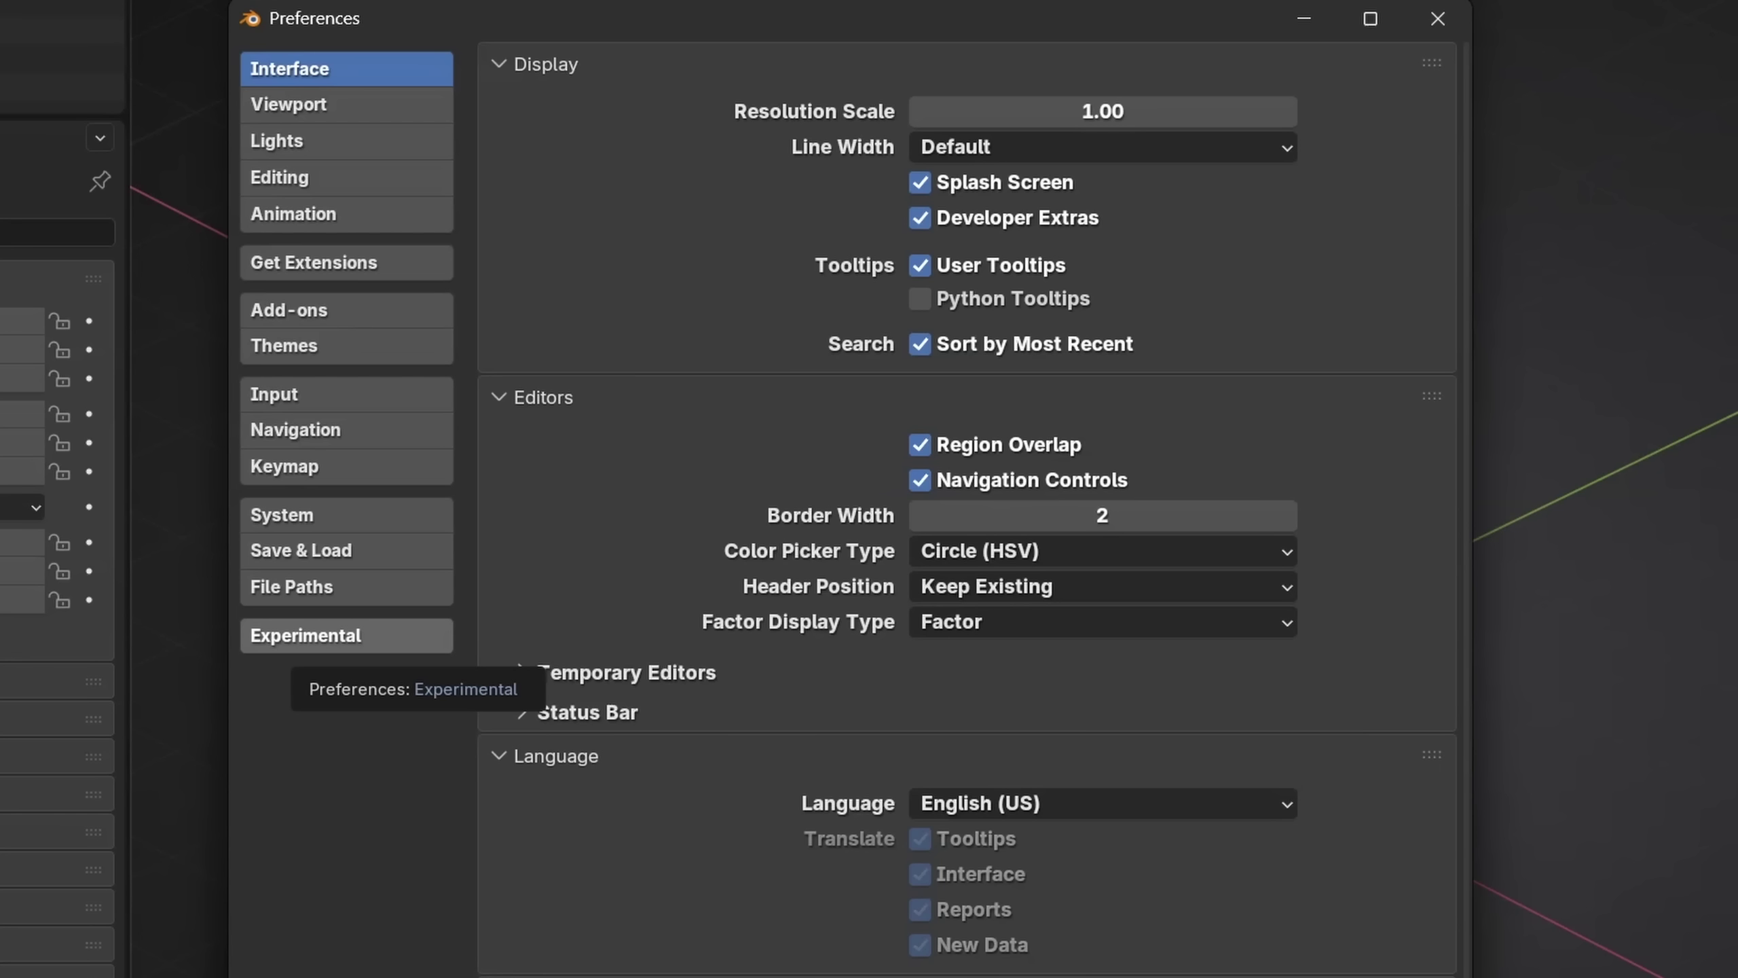
Step: Open the experimental feature settings in the preferences
{"action": "left_click", "coordinate": [346, 636]}
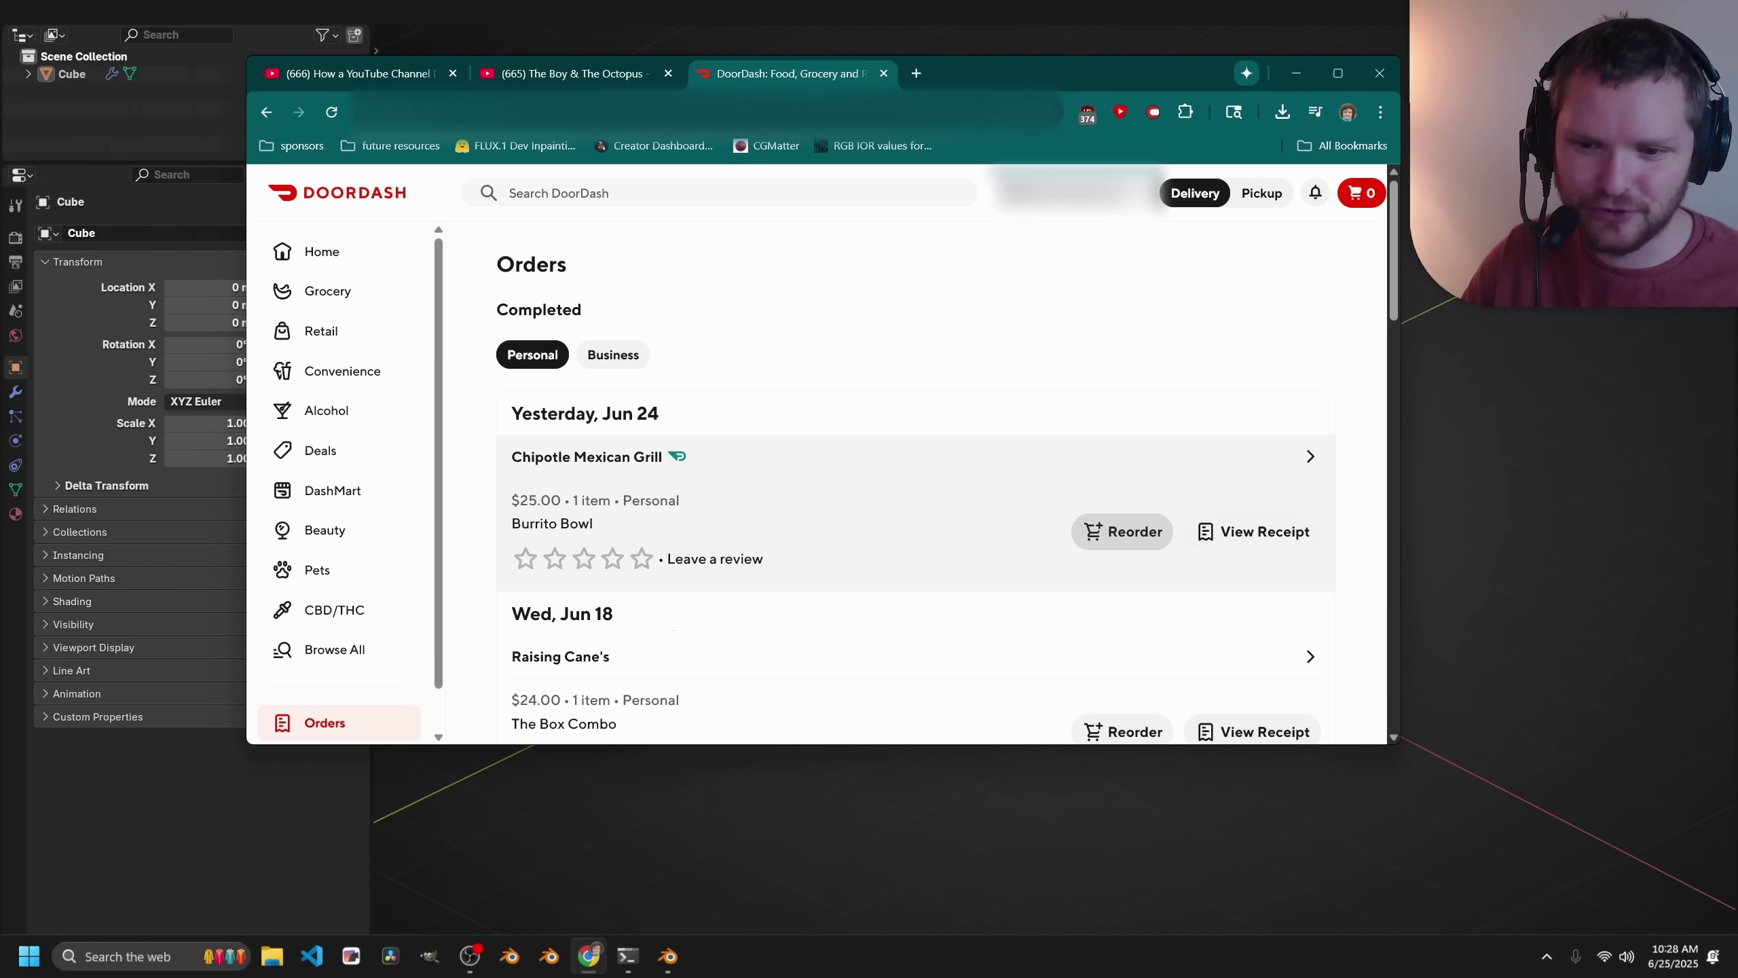
Step: In DoorDash in the browser, reorder the Chipotle Burrito Bowl and open a custom Dasher tip amount for editing
{"action": "left_click", "coordinate": [1122, 532]}
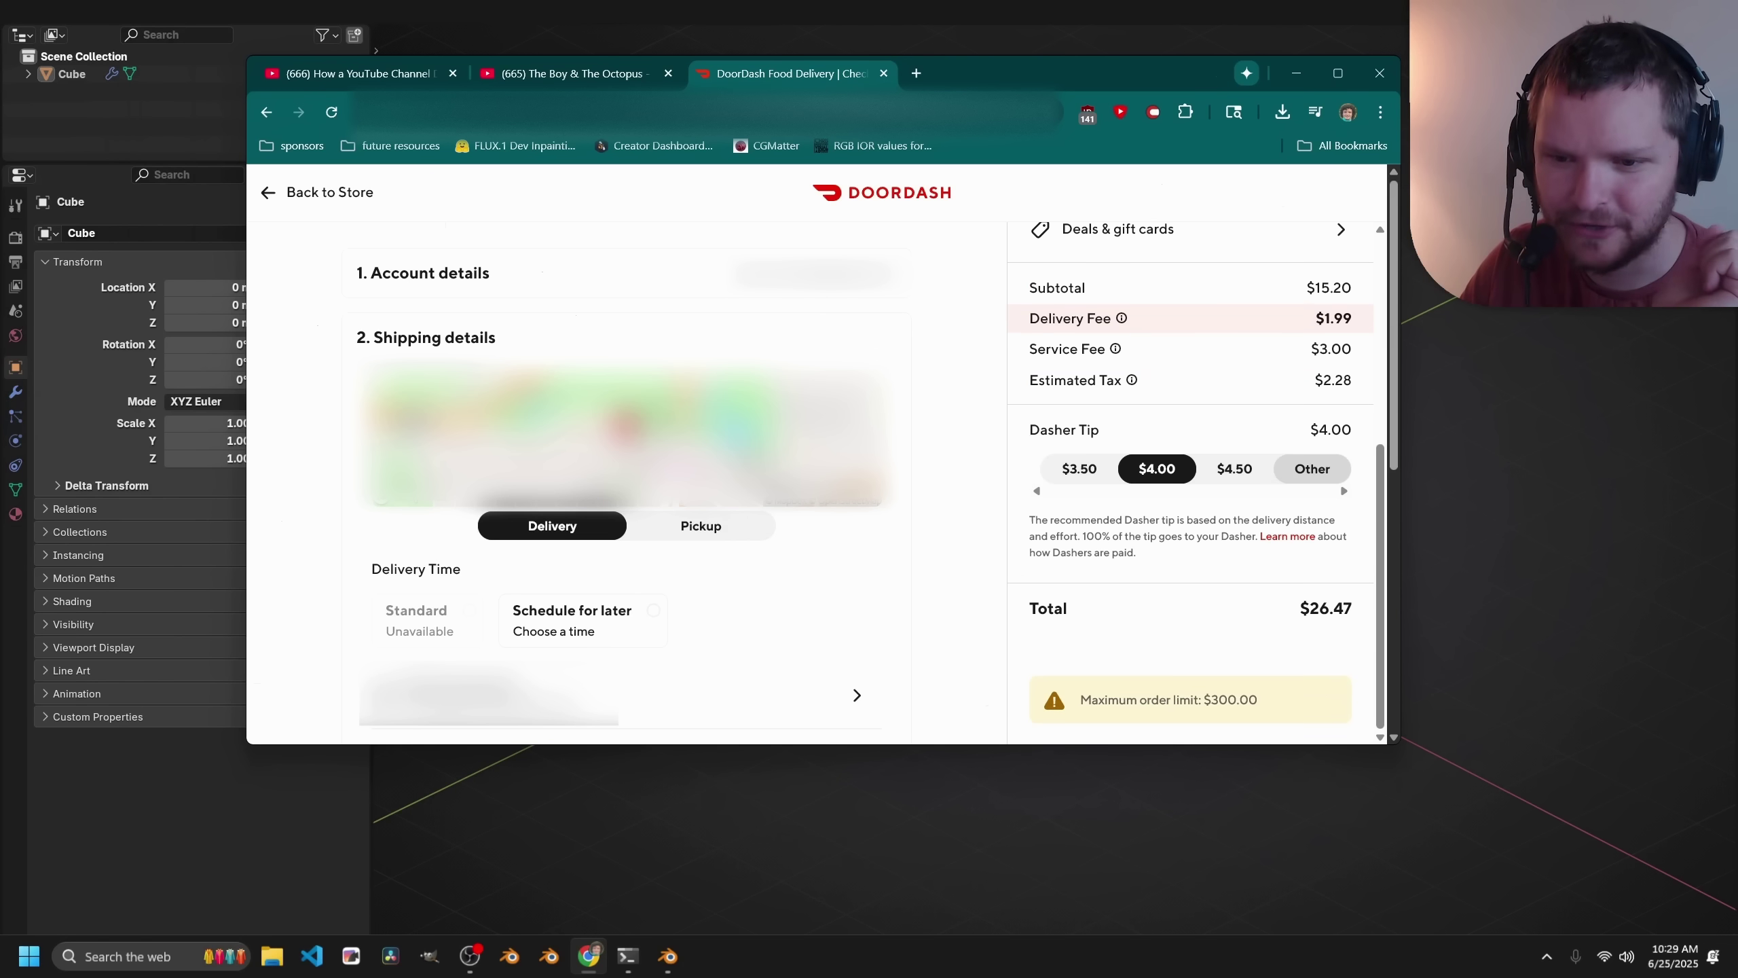
{"action": "left_click", "coordinate": [1312, 469]}
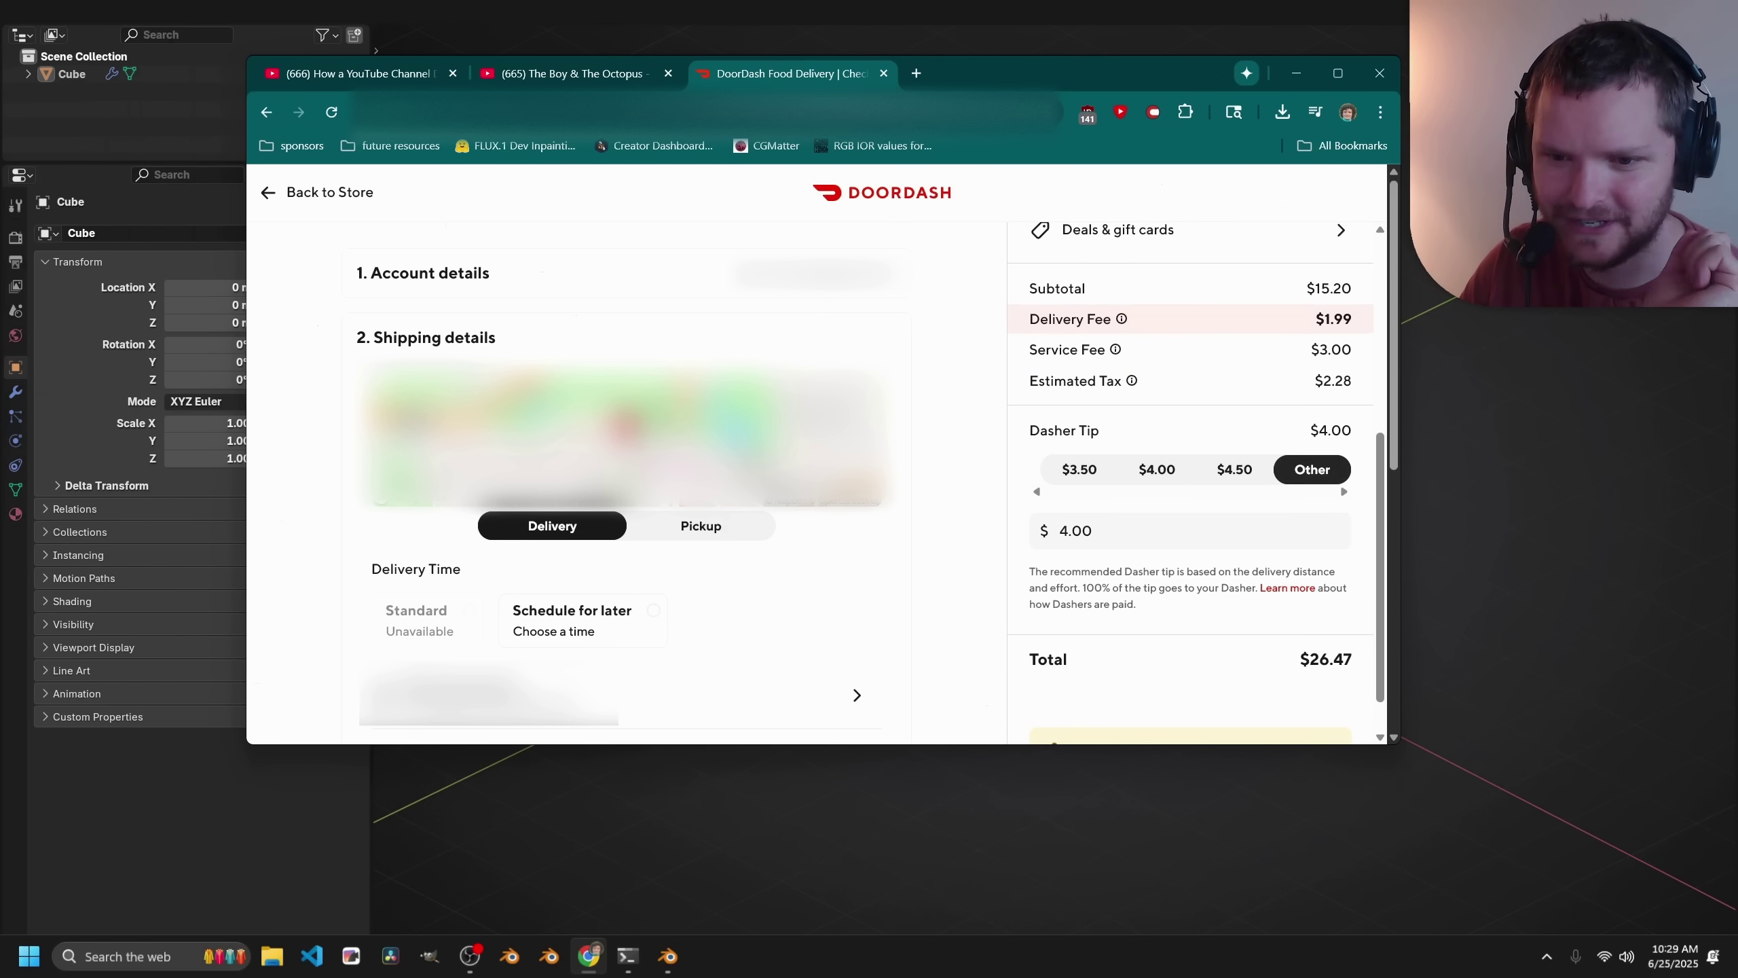
{"action": "double_click", "coordinate": [1076, 531]}
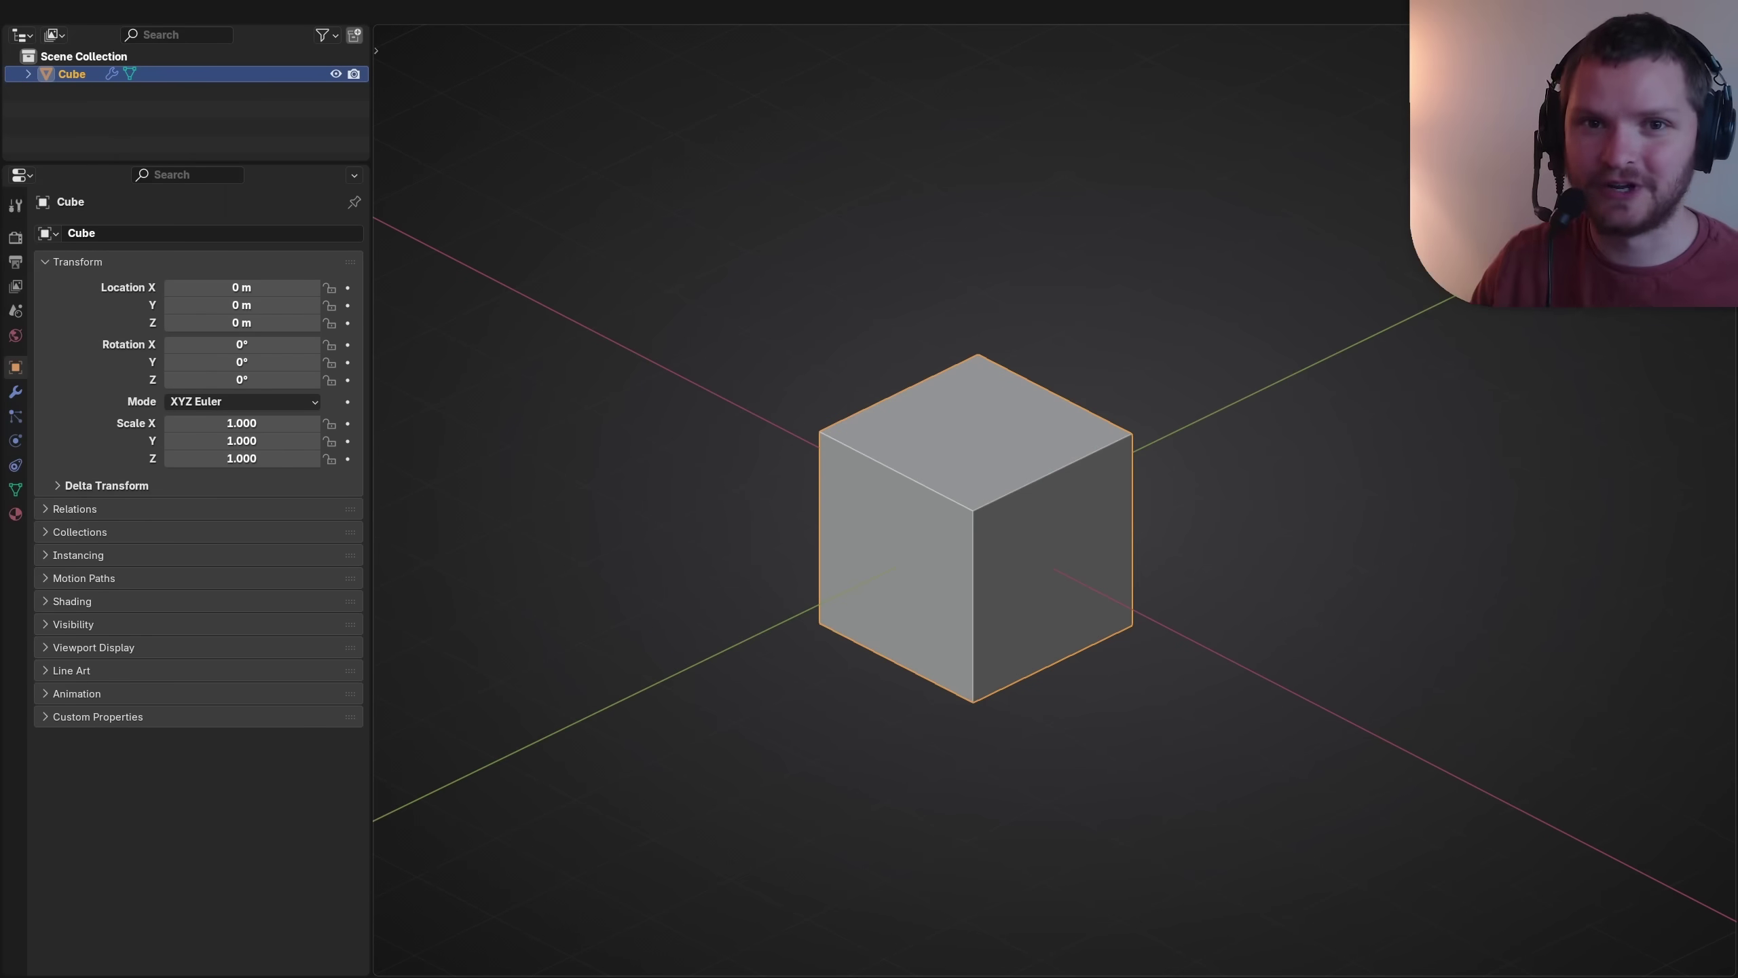
Step: Apply the Quick Smoke effect to the cube
{"action": "key", "text": "F3"}
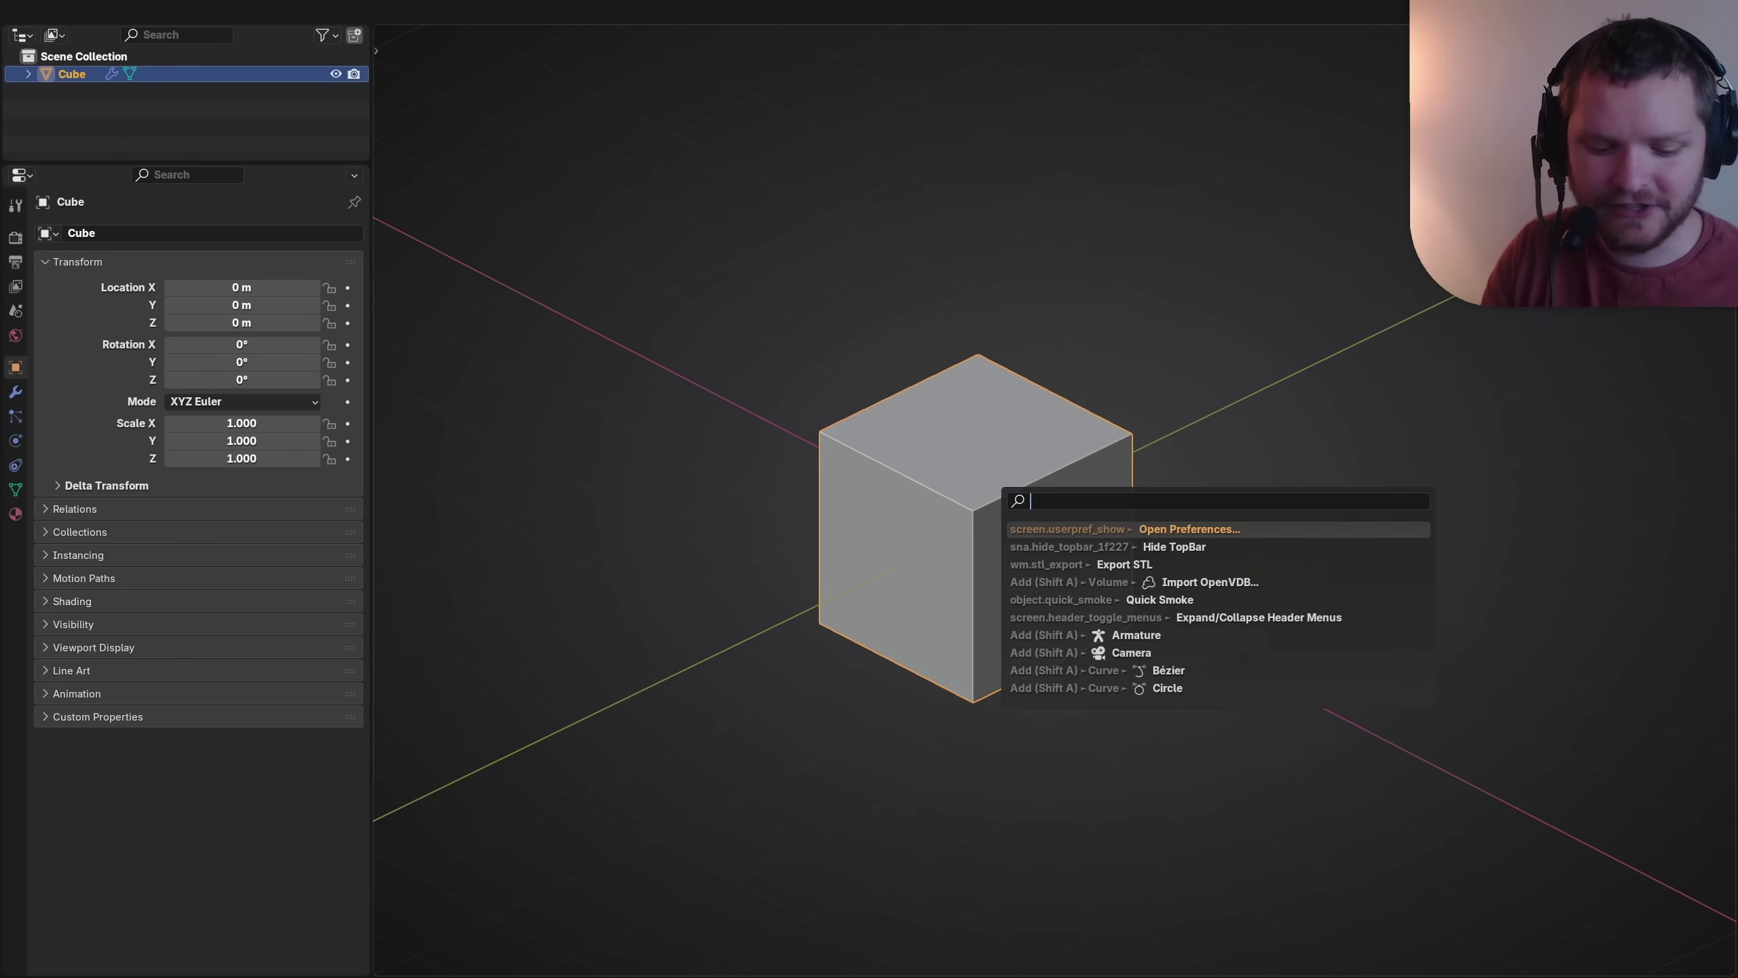
{"action": "type", "text": "quick smo"}
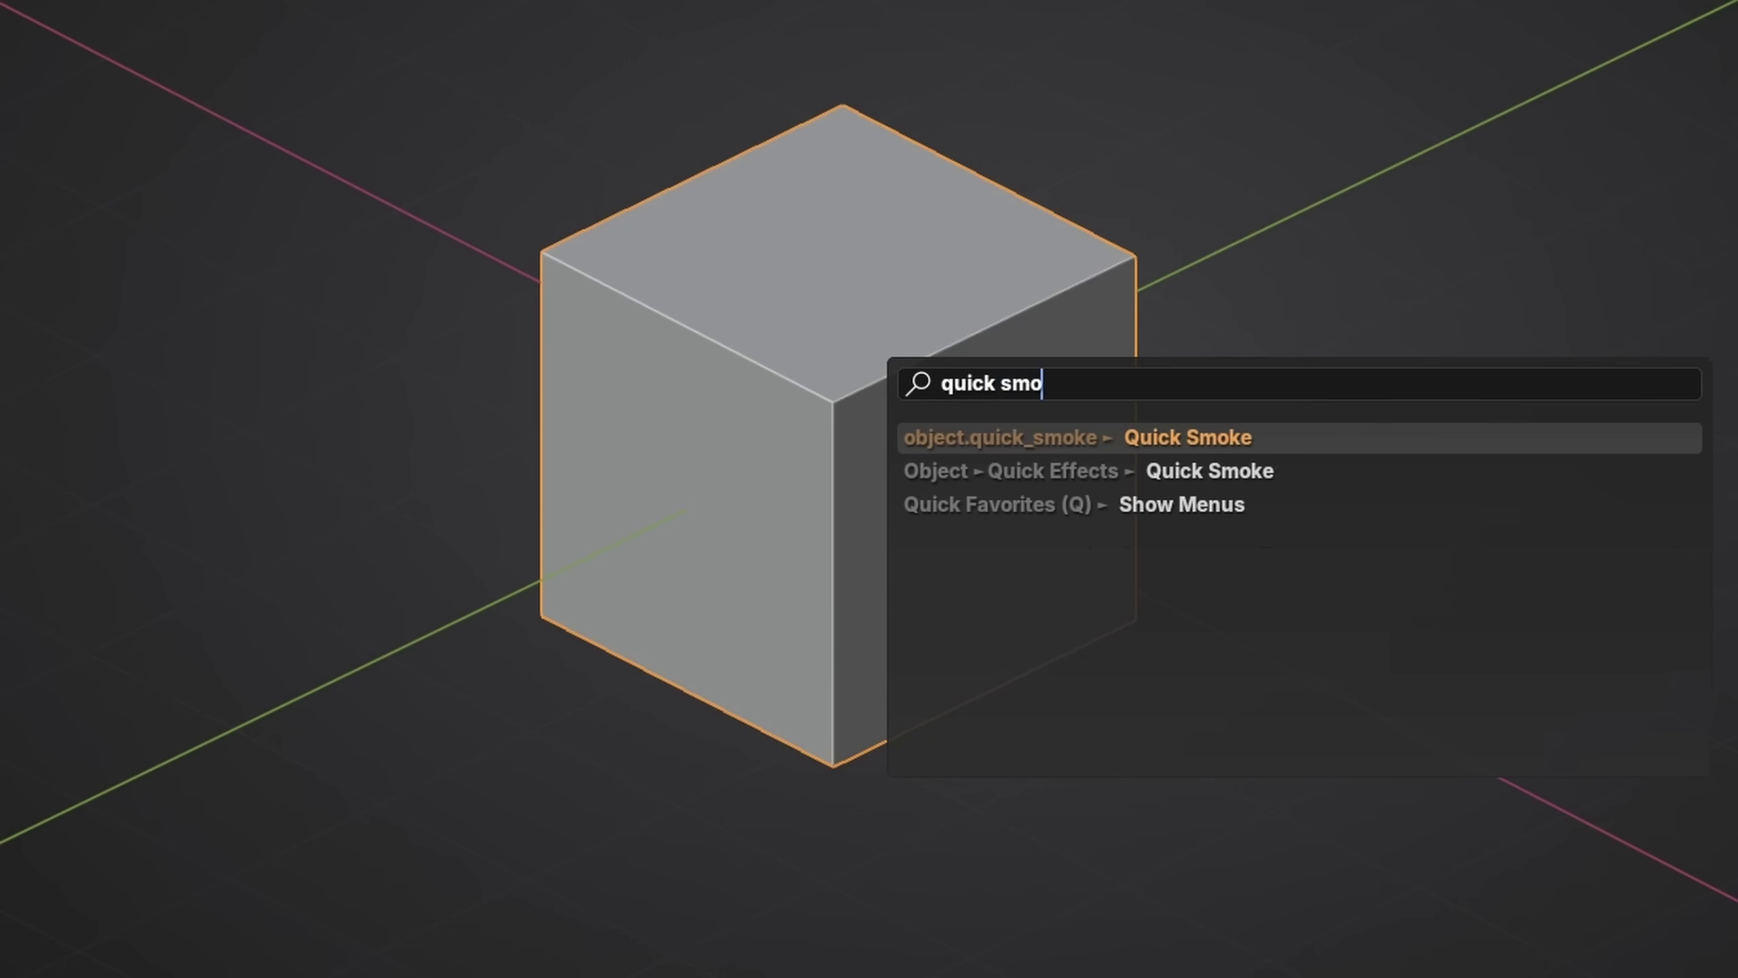
{"action": "key", "text": "Return"}
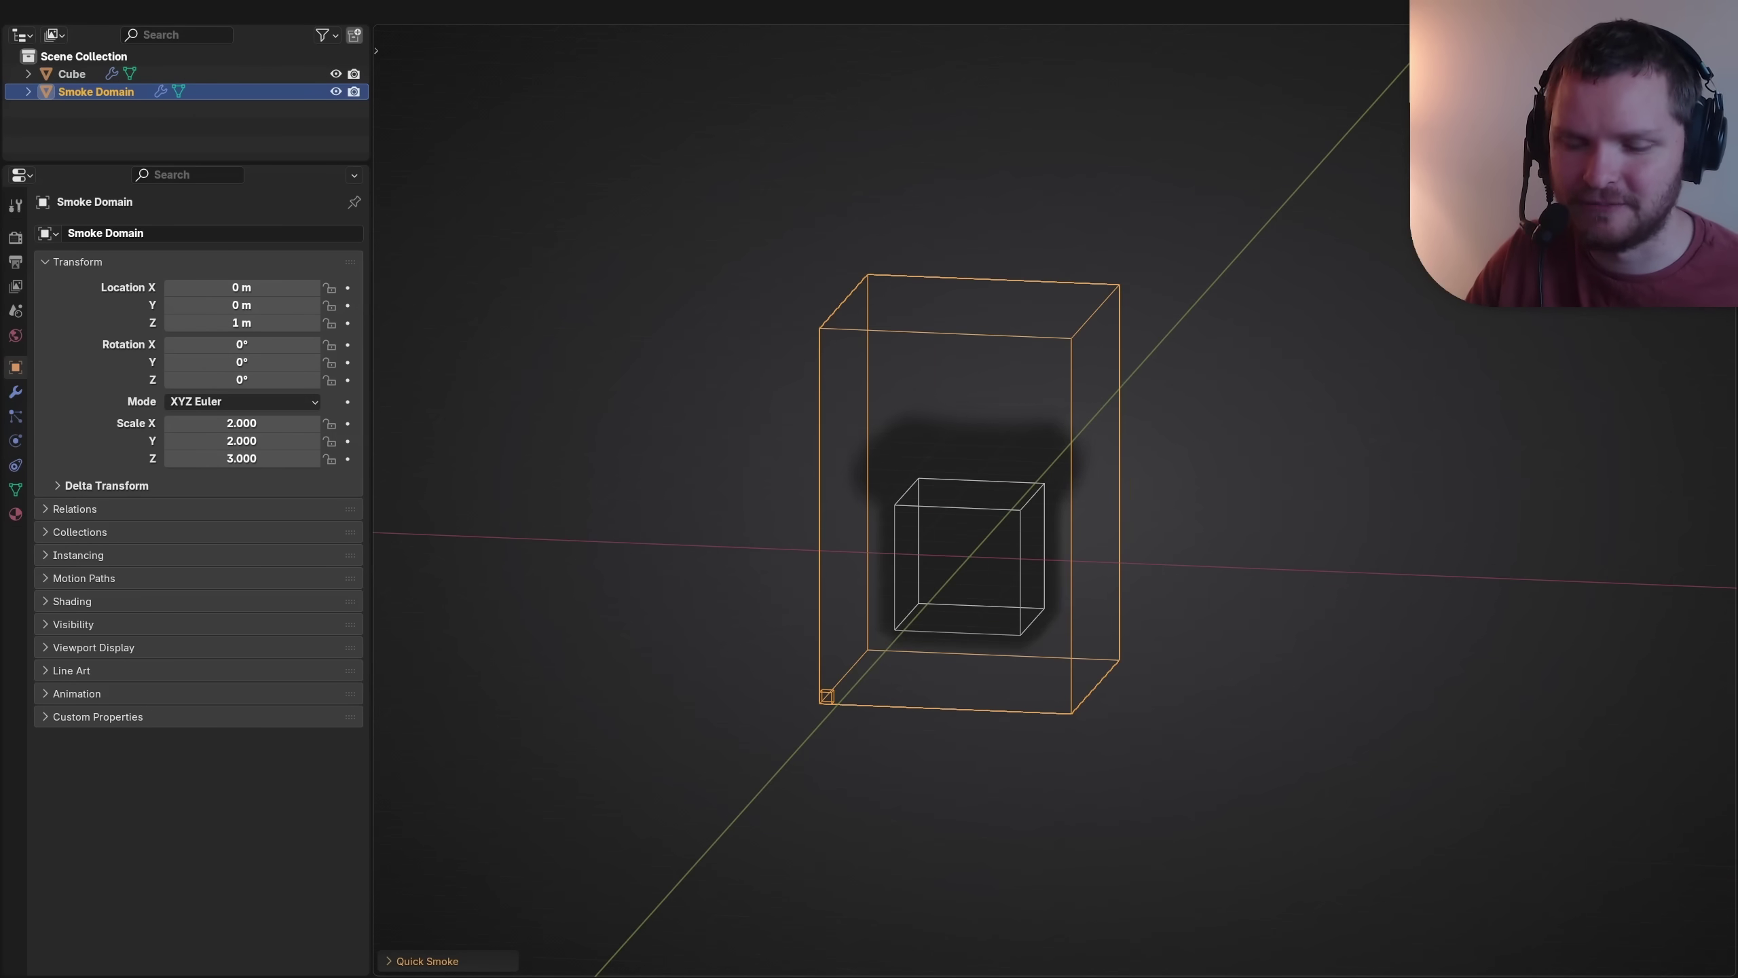
Step: In front view, scale the emitter cube down and move it along Z to the bottom of the smoke domain
{"action": "key", "text": "KP_1"}
{"action": "left_click", "coordinate": [1016, 578]}
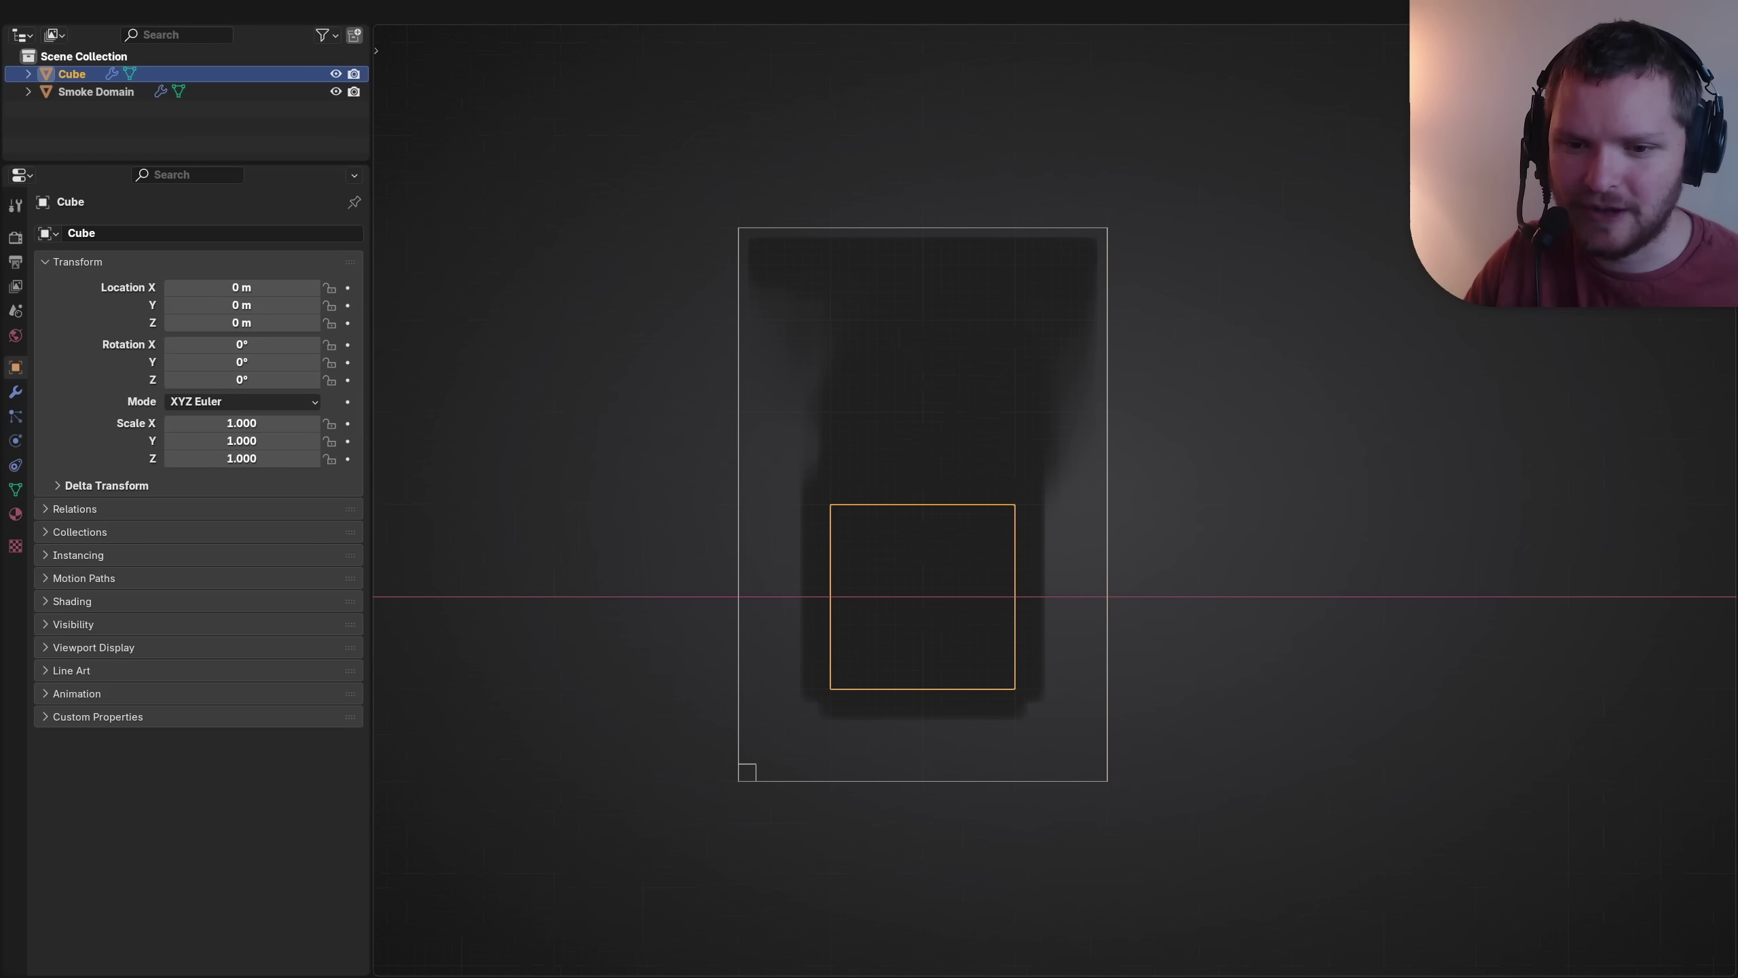
{"action": "key", "text": "s"}
{"action": "left_click", "coordinate": [1084, 582]}
{"action": "key", "text": "g"}
{"action": "key", "text": "z"}
{"action": "key", "text": "Return"}
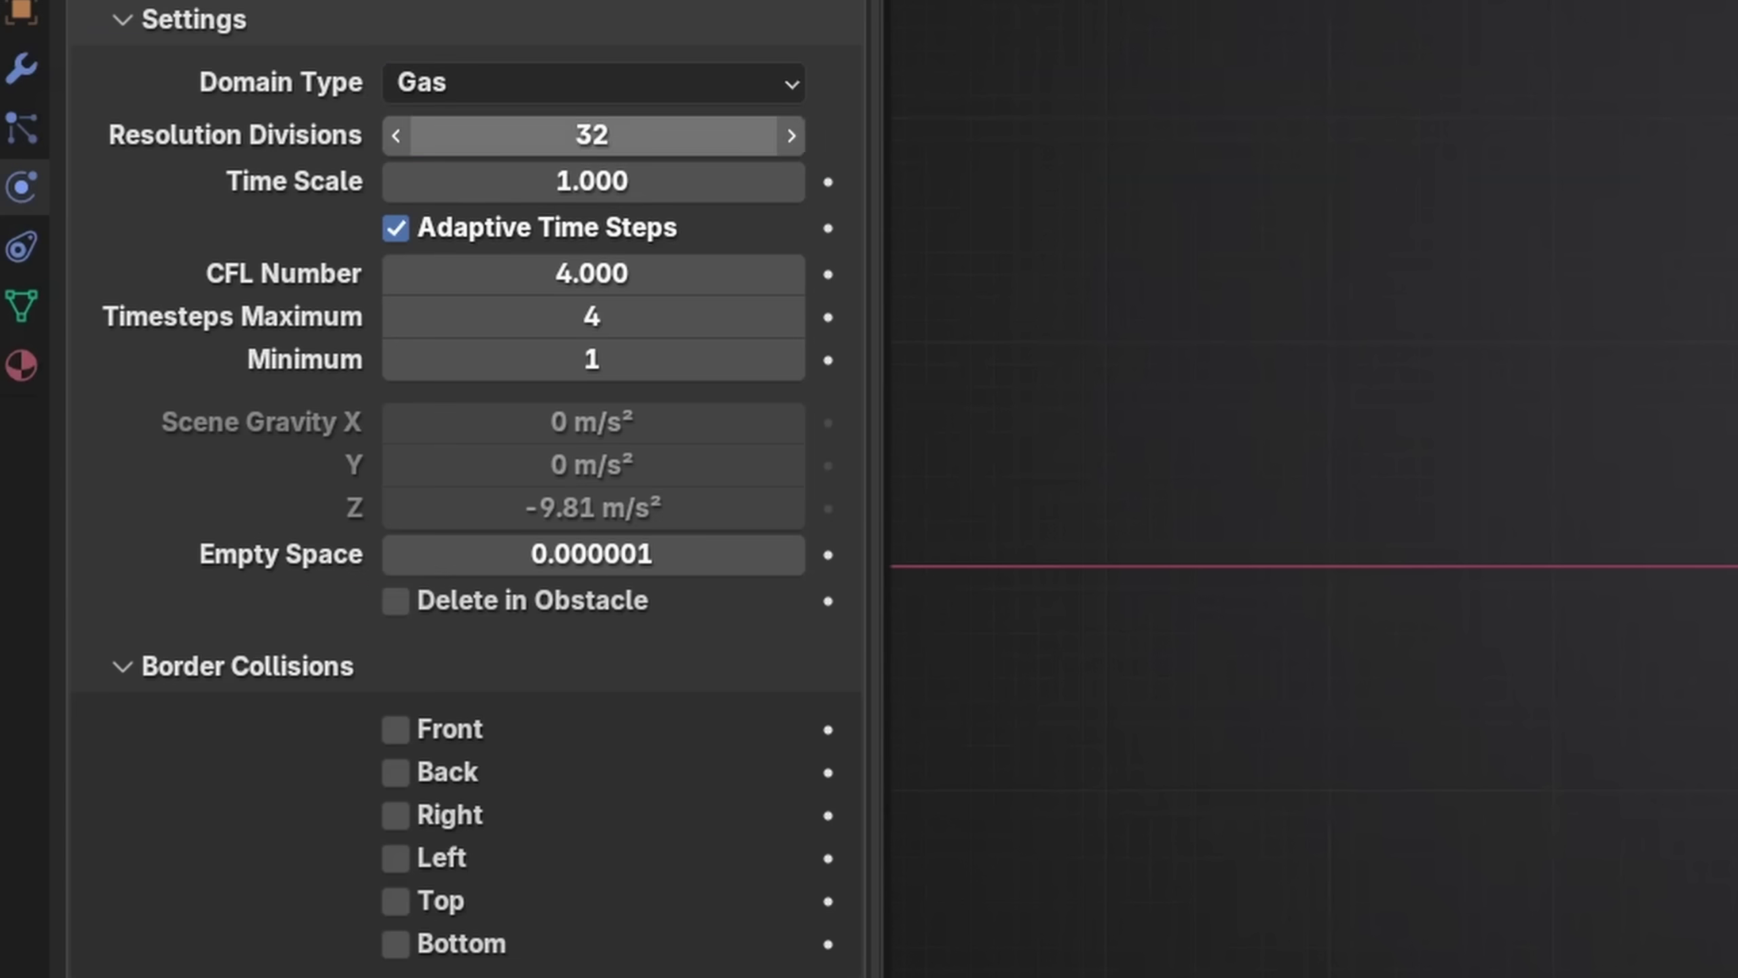
Step: Set the smoke domain's resolution divisions to 64 and enable border collisions on all six sides
{"action": "left_click", "coordinate": [588, 134]}
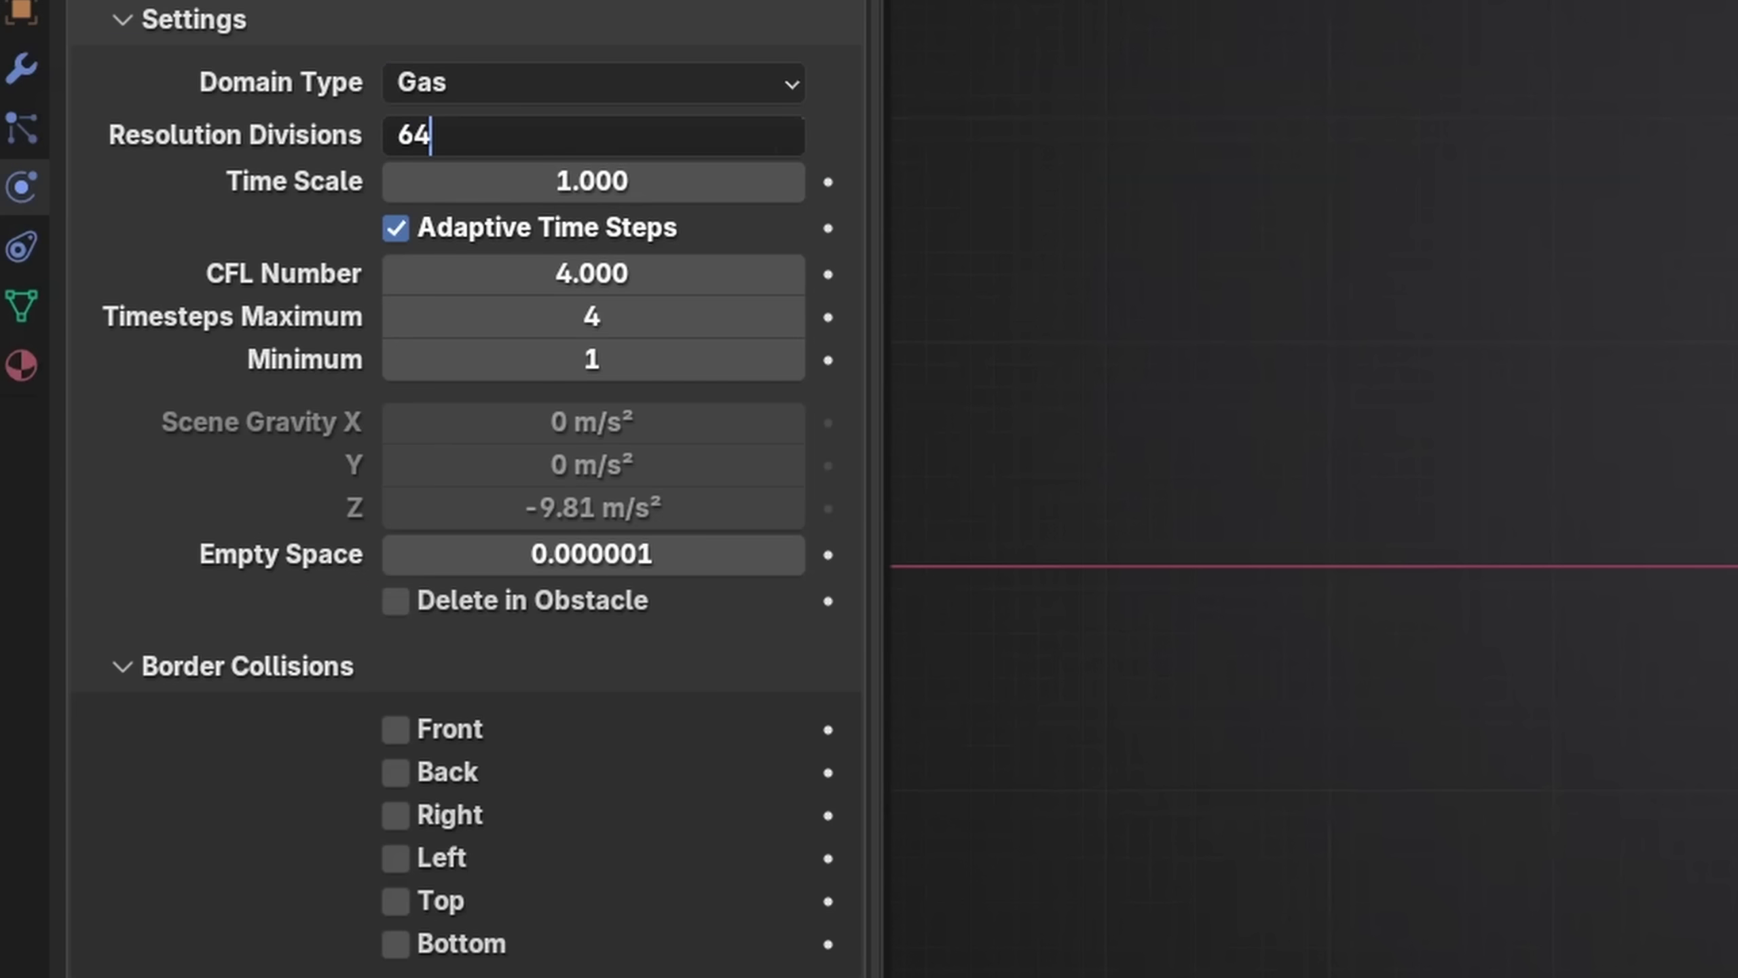
{"action": "key", "text": "Return"}
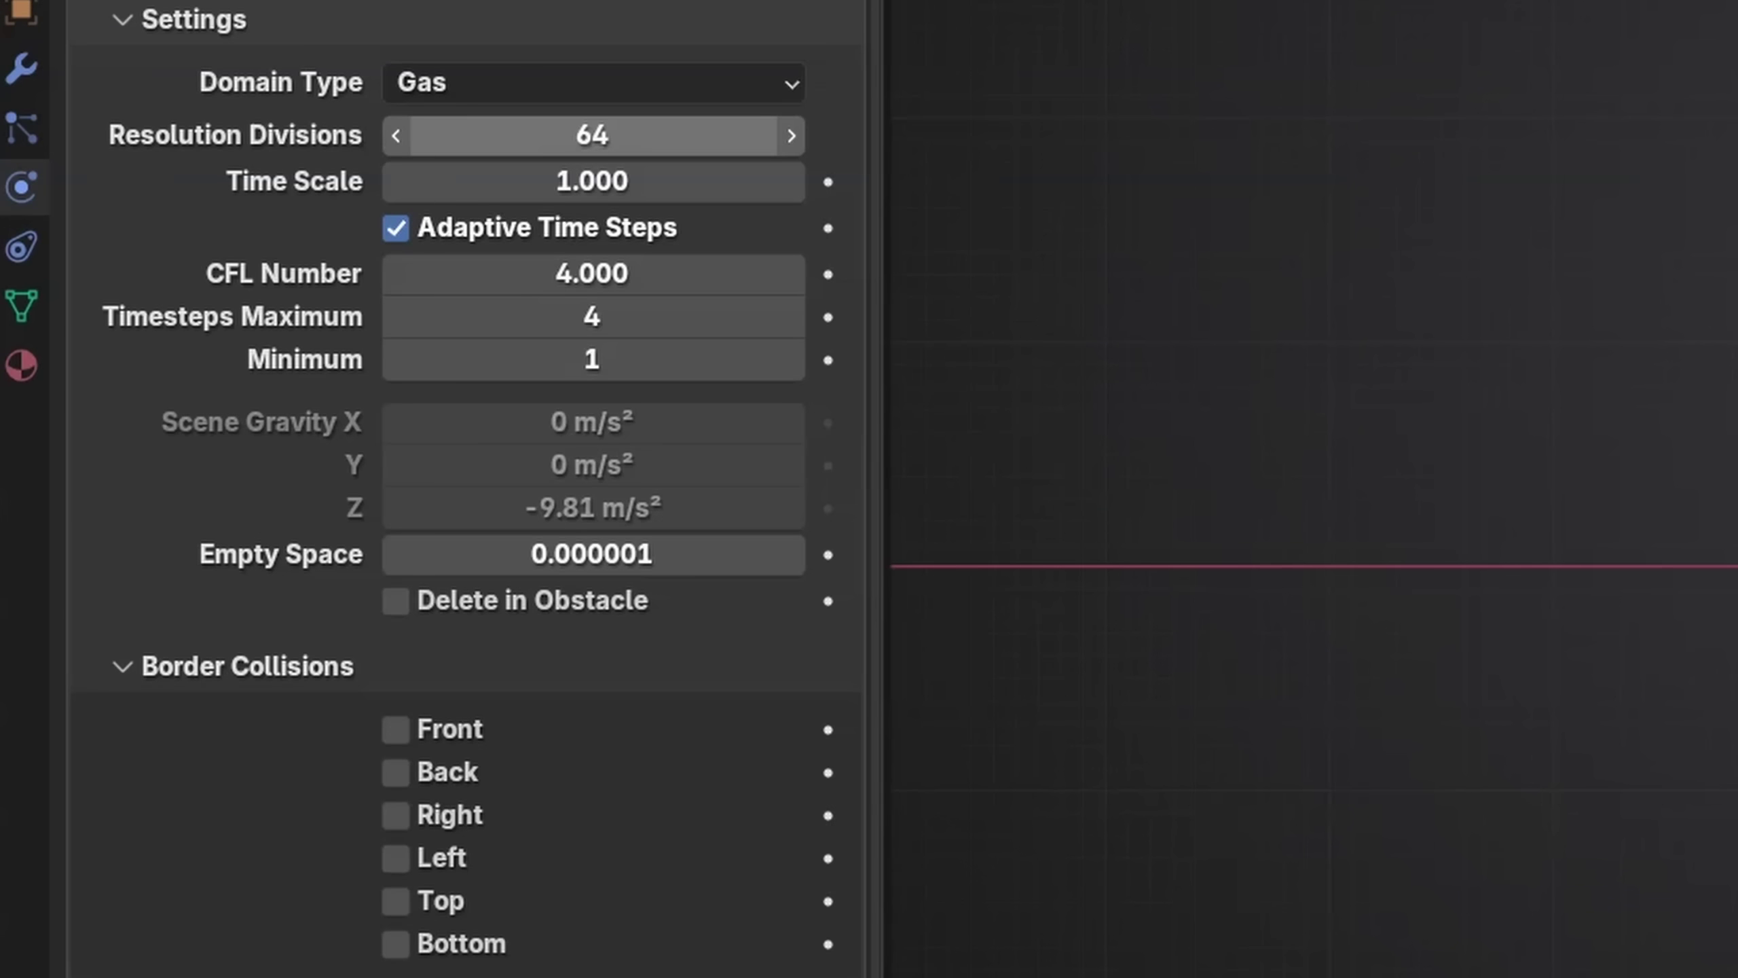
{"action": "left_click_drag", "start_coordinate": [396, 859], "coordinate": [396, 772]}
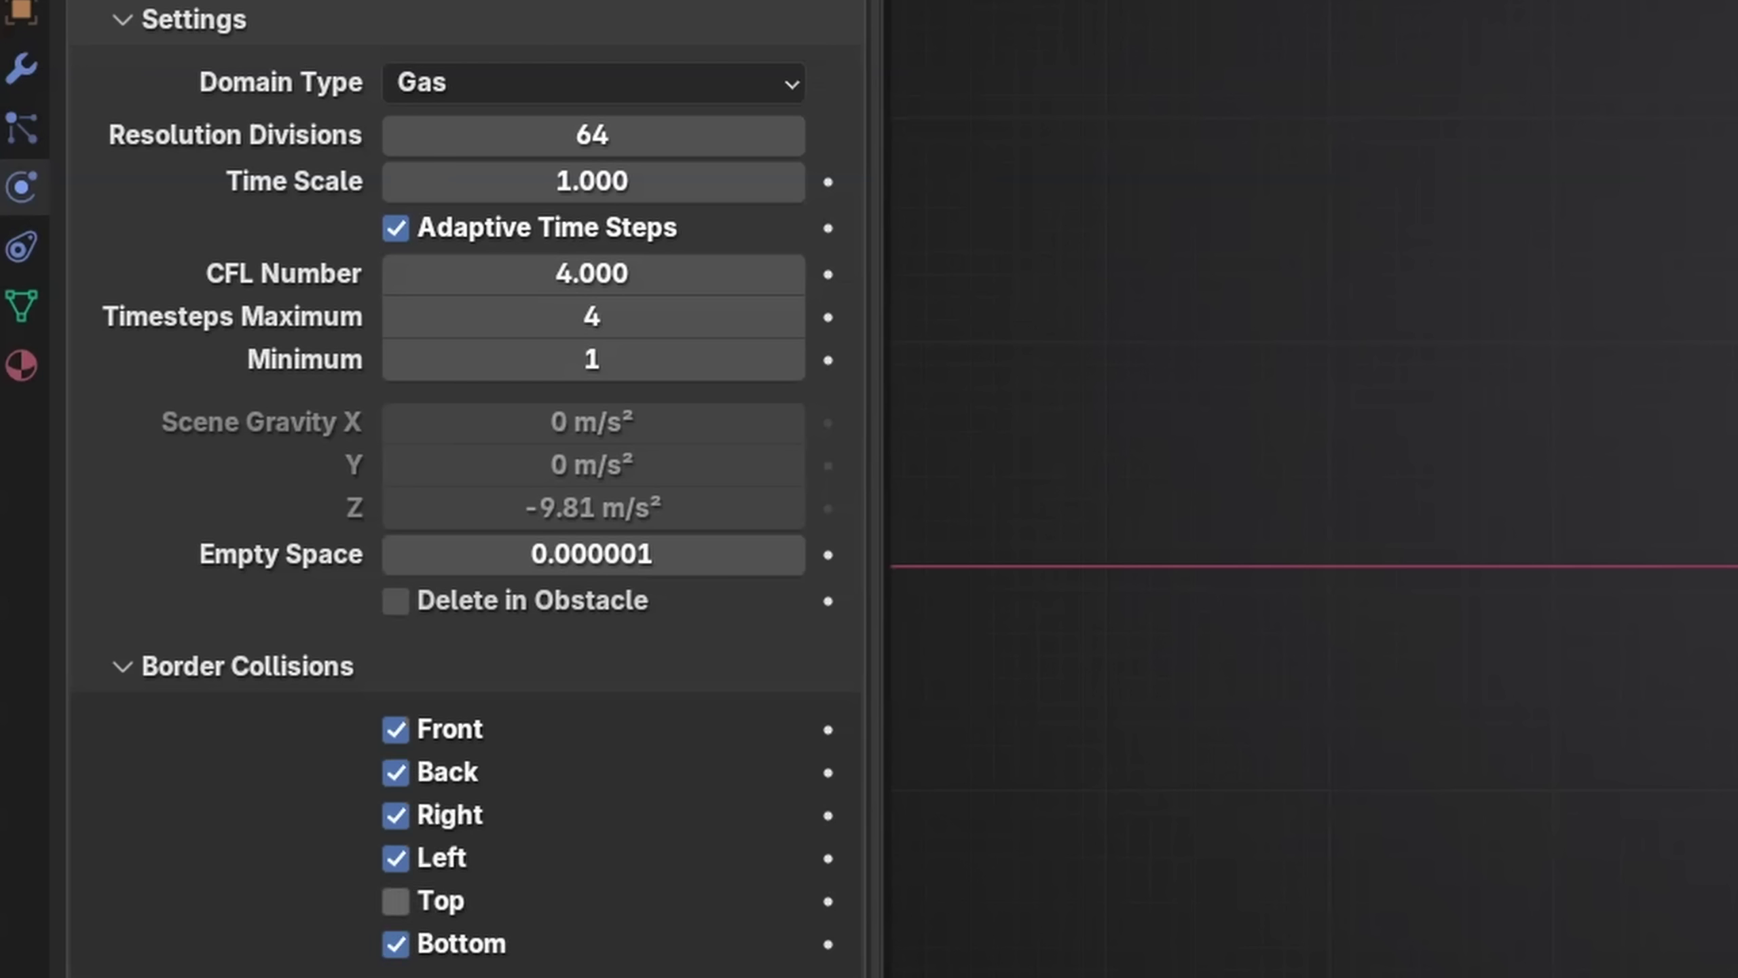
Step: Set the smoke domain's gas vorticity to 0.1
{"action": "left_click", "coordinate": [592, 778]}
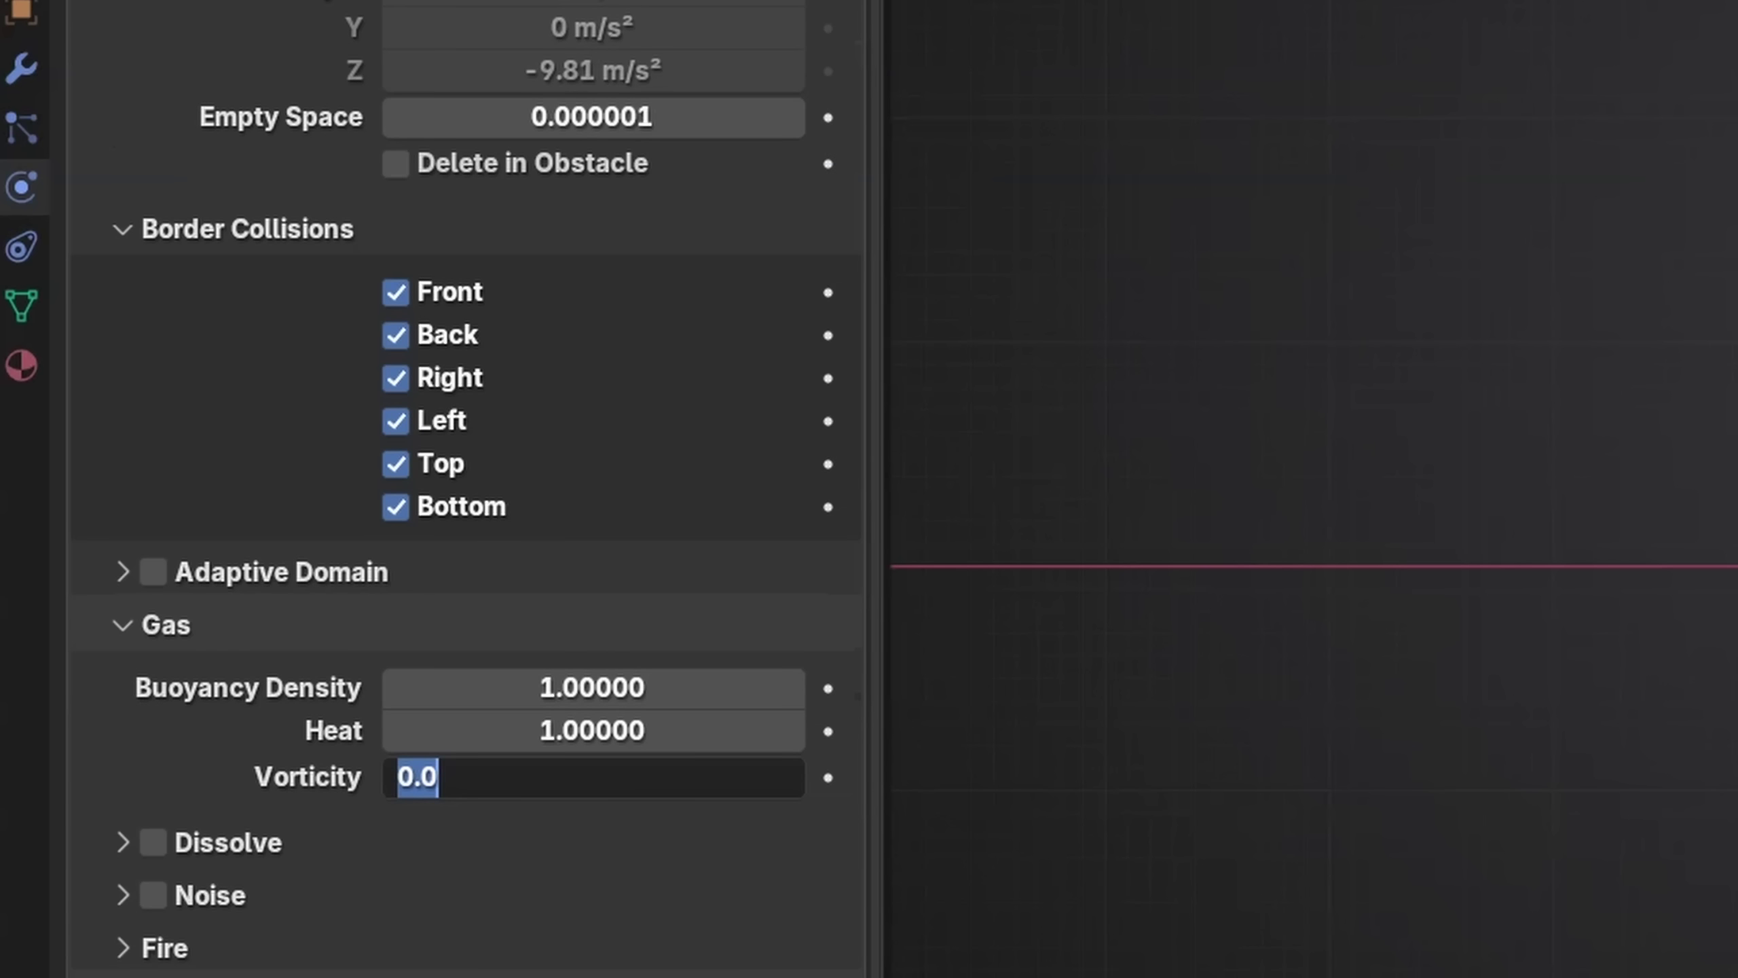
{"action": "type", "text": ".1"}
{"action": "key", "text": "Return"}
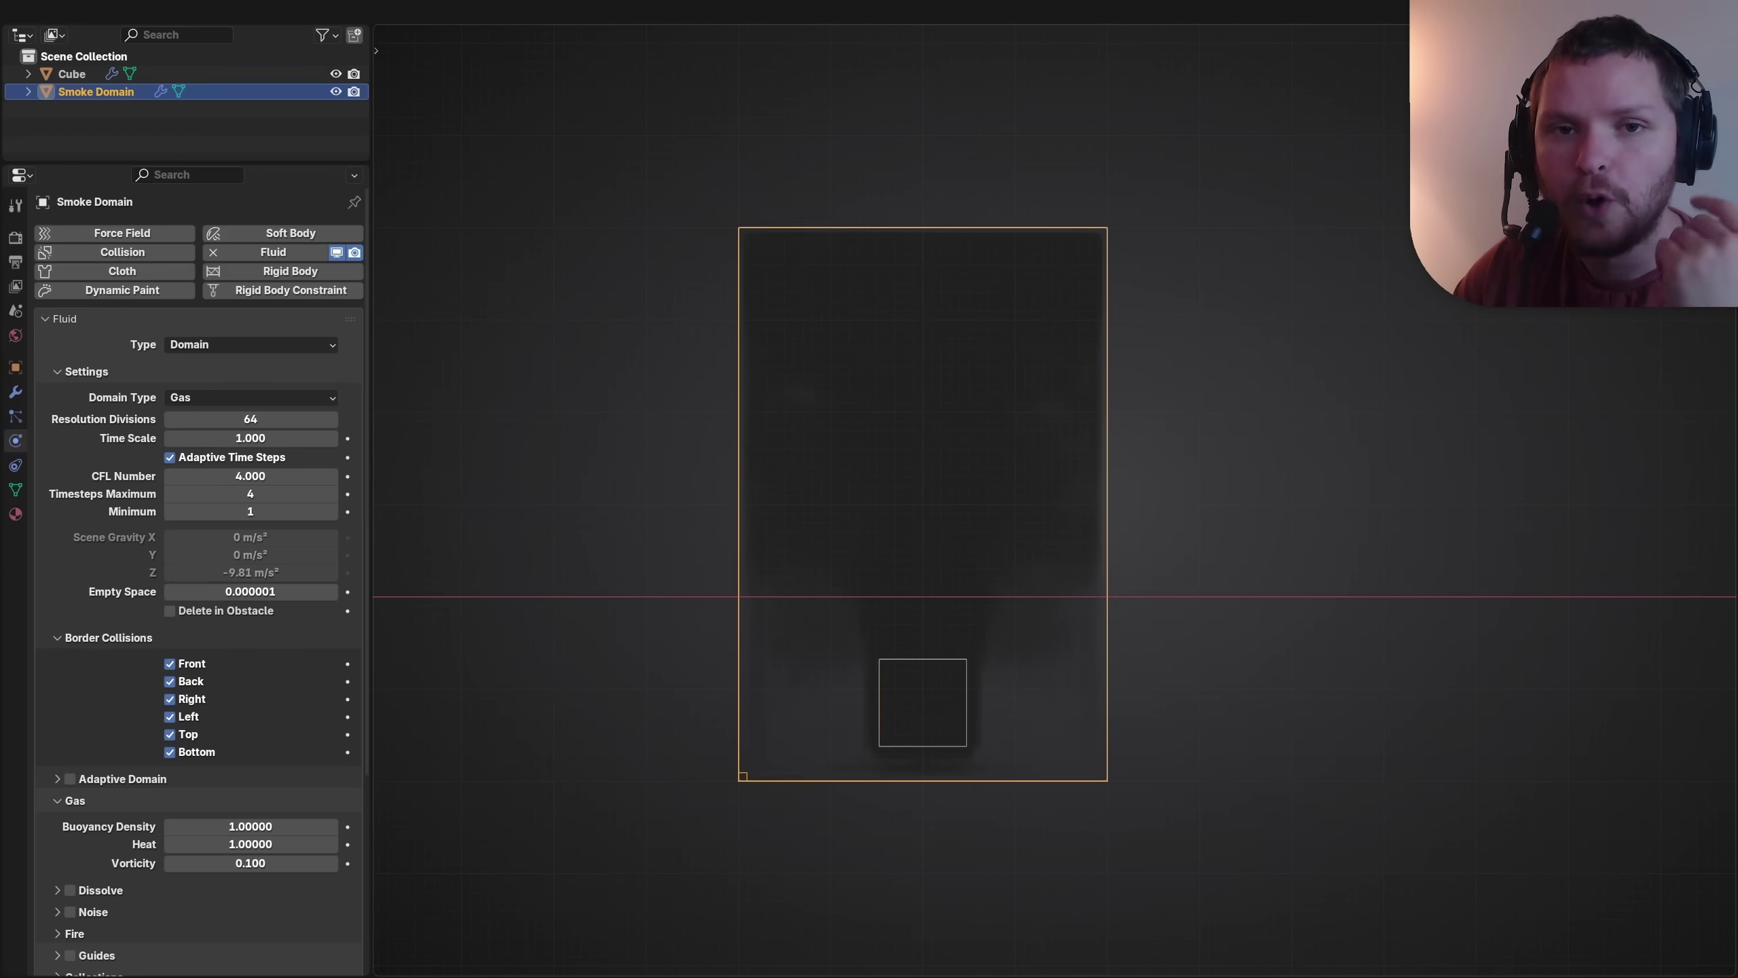
Step: Set the domain's cache type to All and use OpenVDB as the volumetric data format
{"action": "scroll", "coordinate": [198, 582], "scroll_direction": "down", "scroll_amount": 6}
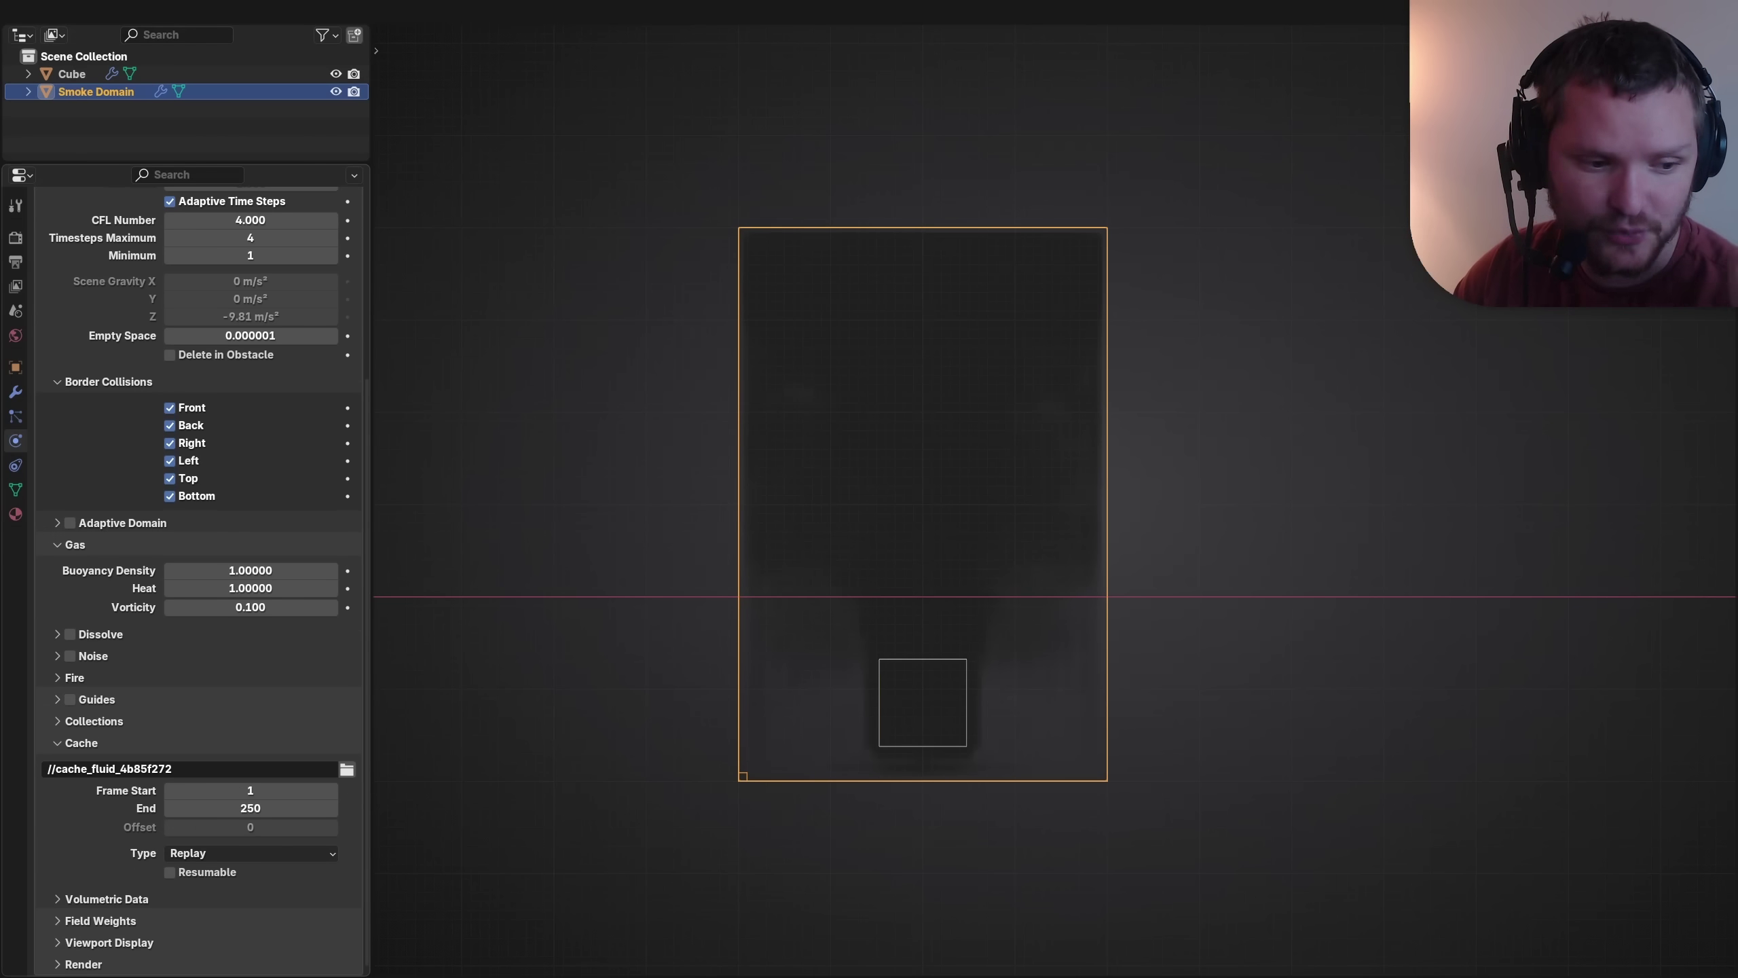
{"action": "left_click", "coordinate": [250, 853]}
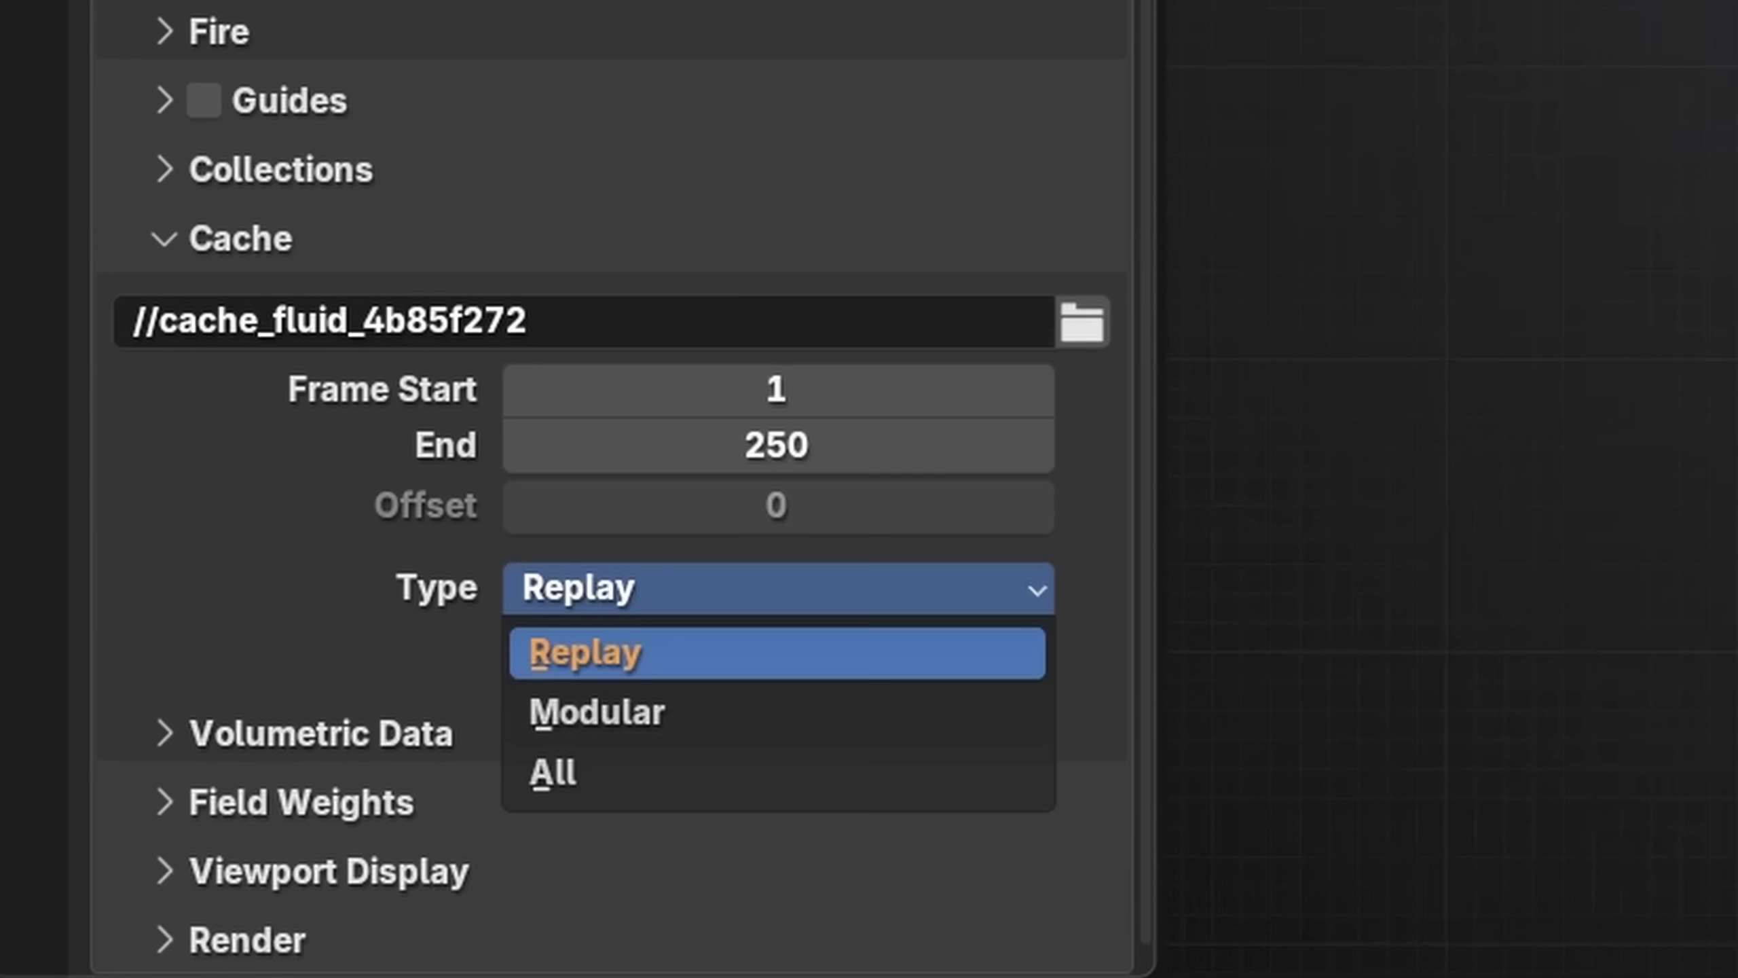
{"action": "left_click", "coordinate": [553, 772]}
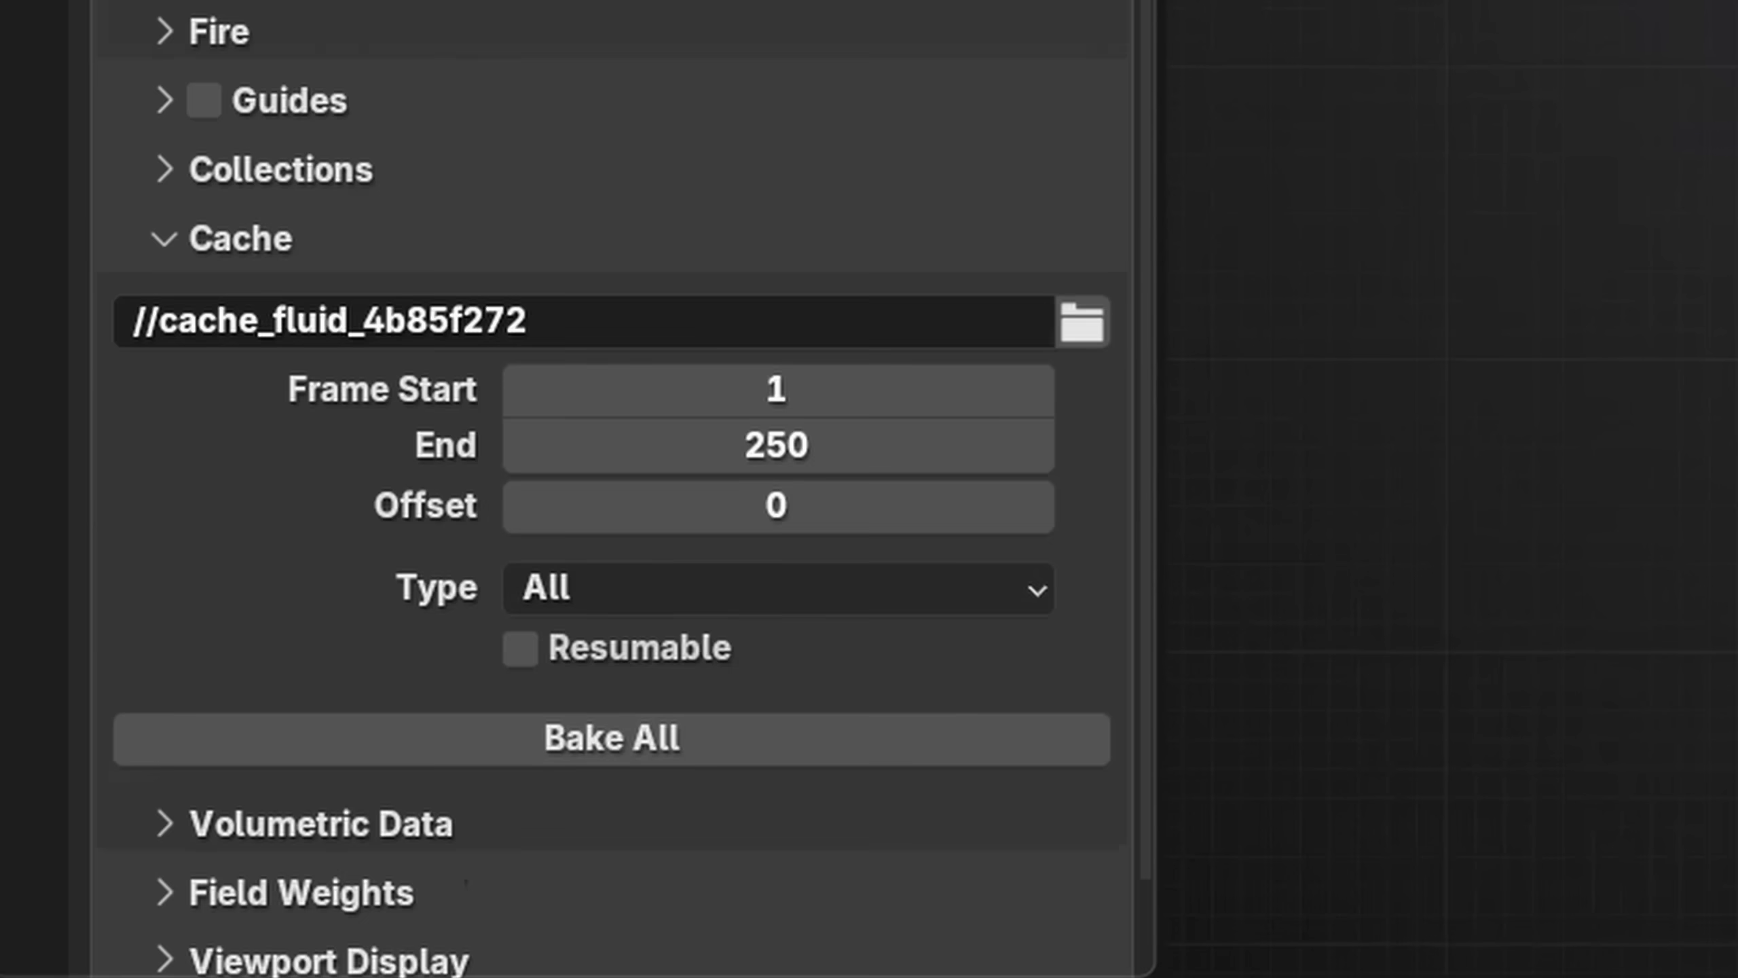
{"action": "scroll", "coordinate": [609, 548], "scroll_direction": "down", "scroll_amount": 2}
{"action": "left_click", "coordinate": [322, 730]}
{"action": "scroll", "coordinate": [609, 548], "scroll_direction": "down", "scroll_amount": 5}
{"action": "left_click", "coordinate": [778, 597]}
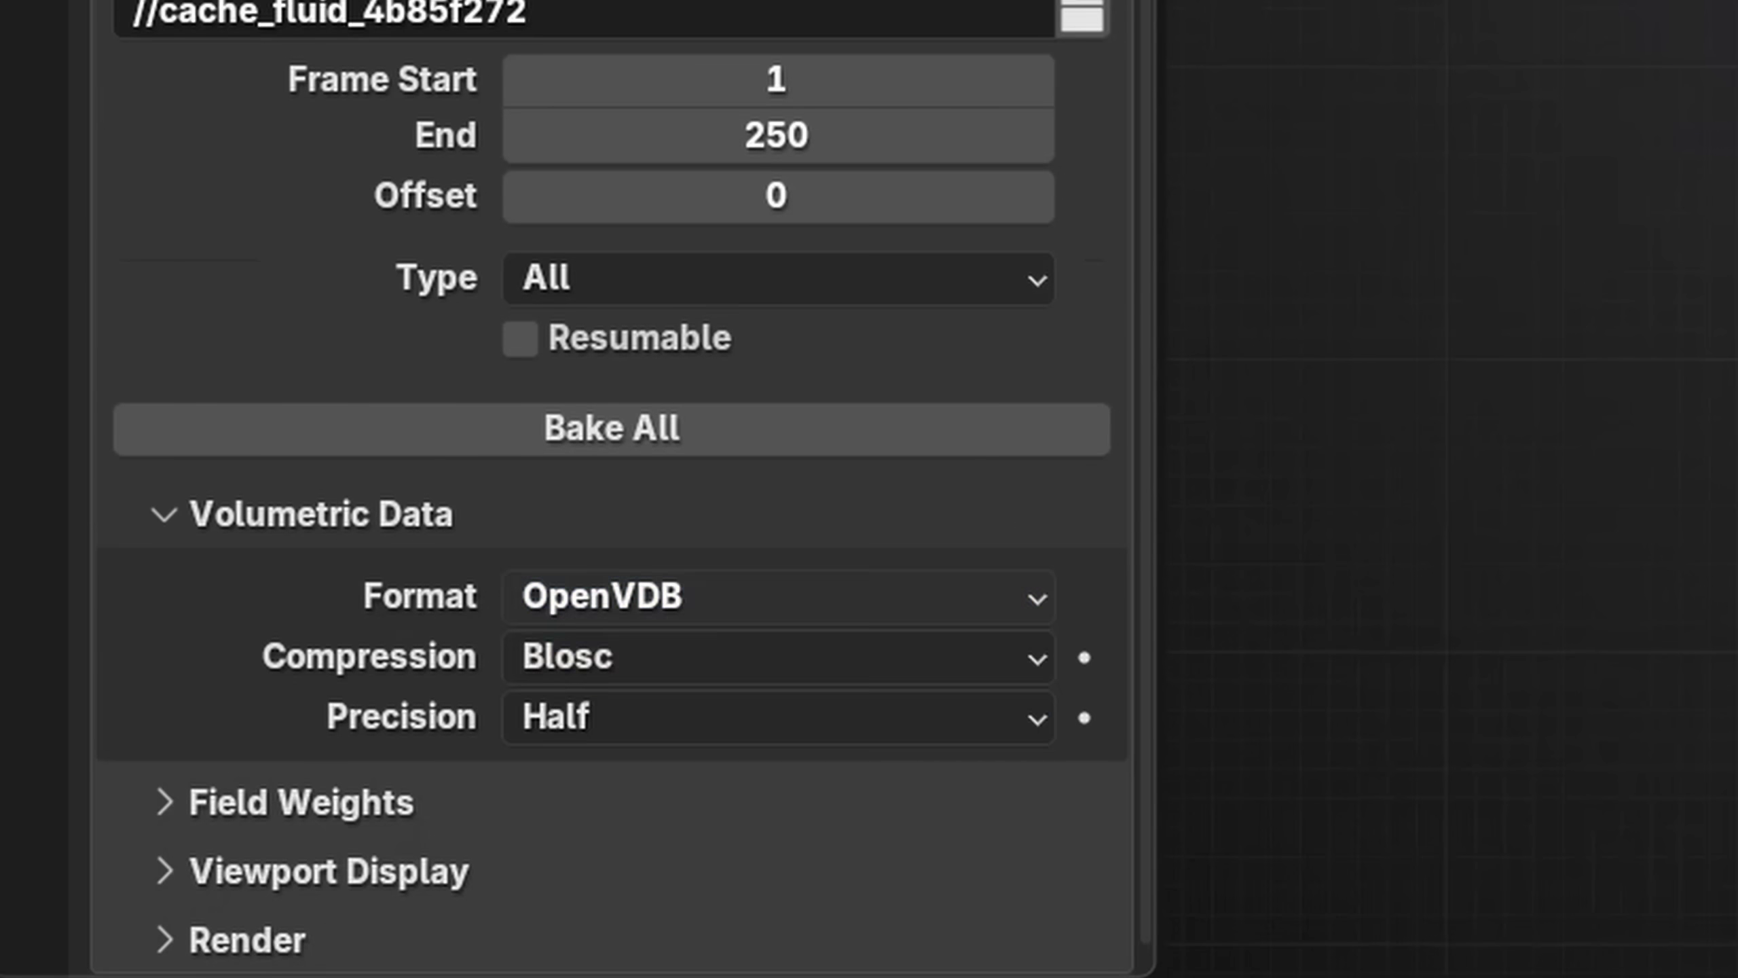
Step: Set the cache location to a new tutorialcache folder on the Desktop and bake the entire fluid simulation
{"action": "left_click", "coordinate": [1081, 13]}
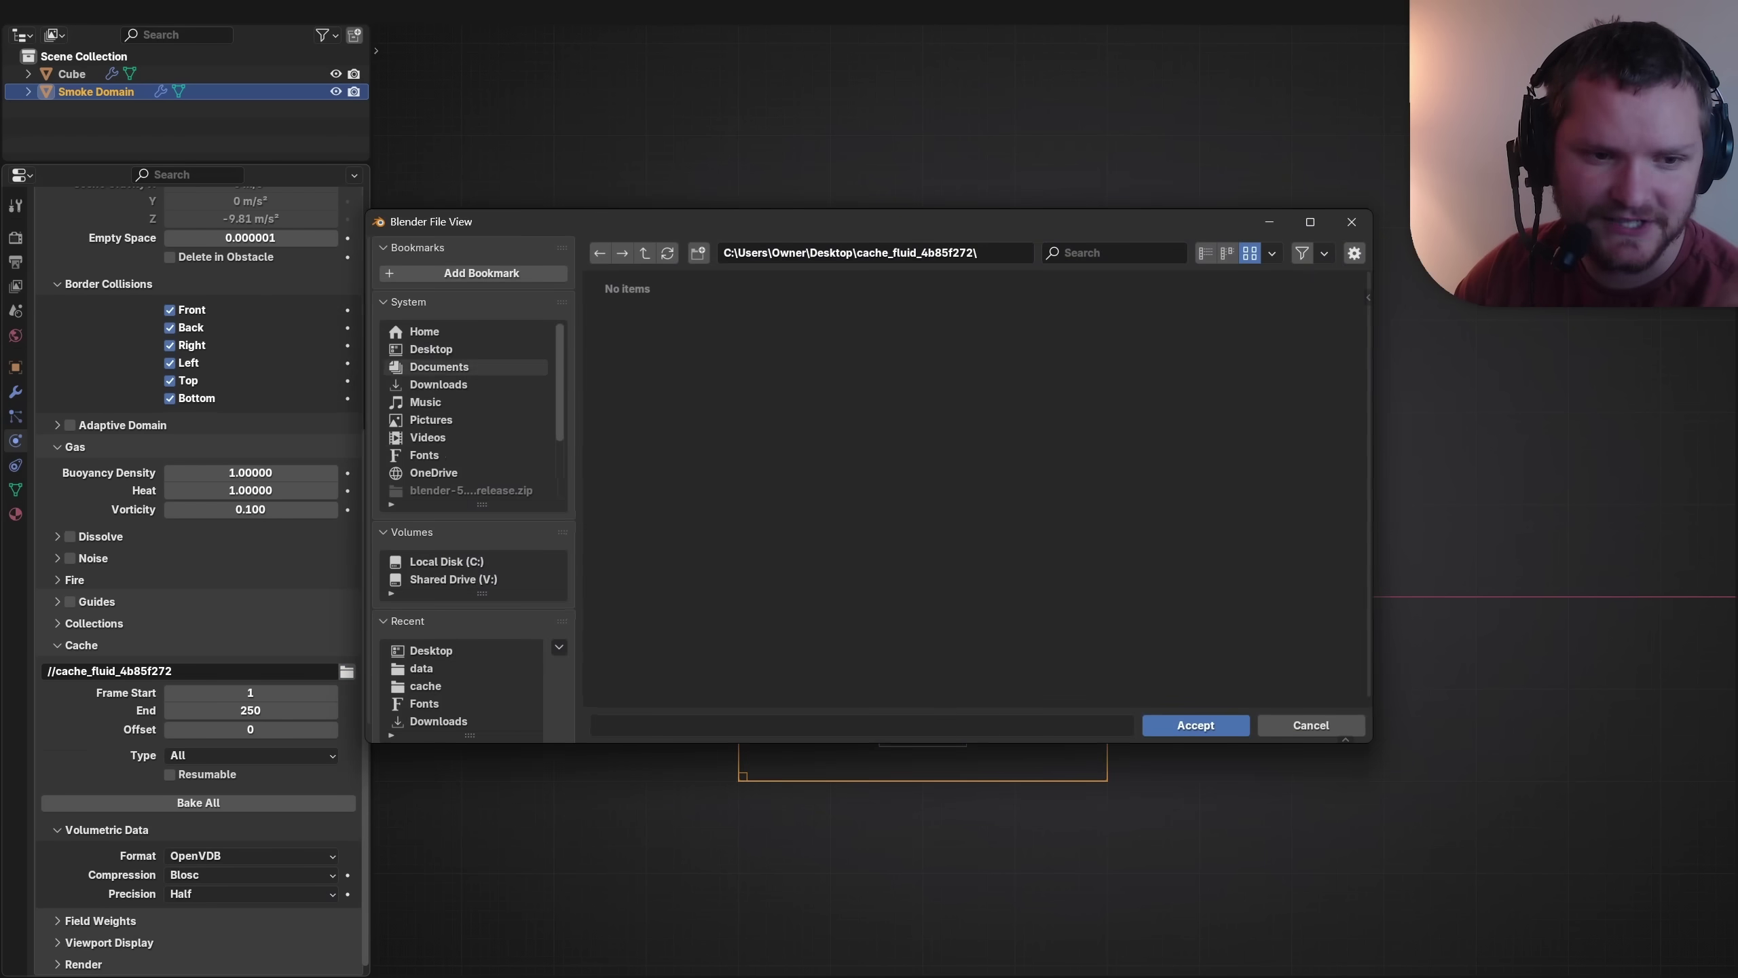
{"action": "left_click", "coordinate": [431, 349]}
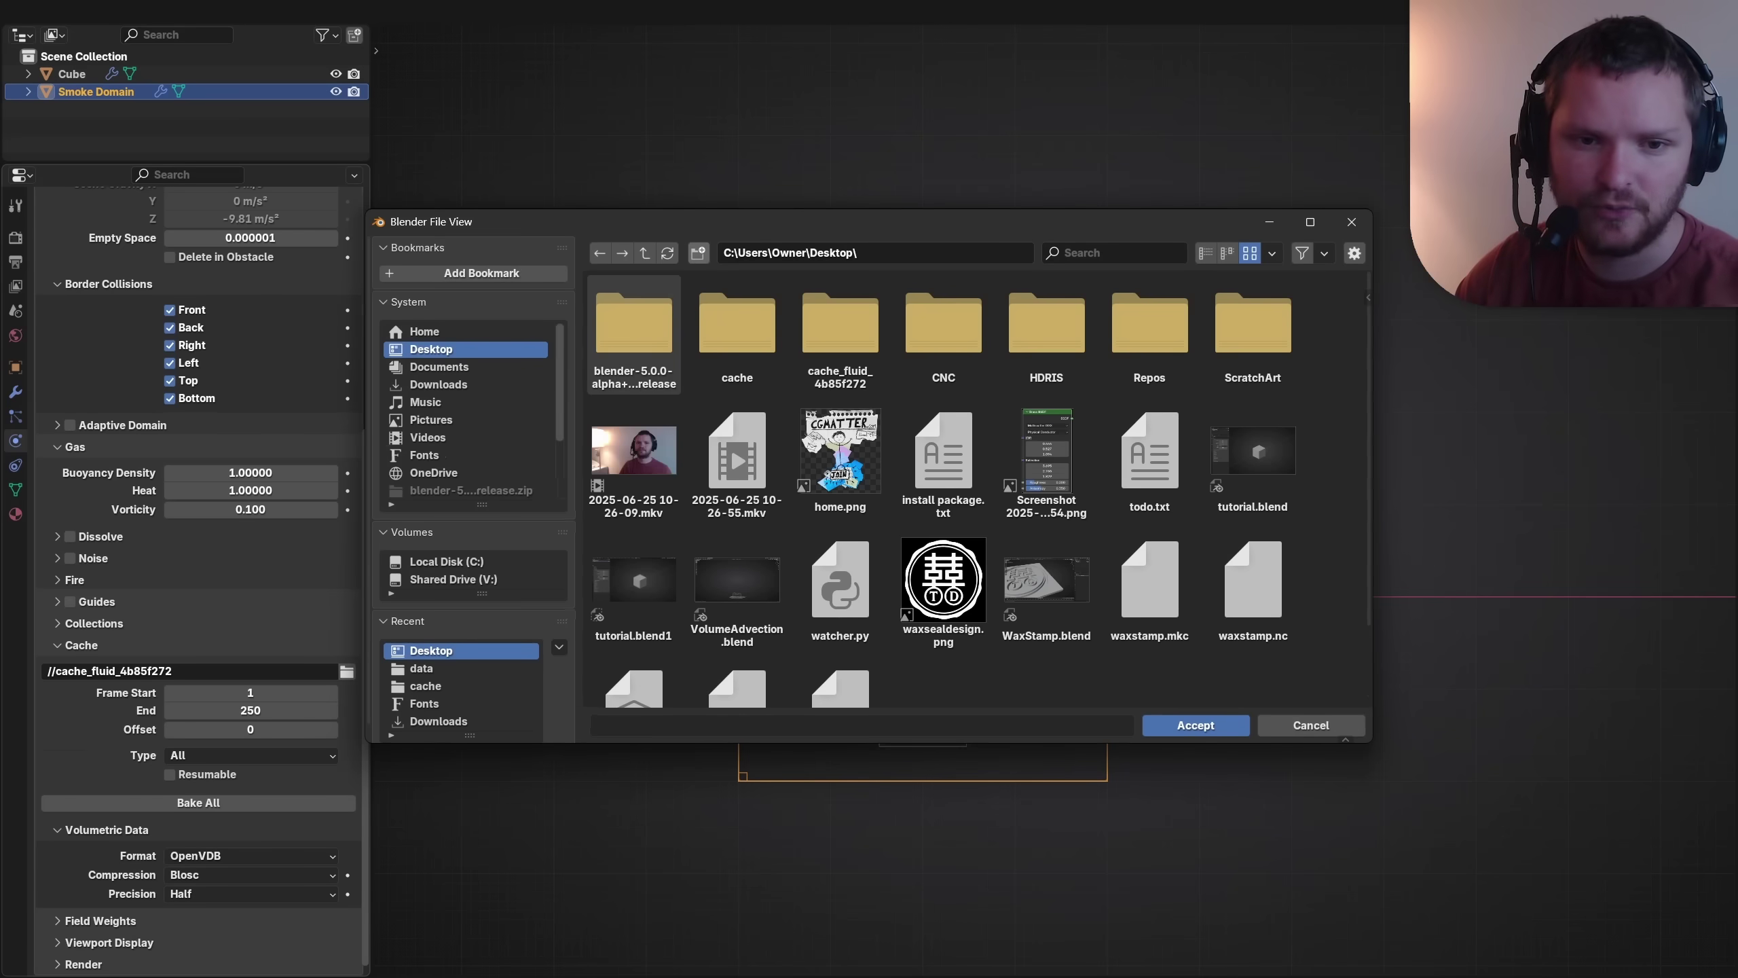
{"action": "left_click", "coordinate": [698, 253]}
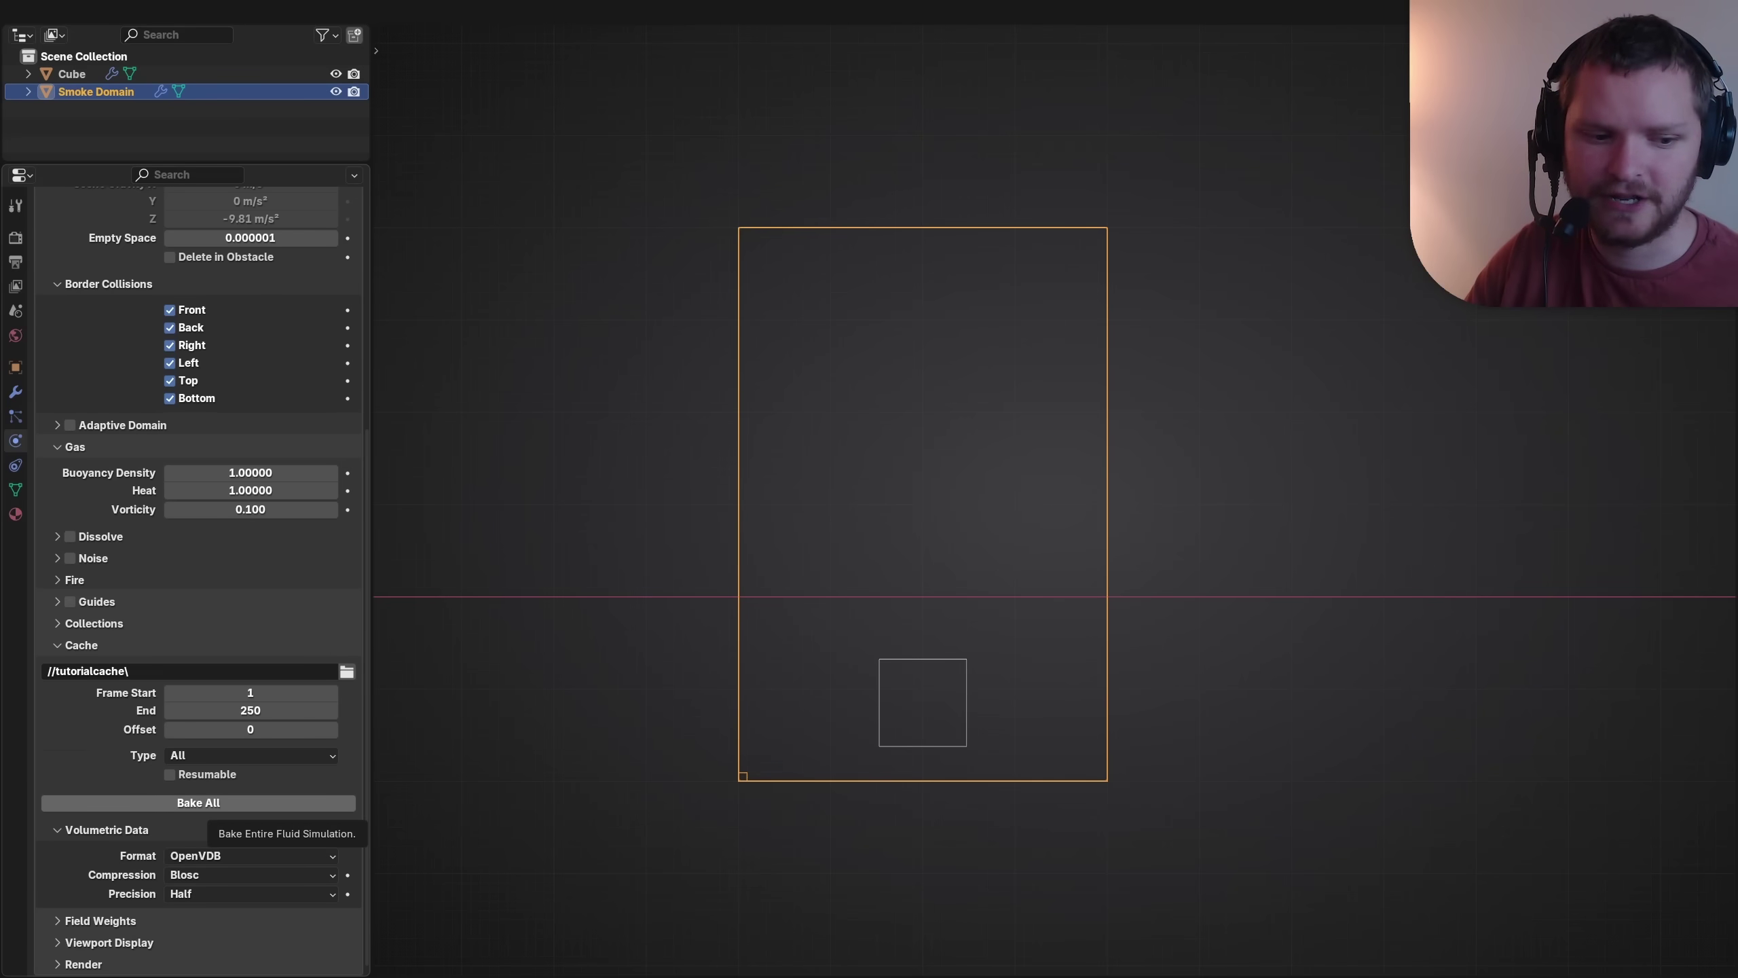
{"action": "left_click", "coordinate": [206, 802]}
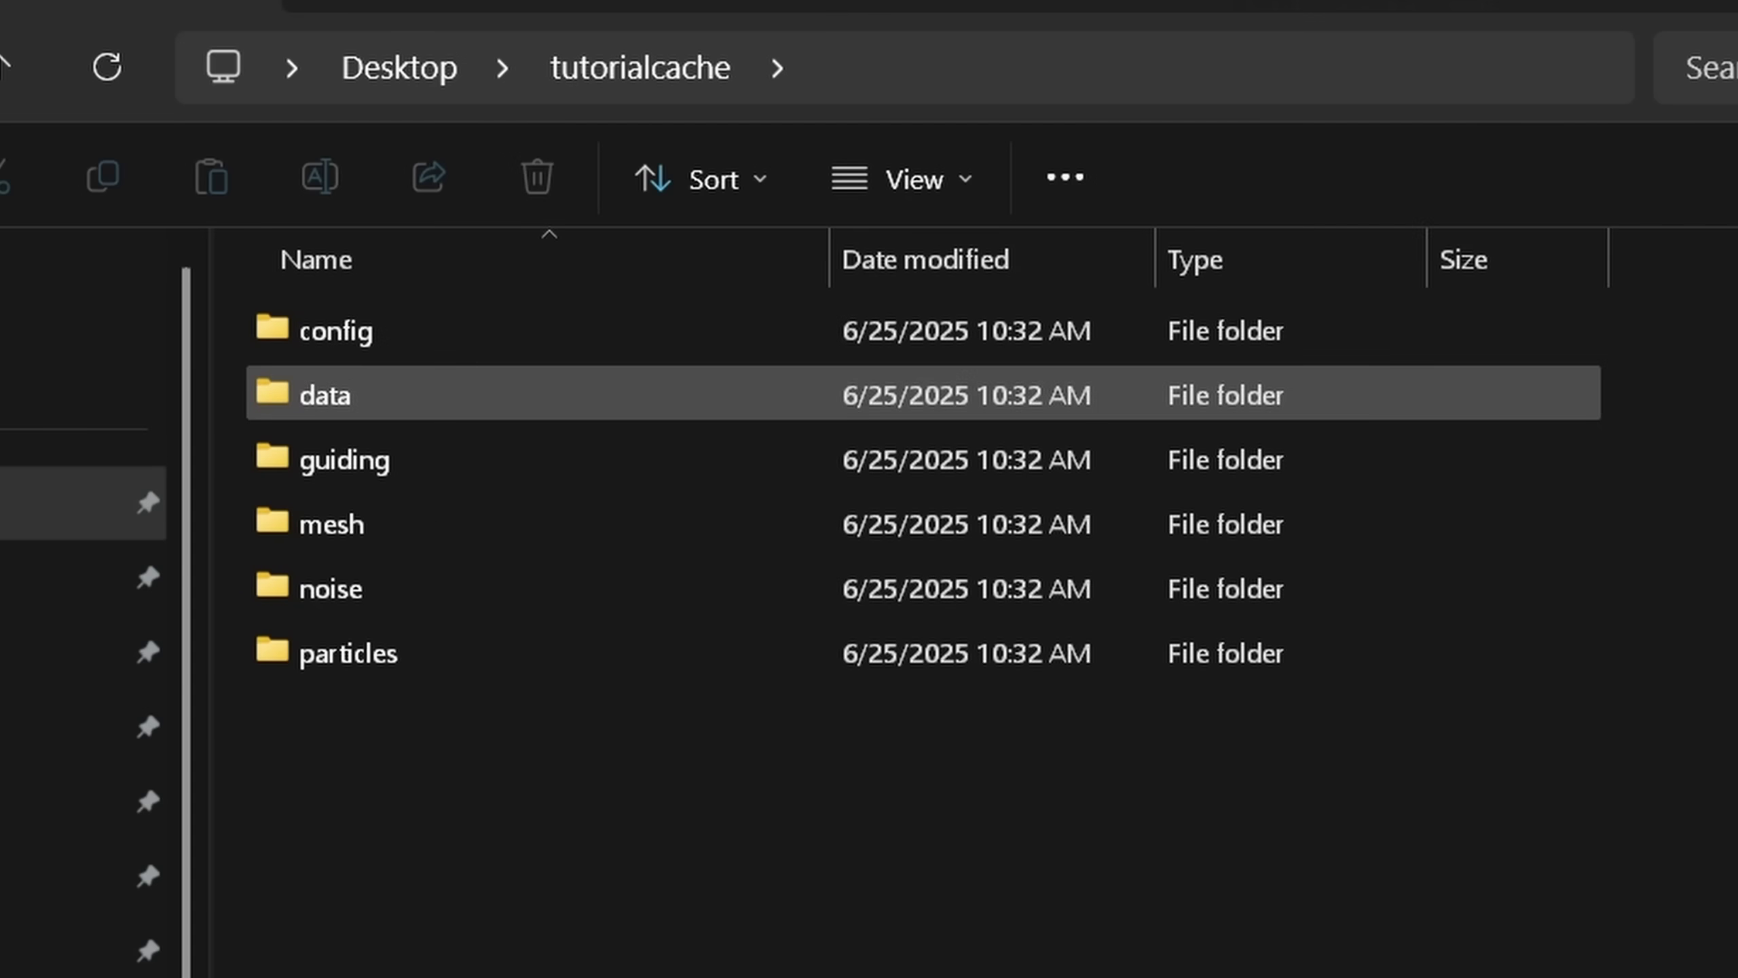
Step: Import the single frame fluid_data_0170.vdb from the tutorialcache data folder in File Explorer into the viewport
{"action": "double_click", "coordinate": [328, 395]}
{"action": "scroll", "coordinate": [547, 688], "scroll_direction": "down", "scroll_amount": 20}
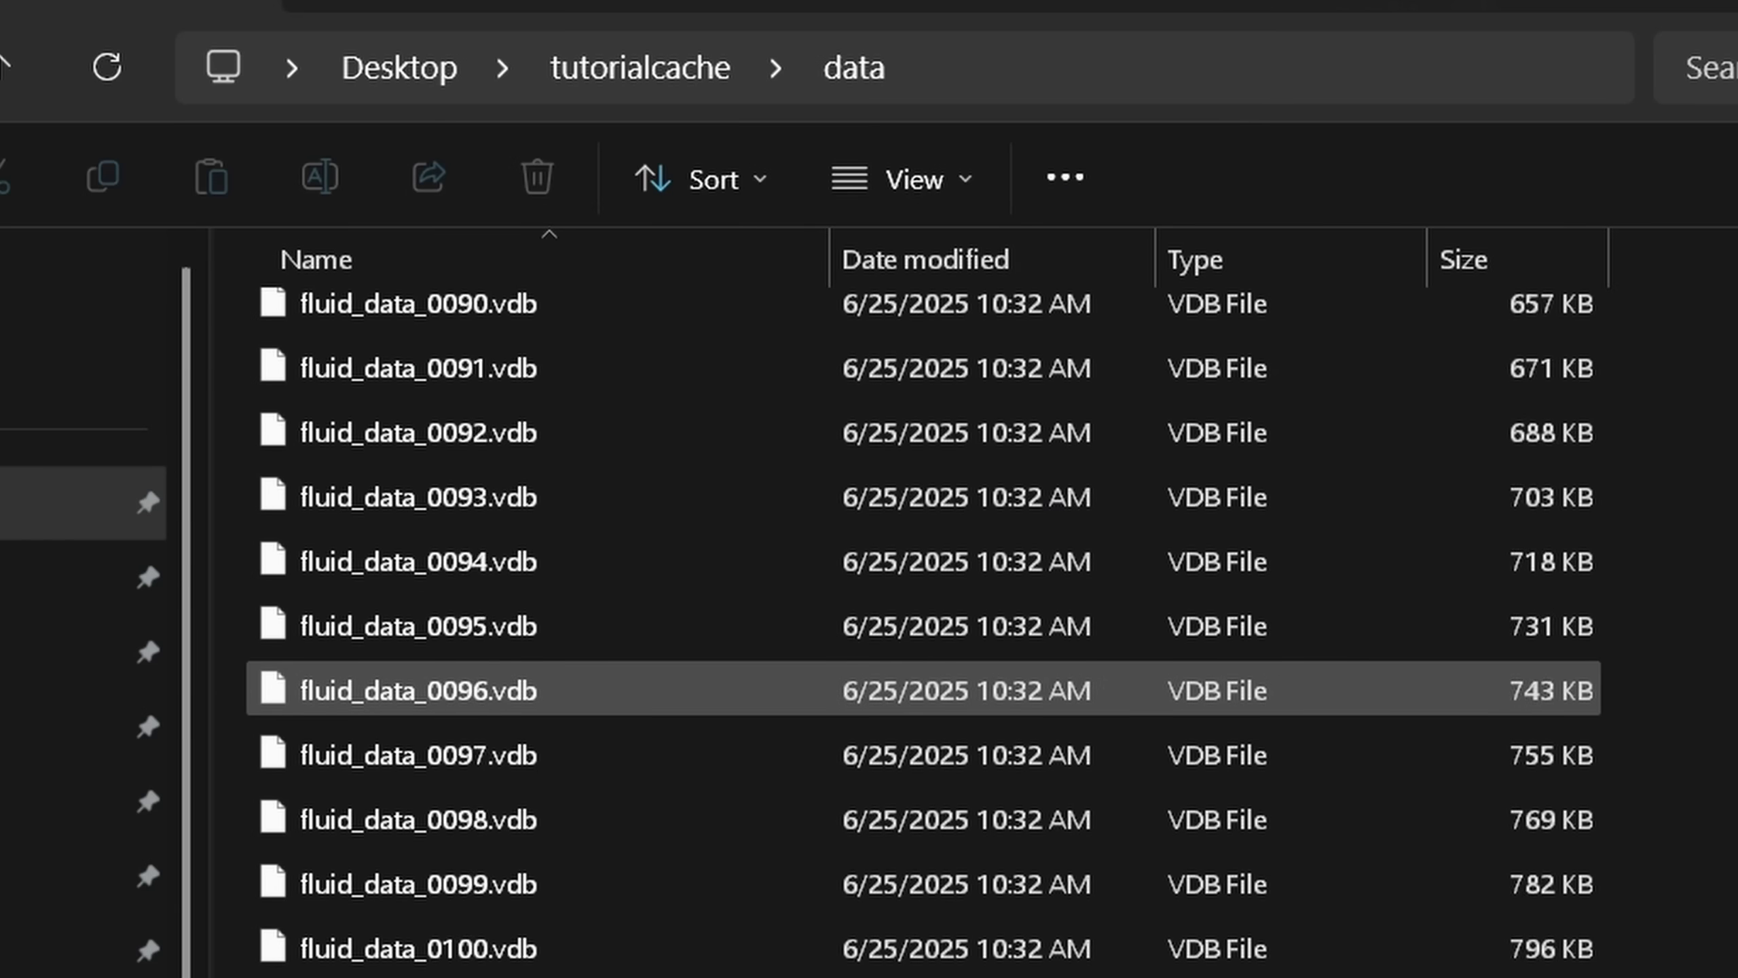
{"action": "scroll", "coordinate": [547, 689], "scroll_direction": "down", "scroll_amount": 20}
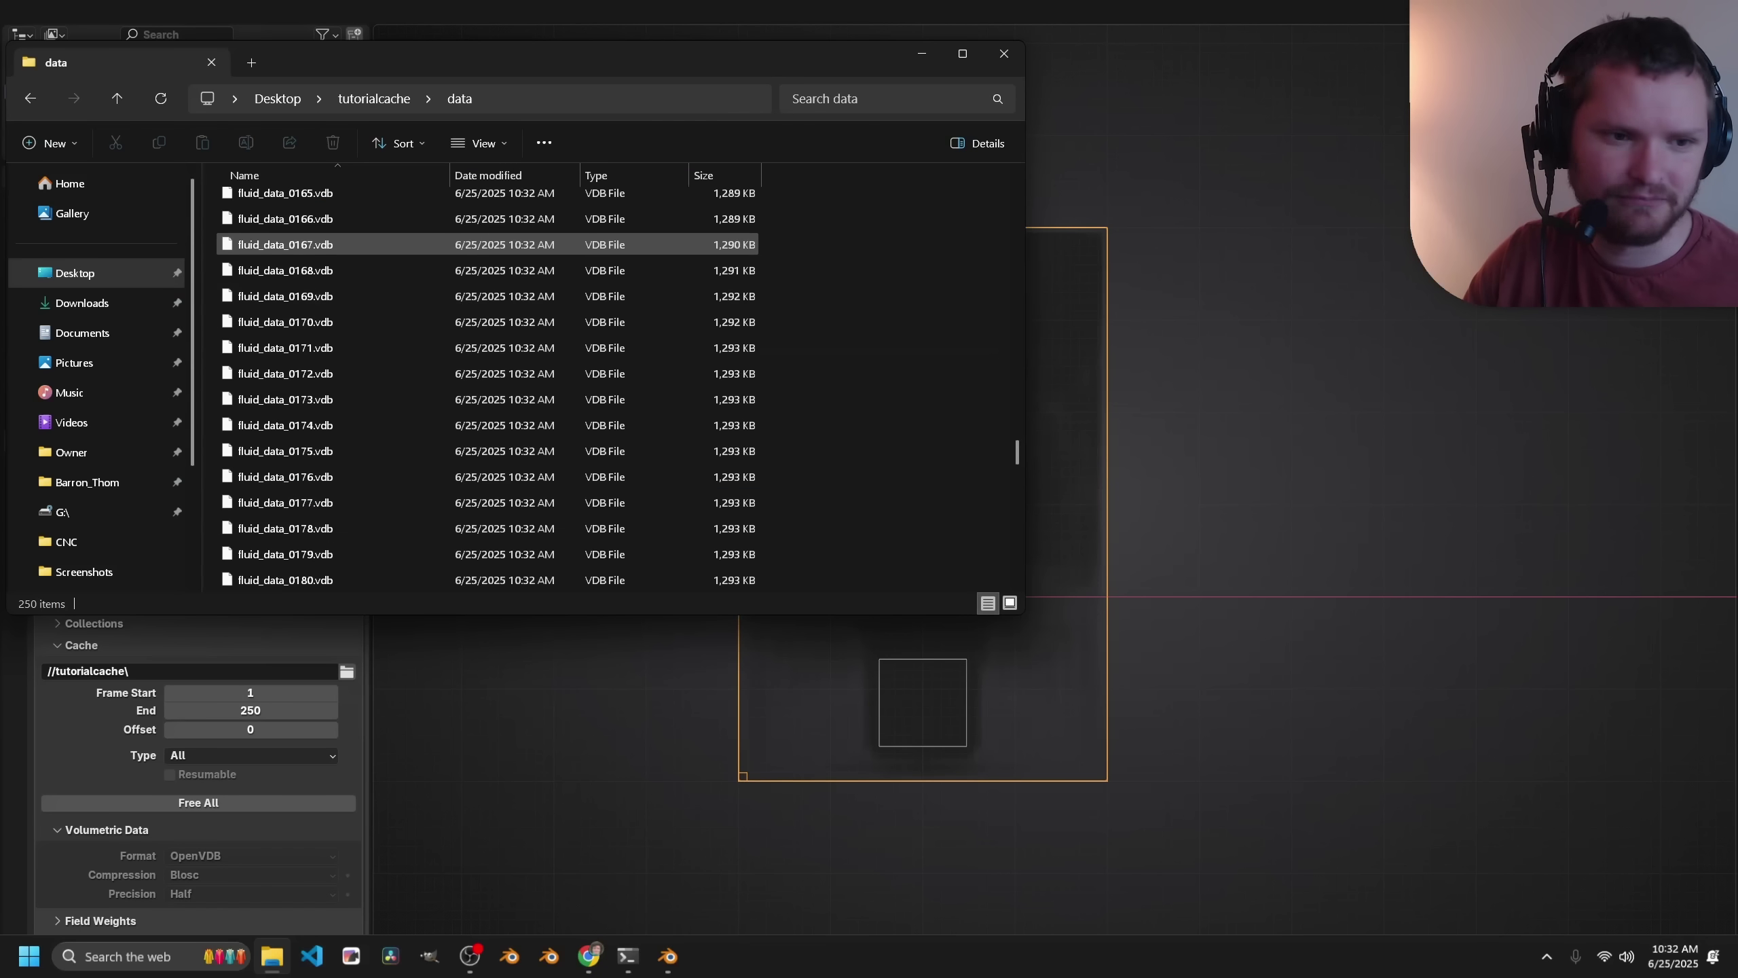
{"action": "left_click_drag", "start_coordinate": [308, 322], "coordinate": [657, 740]}
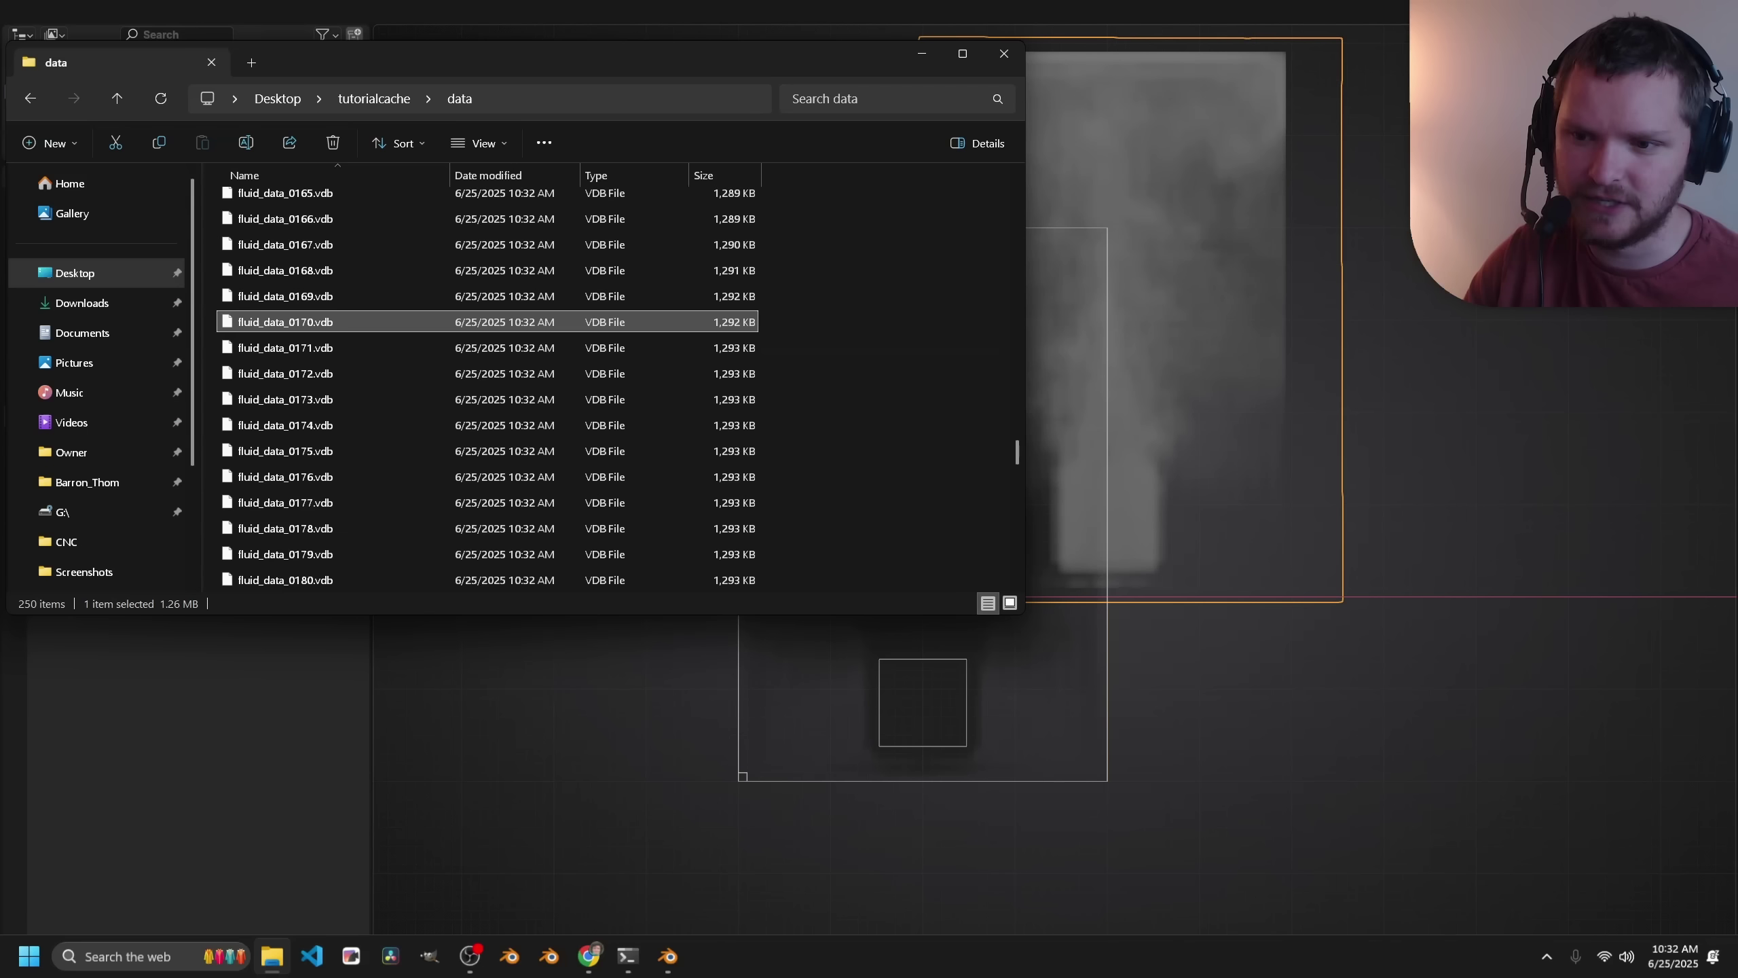
Step: Move the imported fluid_data_0170 volume and rotate it freely in the viewport
{"action": "left_click", "coordinate": [1163, 425]}
{"action": "key", "text": "g"}
{"action": "left_click", "coordinate": [1170, 451]}
{"action": "key", "text": "r"}
{"action": "key", "text": "r"}
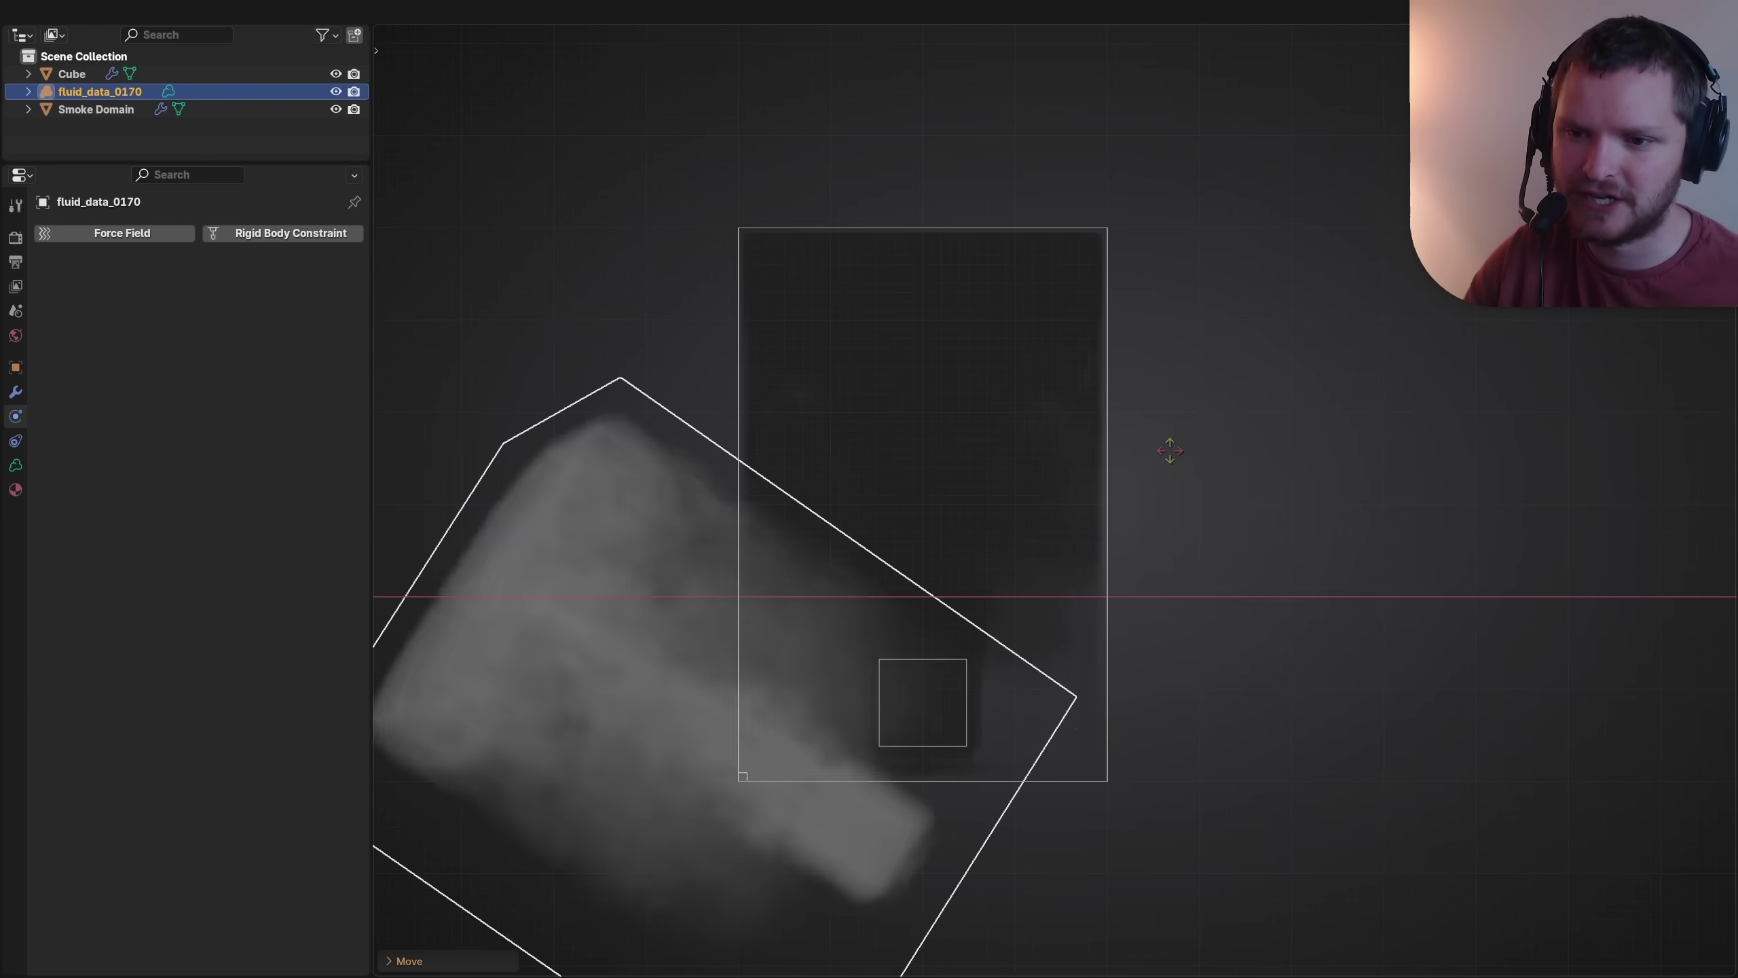
{"action": "left_click", "coordinate": [1170, 451]}
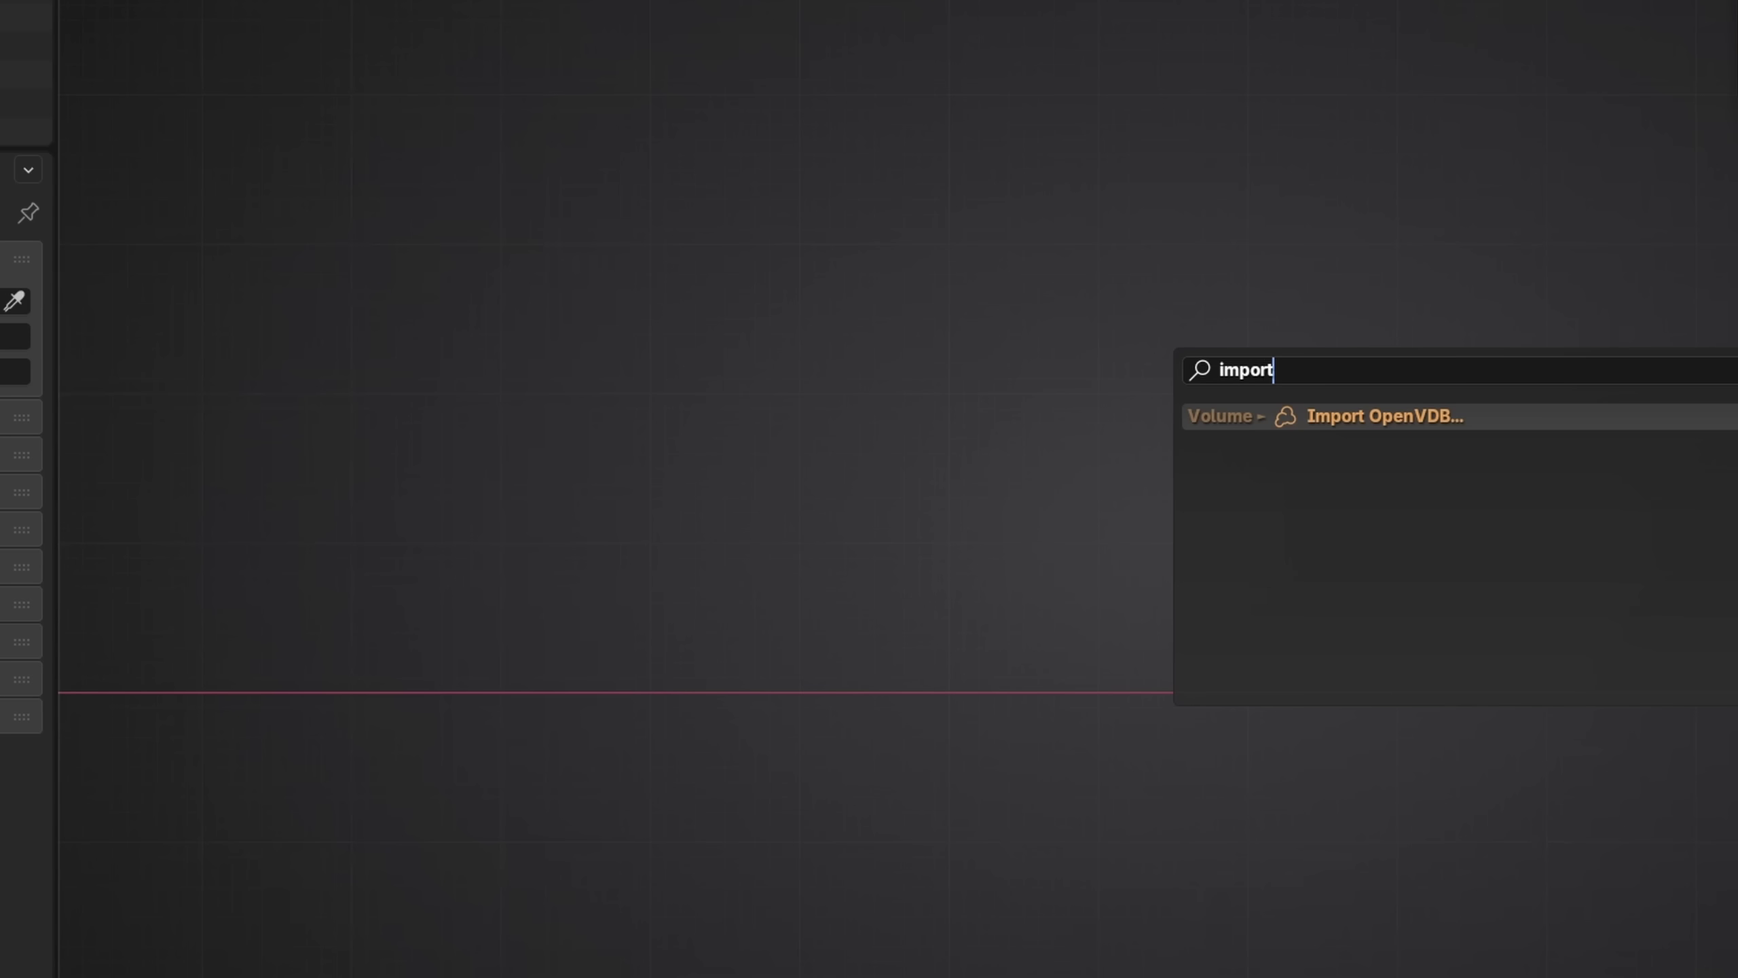
Step: Import all the baked fluid_data VDB files from the tutorialcache data folder as an OpenVDB sequence
{"action": "type", "text": "t"}
{"action": "key", "text": "Return"}
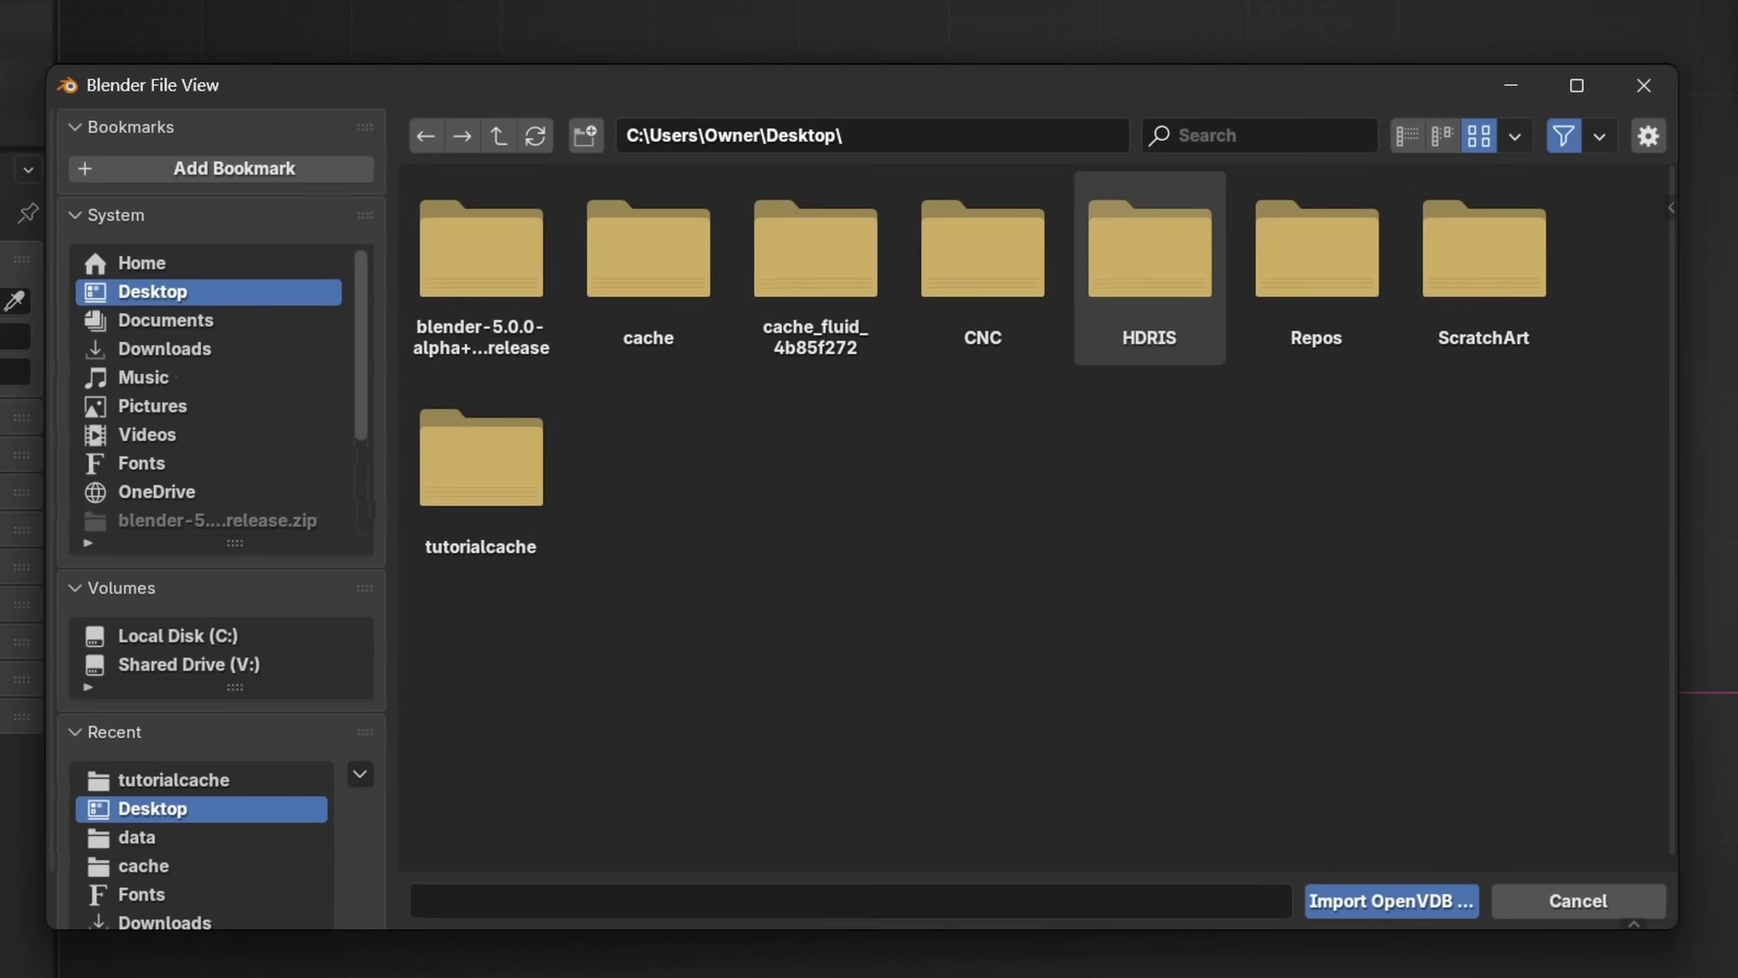
{"action": "left_click", "coordinate": [174, 780]}
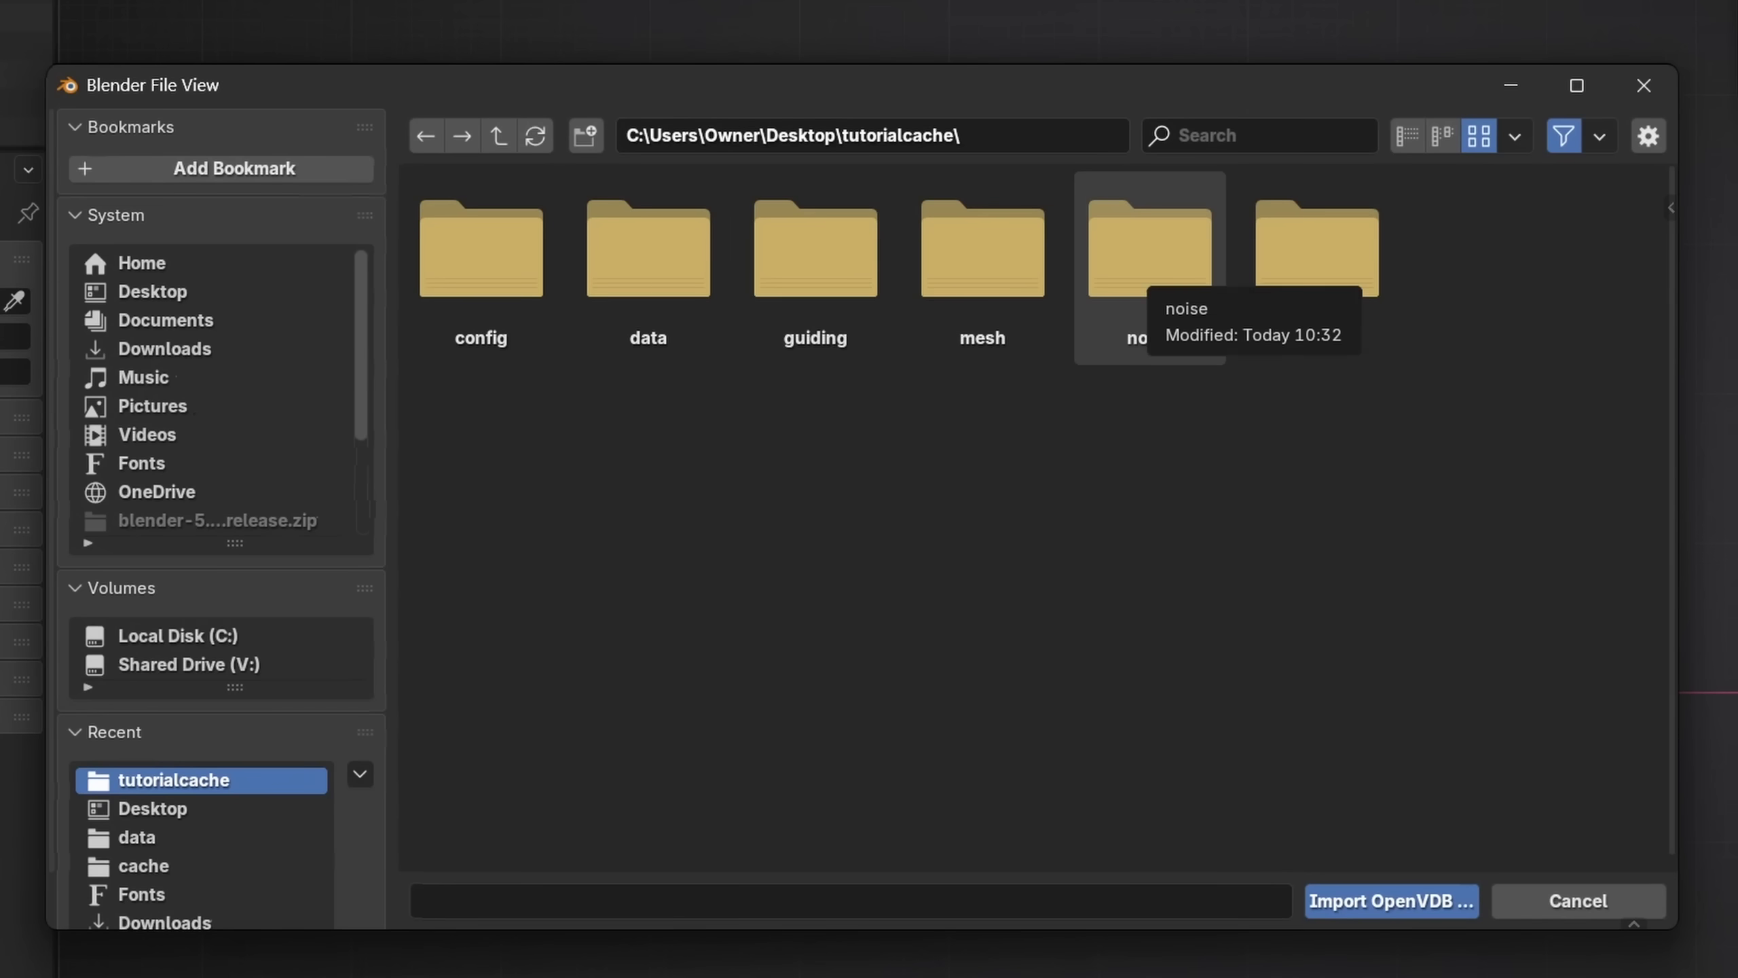
{"action": "double_click", "coordinate": [636, 256]}
{"action": "left_click", "coordinate": [452, 241]}
{"action": "key", "text": "a"}
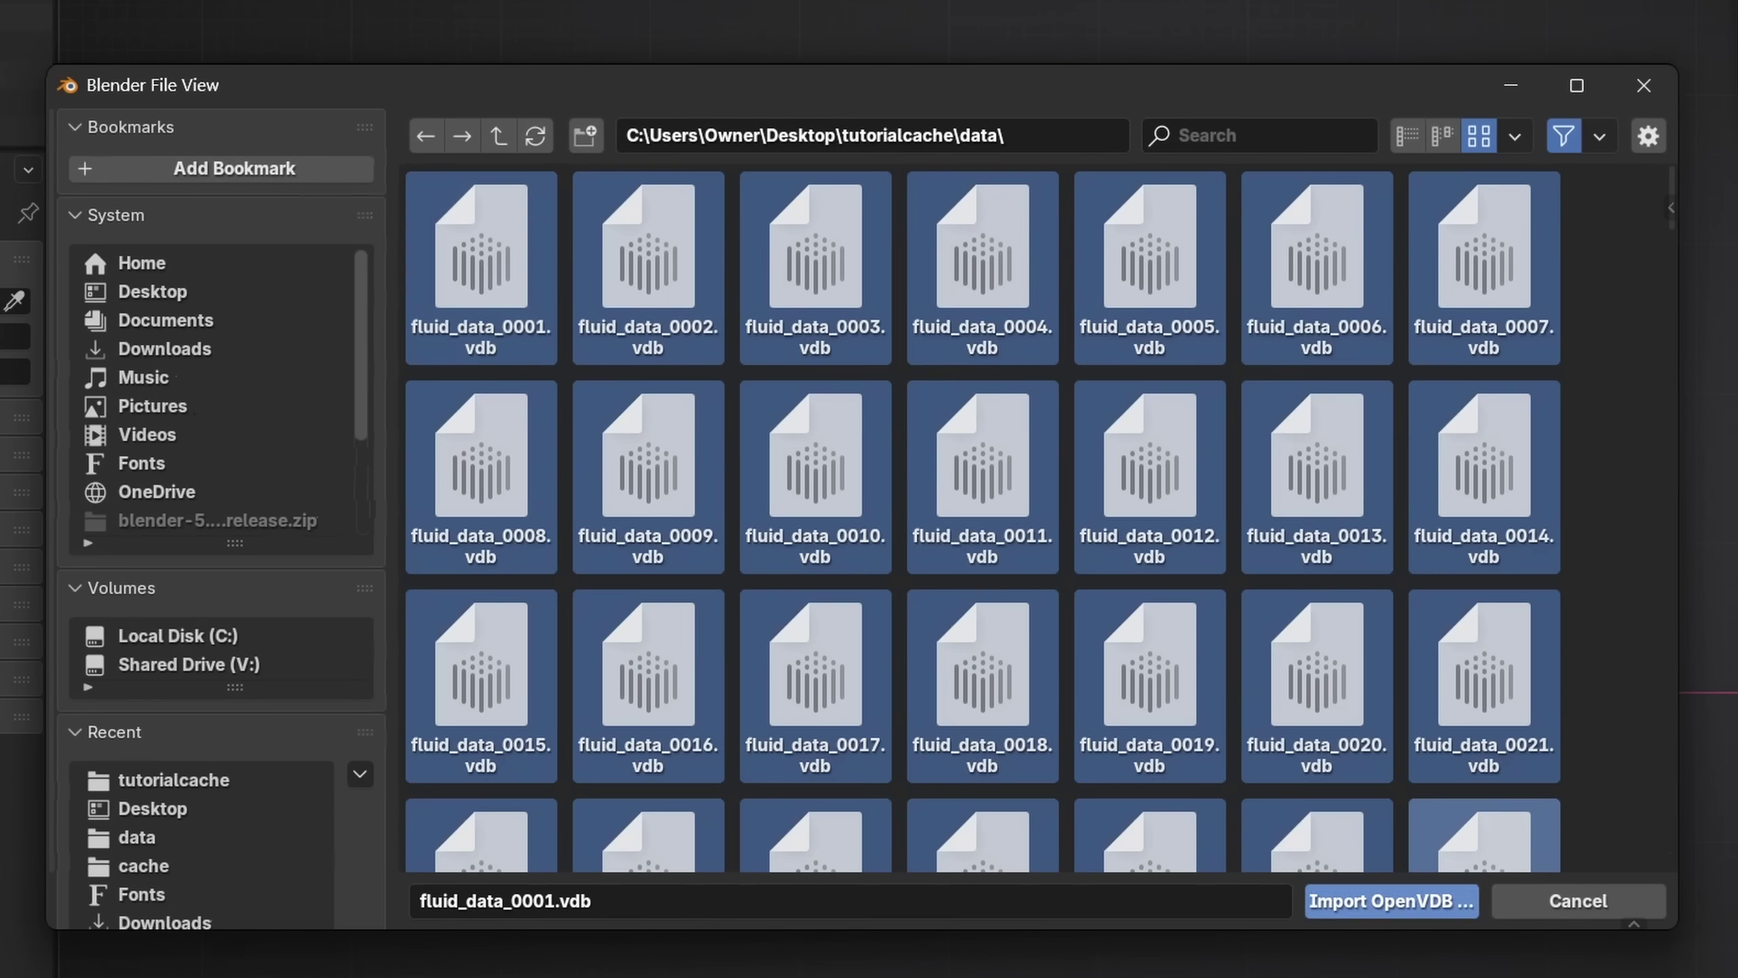
{"action": "left_click", "coordinate": [1392, 900]}
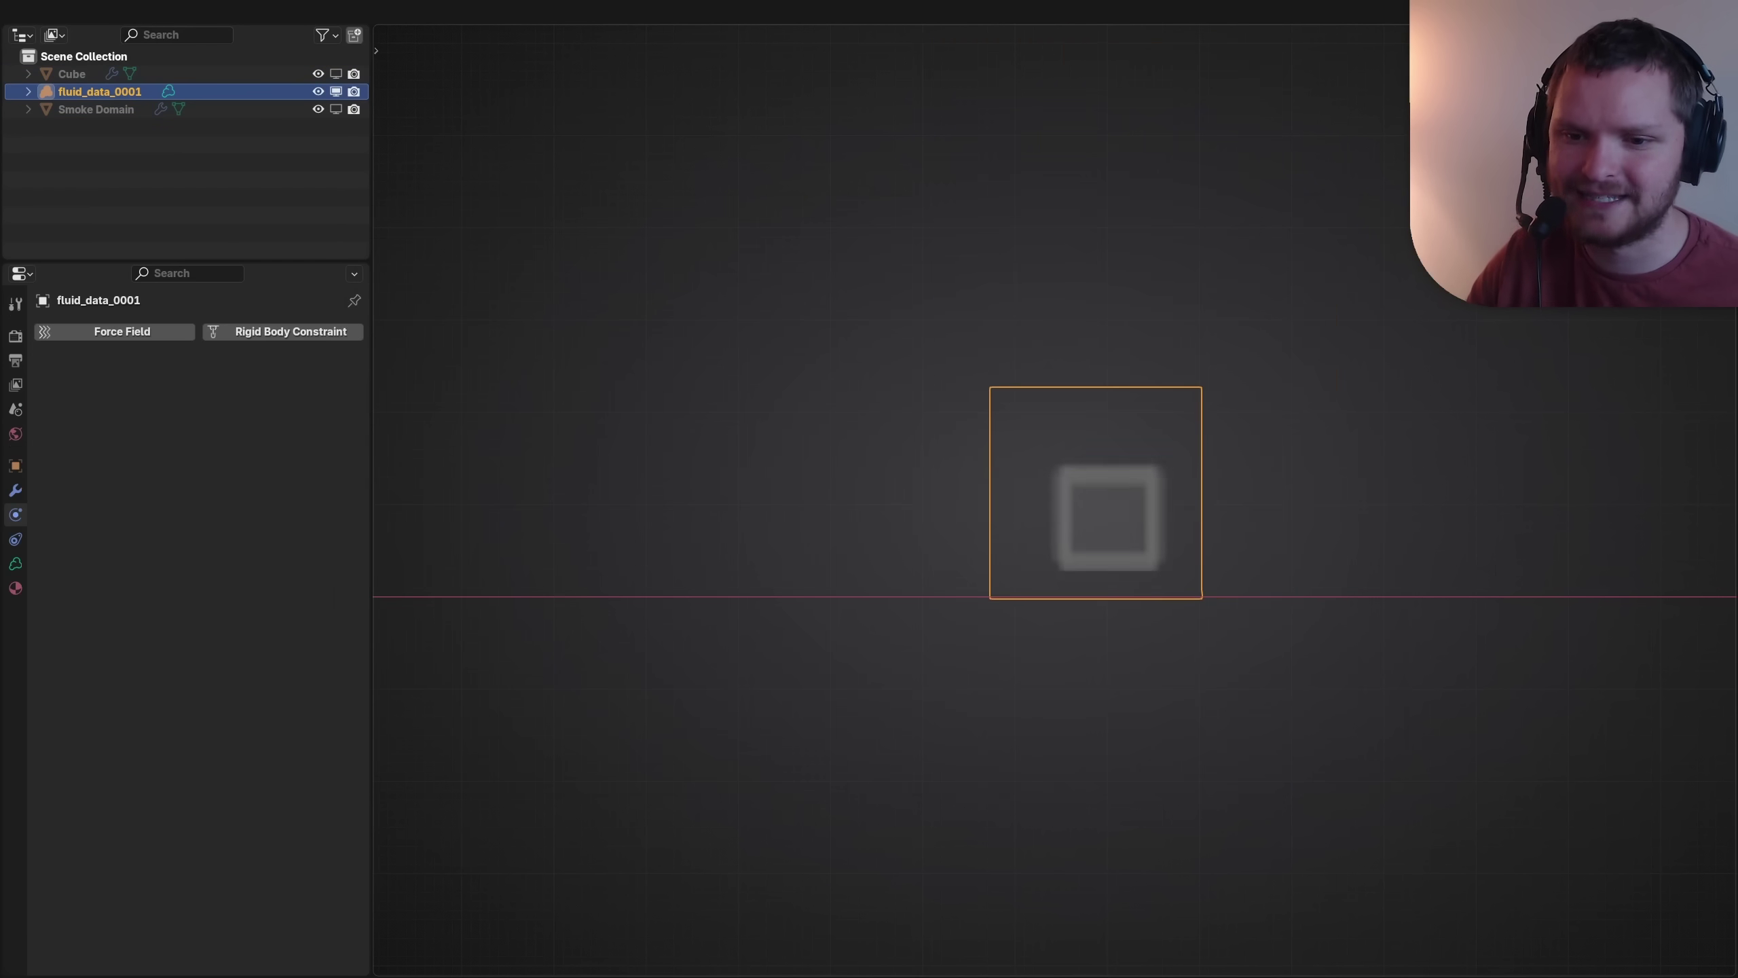
{"action": "middle_click_drag", "start_coordinate": [1109, 521], "coordinate": [1015, 620], "text": "shift"}
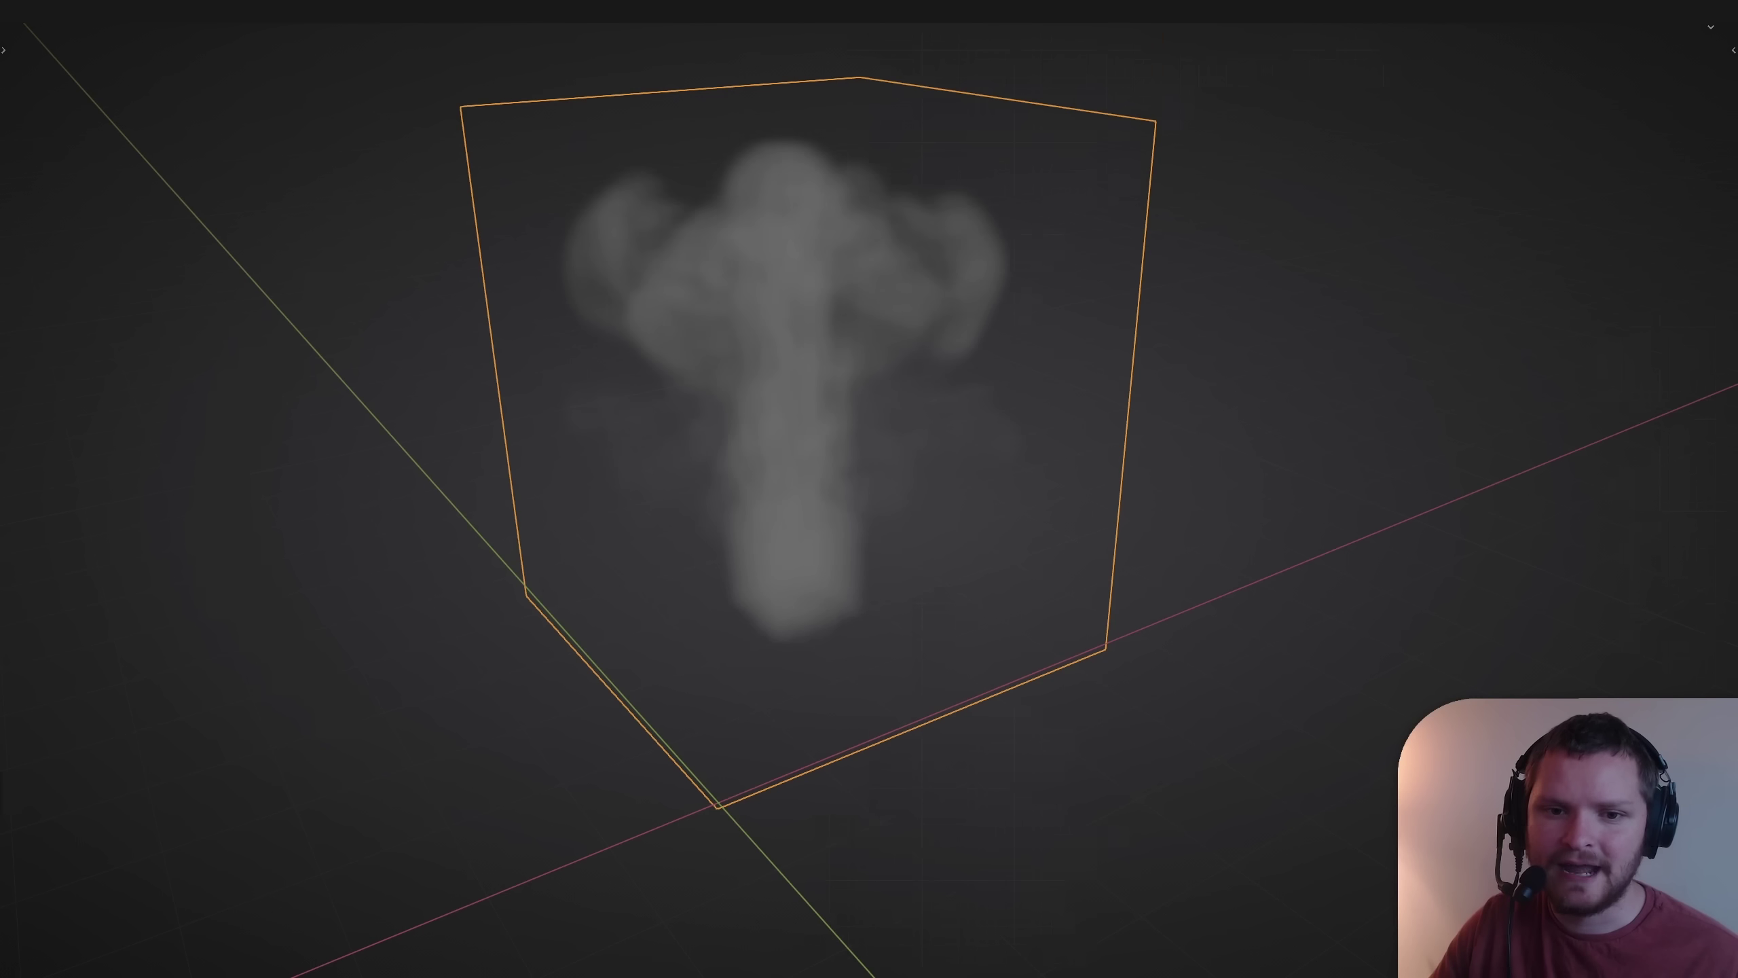
{"action": "middle_click_drag", "start_coordinate": [869, 480], "coordinate": [797, 486], "text": "shift"}
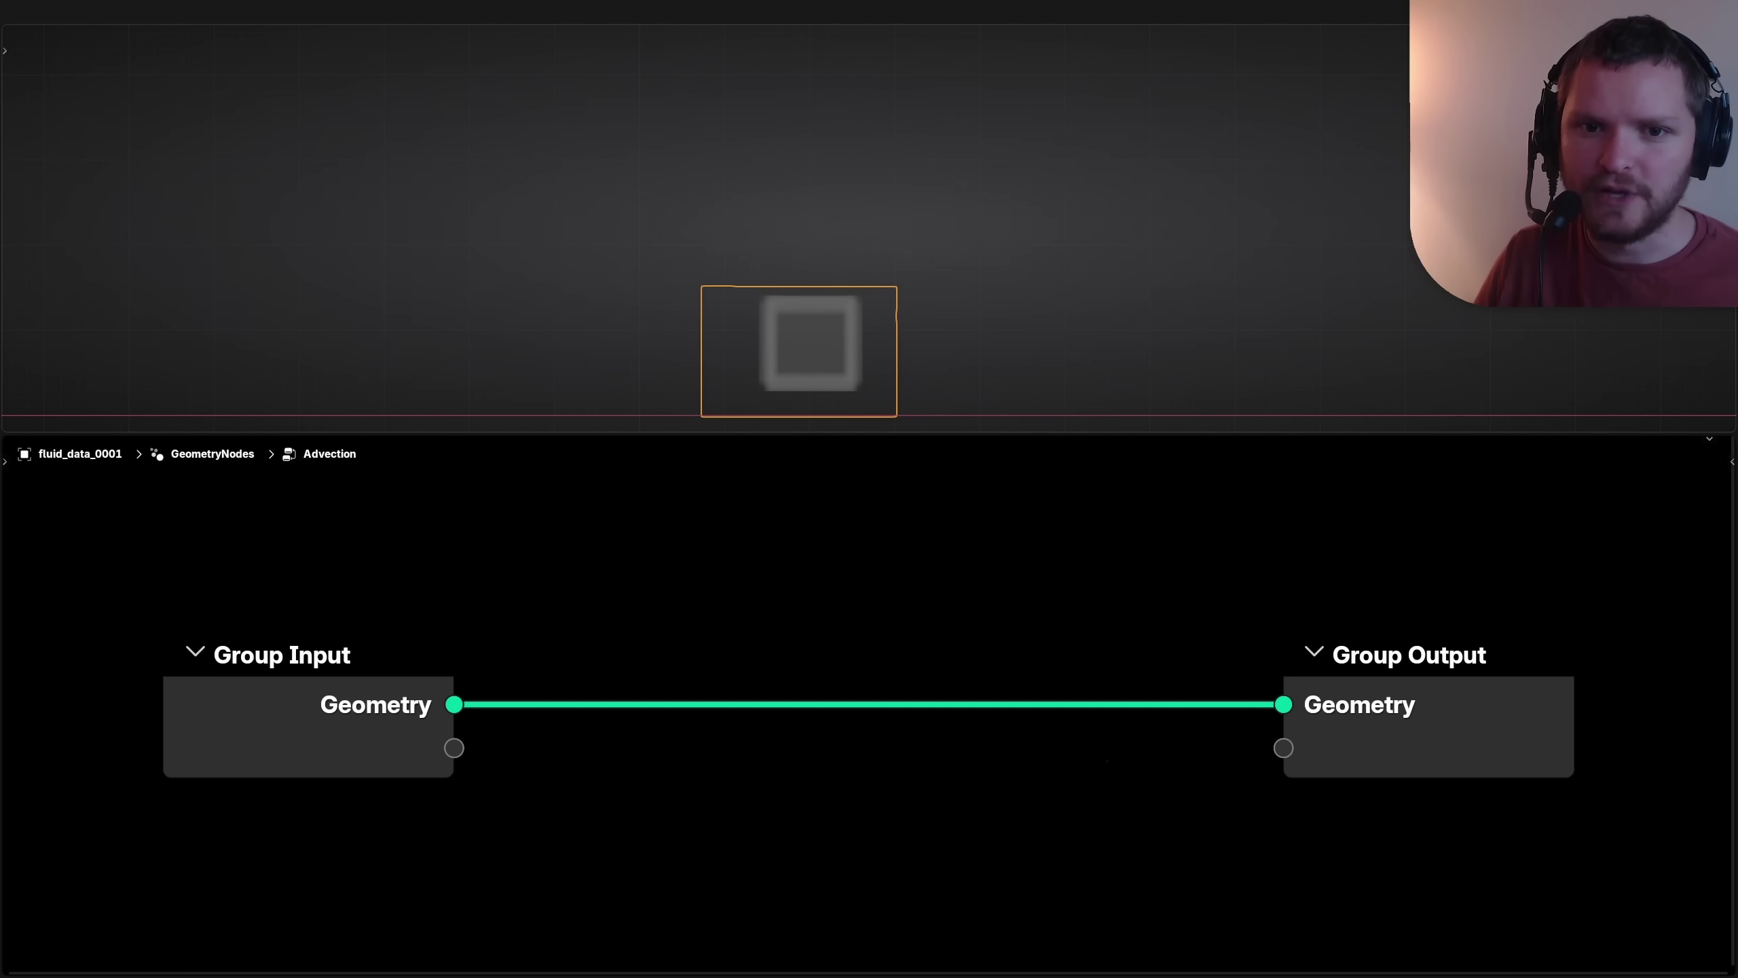
Step: Try converting the smoke volume with a Volume to Mesh node between Group Input and Group Output, and undo it
{"action": "key", "text": "shift+a"}
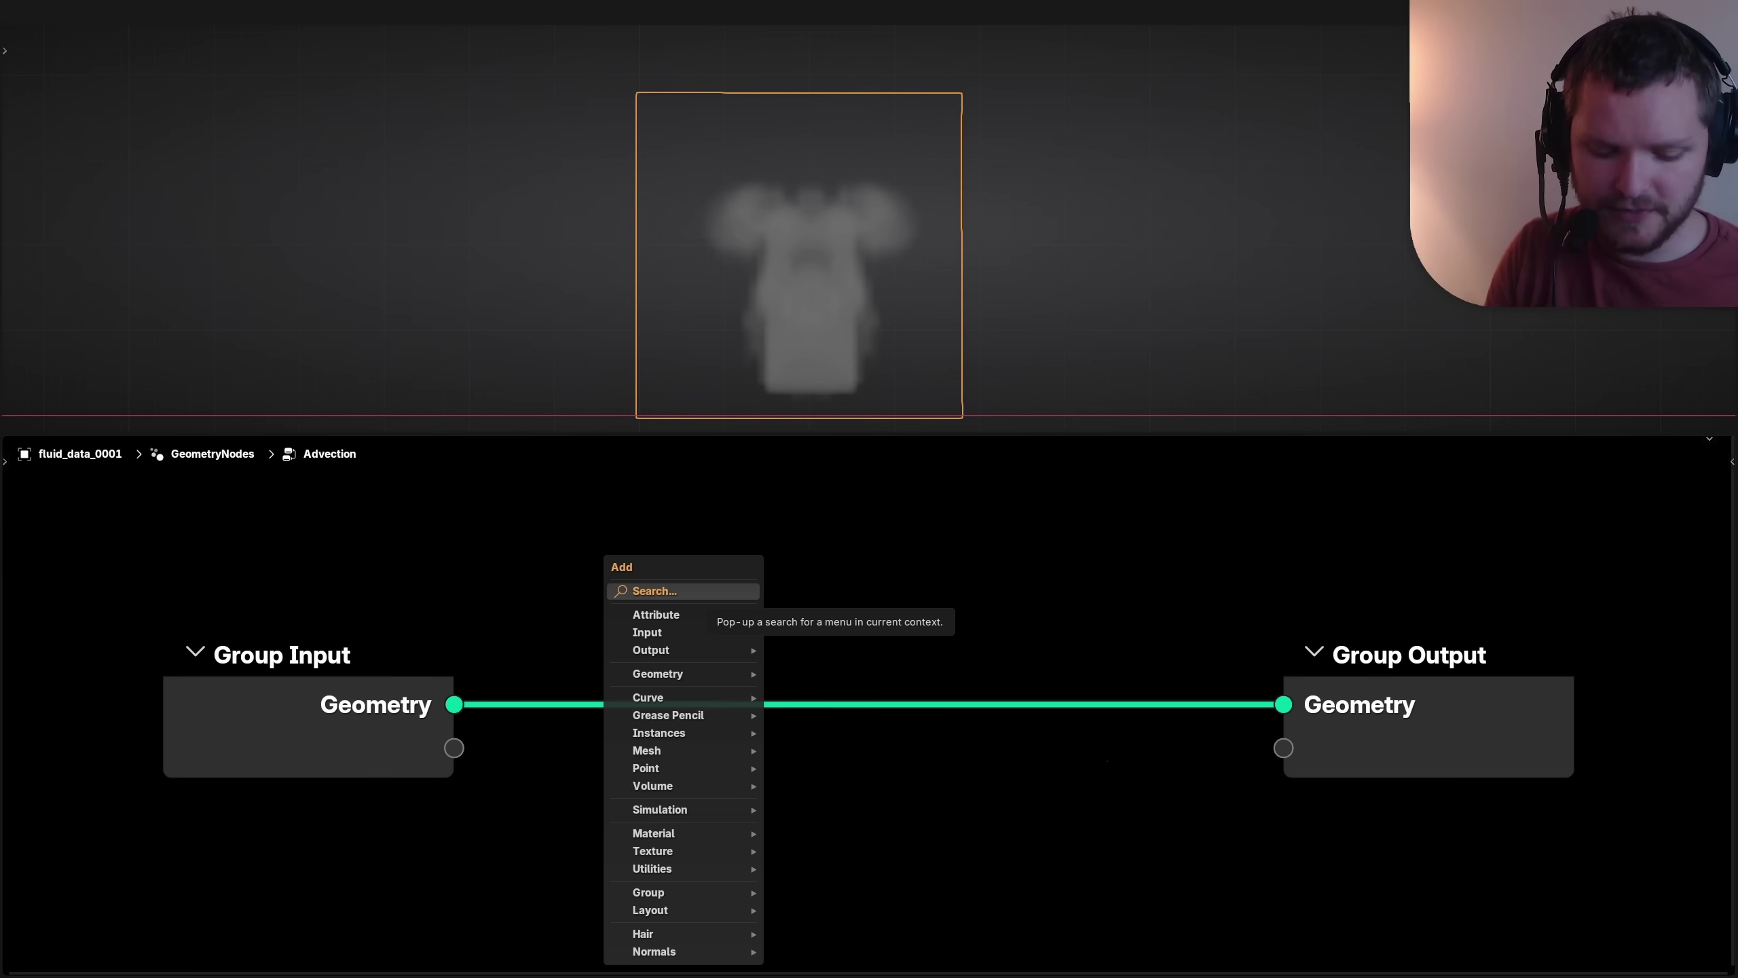
{"action": "type", "text": "volu"}
{"action": "key", "text": "Down"}
{"action": "key", "text": "Down"}
{"action": "key", "text": "Return"}
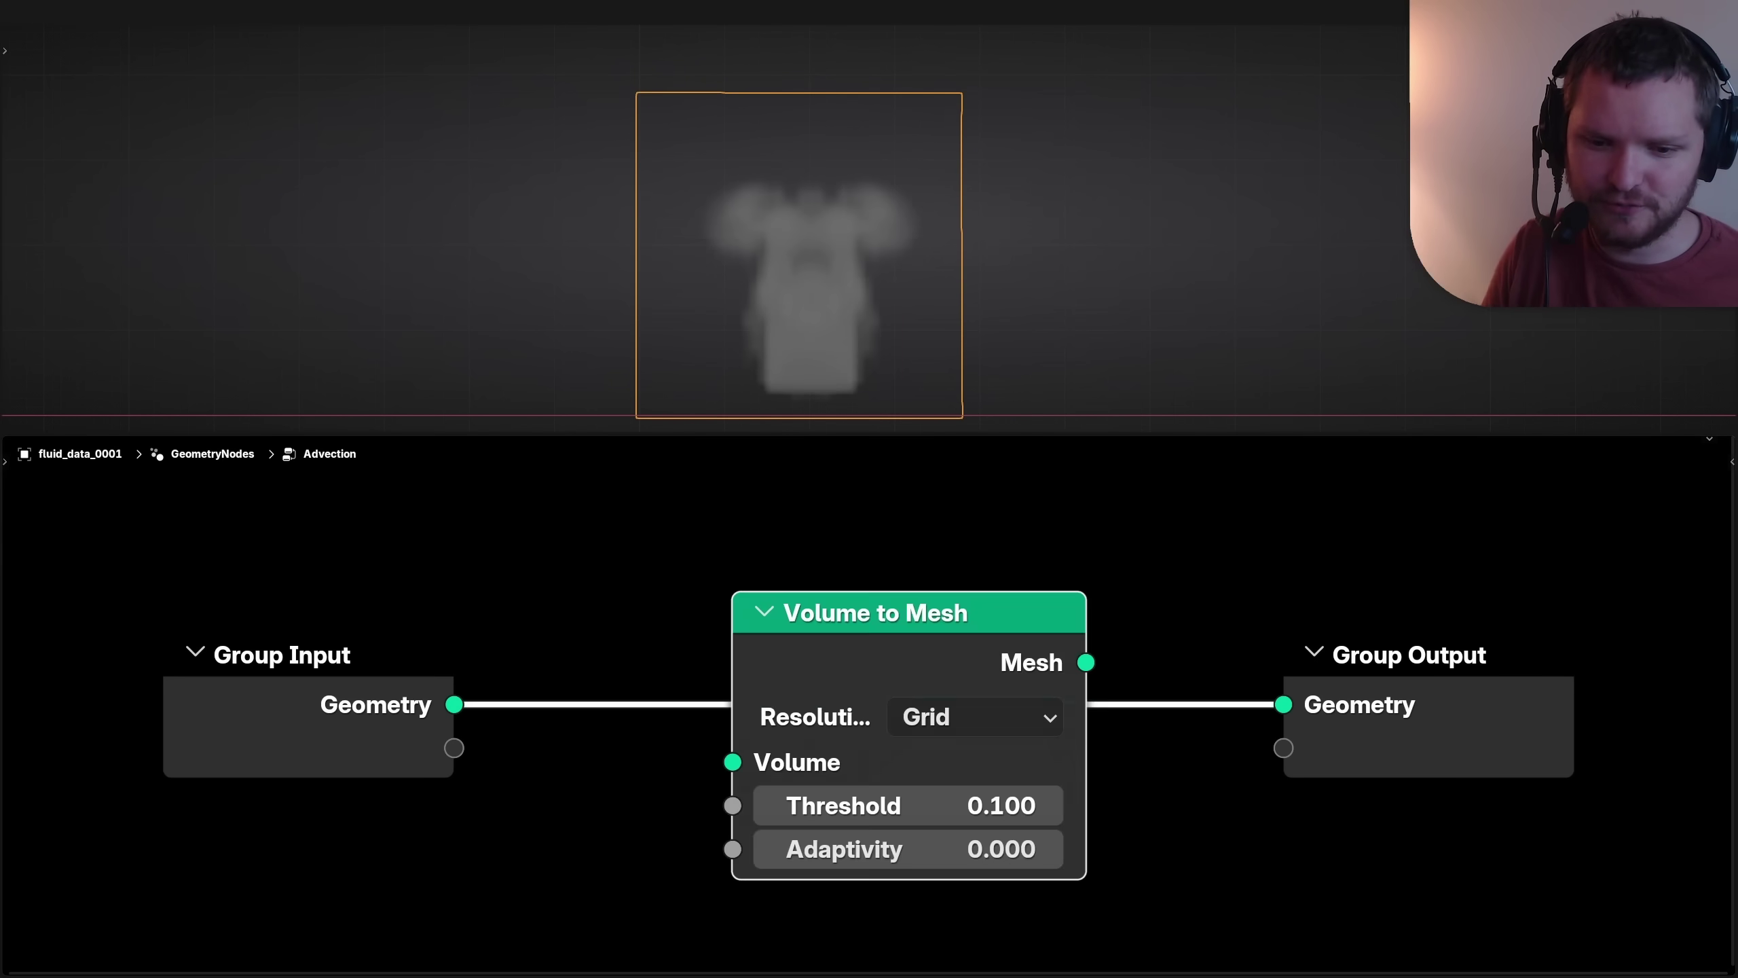
{"action": "left_click", "coordinate": [795, 613]}
{"action": "key", "text": "Home"}
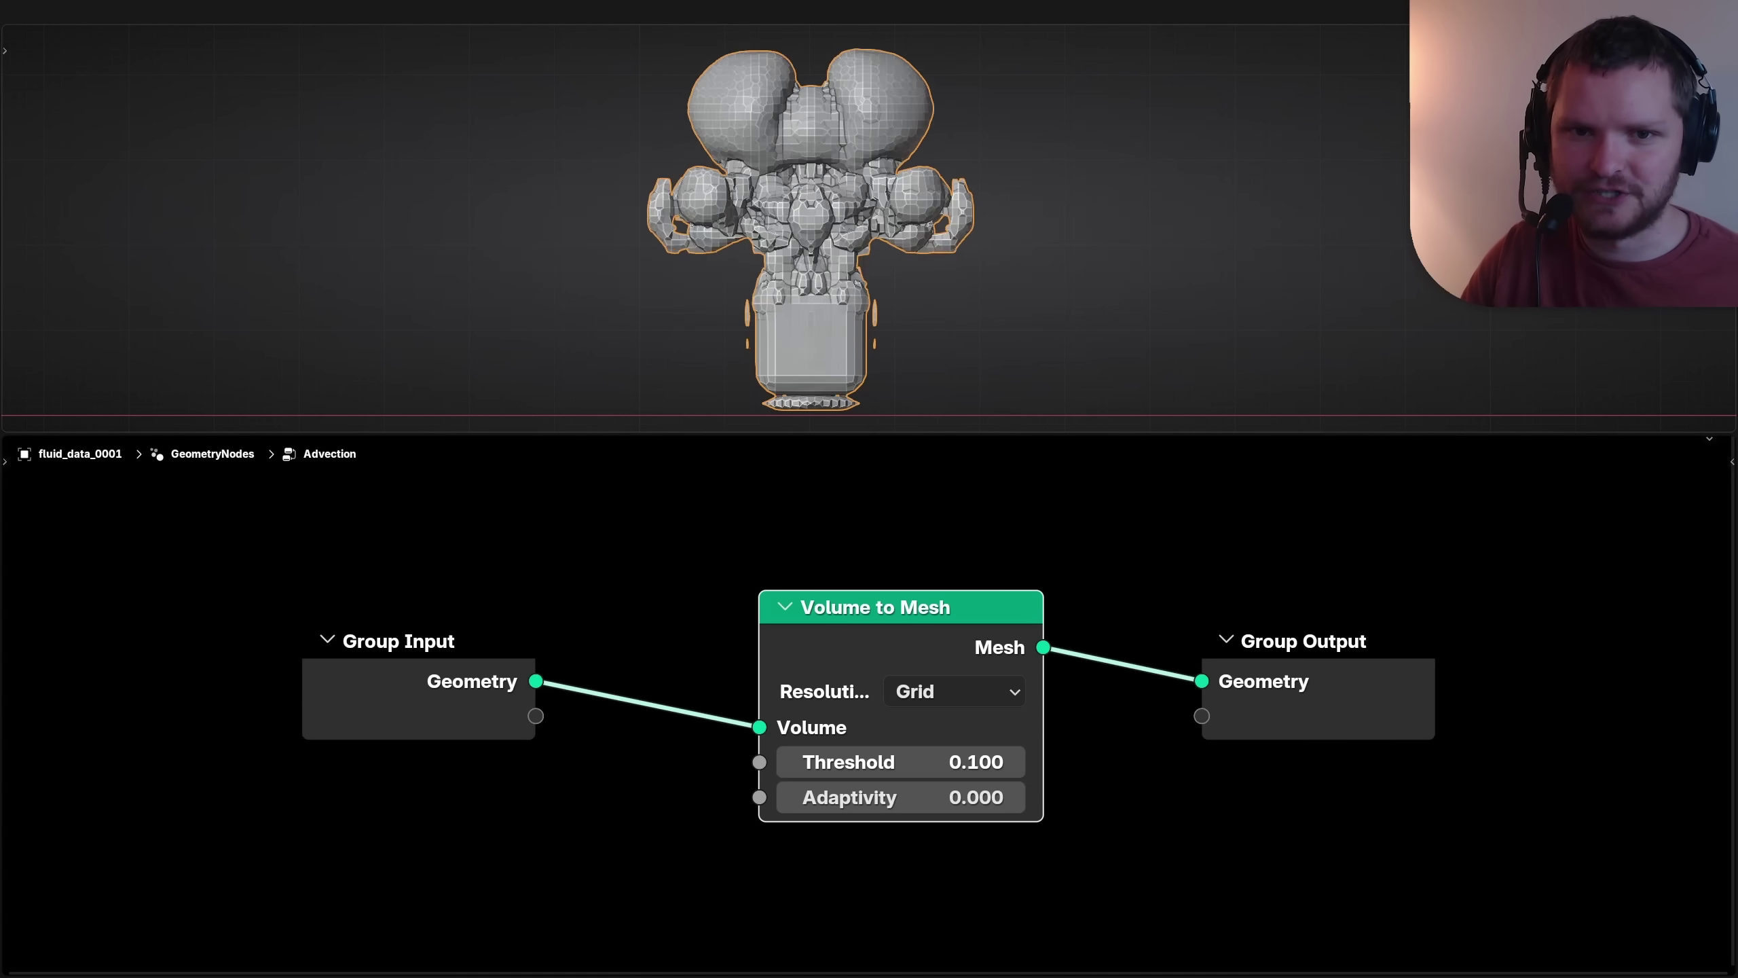
{"action": "key", "text": "ctrl+z"}
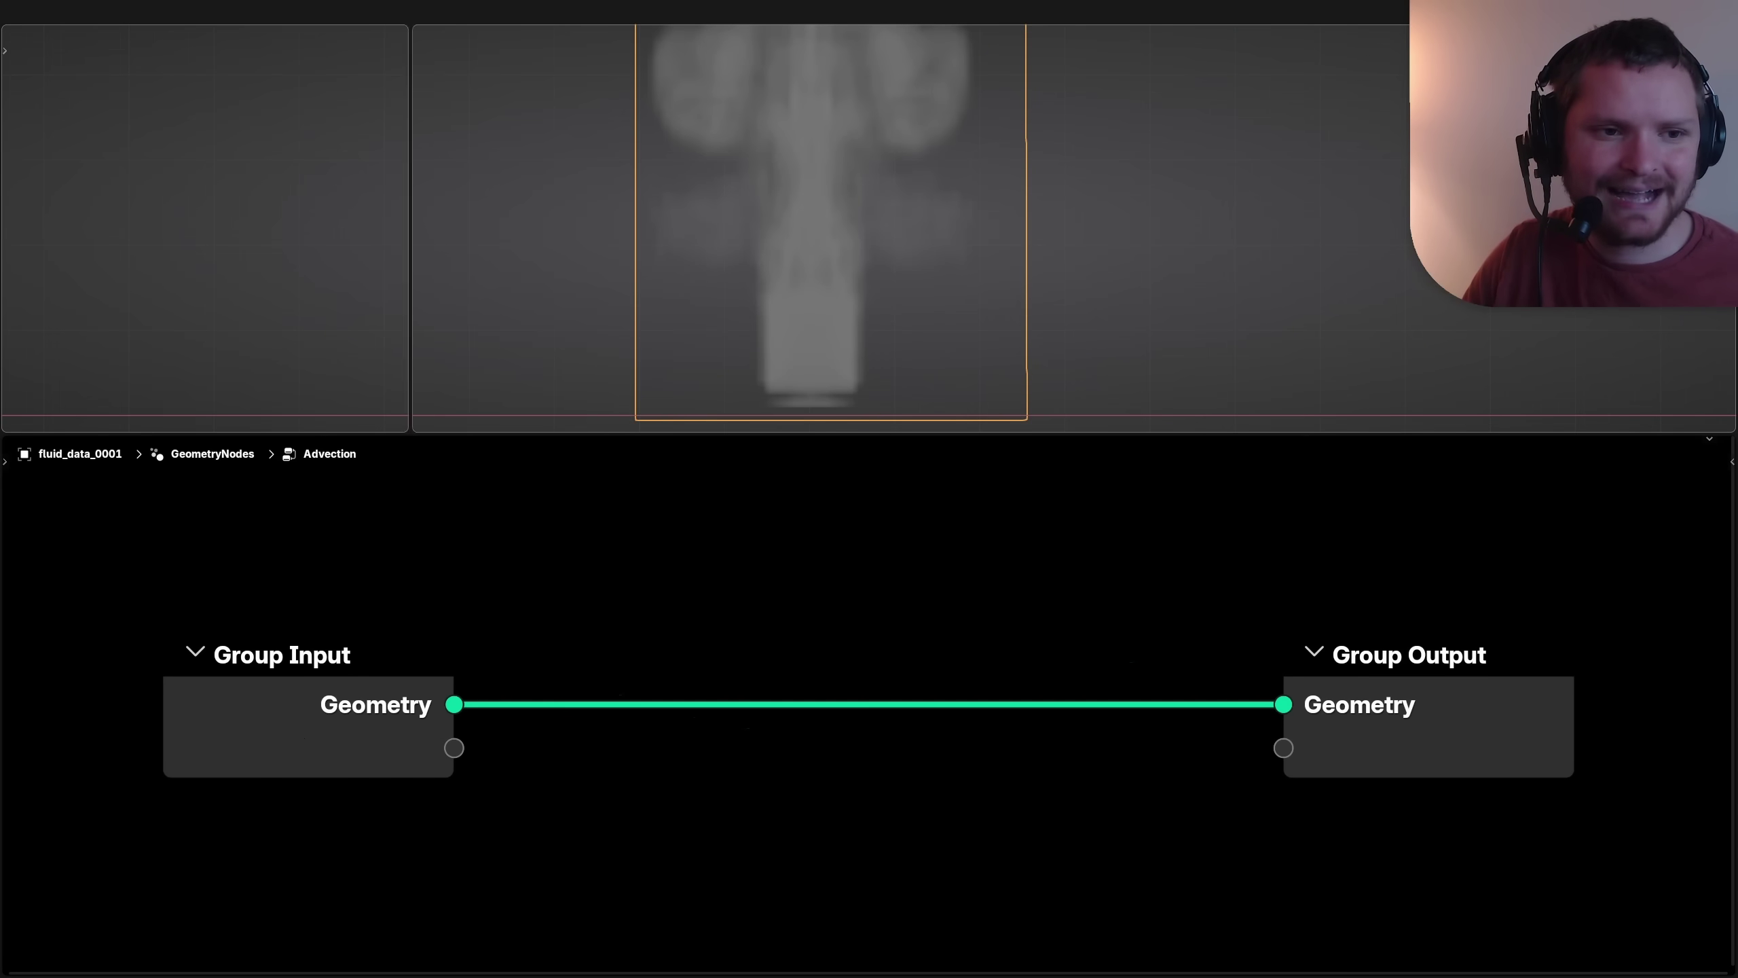
Step: Reveal the spreadsheet beside the viewport and list the Volume Grids of the imported fluid data
{"action": "left_click_drag", "start_coordinate": [578, 328], "coordinate": [580, 329]}
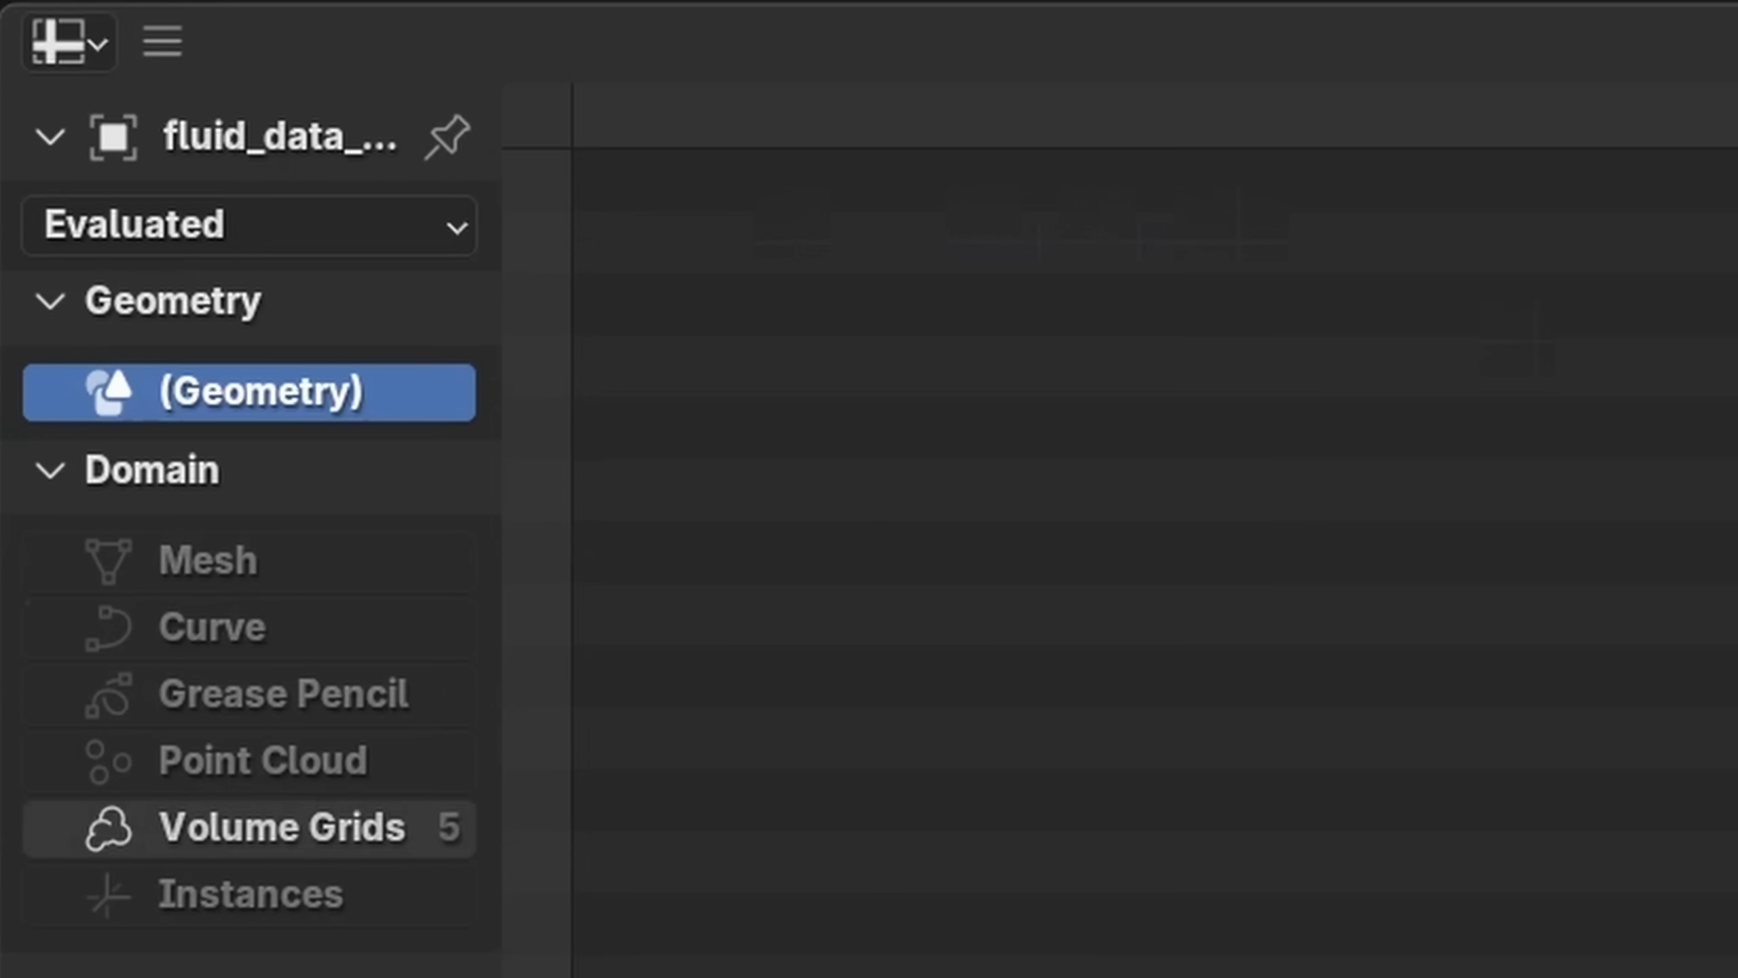
{"action": "left_click", "coordinate": [75, 258]}
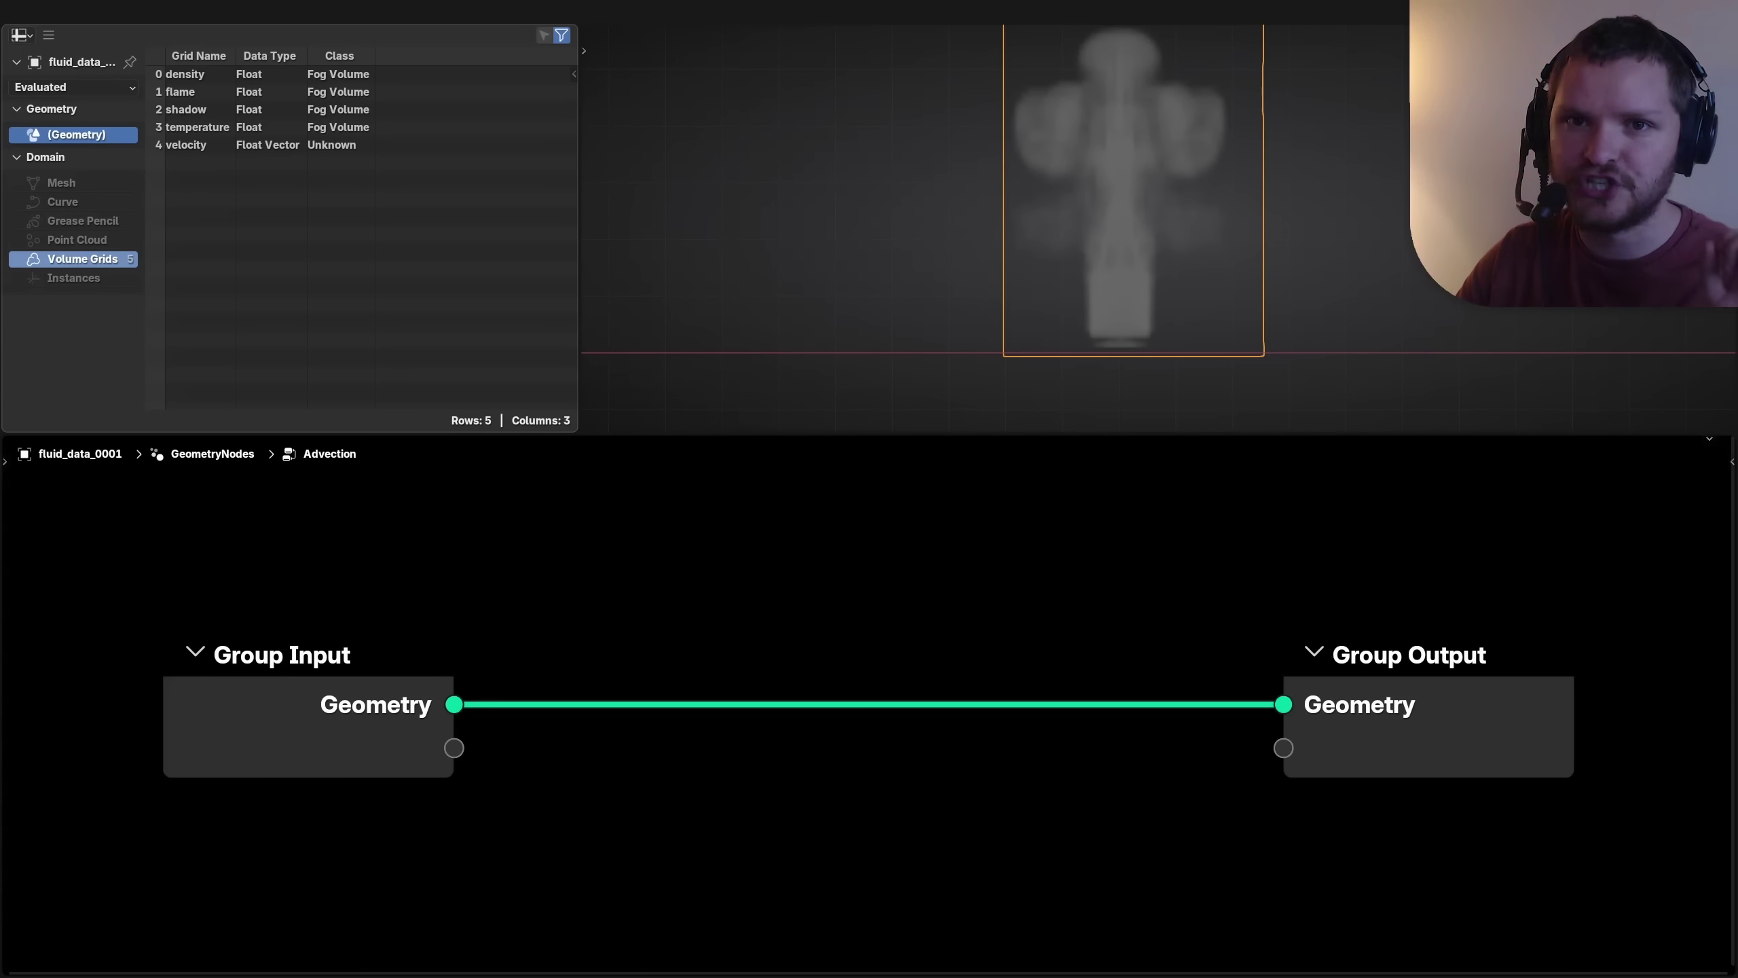
Step: Try adding a Grid Info node and a Sample Grid node below the link between Group Input and Group Output
{"action": "key", "text": "shift+a"}
{"action": "type", "text": "grid"}
{"action": "key", "text": "Down"}
{"action": "key", "text": "Return"}
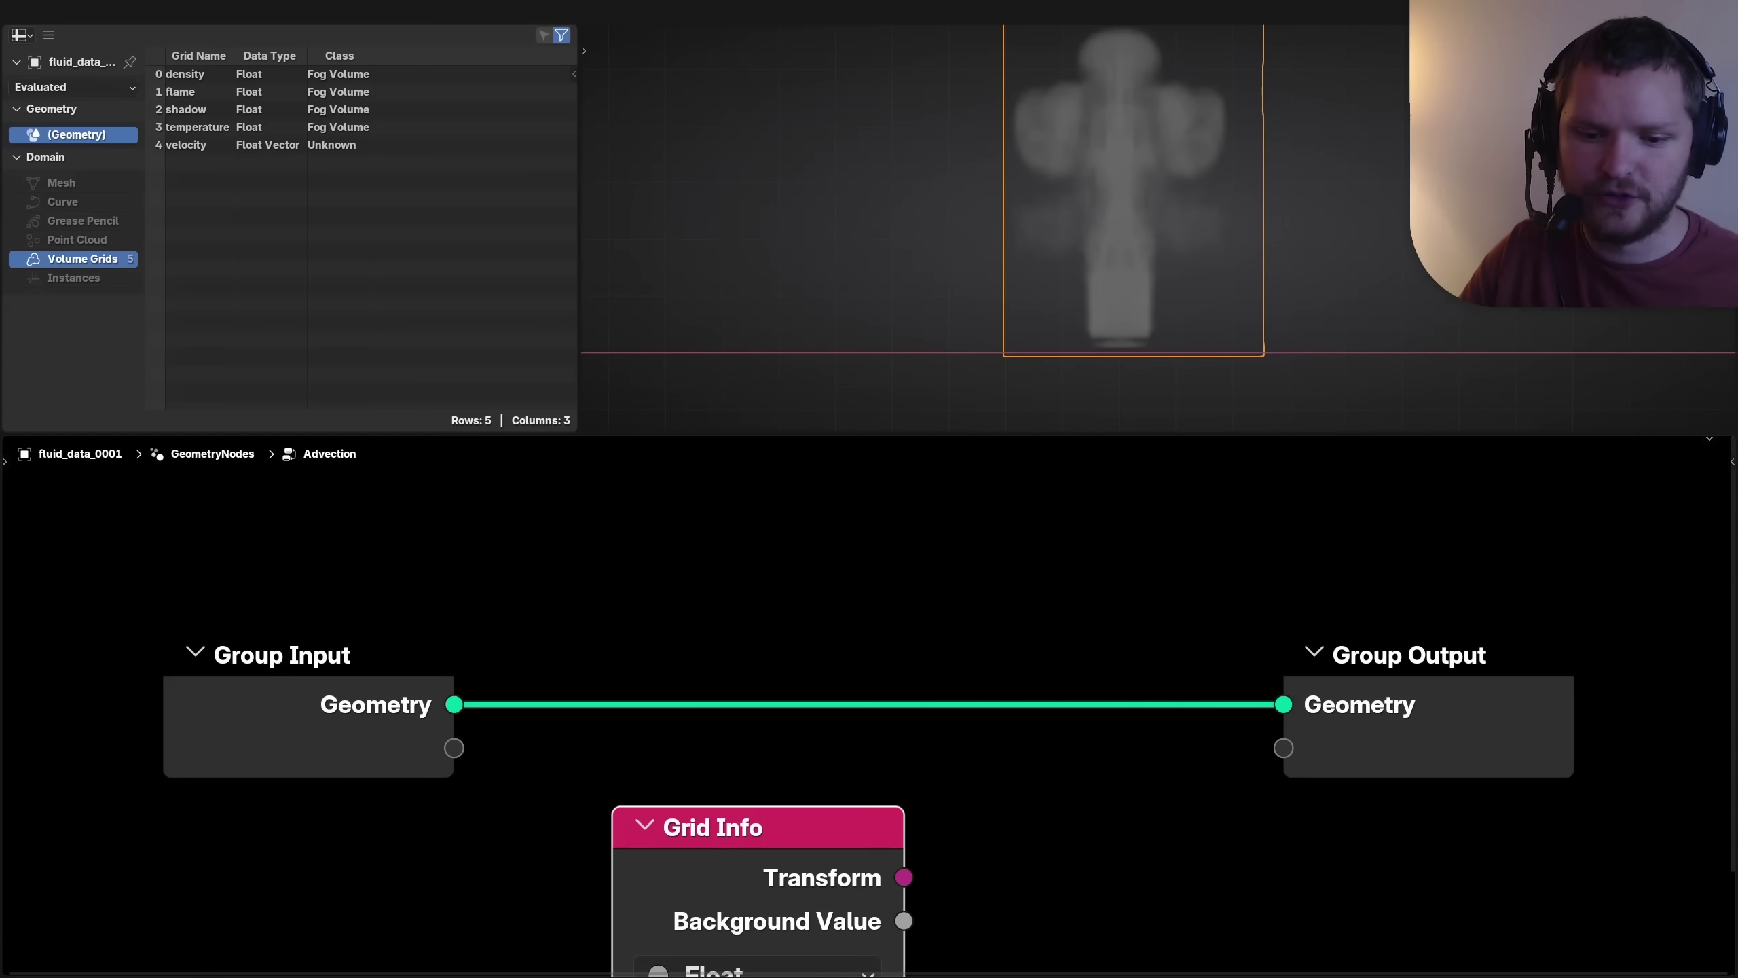
{"action": "key", "text": "Home"}
{"action": "left_click_drag", "start_coordinate": [793, 696], "coordinate": [461, 757]}
{"action": "key", "text": "Home"}
{"action": "key", "text": "shift+a"}
{"action": "type", "text": "sample grid"}
{"action": "key", "text": "Return"}
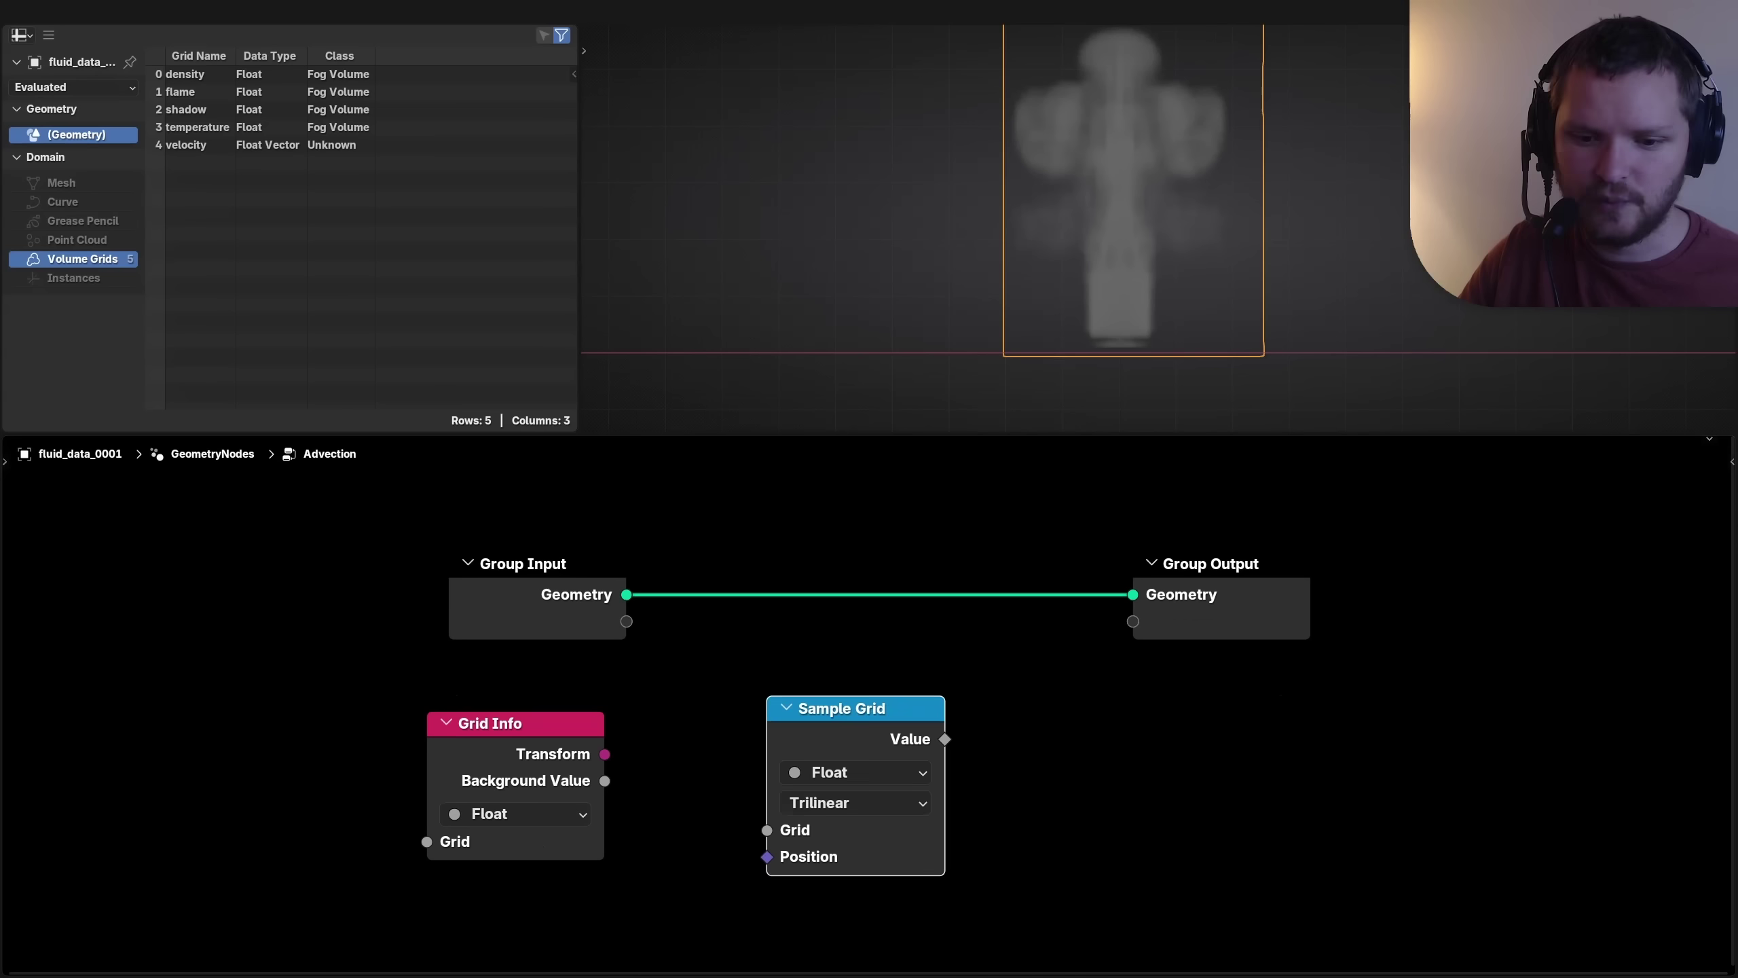
{"action": "left_click", "coordinate": [730, 679]}
Step: Try adding a Store Named Attribute node below the main link and open its domain choices
{"action": "key", "text": "shift+a"}
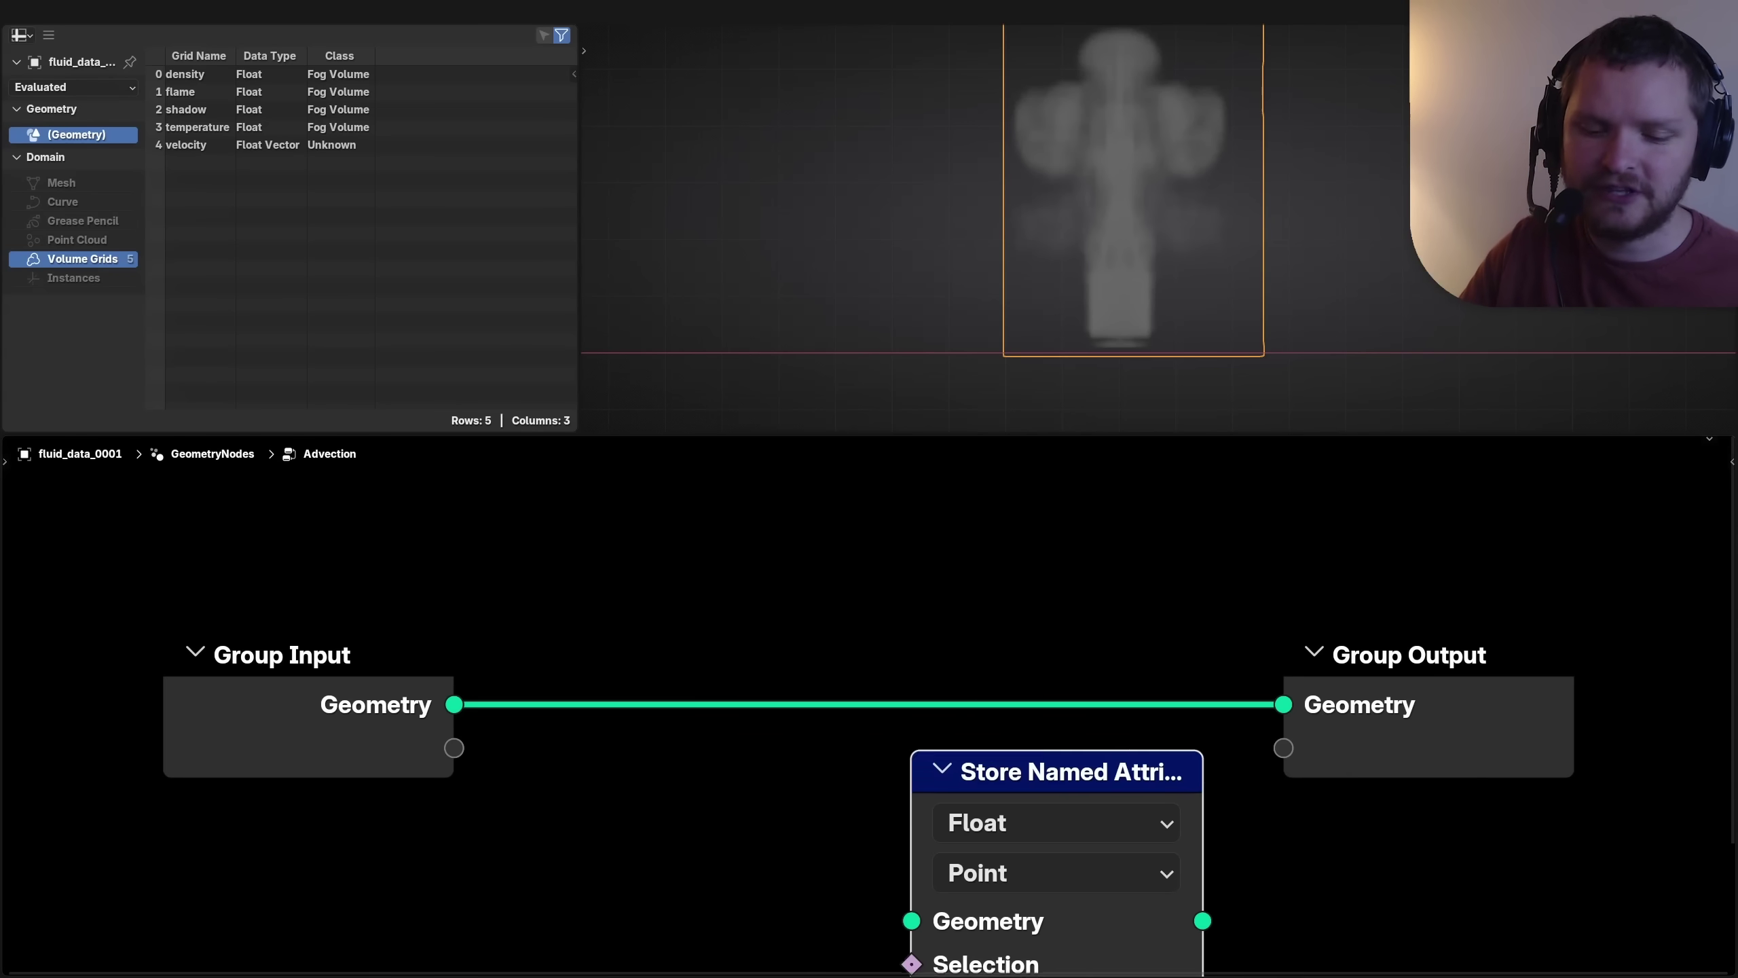
{"action": "key", "text": "Home"}
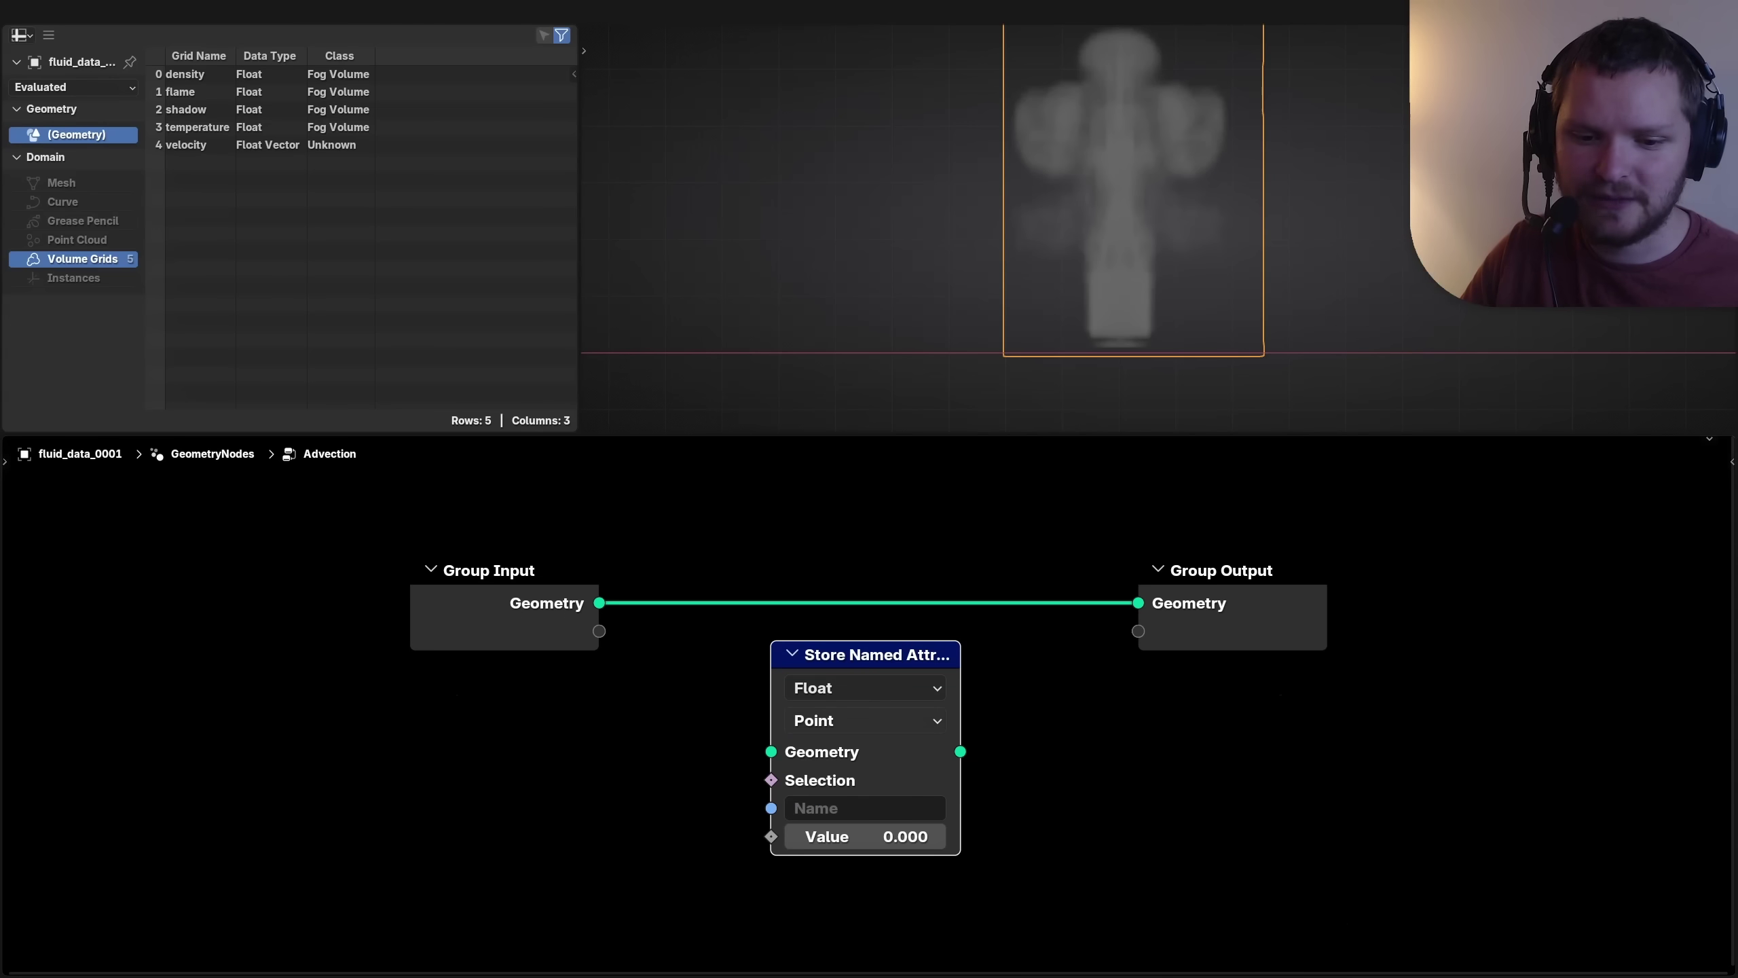
{"action": "left_click", "coordinate": [865, 720]}
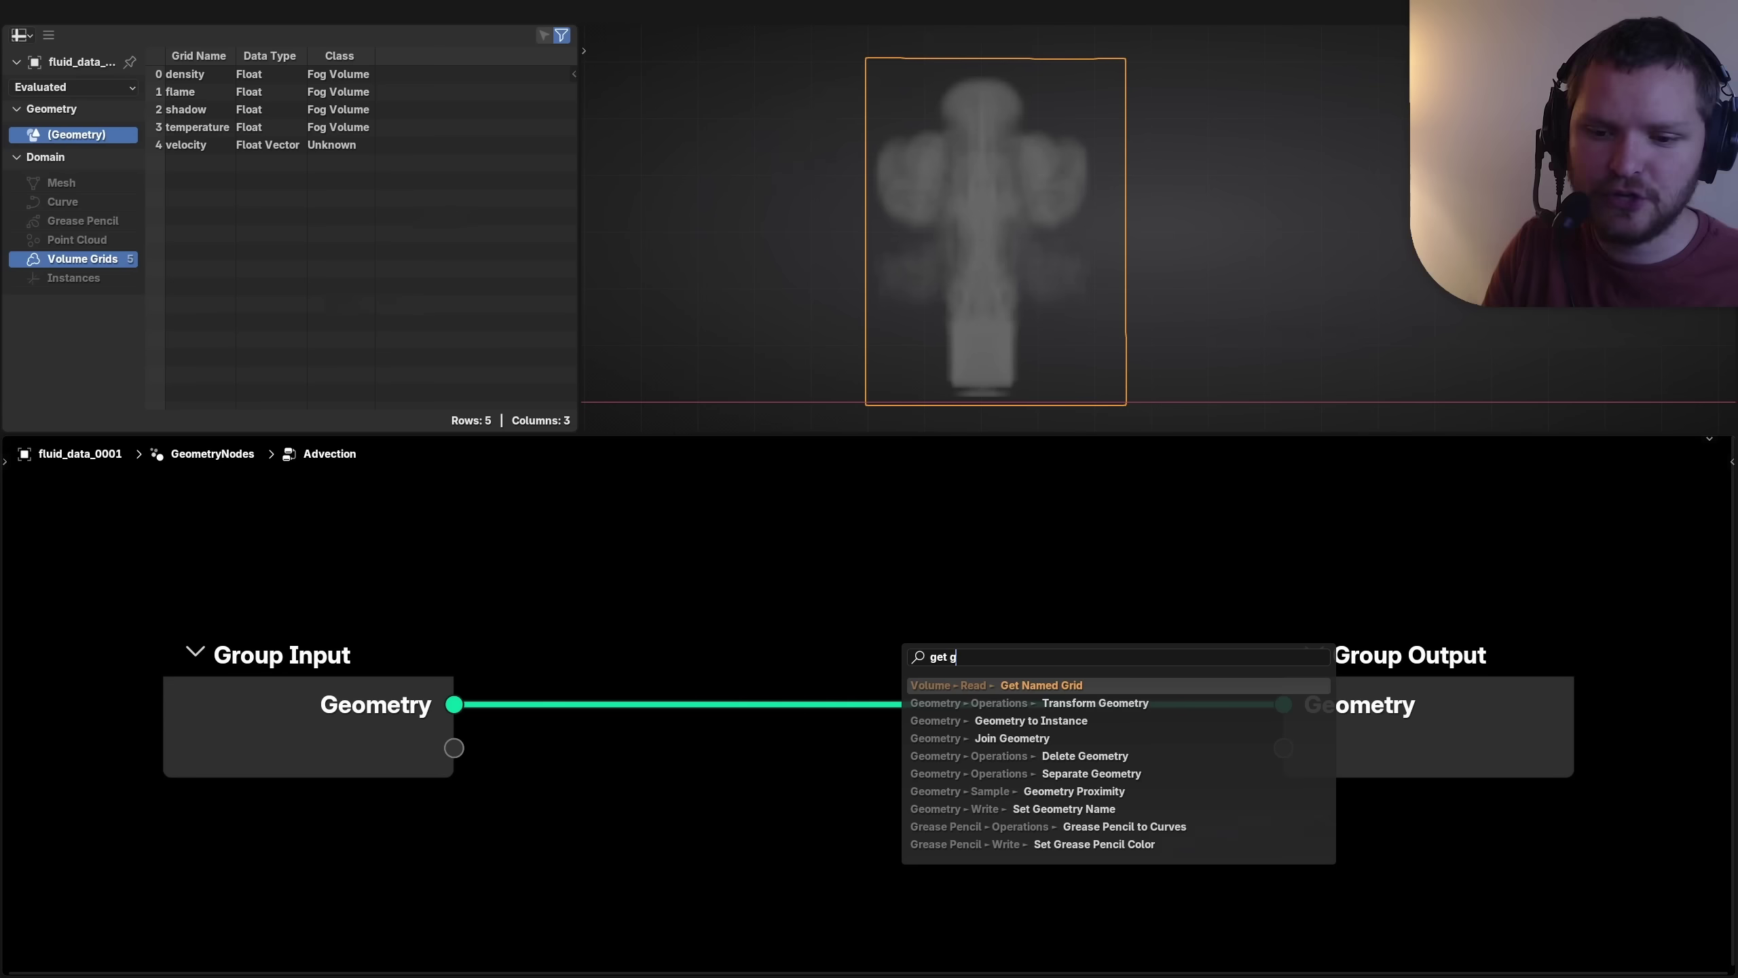
Step: Add a Get Named Grid node that reads the density grid from the Group Input geometry
{"action": "key", "text": "Return"}
{"action": "key", "text": "Home"}
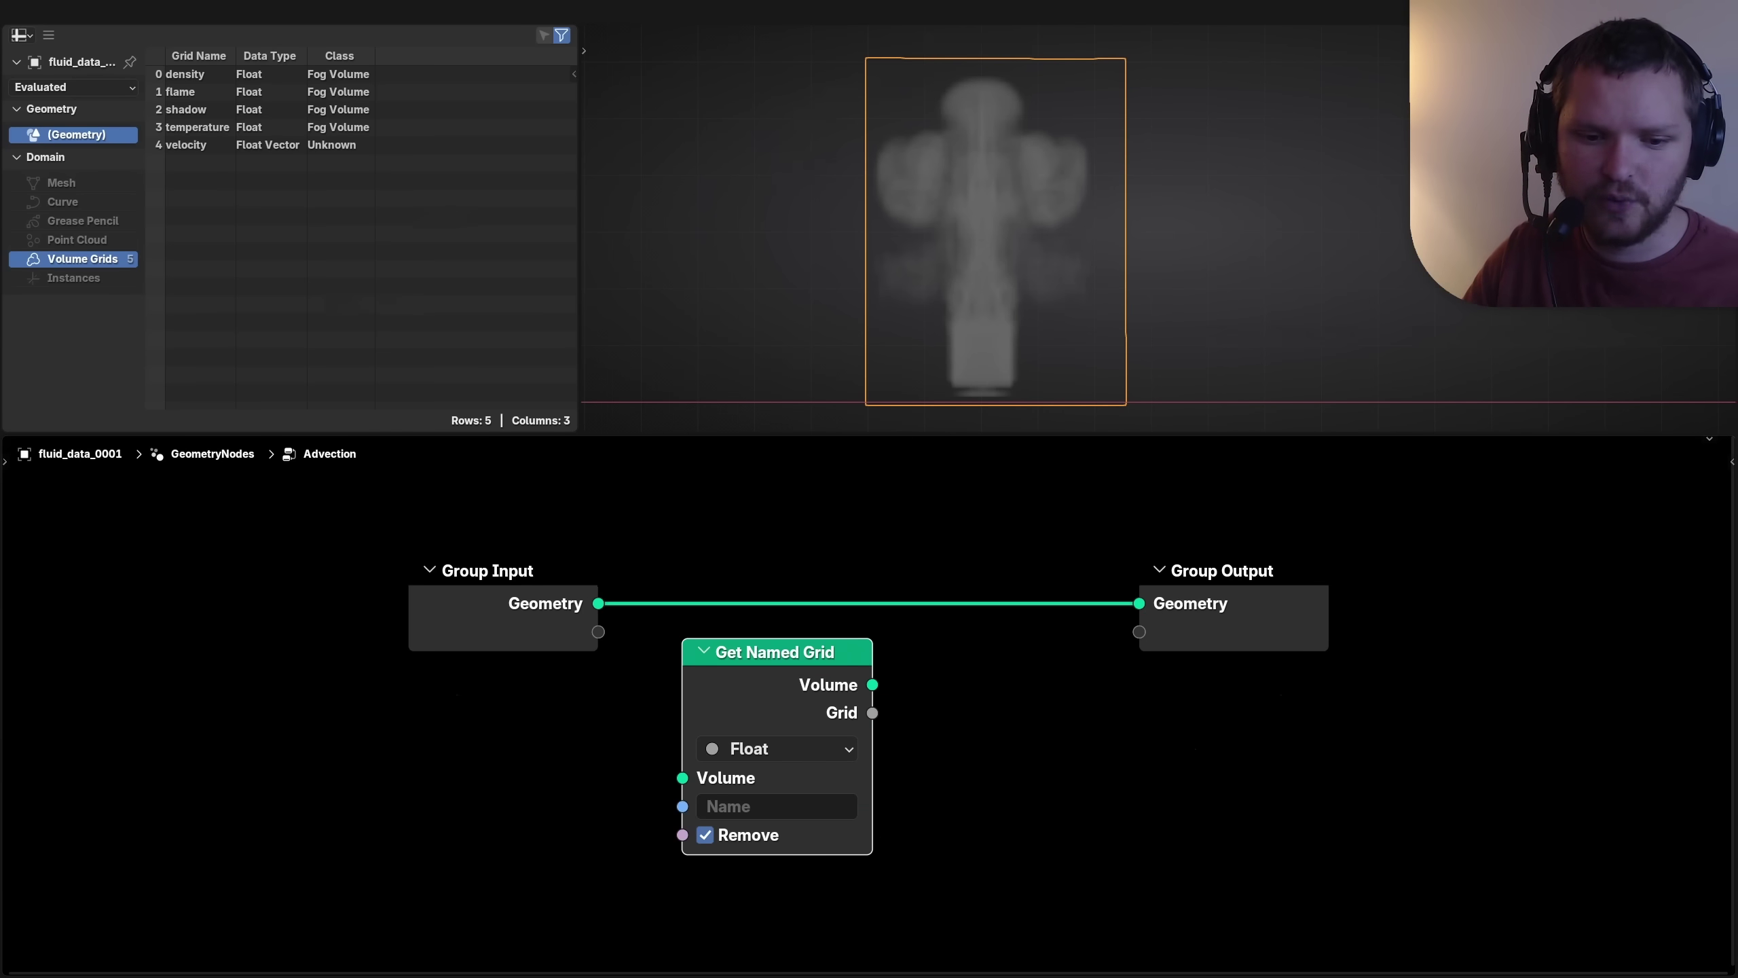
{"action": "left_click_drag", "start_coordinate": [487, 570], "coordinate": [413, 564]}
{"action": "key", "text": "Home"}
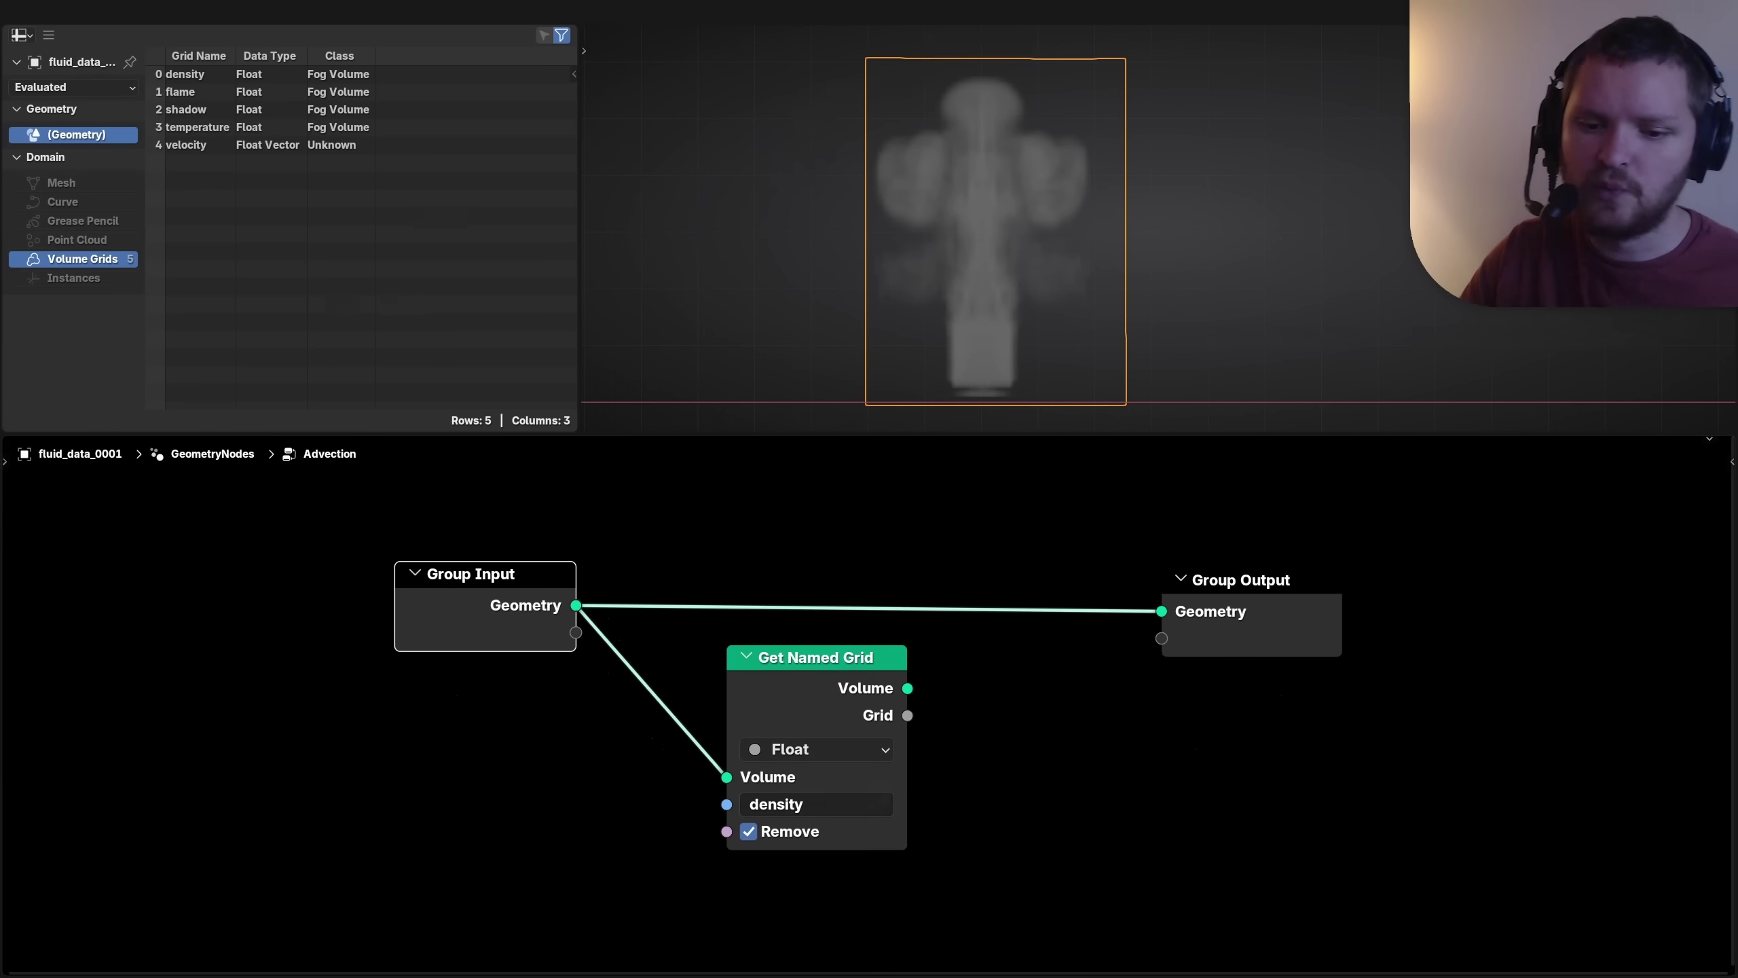
Step: Add a Sample Grid node and feed it the Grid output of the Get Named Grid node
{"action": "left_click_drag", "start_coordinate": [907, 715], "coordinate": [1020, 668]}
{"action": "type", "text": "s"}
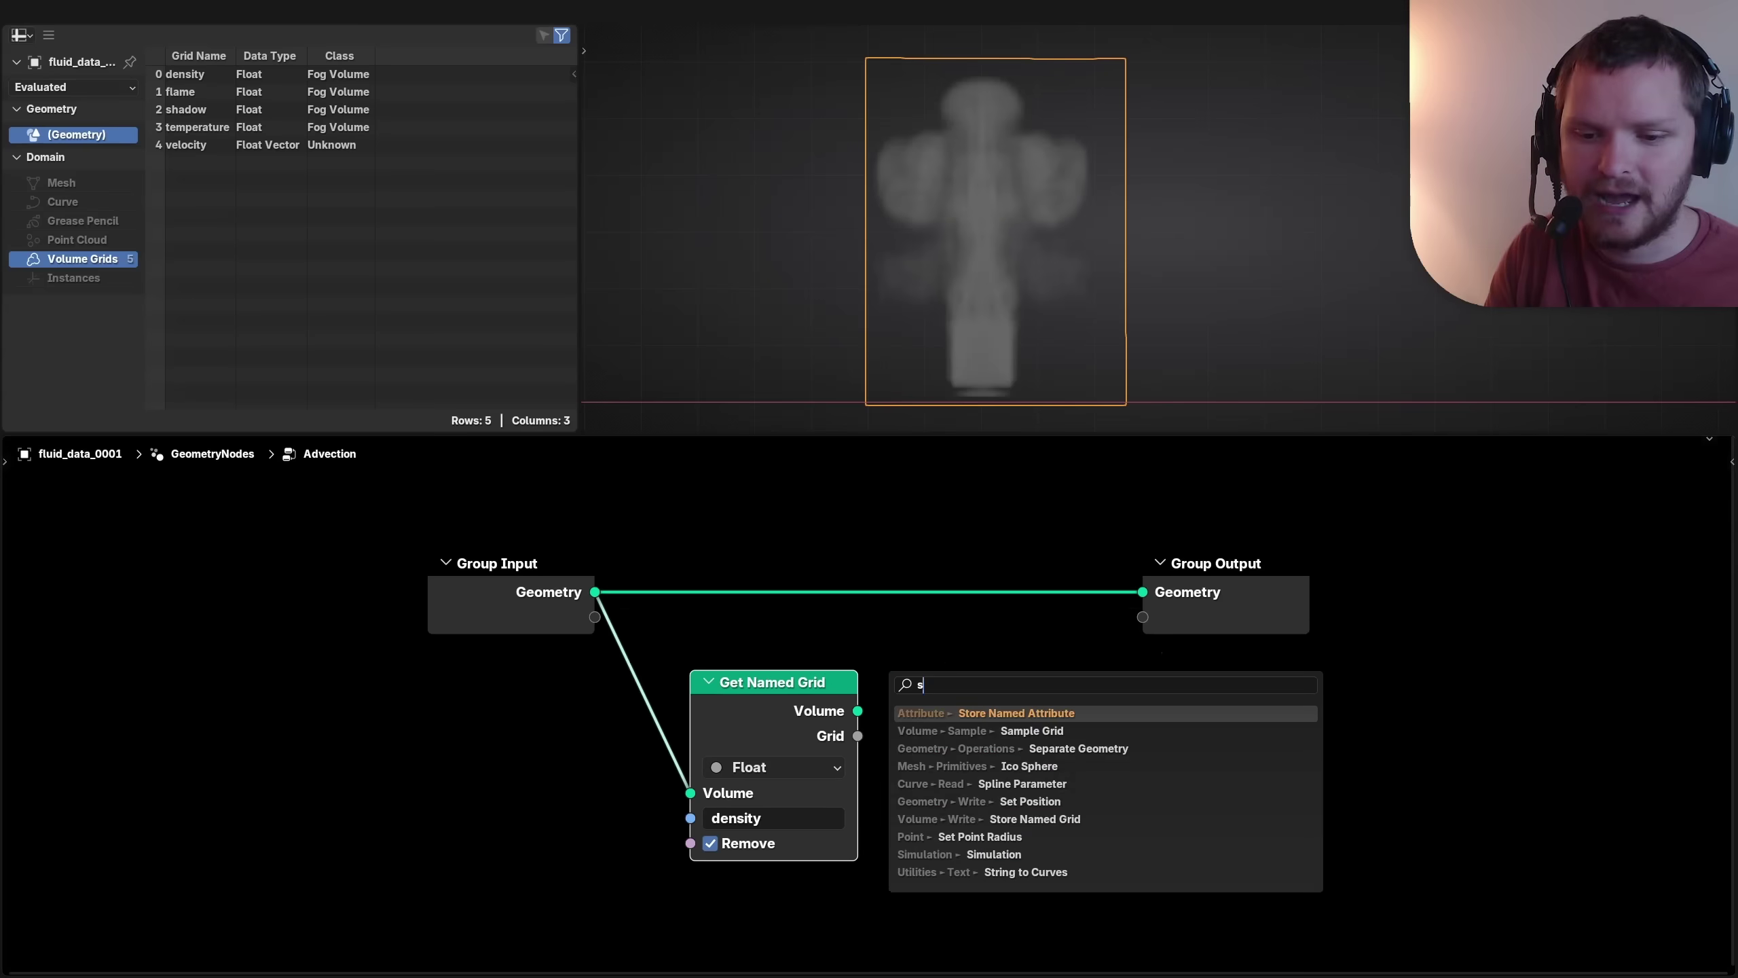
{"action": "type", "text": "ample"}
{"action": "key", "text": "Return"}
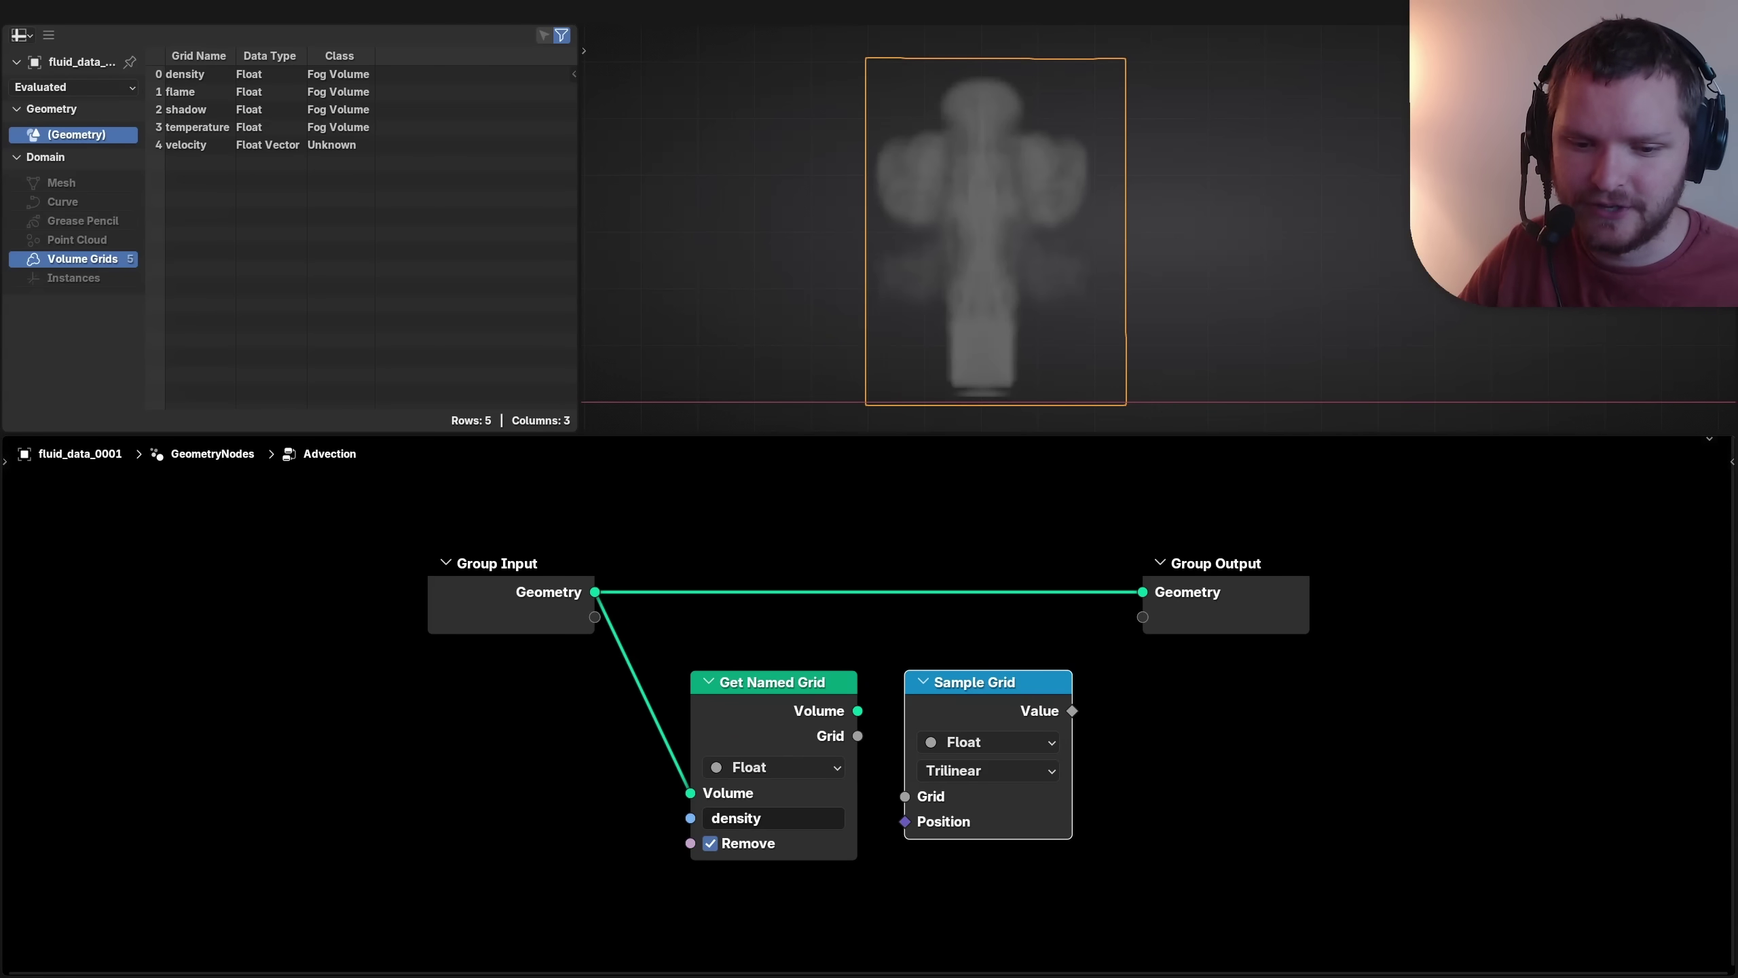
{"action": "left_click", "coordinate": [857, 736]}
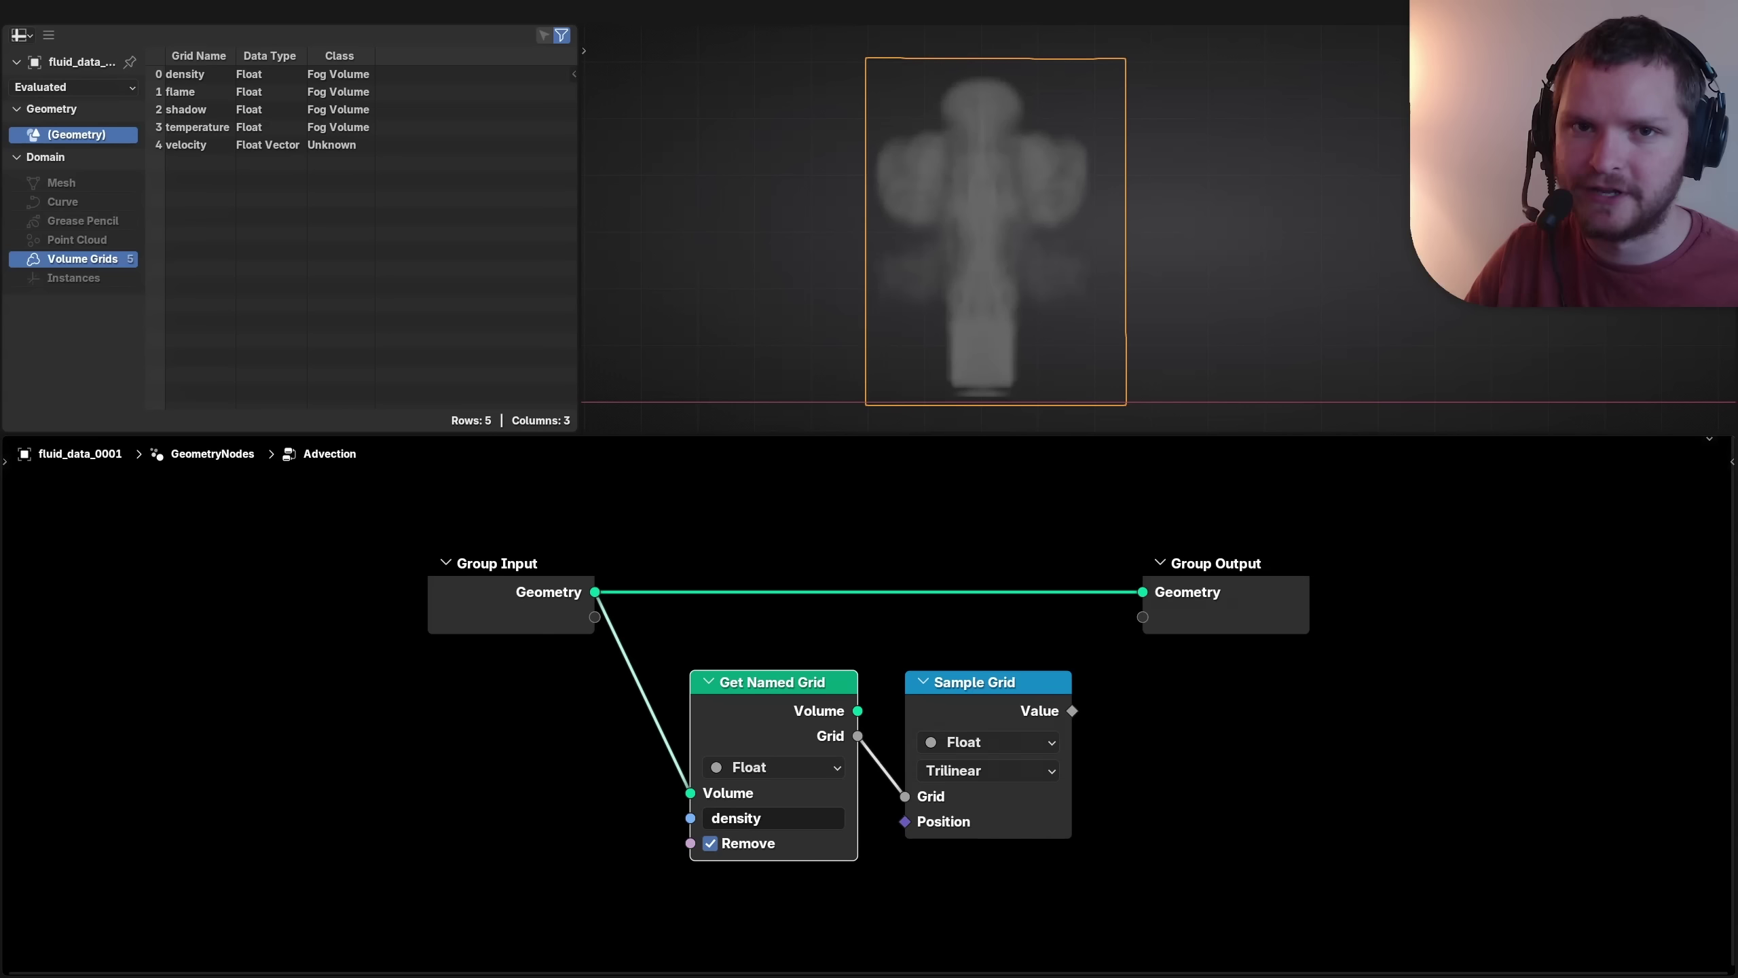
Step: Add a Distribute Points in Volume node above the main link and wire it from Group Input to Group Output
{"action": "key", "text": "shift+a"}
{"action": "type", "text": "distri"}
{"action": "key", "text": "Down"}
{"action": "key", "text": "Down"}
{"action": "key", "text": "Return"}
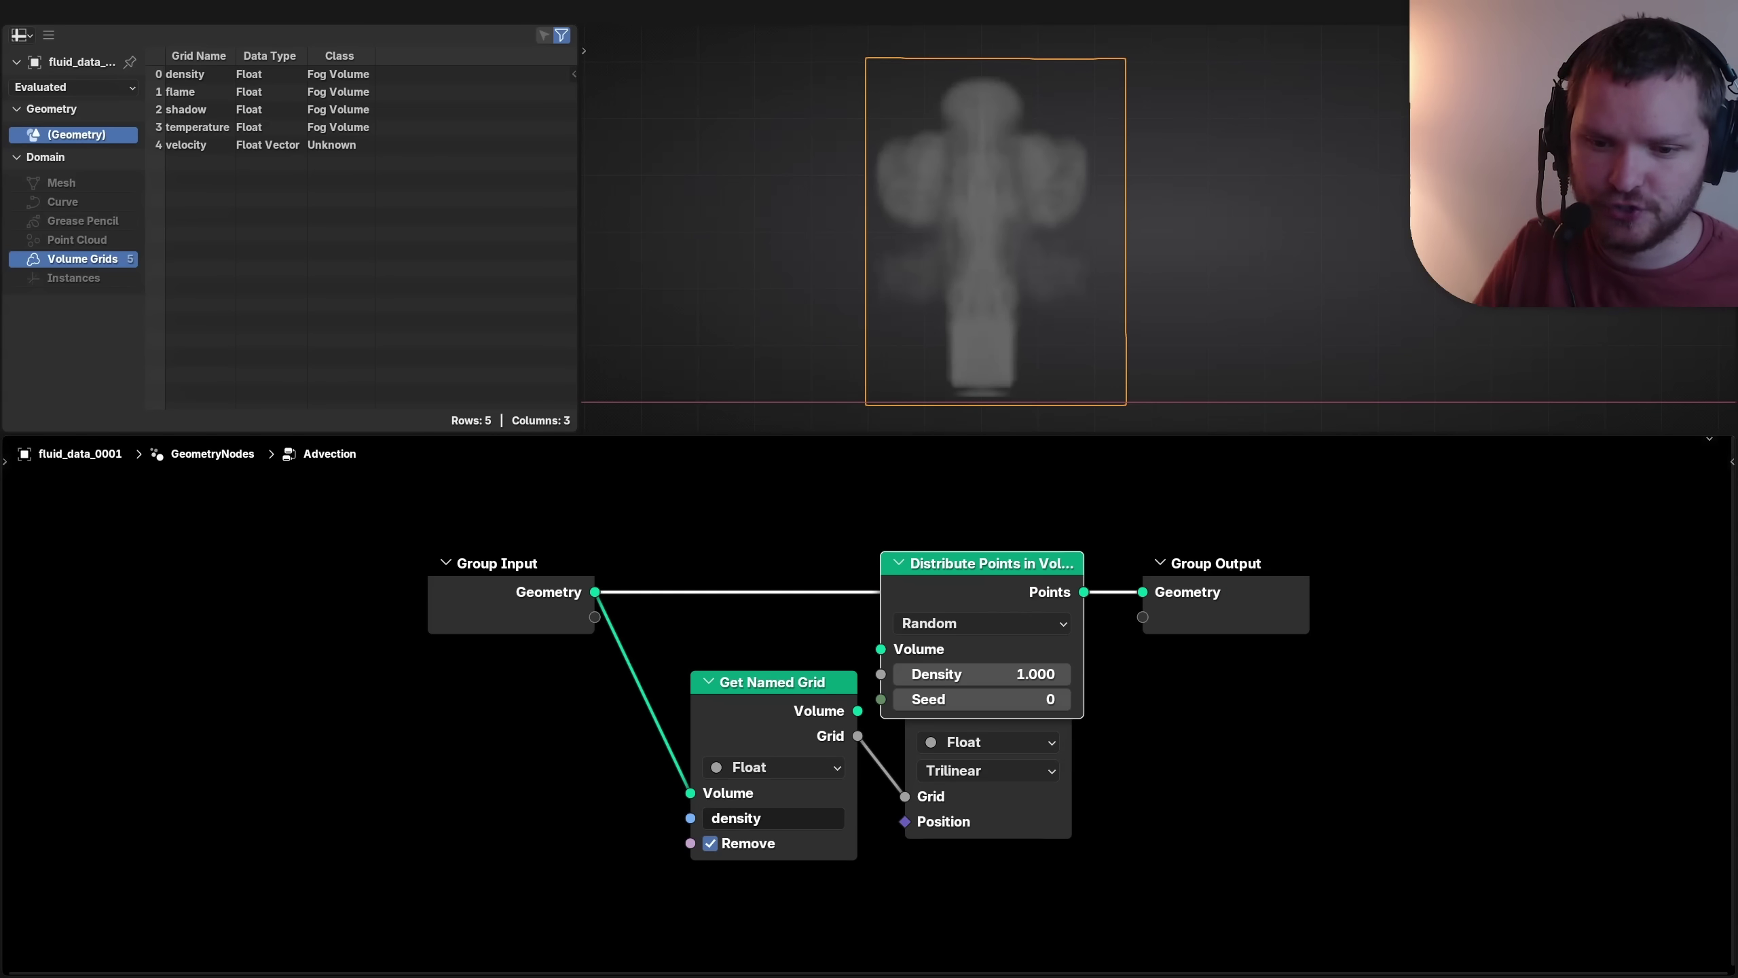
{"action": "left_click", "coordinate": [844, 438]}
{"action": "key", "text": "Home"}
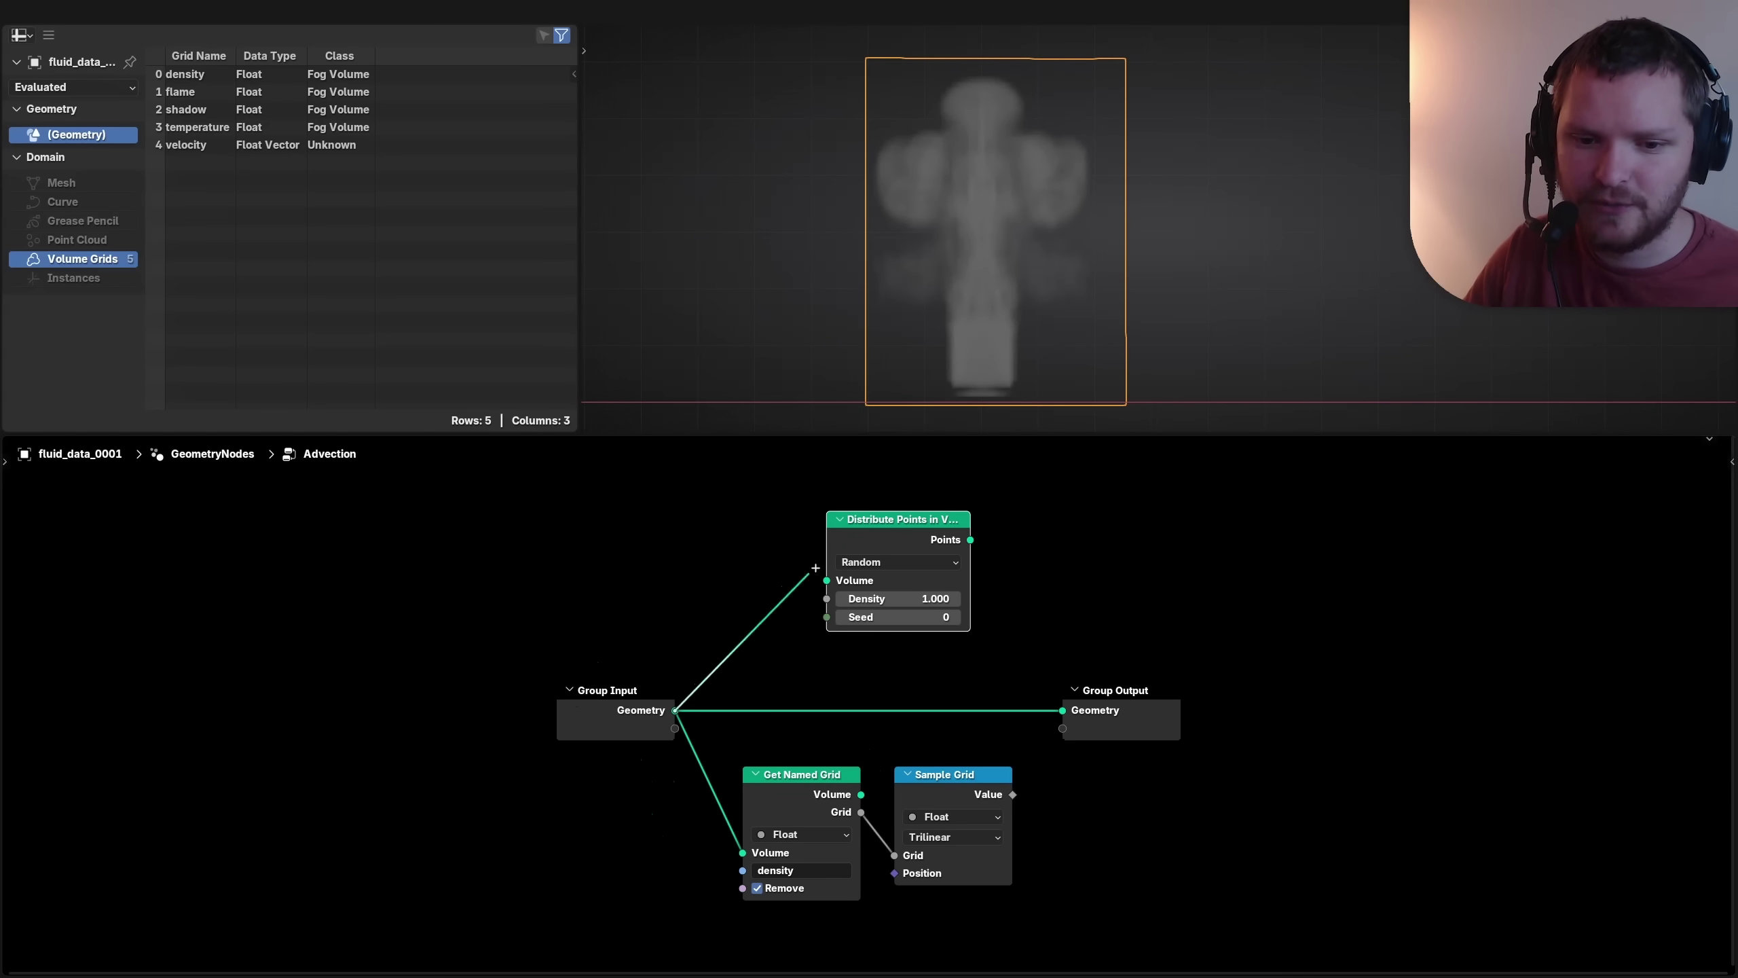
{"action": "left_click_drag", "start_coordinate": [970, 541], "coordinate": [1062, 711]}
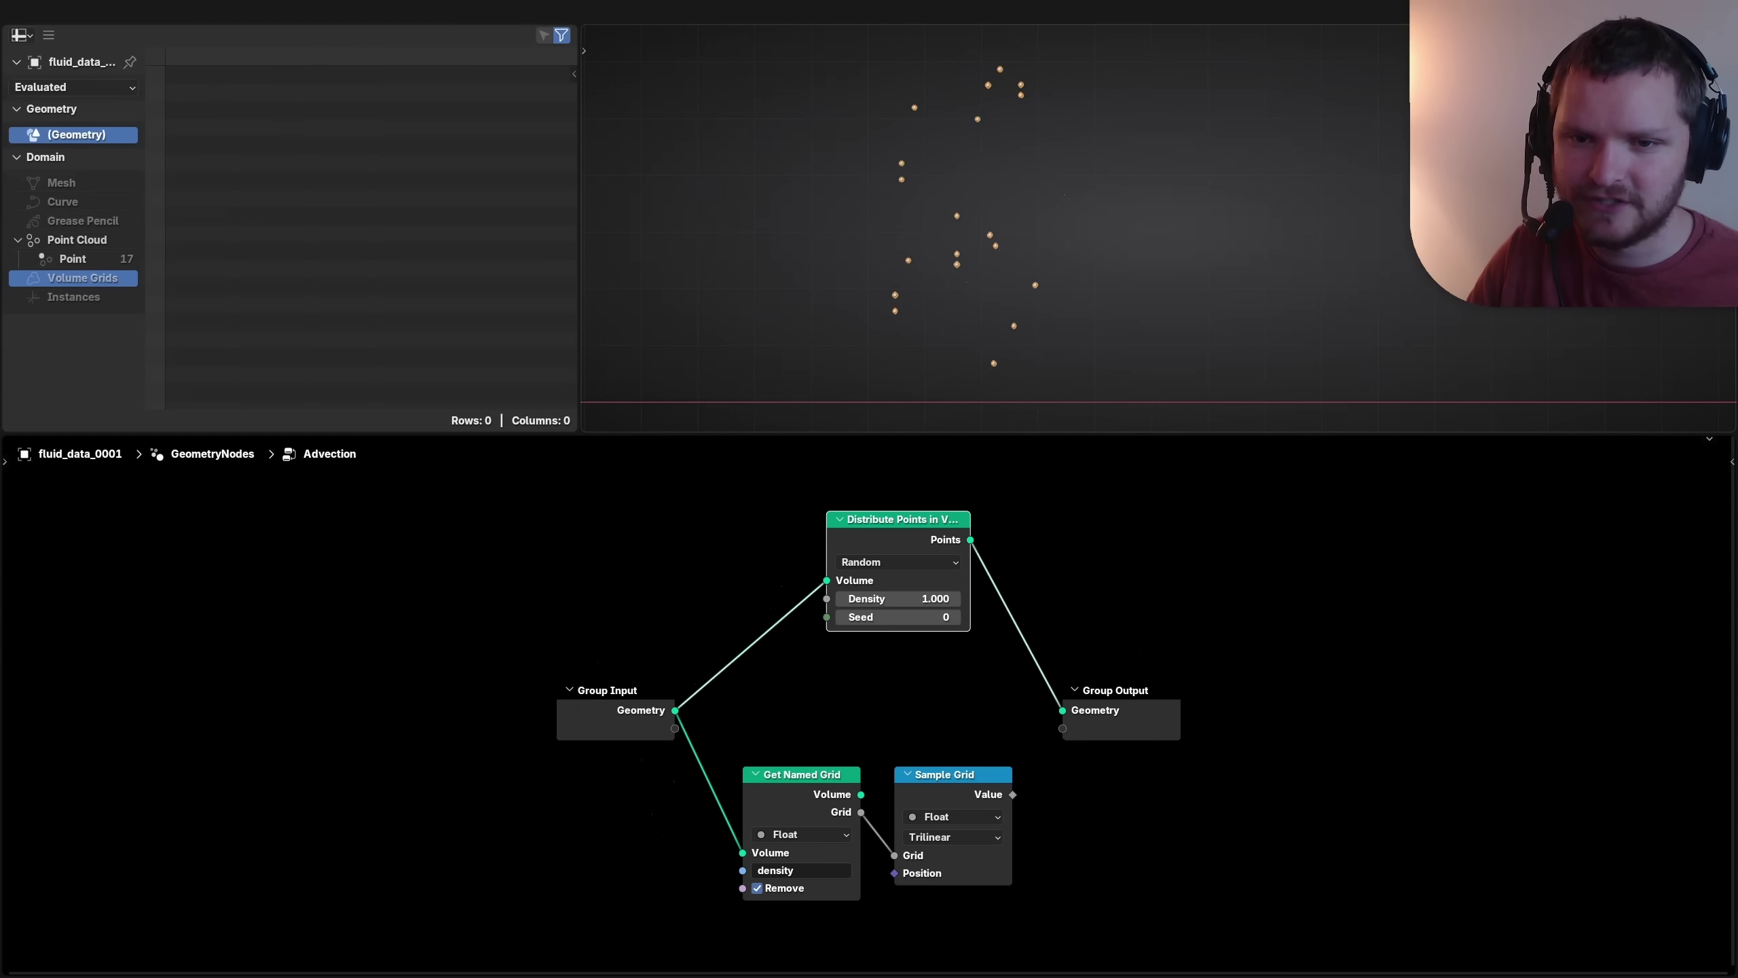
Step: Set the distribution method of the Distribute Points in Volume node to Grid
{"action": "left_click", "coordinate": [896, 562]}
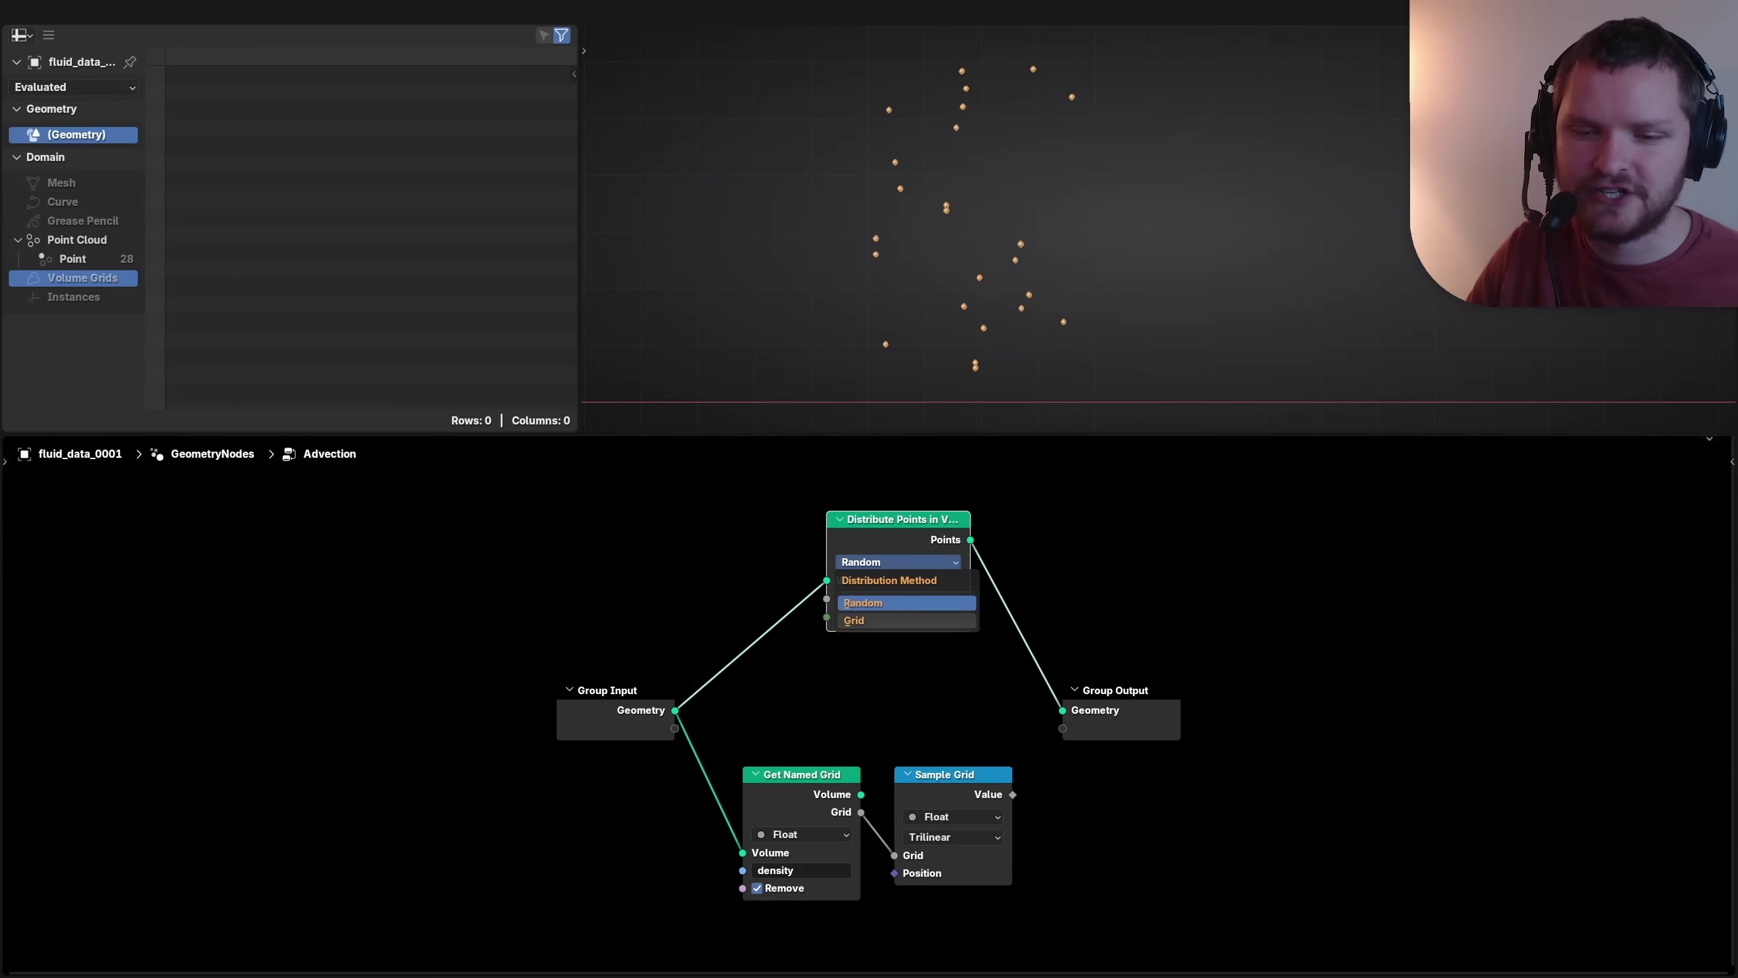
{"action": "left_click", "coordinate": [889, 620]}
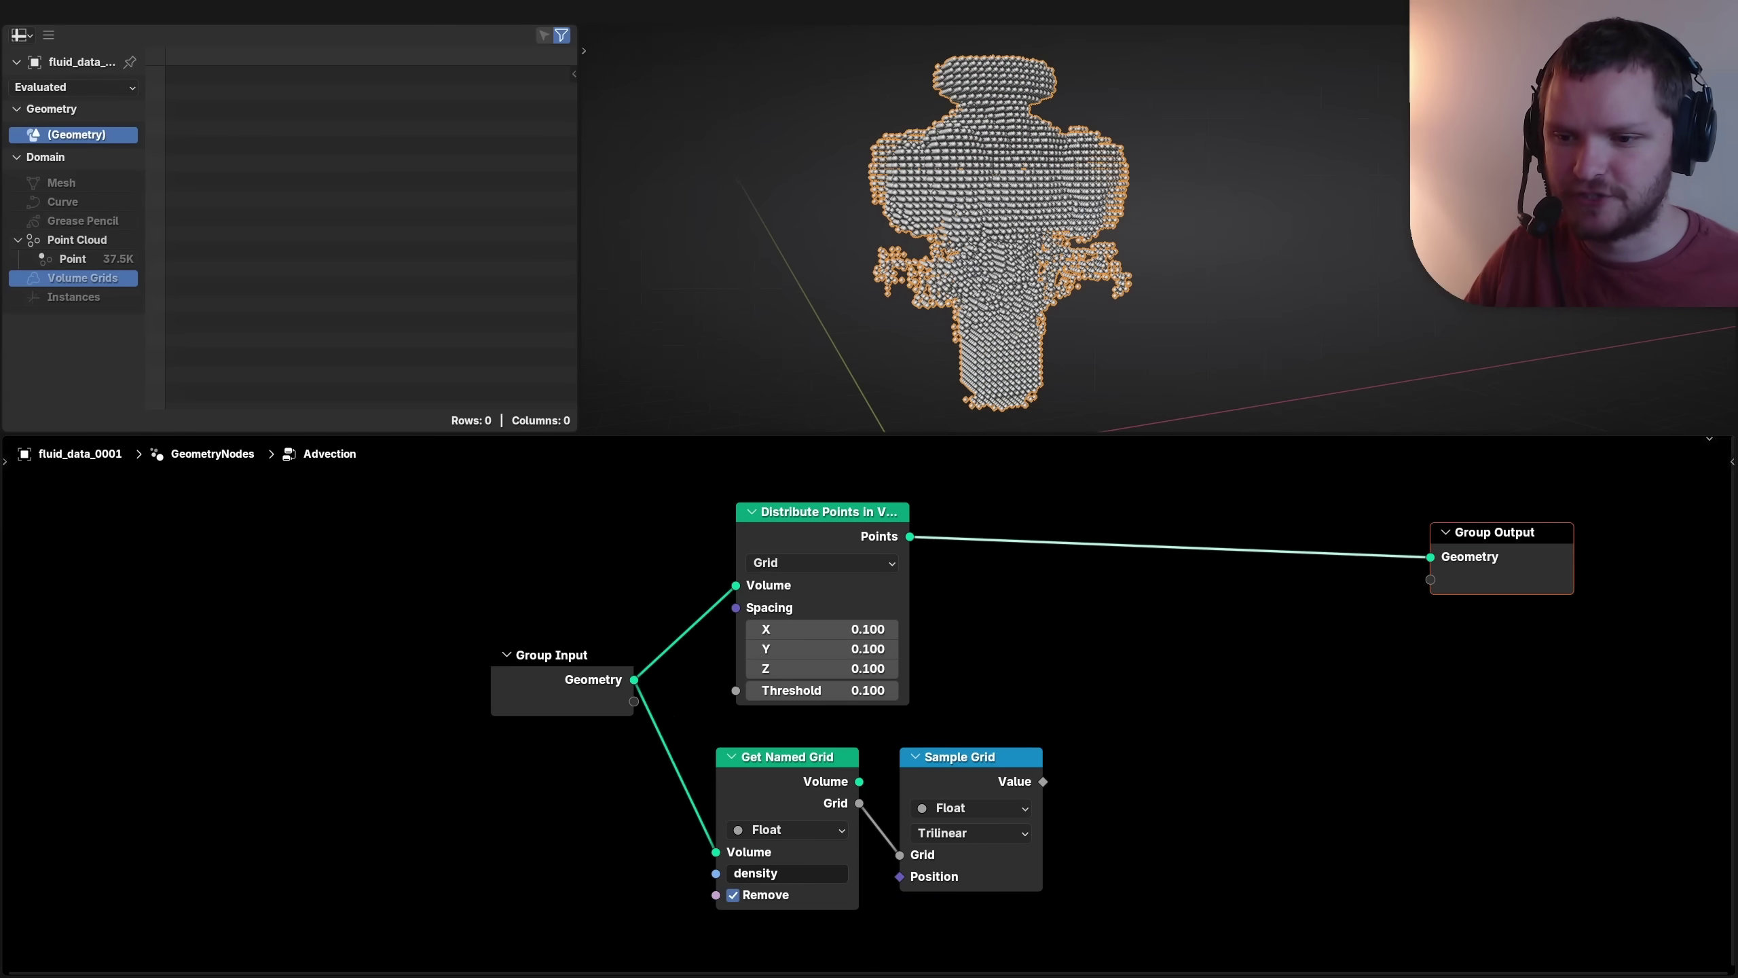
{"action": "key", "text": "Home"}
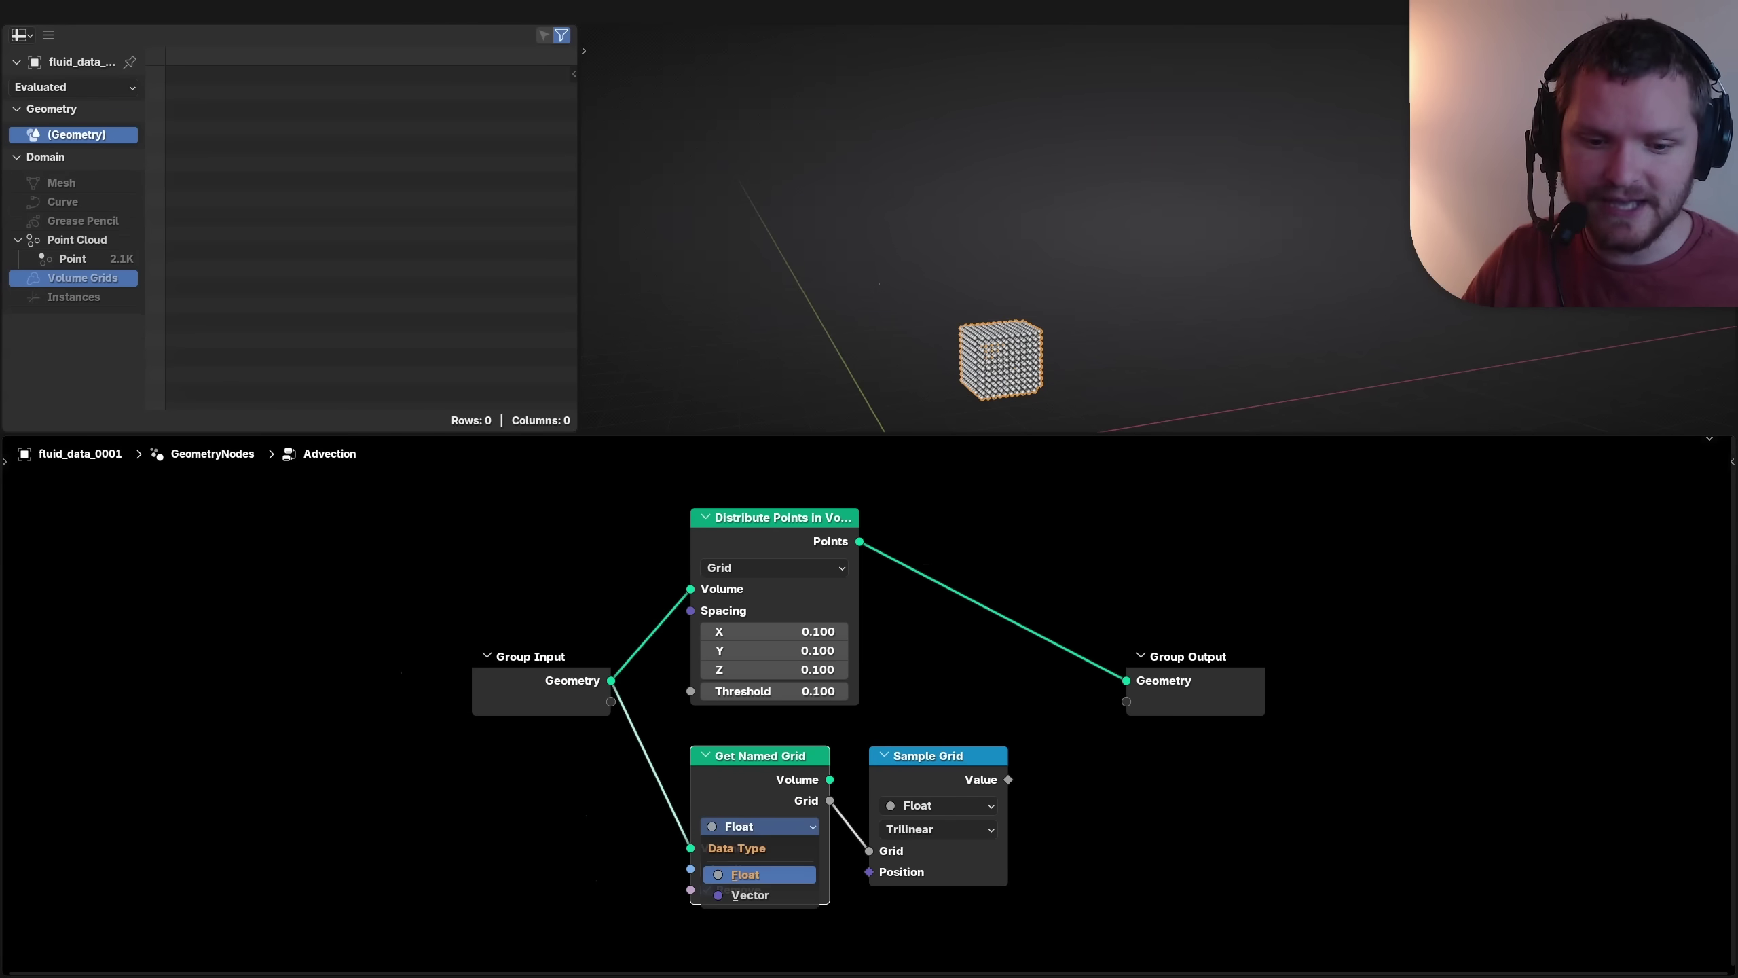
Step: Switch the Get Named Grid node to the Vector grid velocity and set the Sample Grid data type to Vector
{"action": "left_click", "coordinate": [750, 895]}
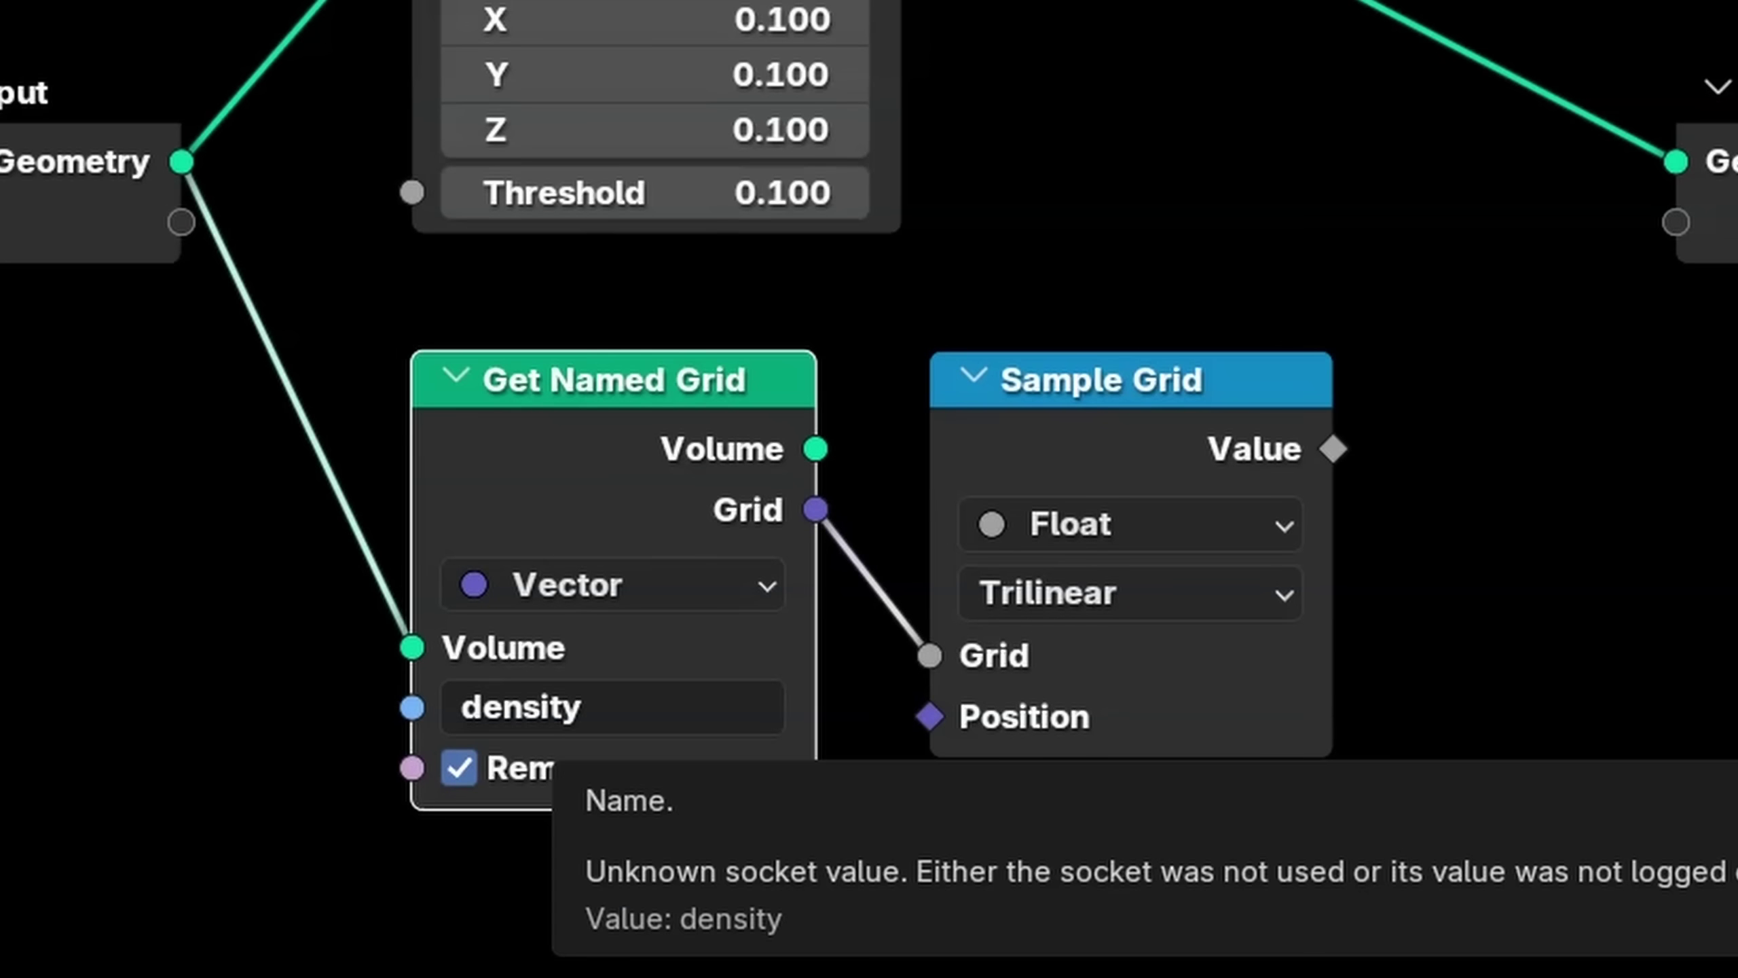
{"action": "left_click", "coordinate": [583, 708]}
{"action": "type", "text": "veloc"}
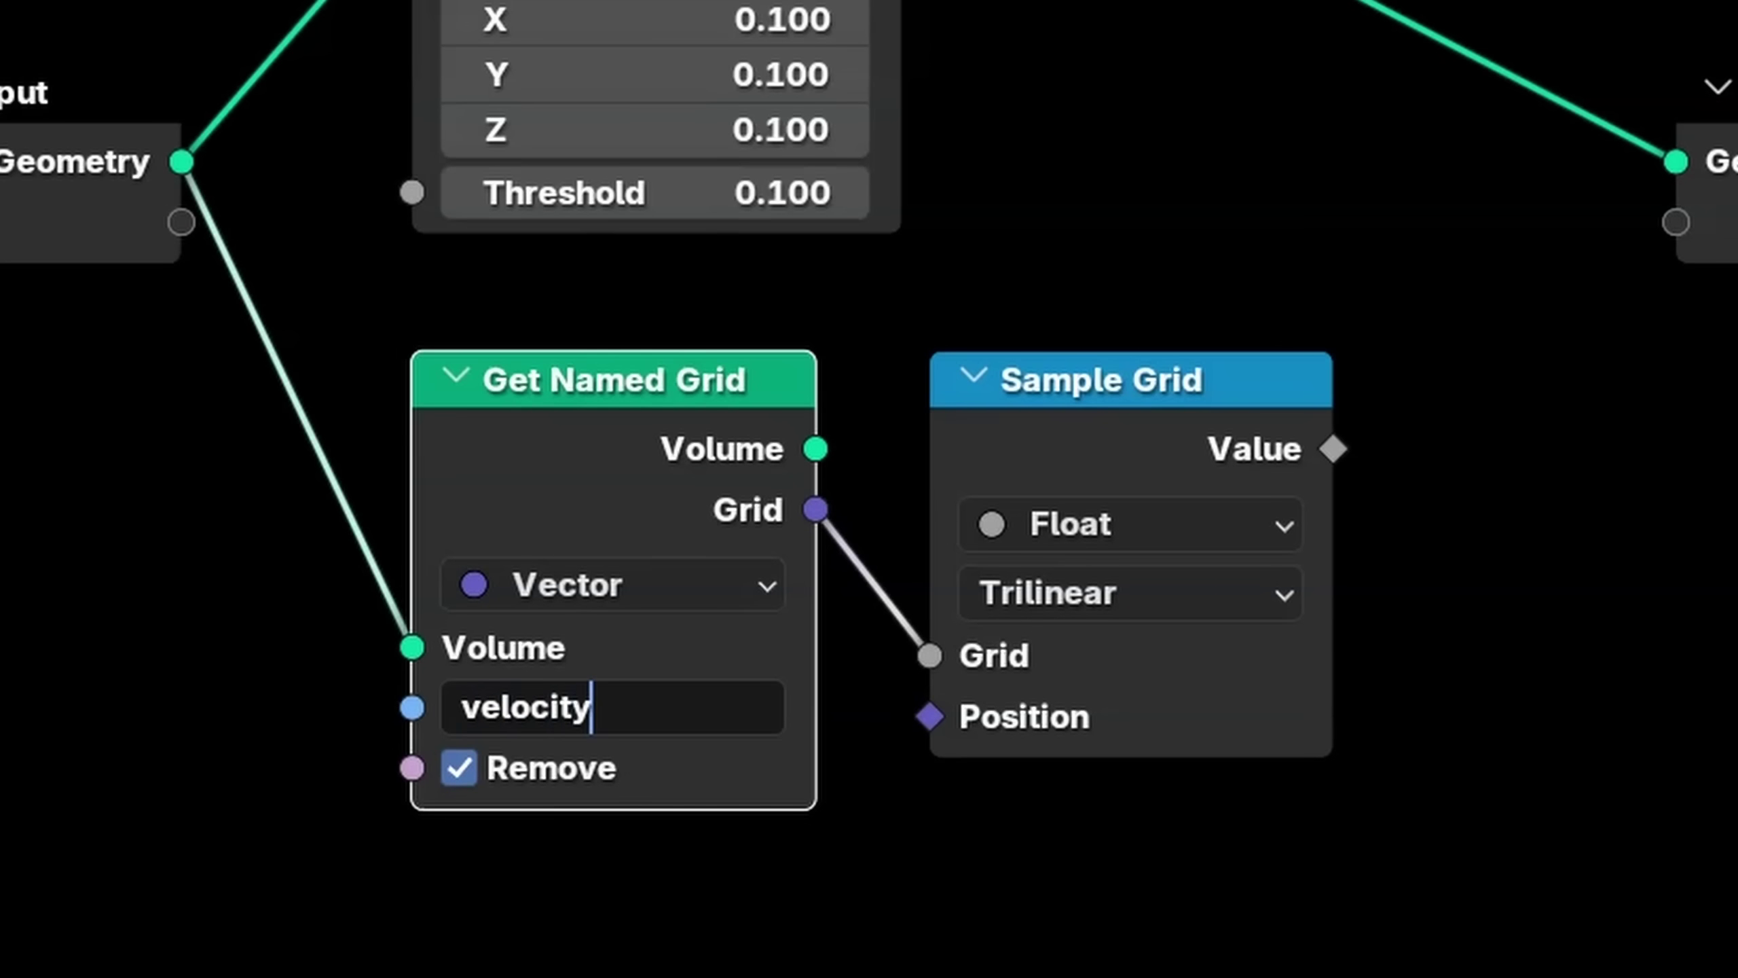
{"action": "key", "text": "Return"}
{"action": "left_click", "coordinate": [1130, 524]}
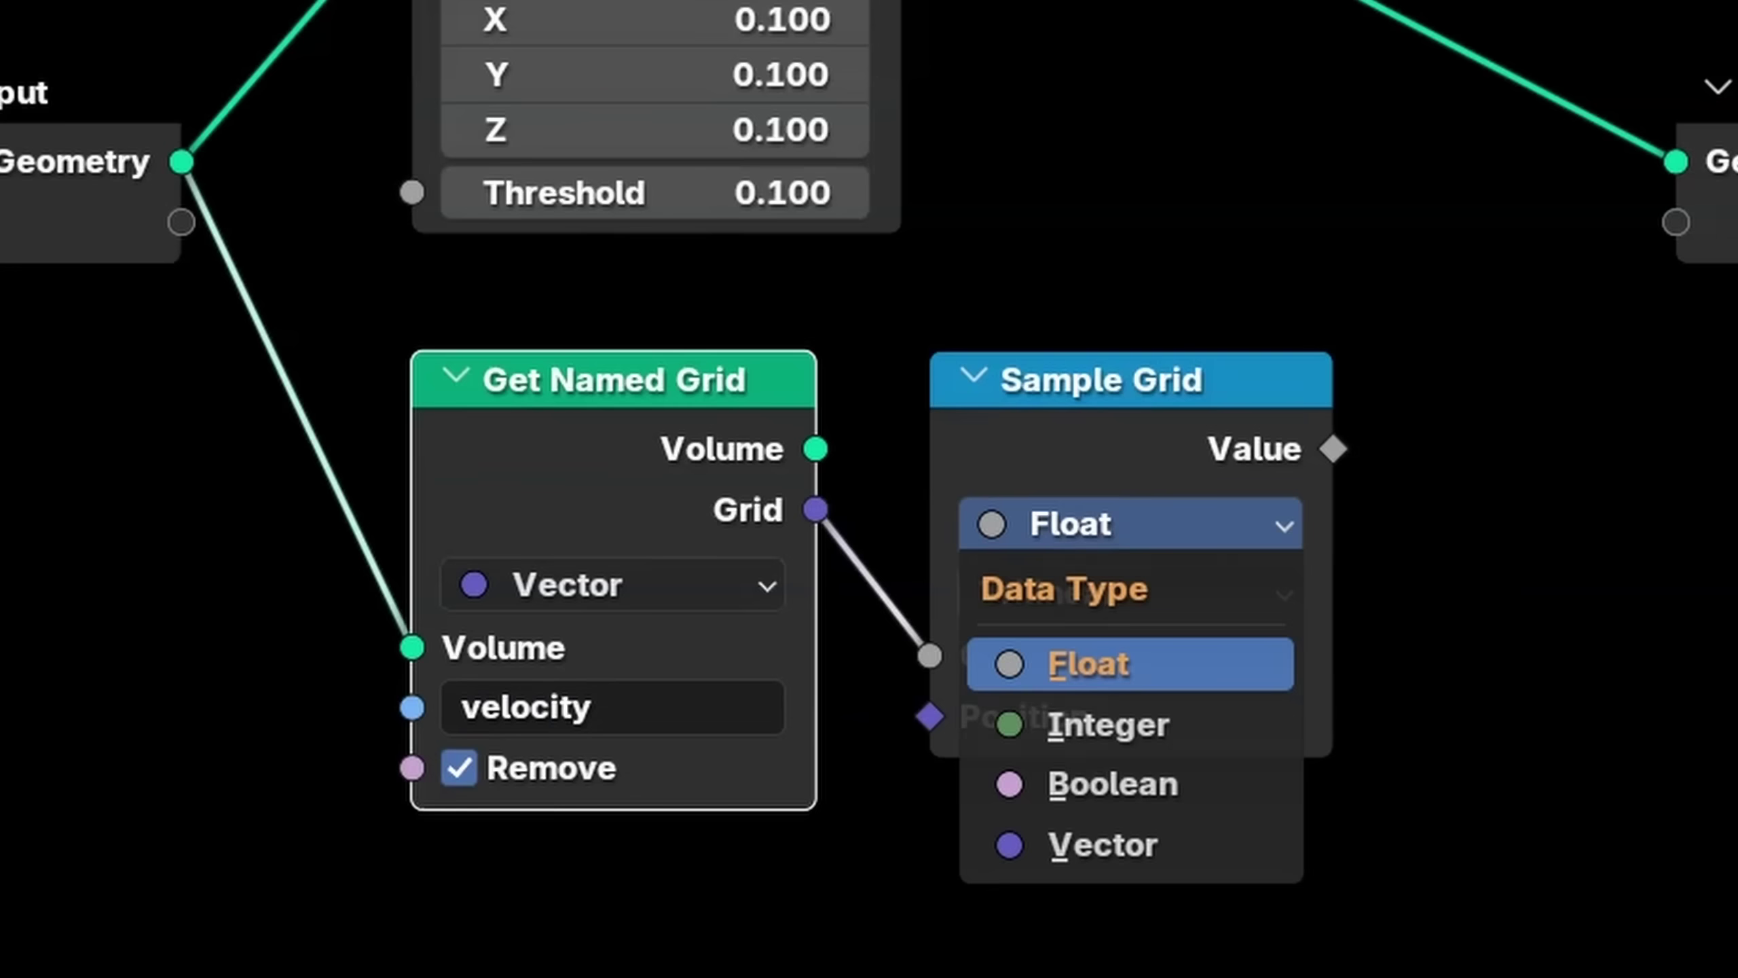
{"action": "left_click", "coordinate": [1106, 842]}
Step: Preview the sampled velocity on the distributed points with a Viewer node, and remove the Viewer
{"action": "left_click", "coordinate": [780, 519], "text": "ctrl+shift"}
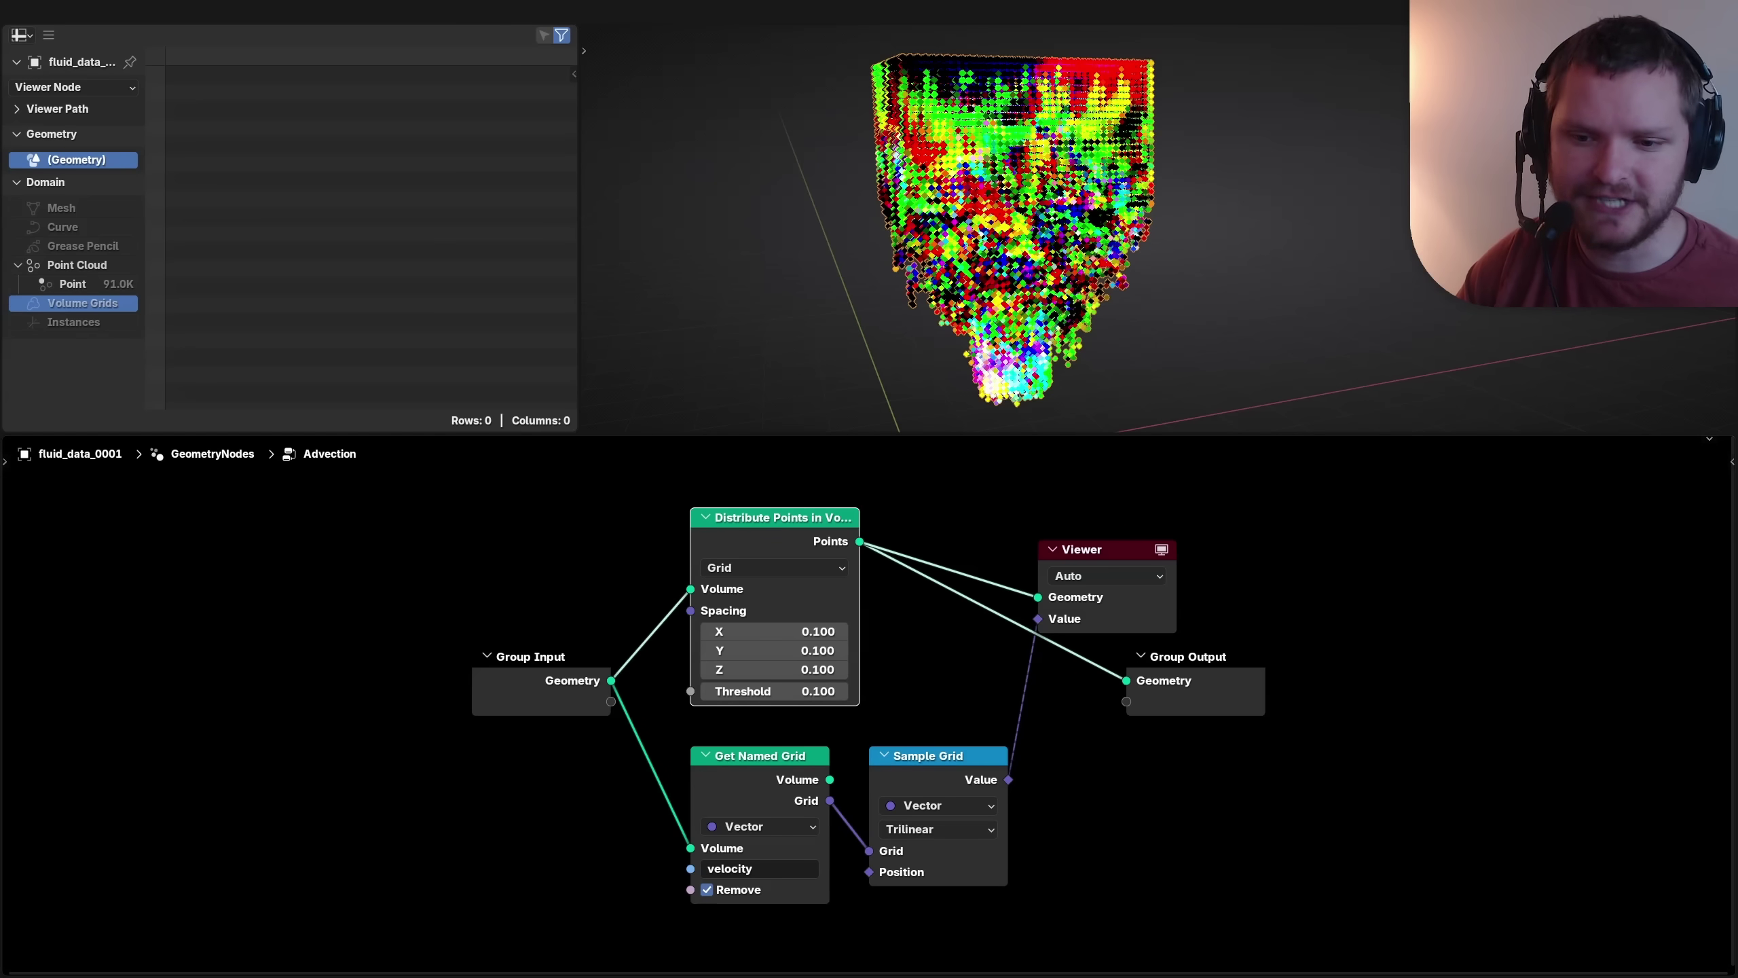
{"action": "left_click", "coordinate": [1106, 550]}
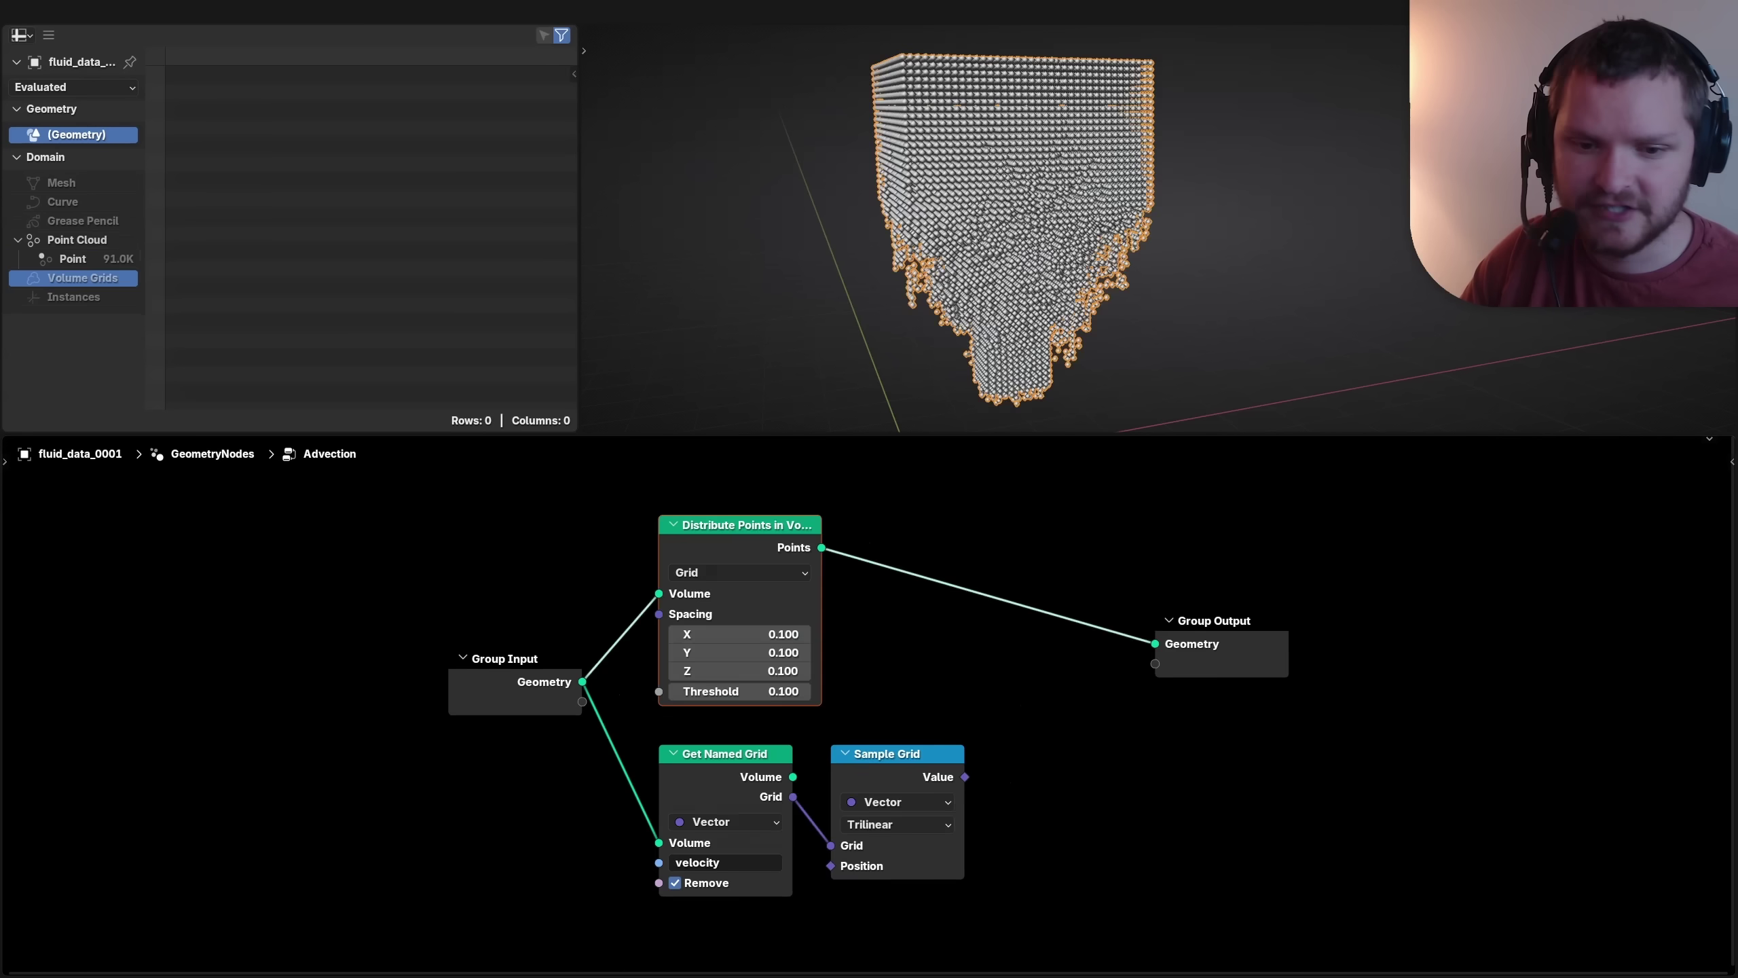
Step: Replace the Distribute Points in Volume node with a mesh Grid primitive node above the Sample Grid node
{"action": "key", "text": "shift+a"}
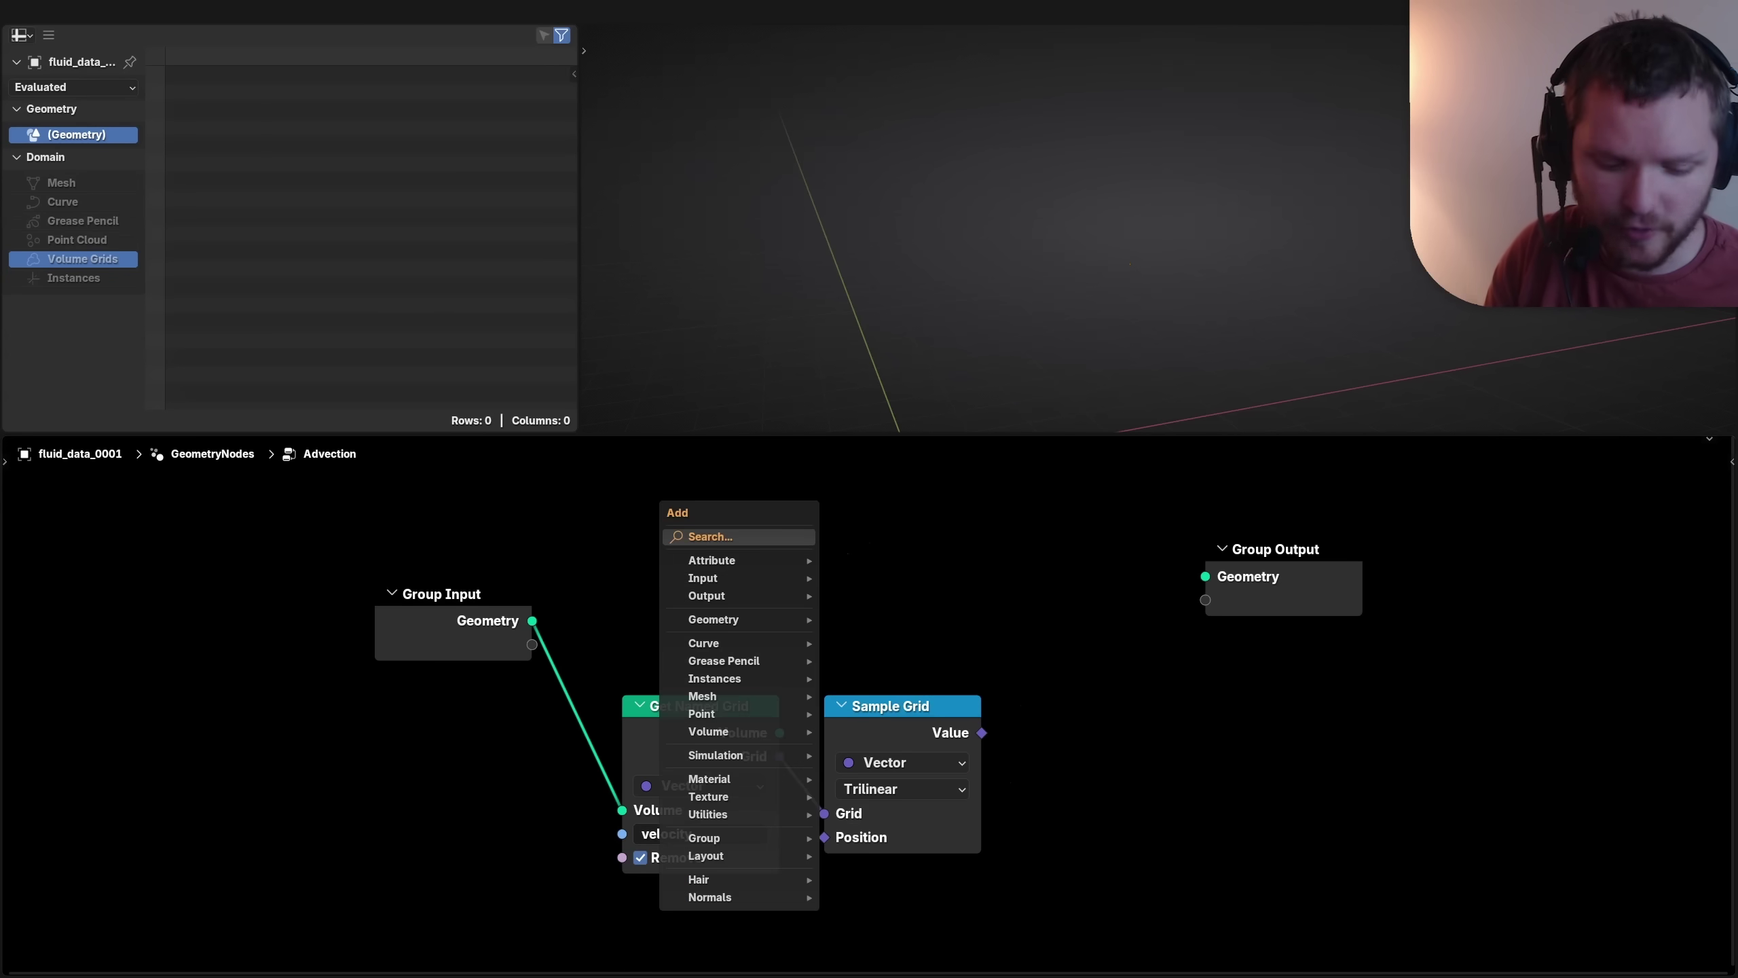
{"action": "type", "text": "grid"}
{"action": "key", "text": "Return"}
{"action": "left_click", "coordinate": [859, 482]}
{"action": "middle_click_drag", "start_coordinate": [859, 482], "coordinate": [860, 533]}
{"action": "scroll", "coordinate": [861, 534], "scroll_direction": "down", "scroll_amount": 2}
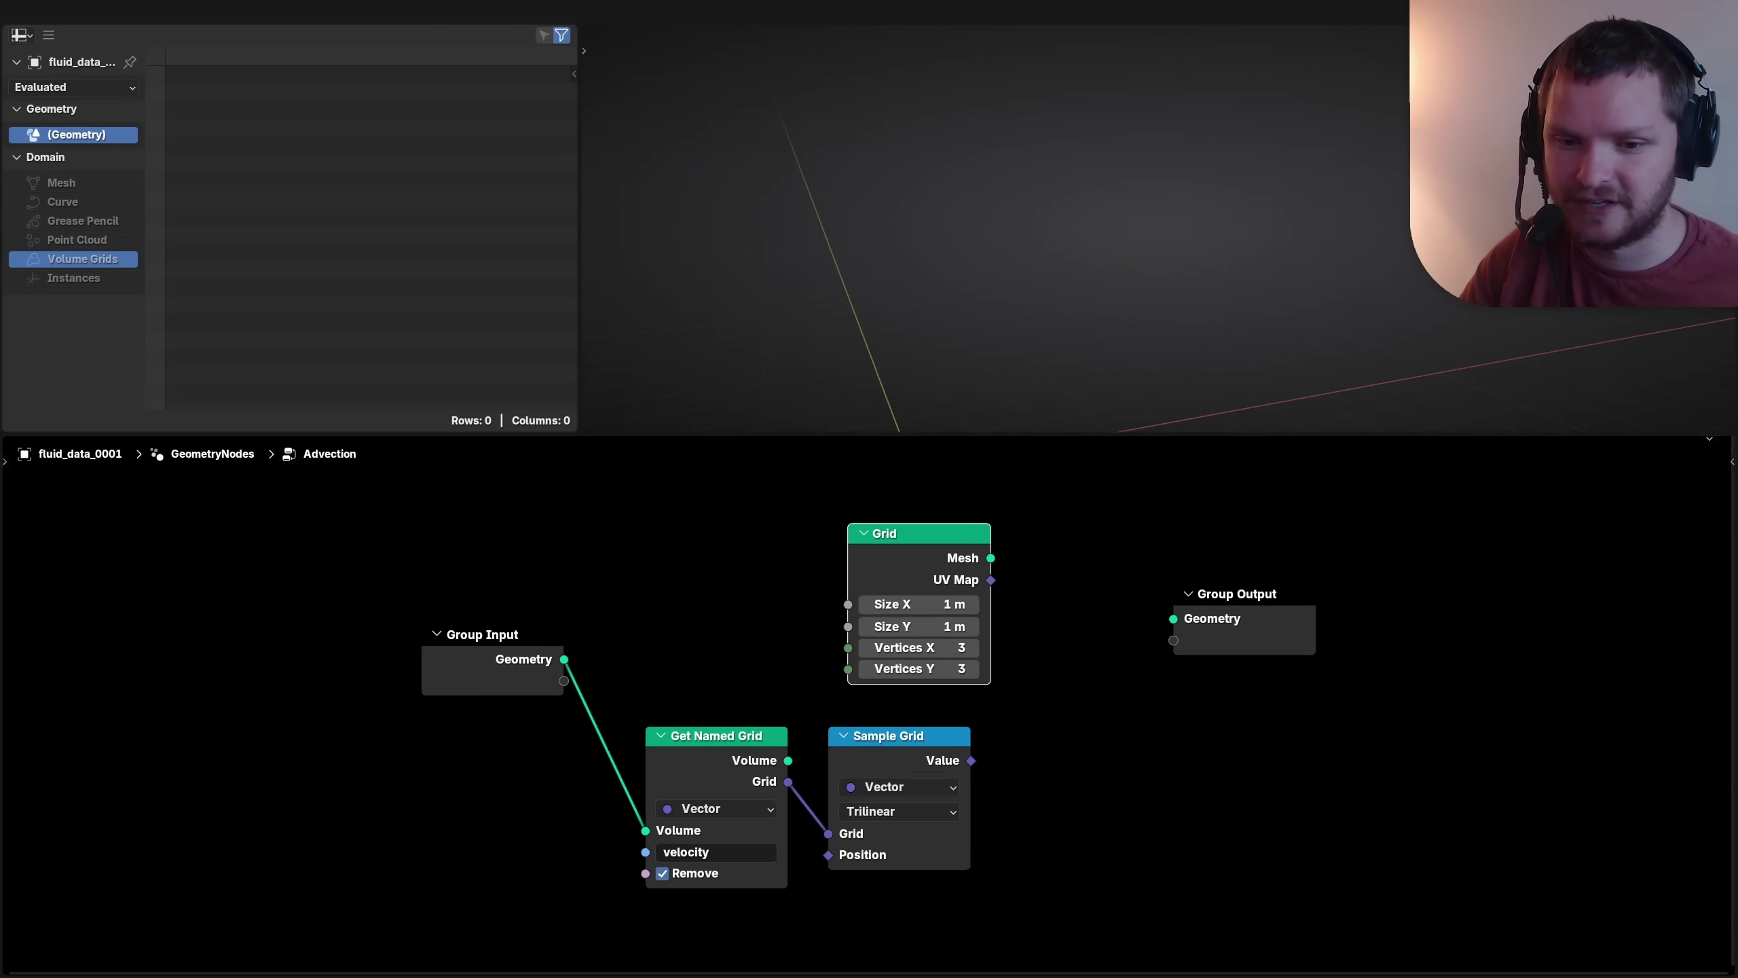
{"action": "left_click_drag", "start_coordinate": [919, 533], "coordinate": [899, 534]}
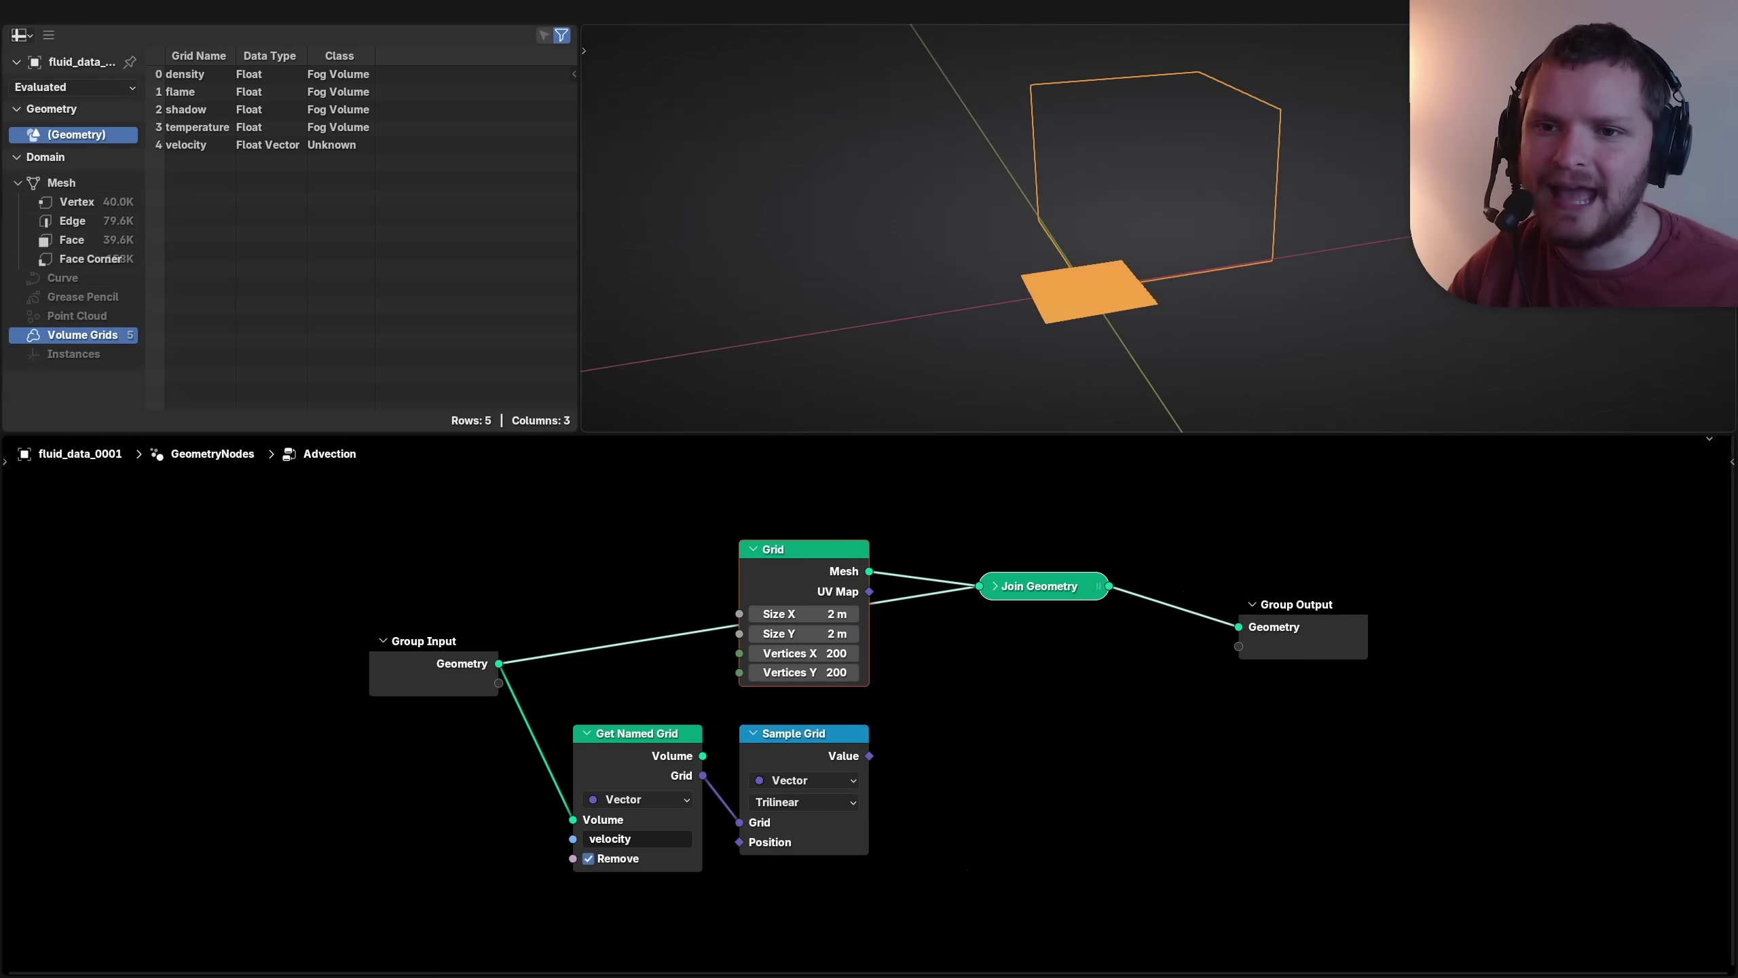
Step: Insert a Transform Geometry node directly after the Group Input and check the volume and grid from the front
{"action": "middle_click_drag", "start_coordinate": [1156, 239], "coordinate": [1077, 216]}
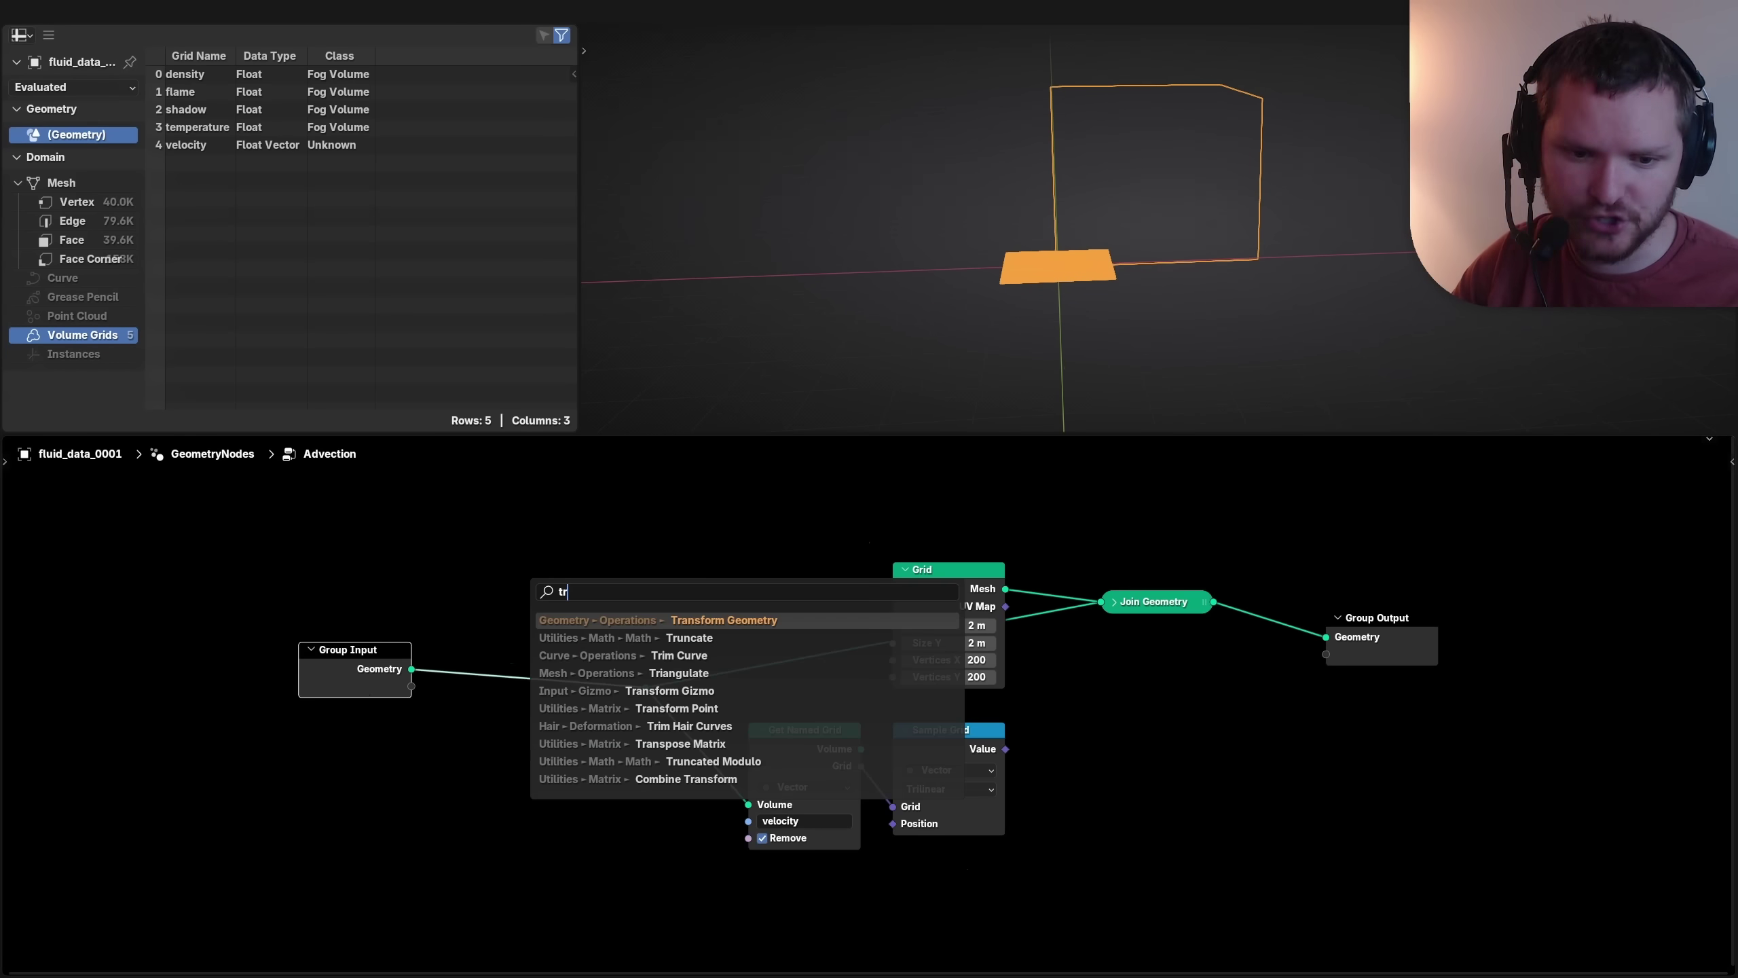
{"action": "key", "text": "Return"}
{"action": "left_click", "coordinate": [477, 633]}
{"action": "key", "text": "Home"}
{"action": "key", "text": "KP_1"}
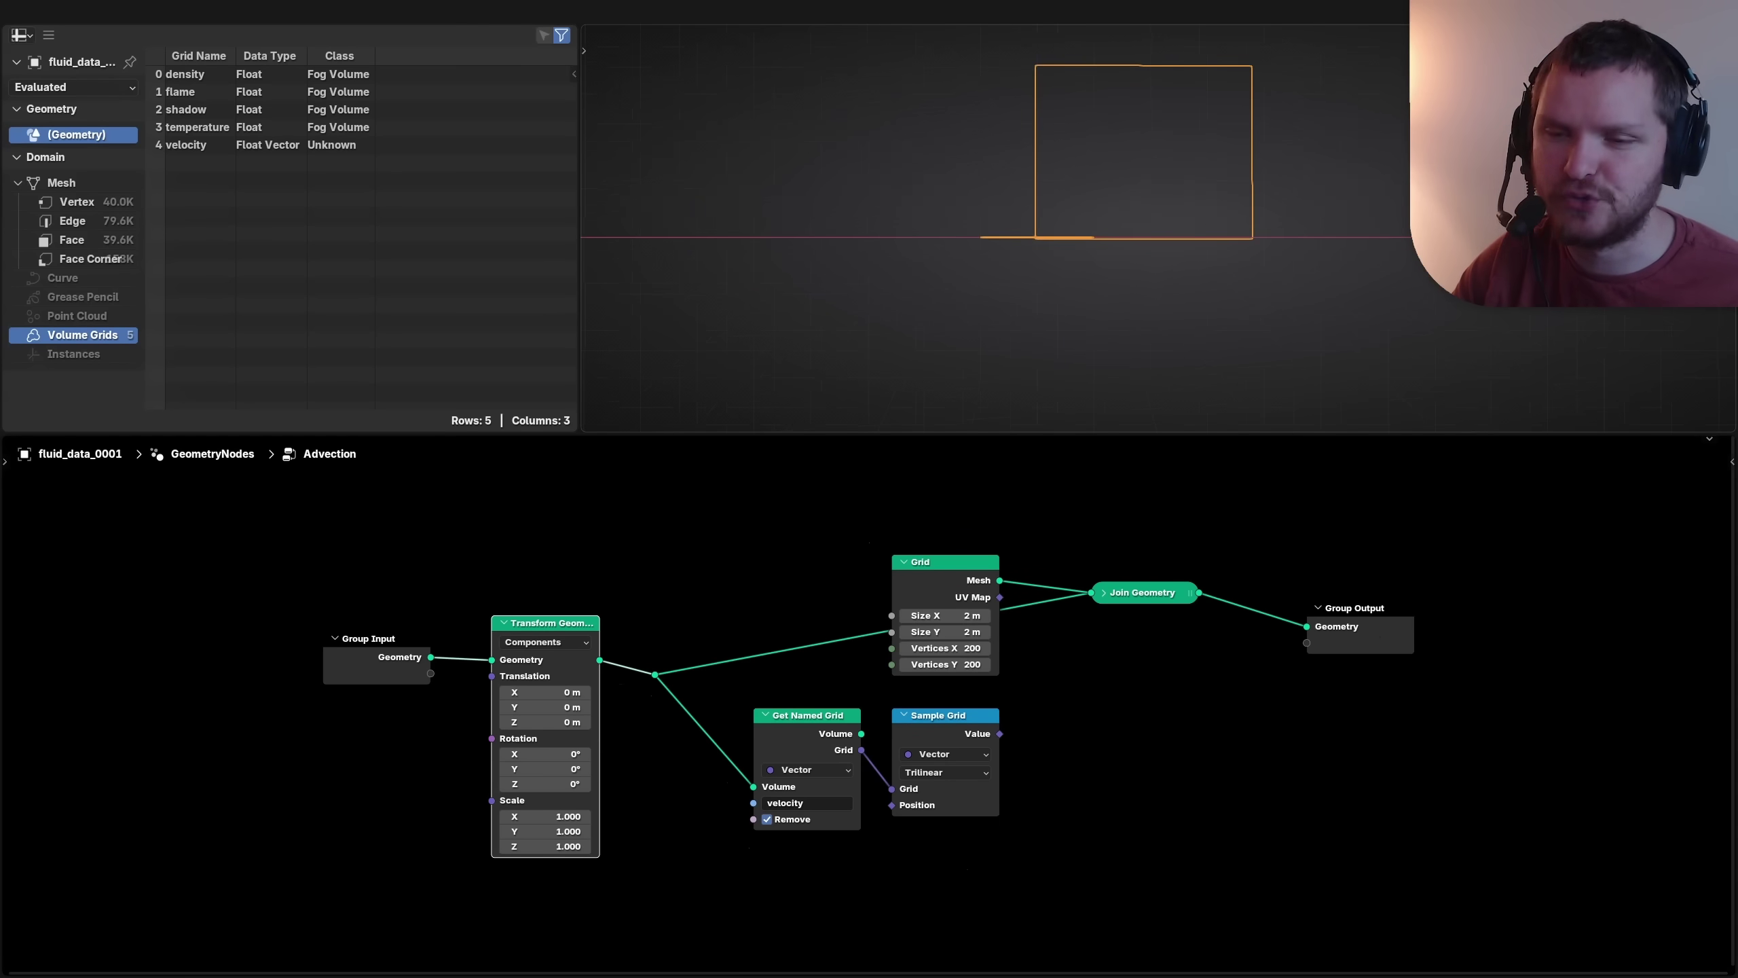
{"action": "left_click_drag", "start_coordinate": [1108, 180], "coordinate": [1149, 152]}
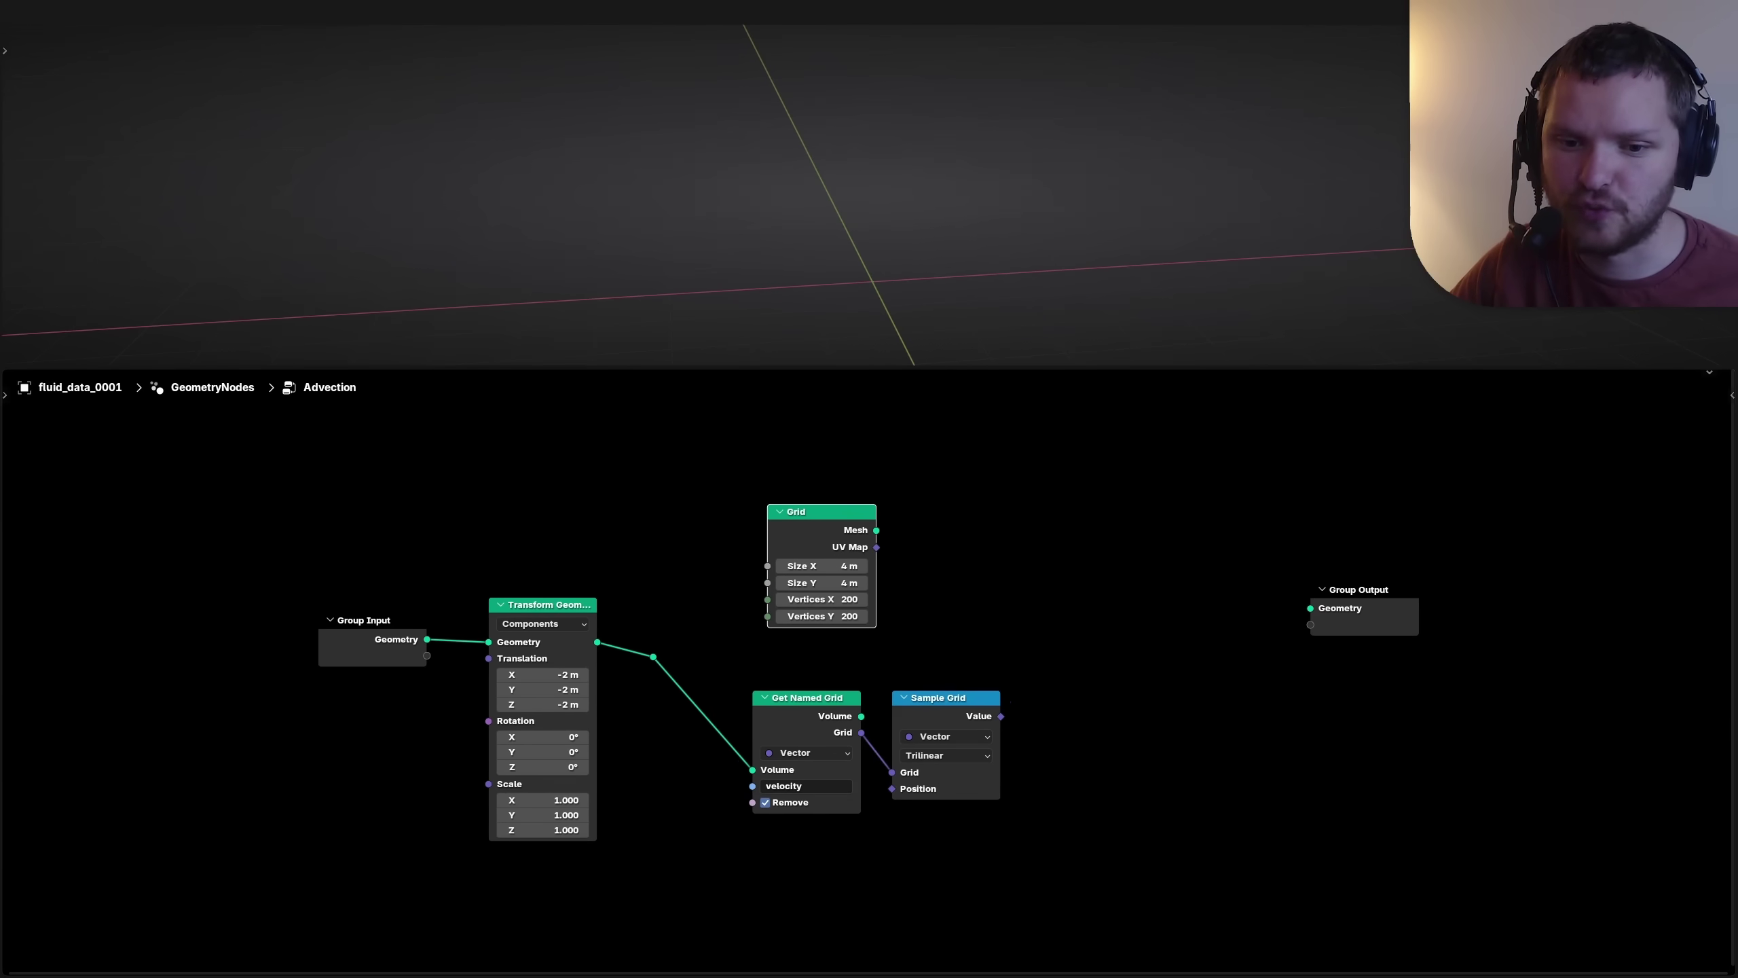
Step: Add a Simulation zone between the Grid node and the Group Output, routing the grid mesh through it
{"action": "key", "text": "ctrl+z"}
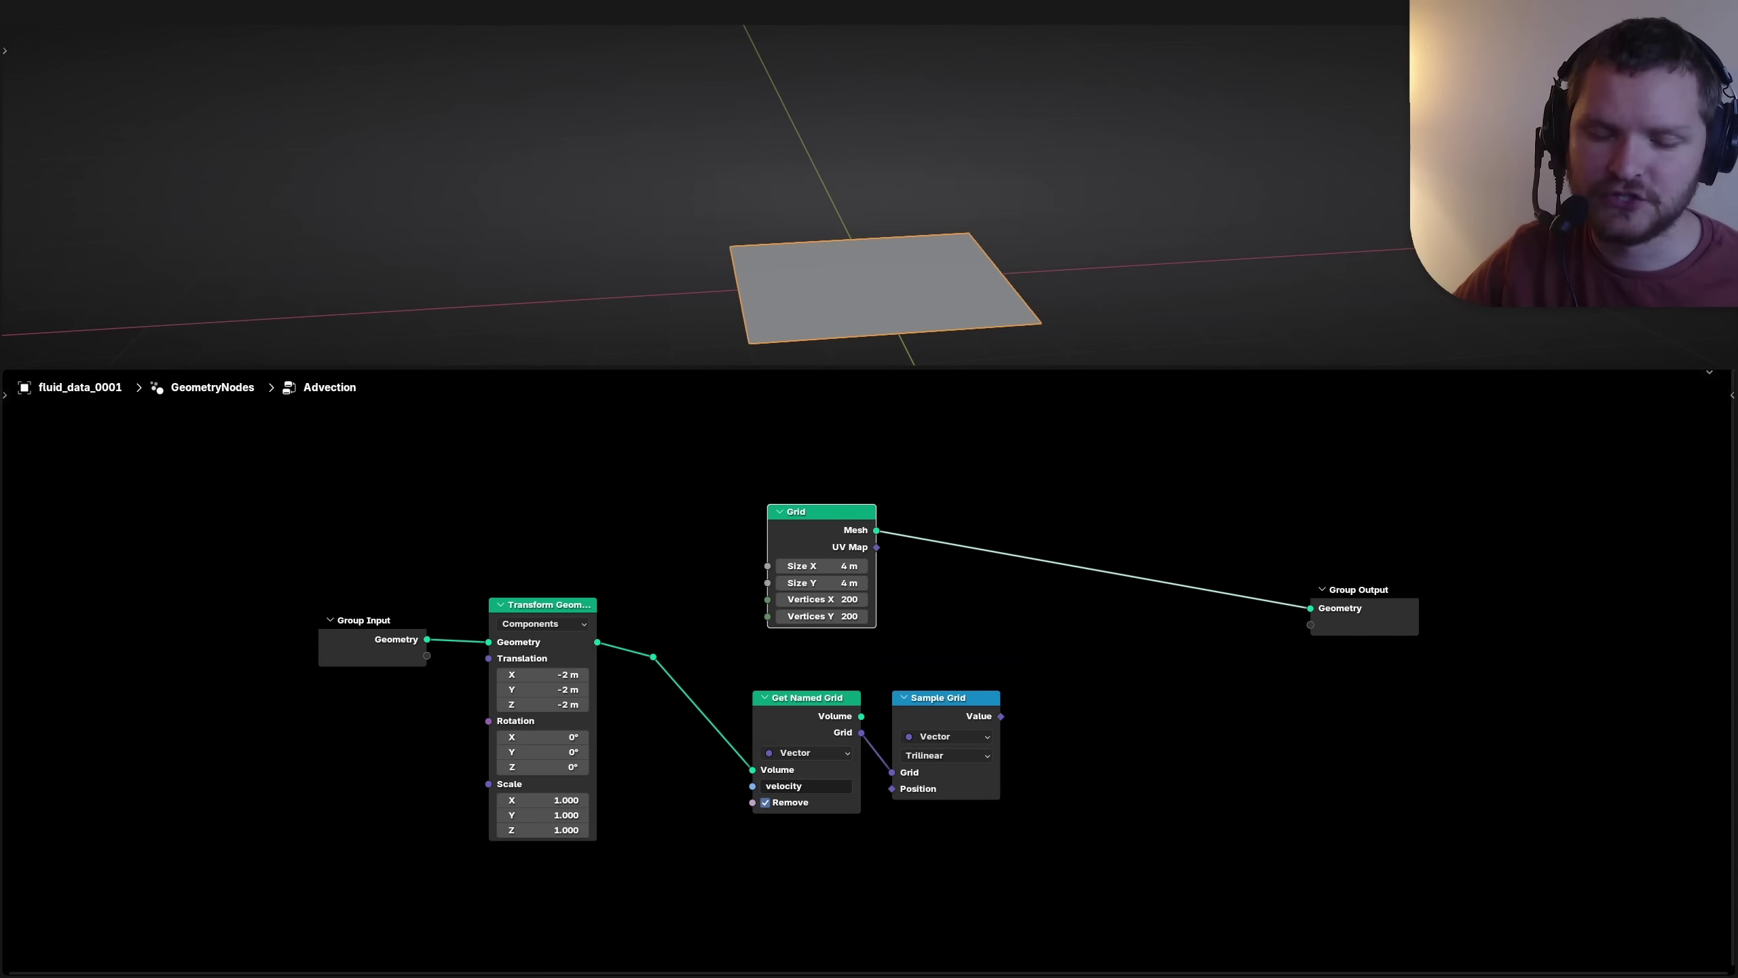
{"action": "key", "text": "shift+a"}
{"action": "type", "text": "simu"}
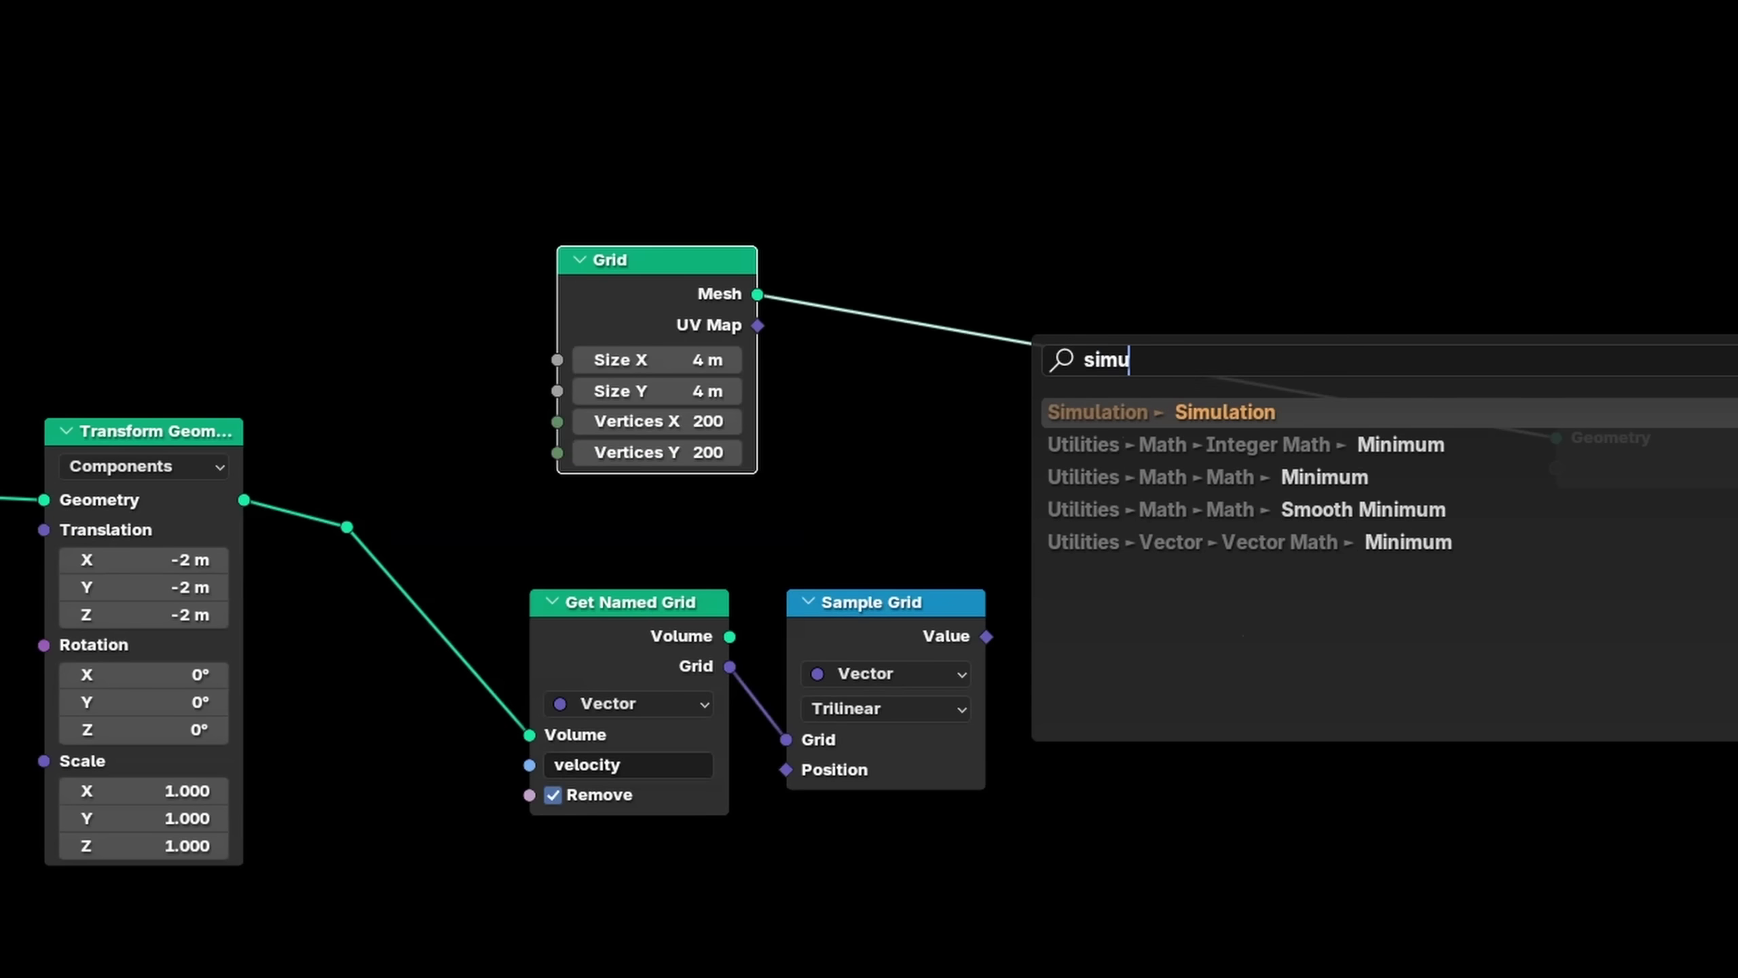
{"action": "key", "text": "Return"}
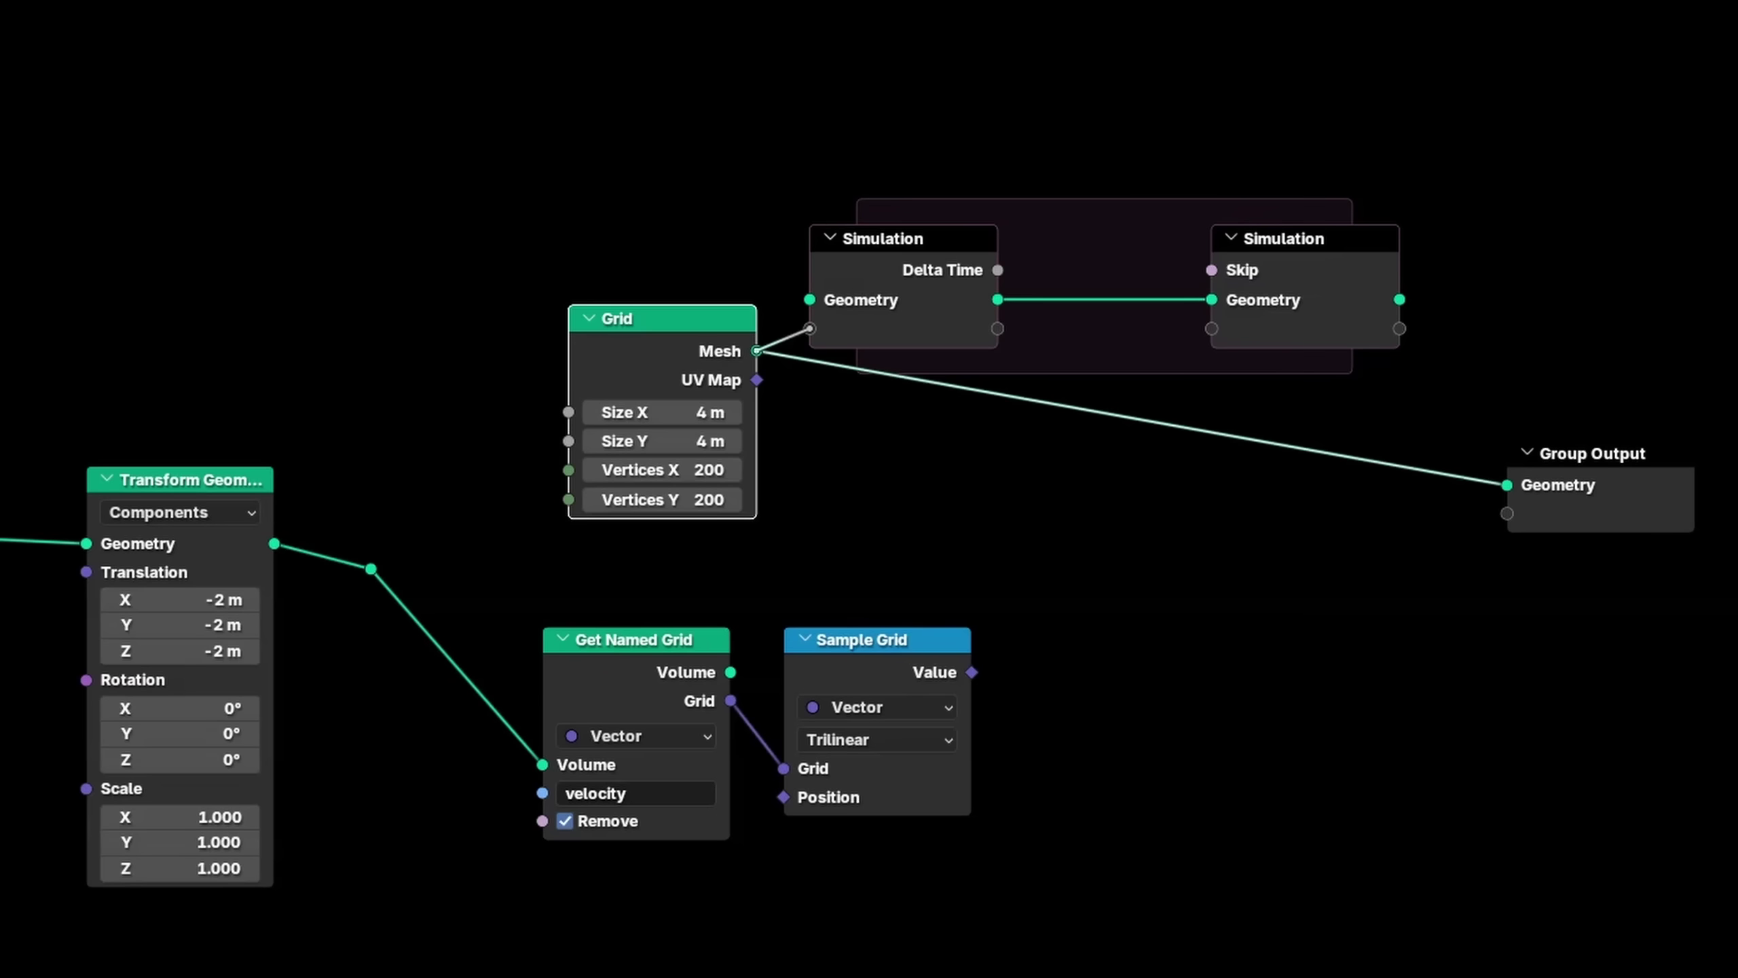
{"action": "left_click_drag", "start_coordinate": [1400, 299], "coordinate": [1507, 485]}
{"action": "left_click_drag", "start_coordinate": [662, 318], "coordinate": [180, 239]}
{"action": "left_click_drag", "start_coordinate": [903, 238], "coordinate": [421, 239]}
Step: Insert a Set Position node on the geometry link inside the Simulation zone
{"action": "key", "text": "shift+a"}
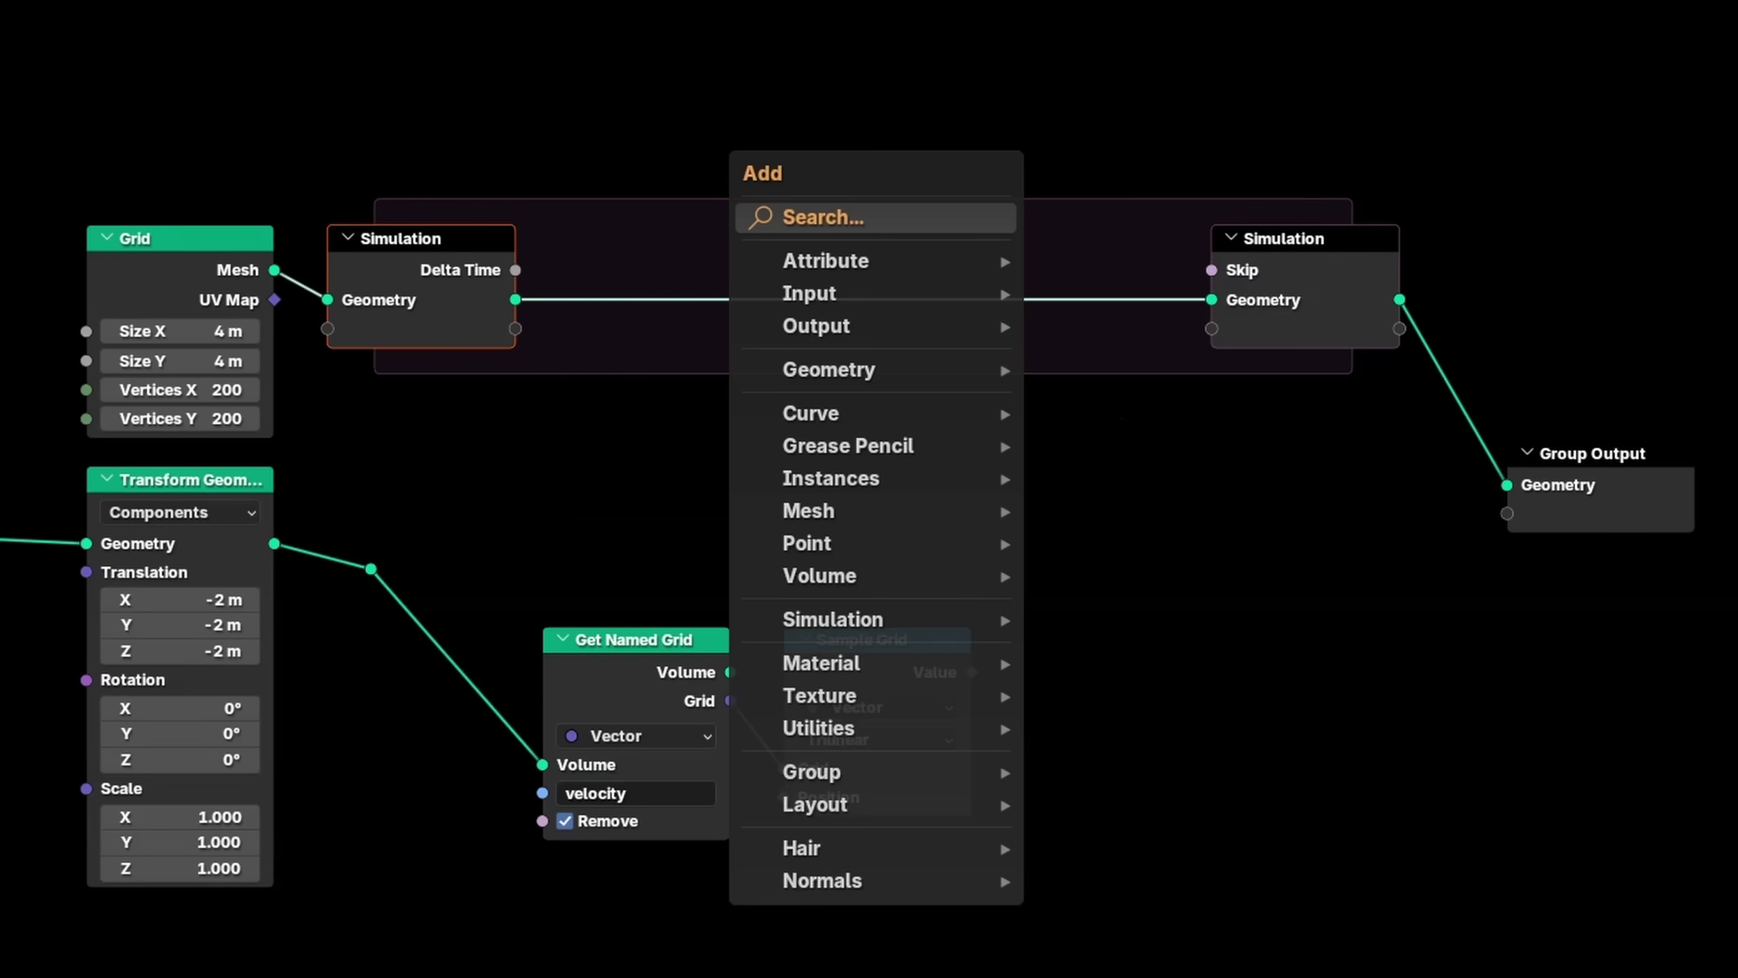
{"action": "type", "text": "set pos"}
{"action": "key", "text": "Return"}
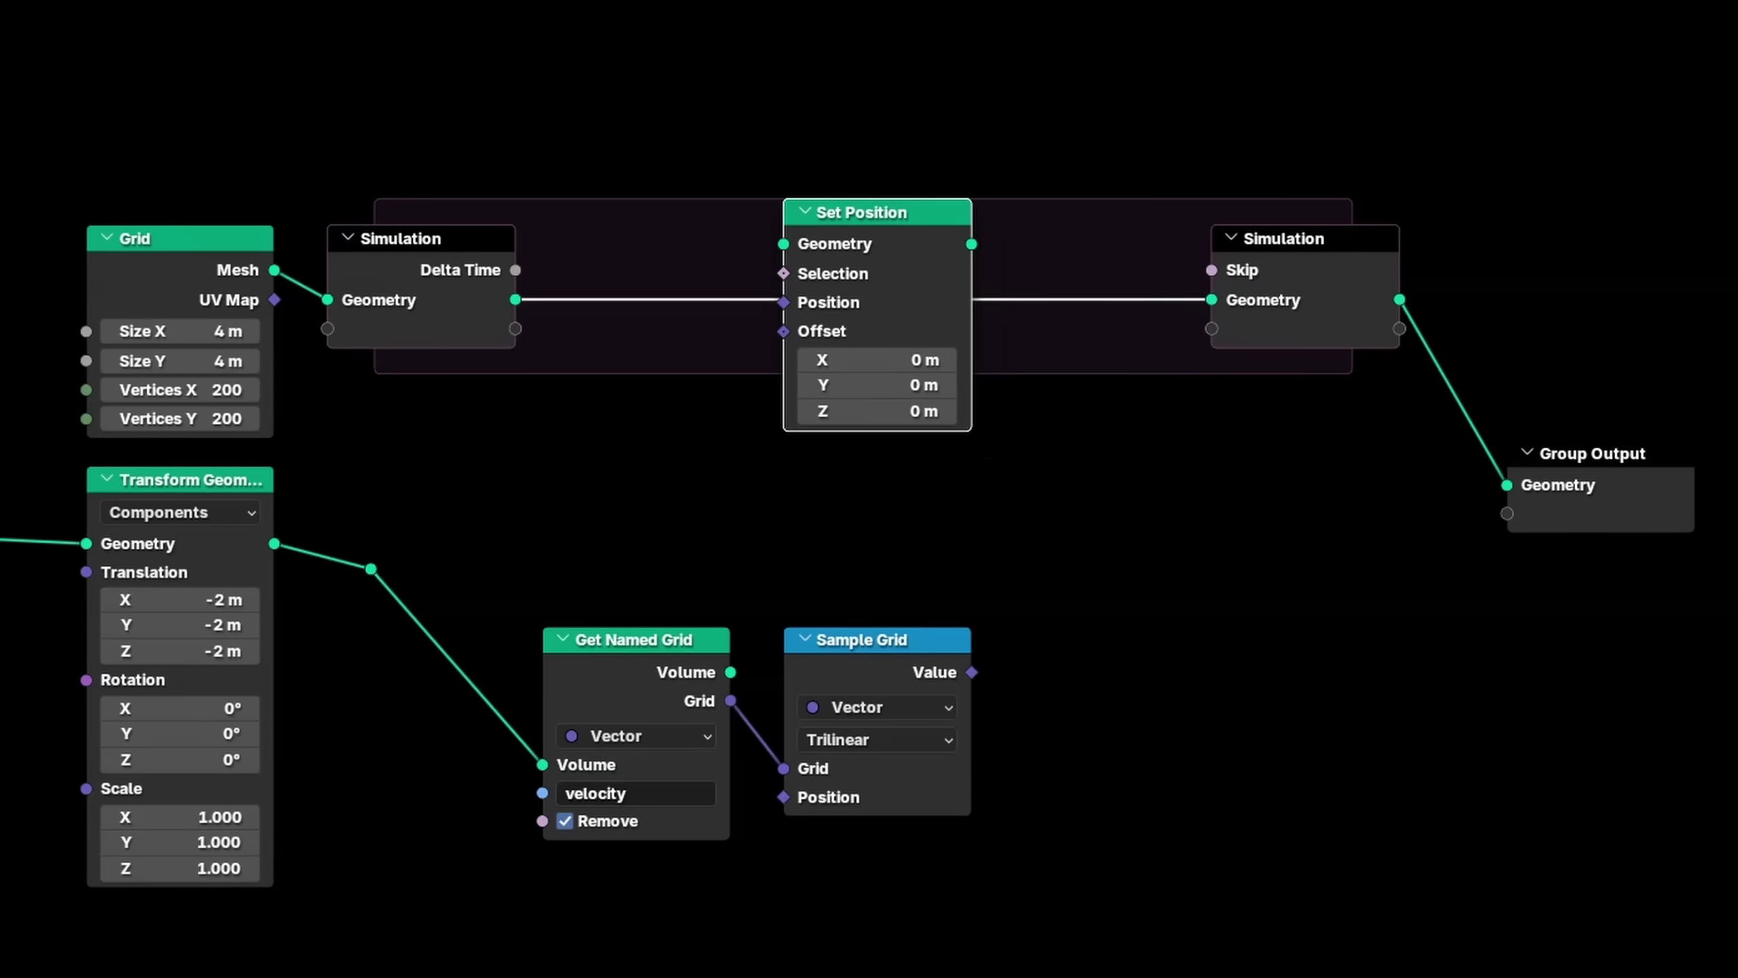
{"action": "left_click", "coordinate": [797, 213]}
{"action": "left_click_drag", "start_coordinate": [800, 450], "coordinate": [702, 354]}
Step: Arrange the Get Named Grid and Sample Grid nodes beneath the Simulation zone and link the sampled velocity to the Set Position offset
{"action": "left_click_drag", "start_coordinate": [442, 626], "coordinate": [1044, 726]}
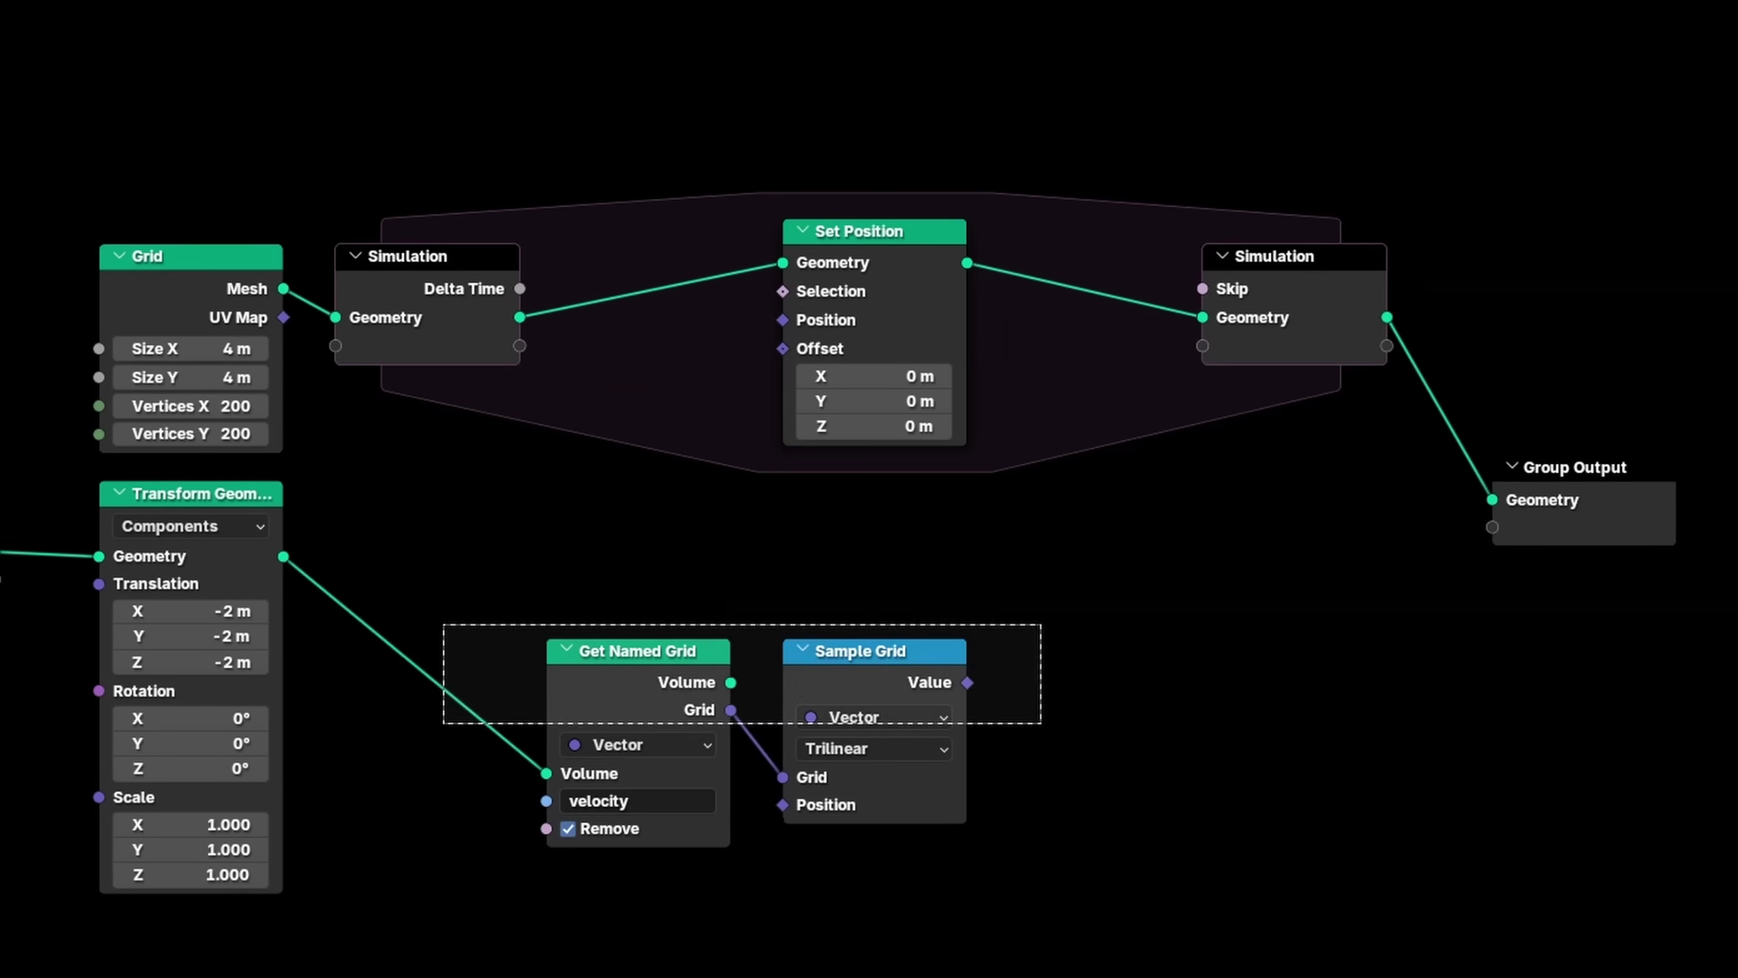
{"action": "key", "text": "g"}
{"action": "left_click_drag", "start_coordinate": [664, 493], "coordinate": [664, 467]}
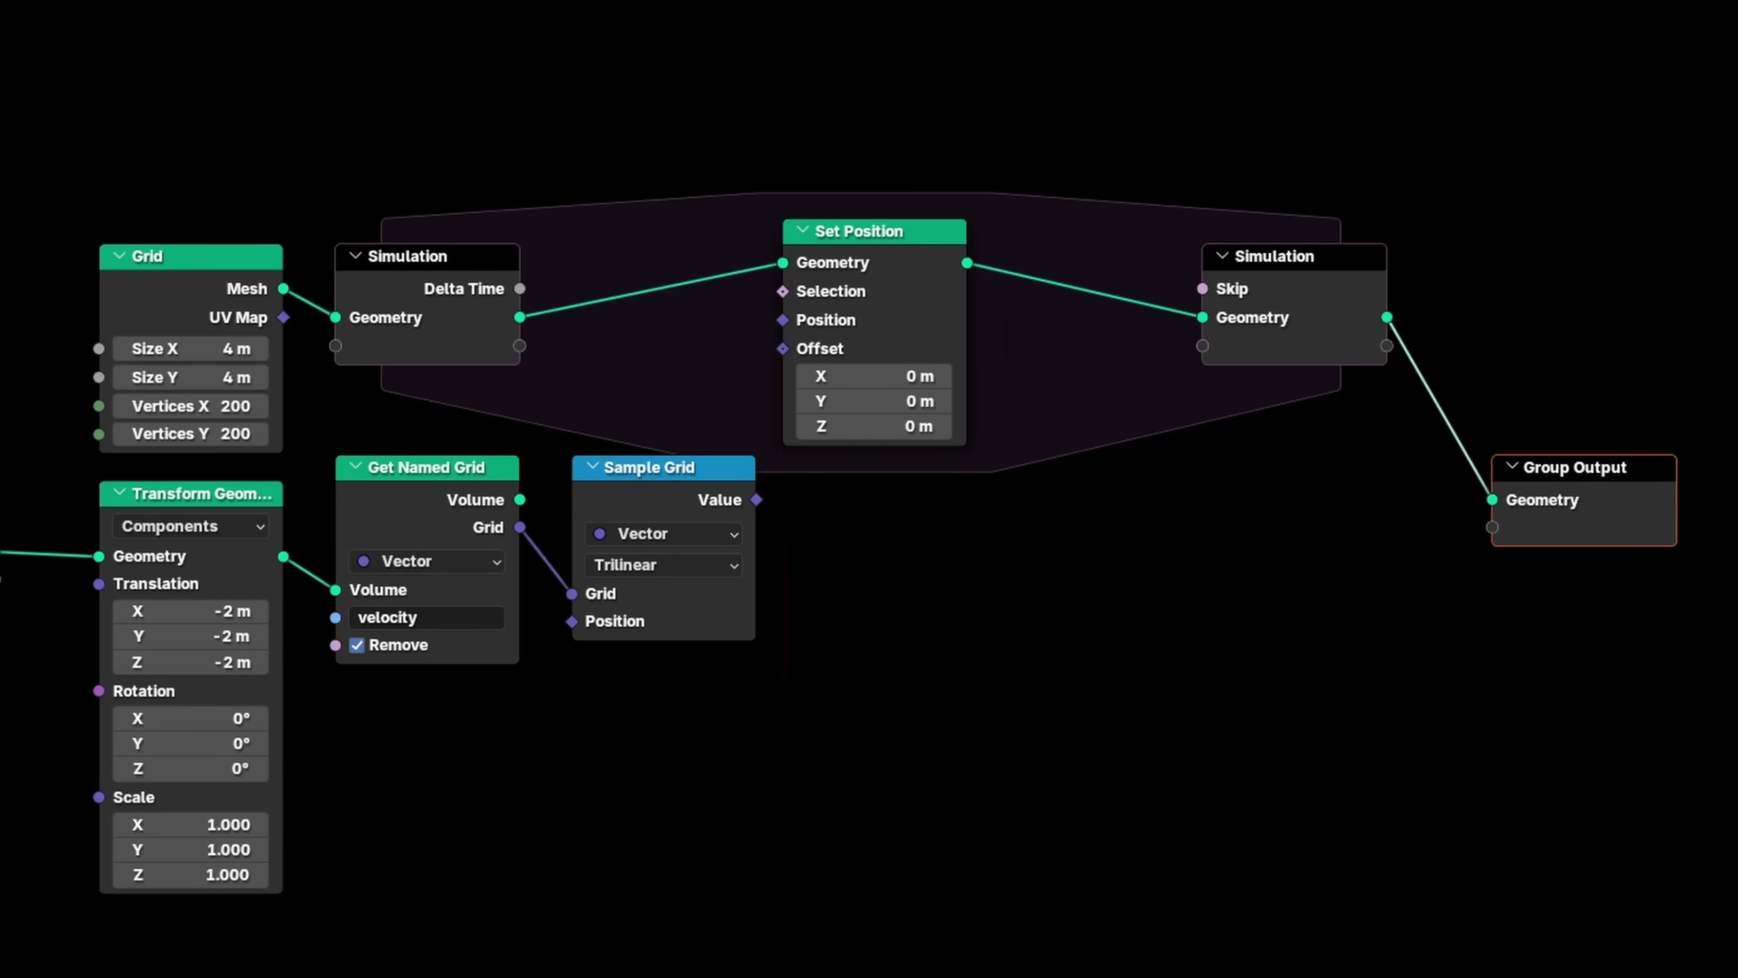
{"action": "left_click_drag", "start_coordinate": [1581, 467], "coordinate": [1529, 283]}
{"action": "key", "text": "Home"}
{"action": "left_click_drag", "start_coordinate": [896, 230], "coordinate": [1001, 256]}
{"action": "key", "text": "Home"}
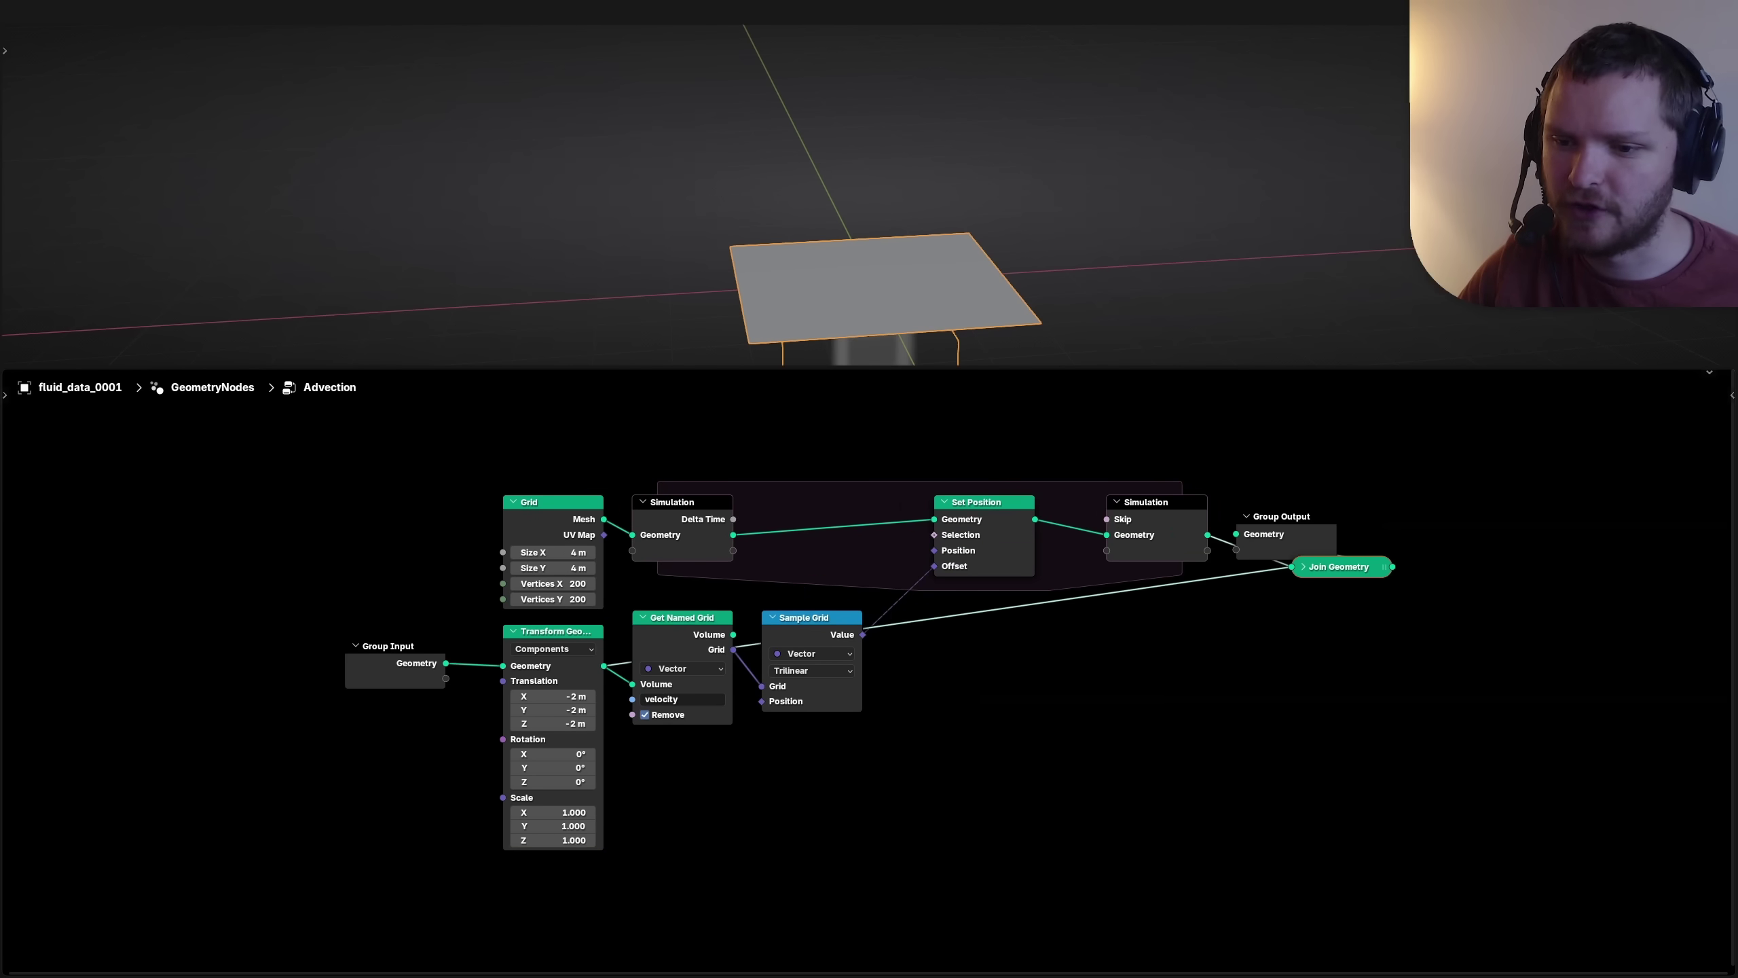
Step: Move the Group Output clear of the Join Geometry node and play the simulation of the displaced grid
{"action": "left_click_drag", "start_coordinate": [1274, 516], "coordinate": [1722, 518]}
{"action": "key", "text": "Home"}
{"action": "key", "text": "space"}
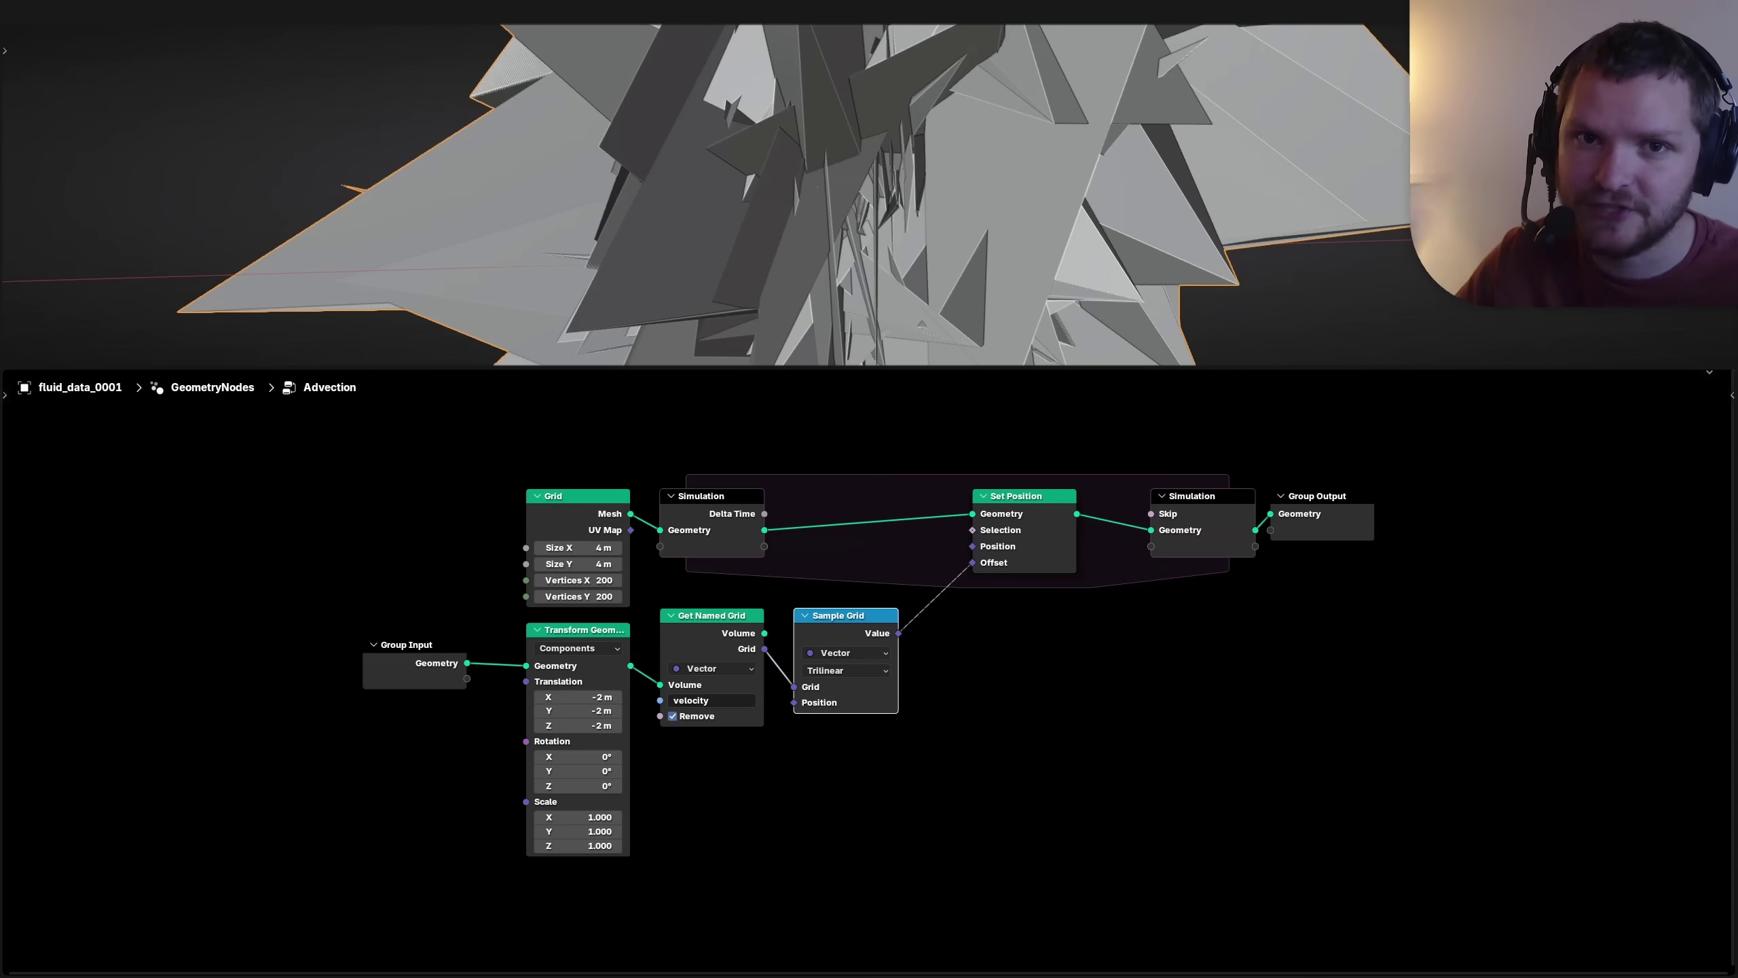
Step: Scale the sampled velocity by the simulation's Delta Time using a vector Scale node before the Set Position offset
{"action": "mouse_move", "coordinate": [764, 513]}
{"action": "left_mouse_down"}
{"action": "mouse_move", "coordinate": [851, 452]}
{"action": "mouse_move", "coordinate": [883, 470]}
{"action": "mouse_move", "coordinate": [825, 459]}
{"action": "left_mouse_up"}
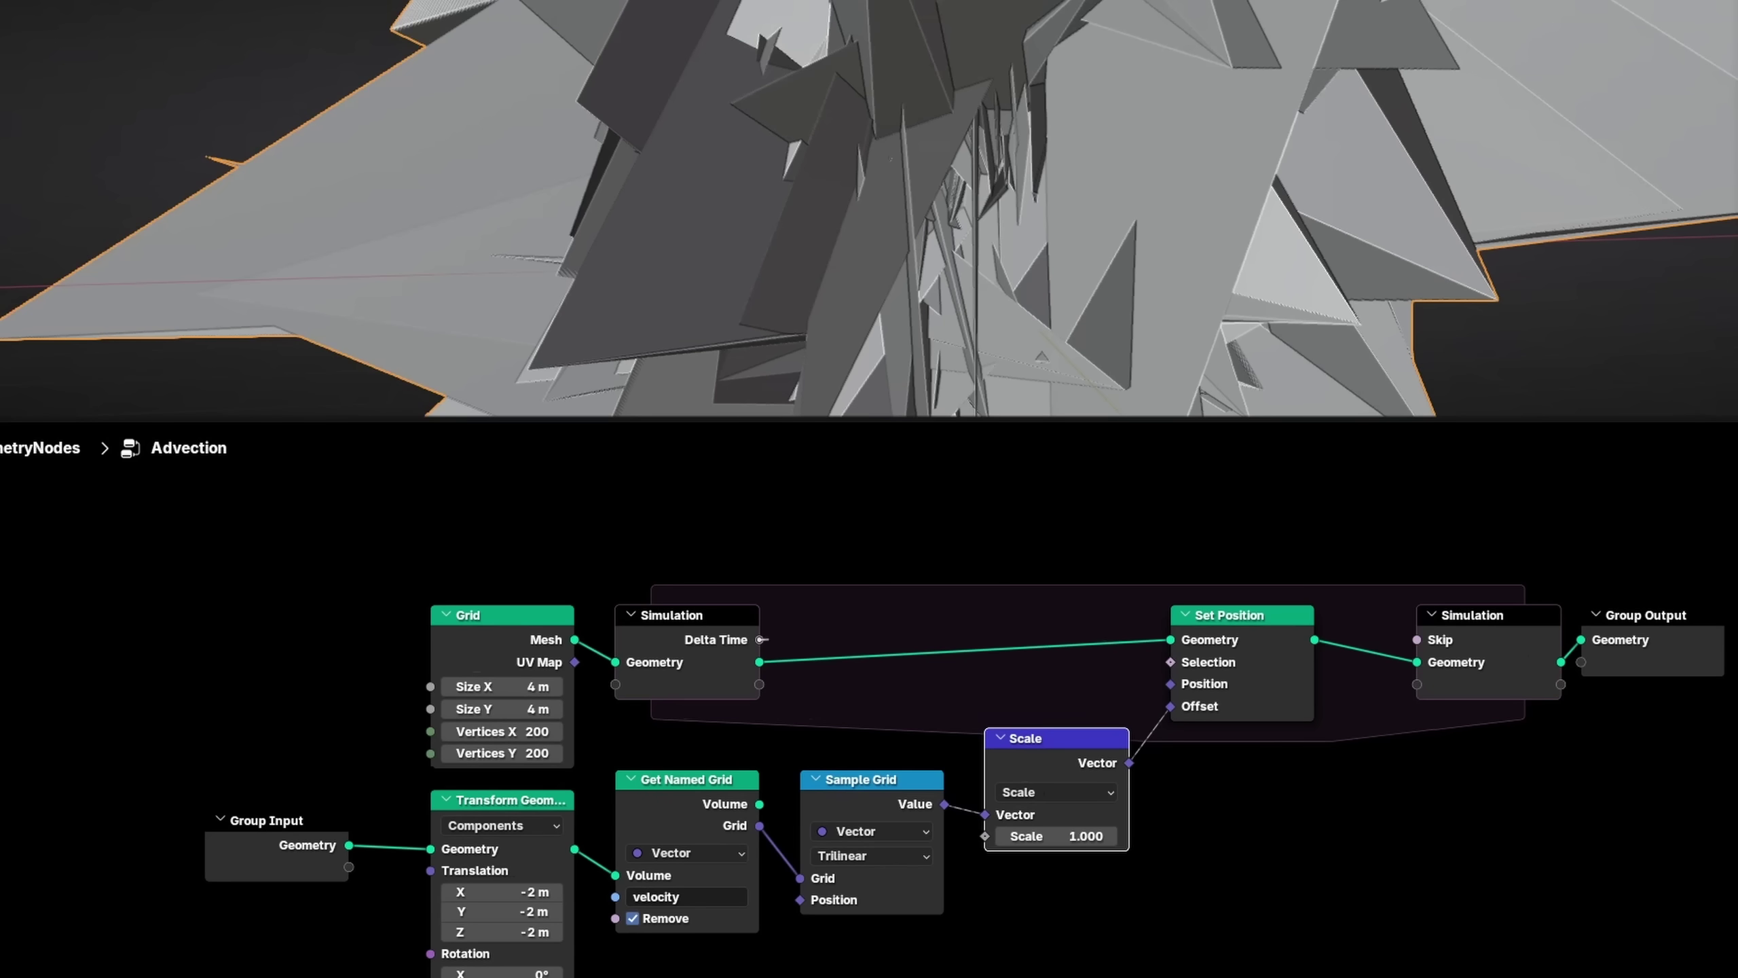
{"action": "left_click_drag", "start_coordinate": [760, 639], "coordinate": [985, 835]}
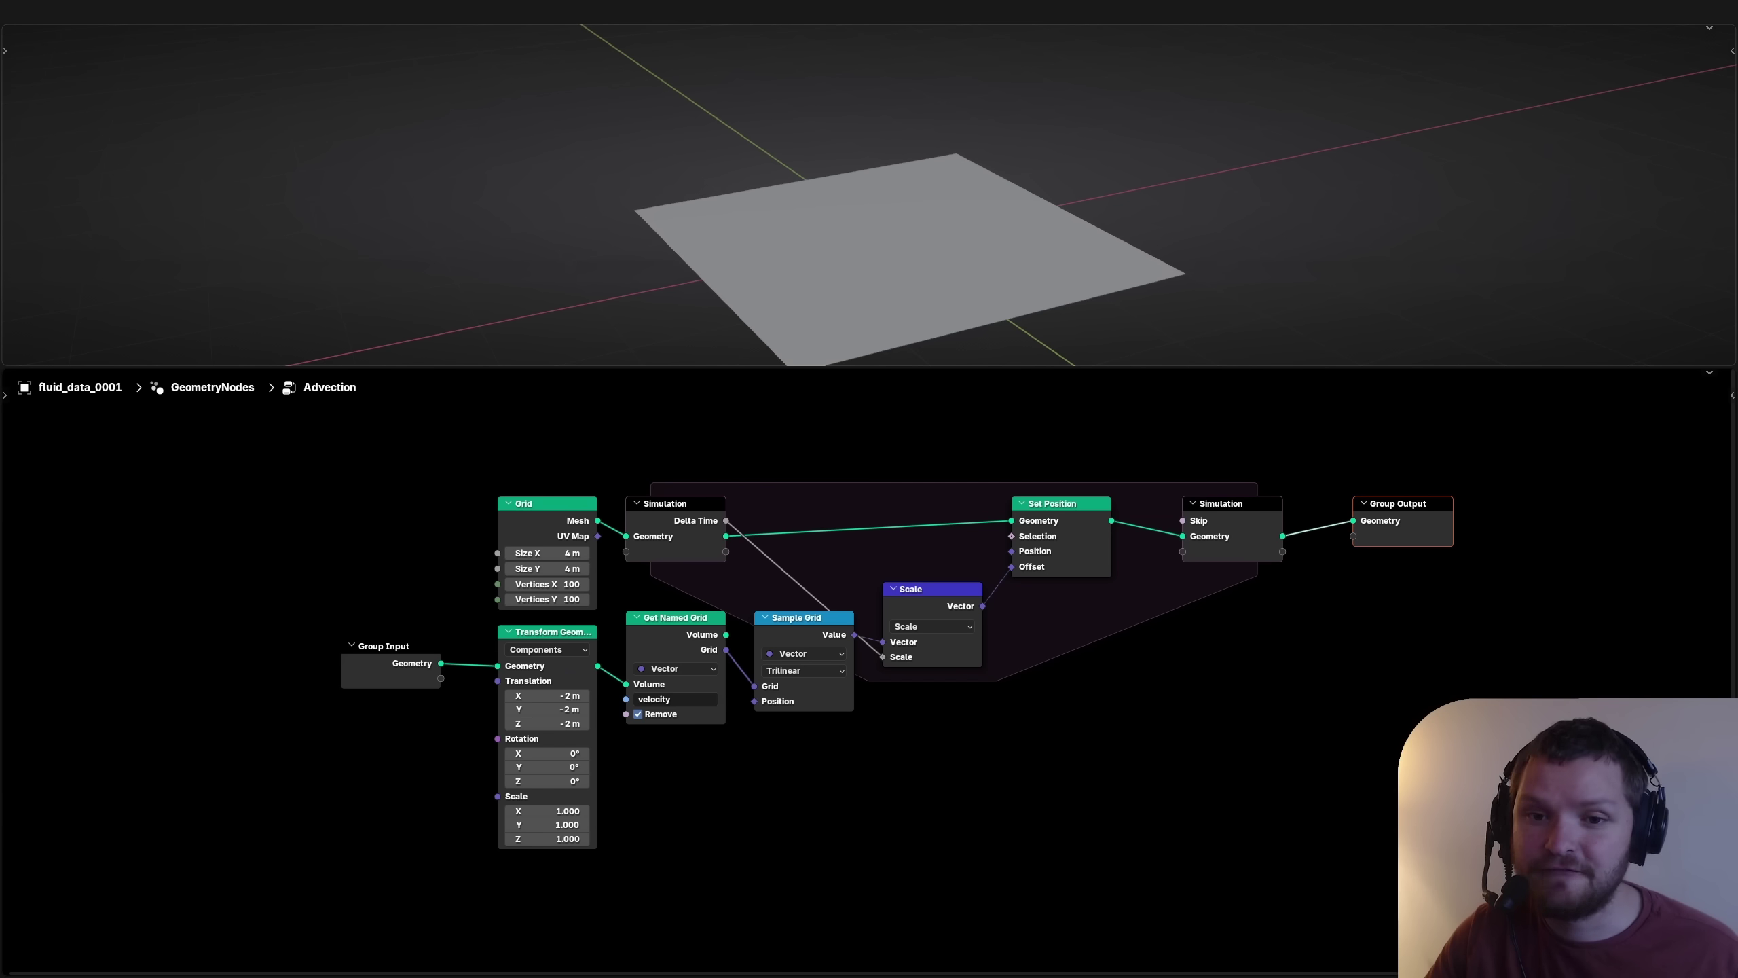
Step: Insert a Mesh to Points node with radius 0.01 m before the Group Output and view the points advecting in the viewport
{"action": "key", "text": "shift+a"}
{"action": "type", "text": "m"}
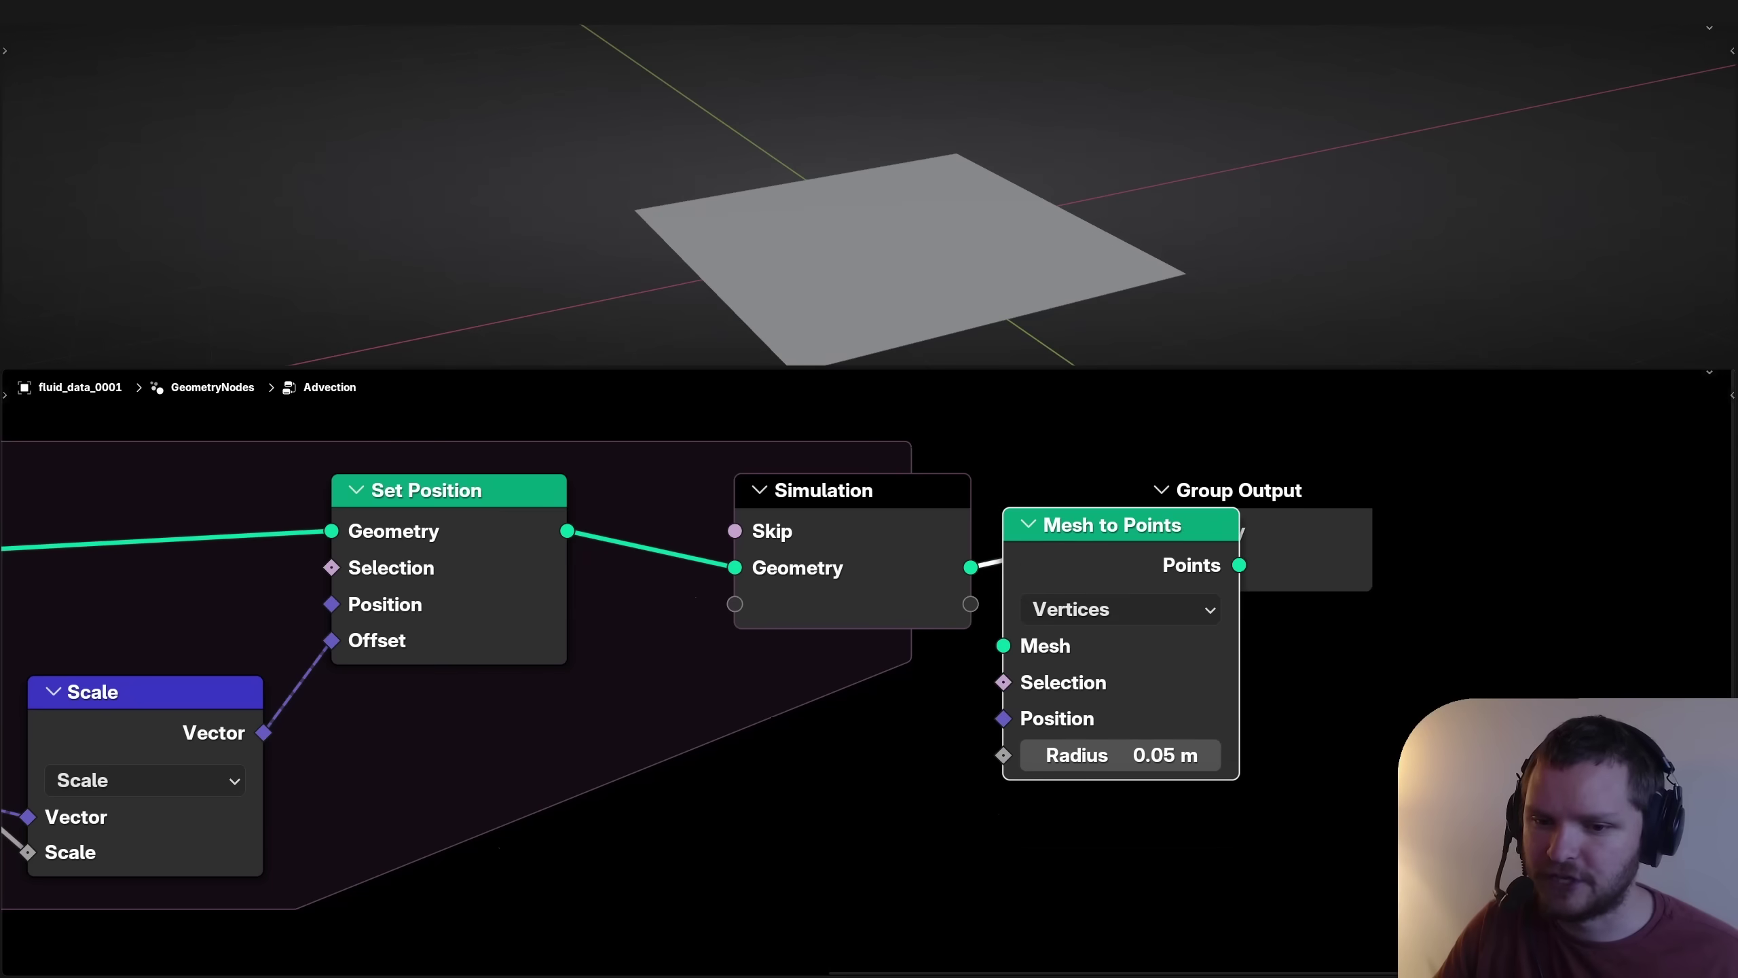
{"action": "left_click", "coordinate": [1011, 482]}
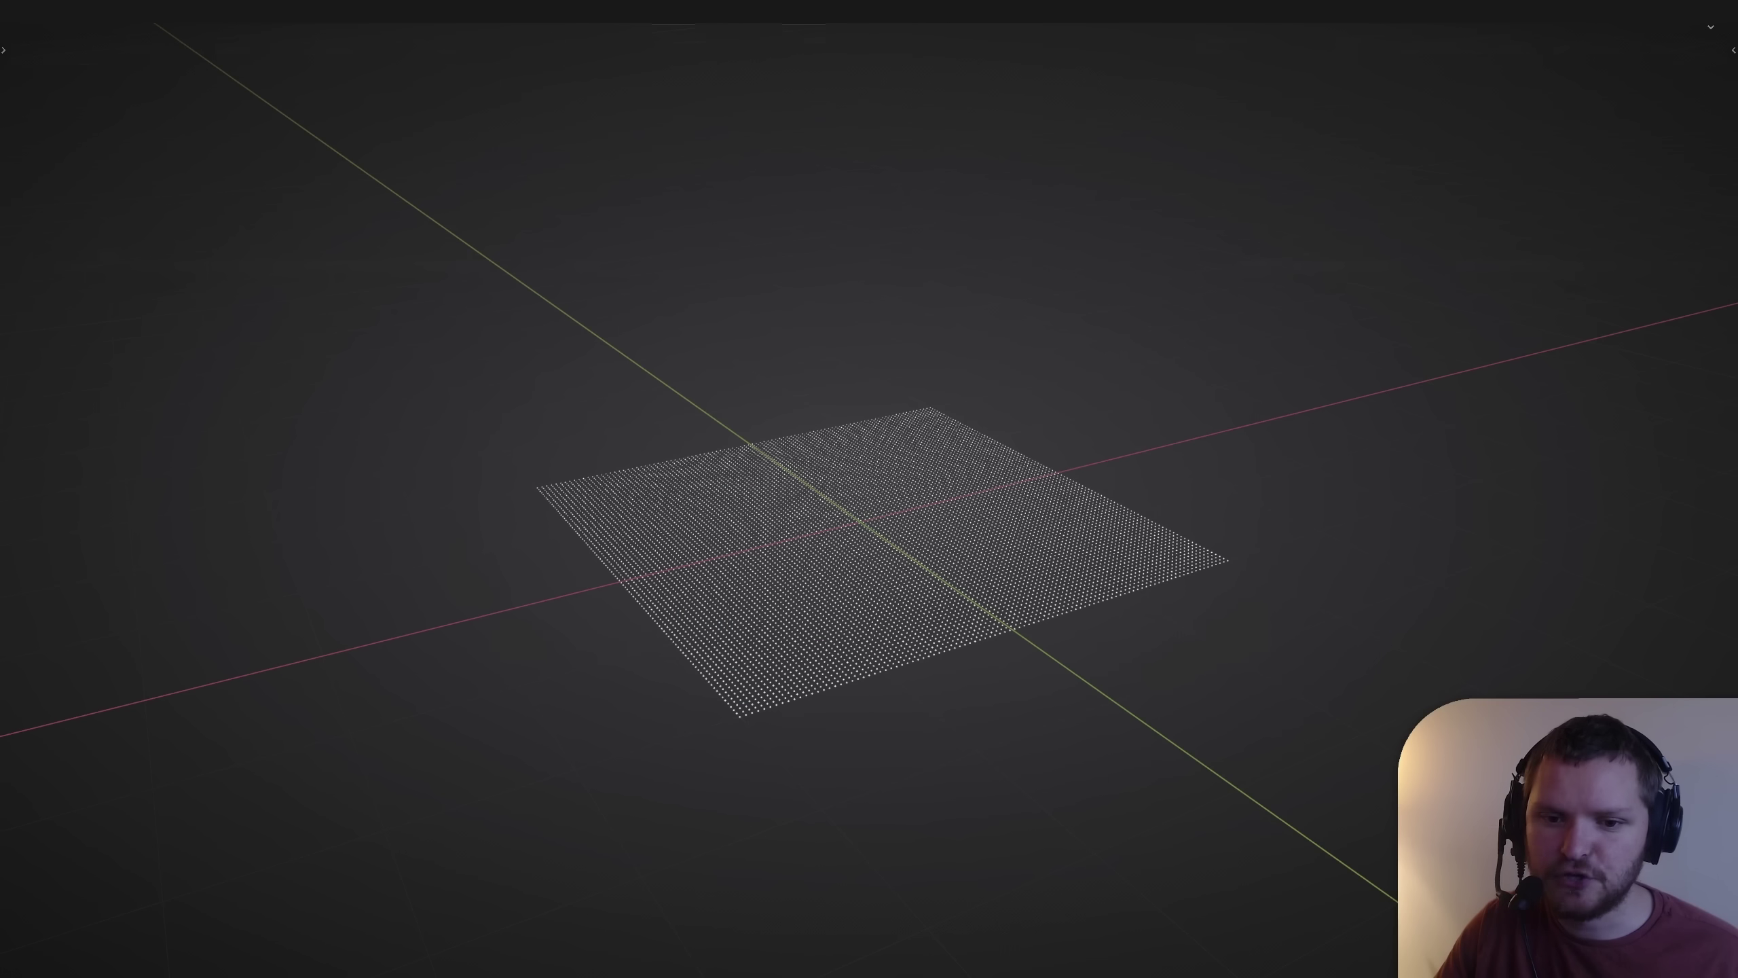
{"action": "scroll", "coordinate": [869, 500], "scroll_direction": "down", "scroll_amount": 1}
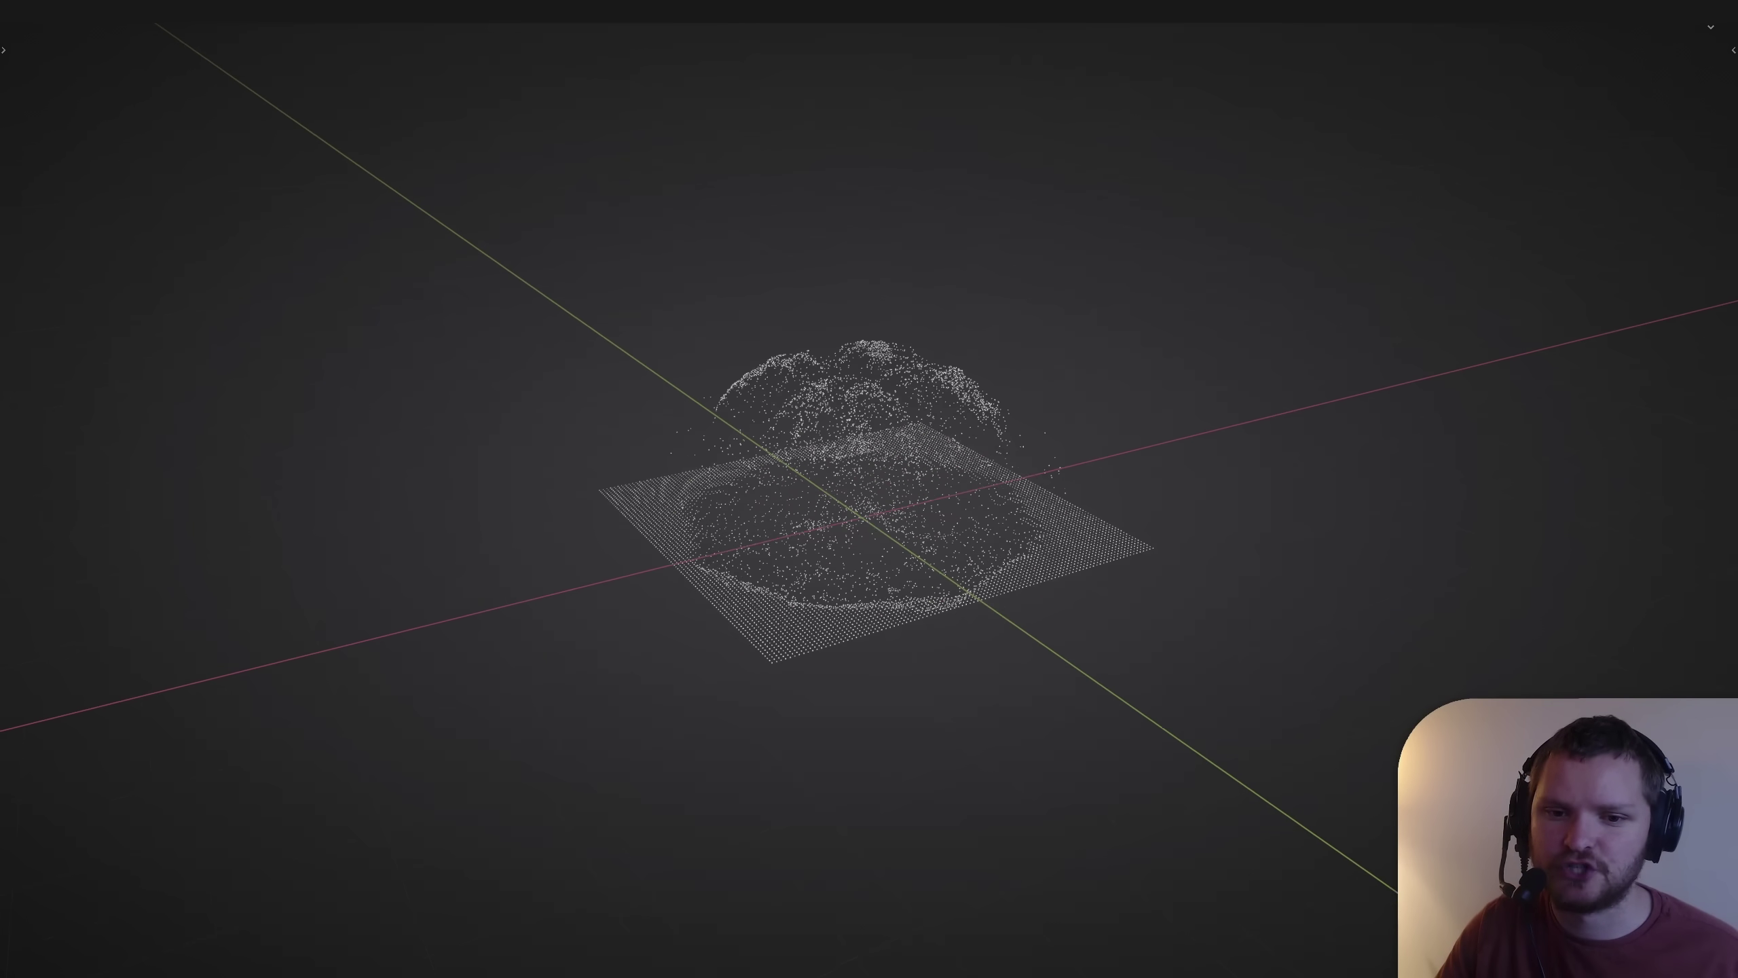
{"action": "middle_click_drag", "start_coordinate": [869, 500], "coordinate": [869, 473]}
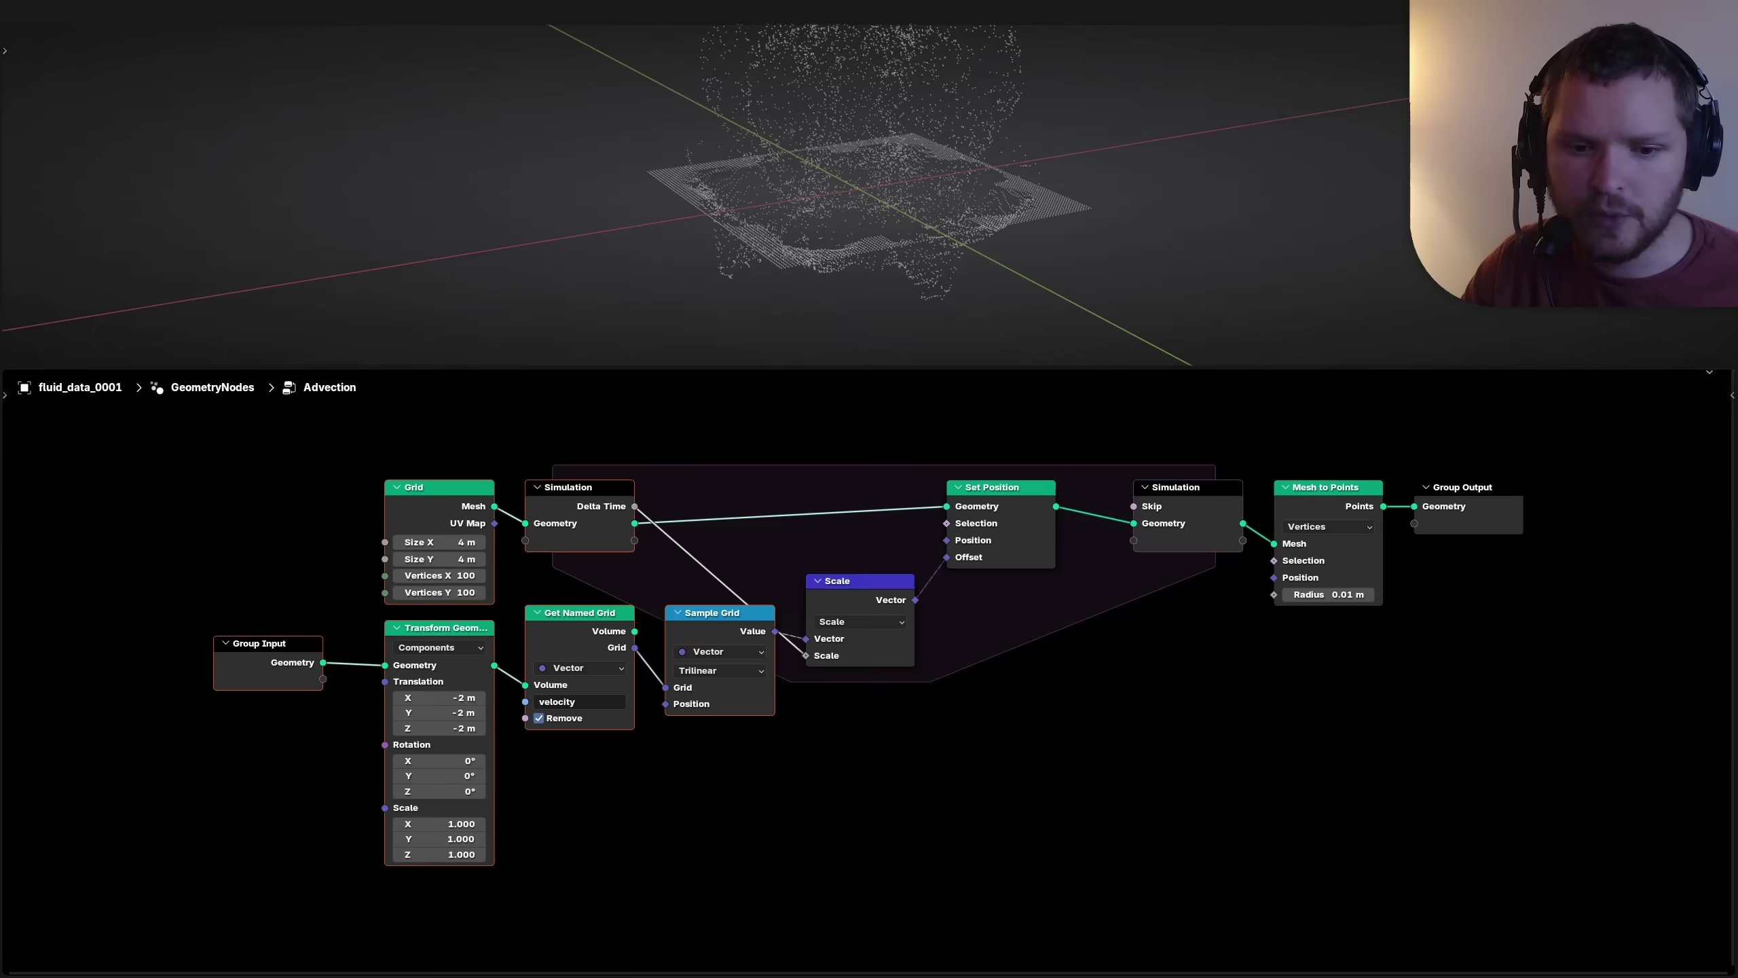
Step: Insert a Math node set to Multiply on the link between Delta Time and the Scale node's Scale input
{"action": "key", "text": "shift+a"}
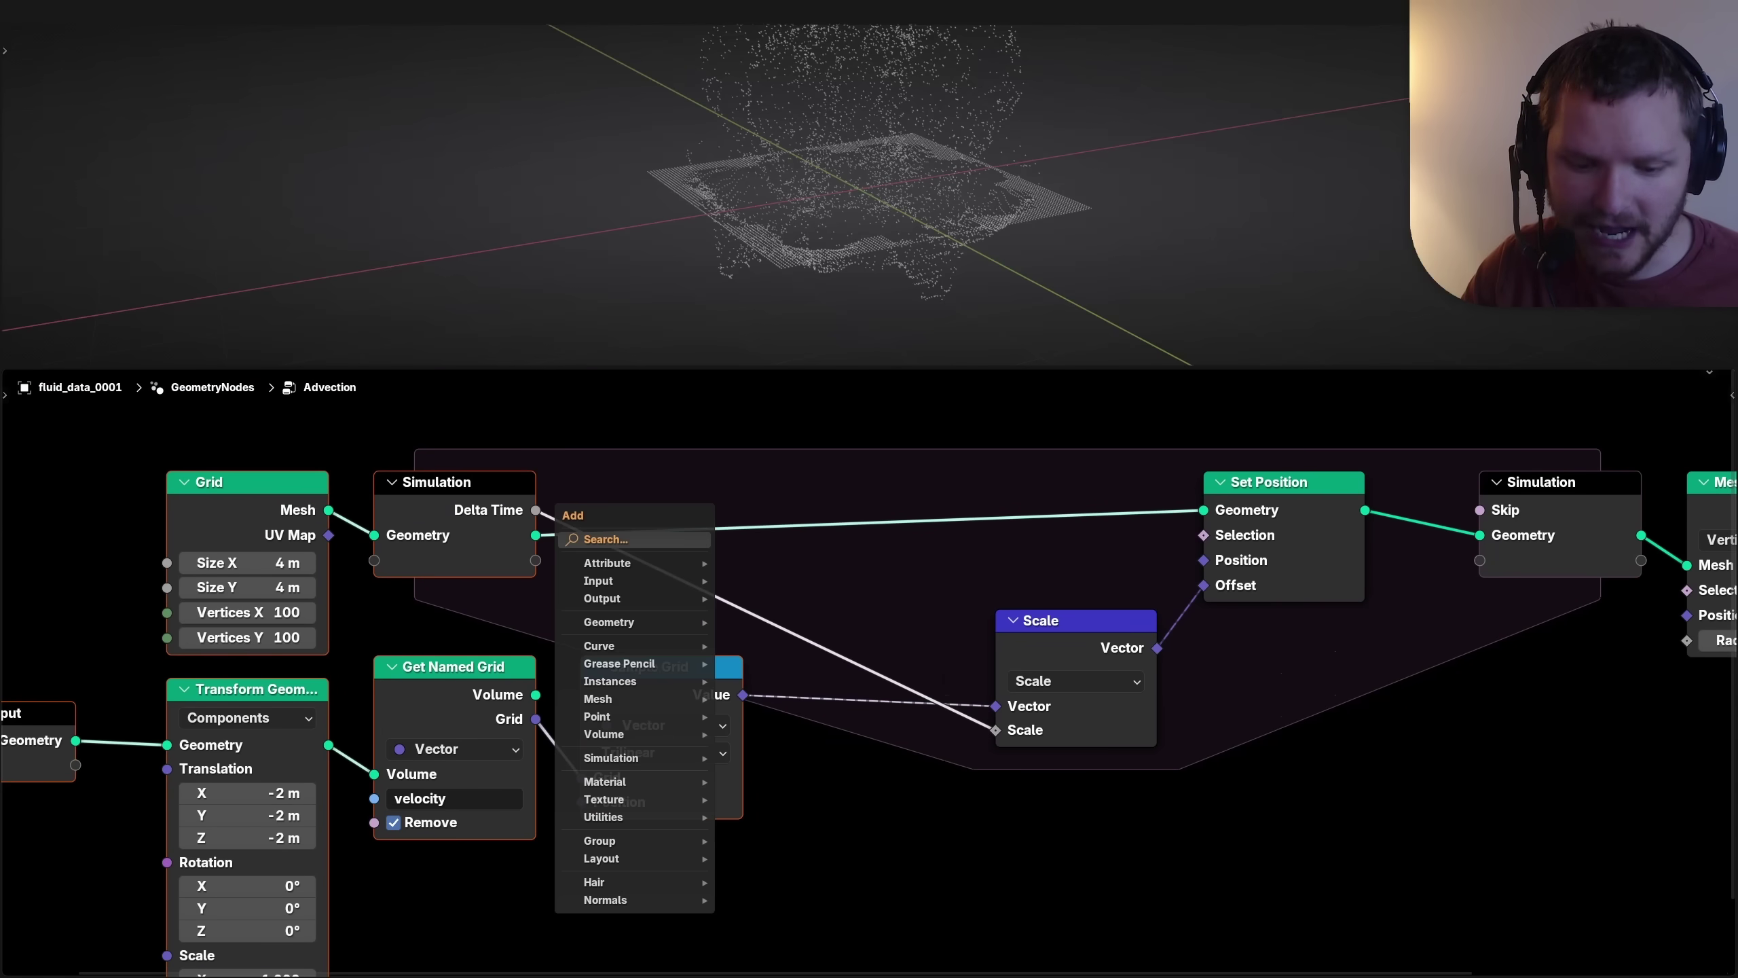
{"action": "type", "text": "math"}
{"action": "key", "text": "Return"}
{"action": "left_click", "coordinate": [794, 575]}
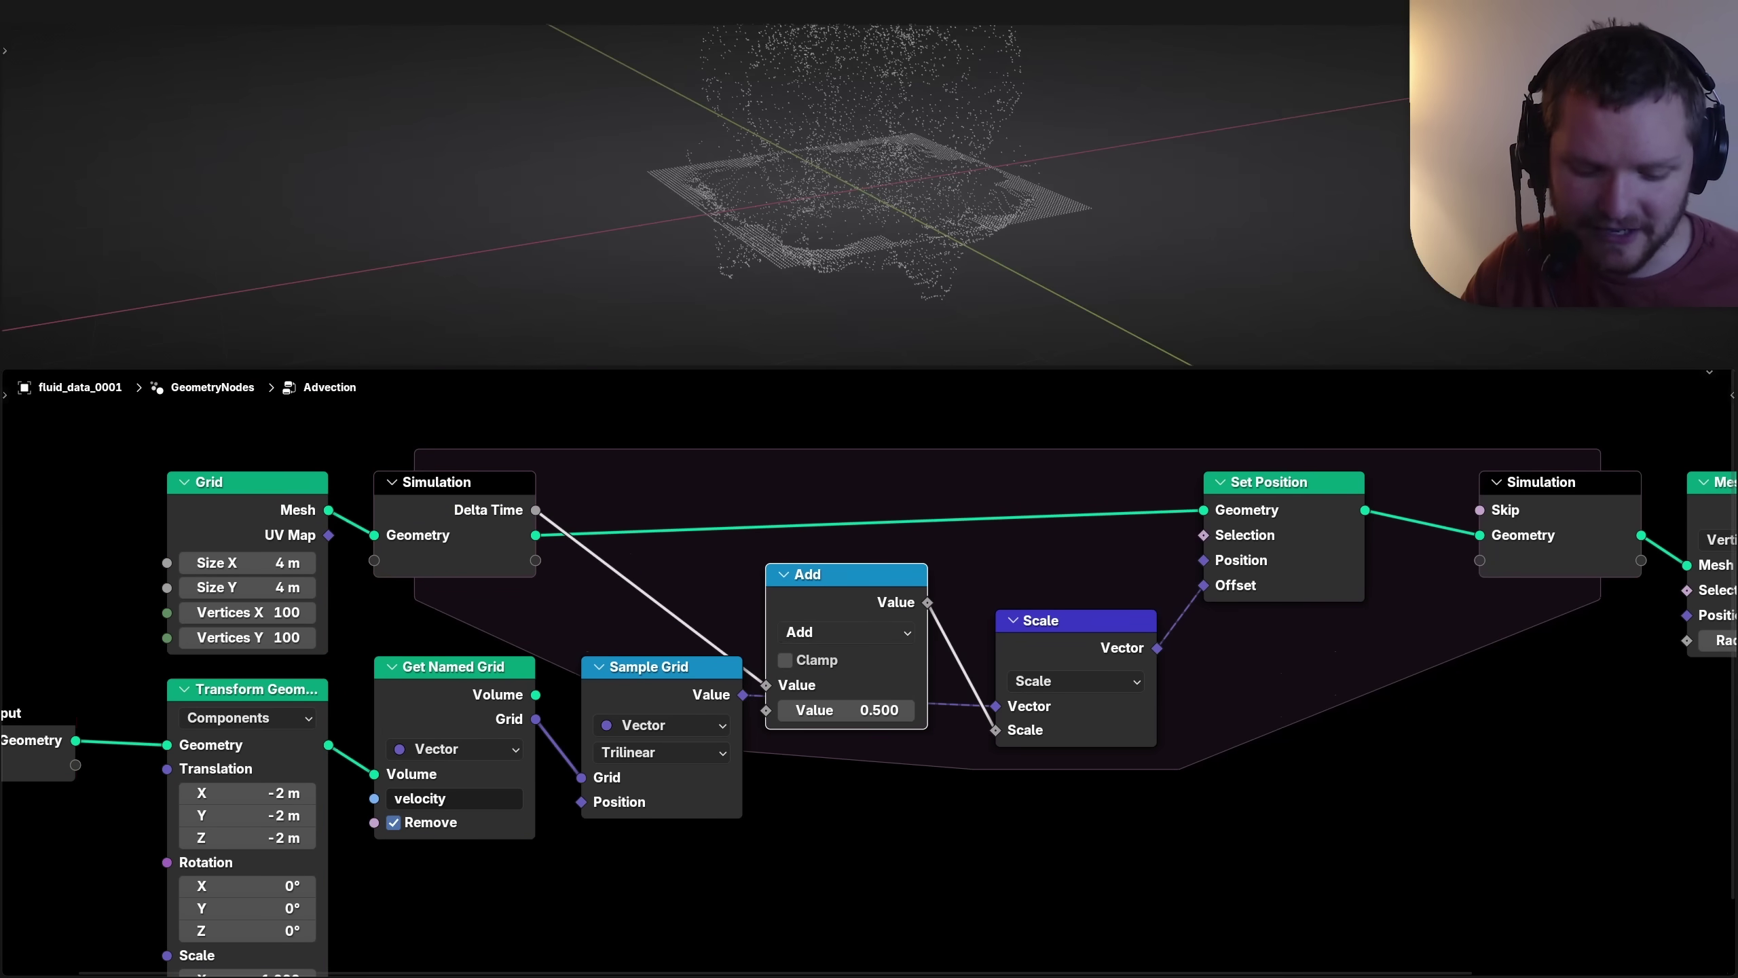
{"action": "left_click", "coordinate": [847, 633]}
{"action": "left_click", "coordinate": [821, 733]}
{"action": "left_click_drag", "start_coordinate": [846, 575], "coordinate": [847, 528]}
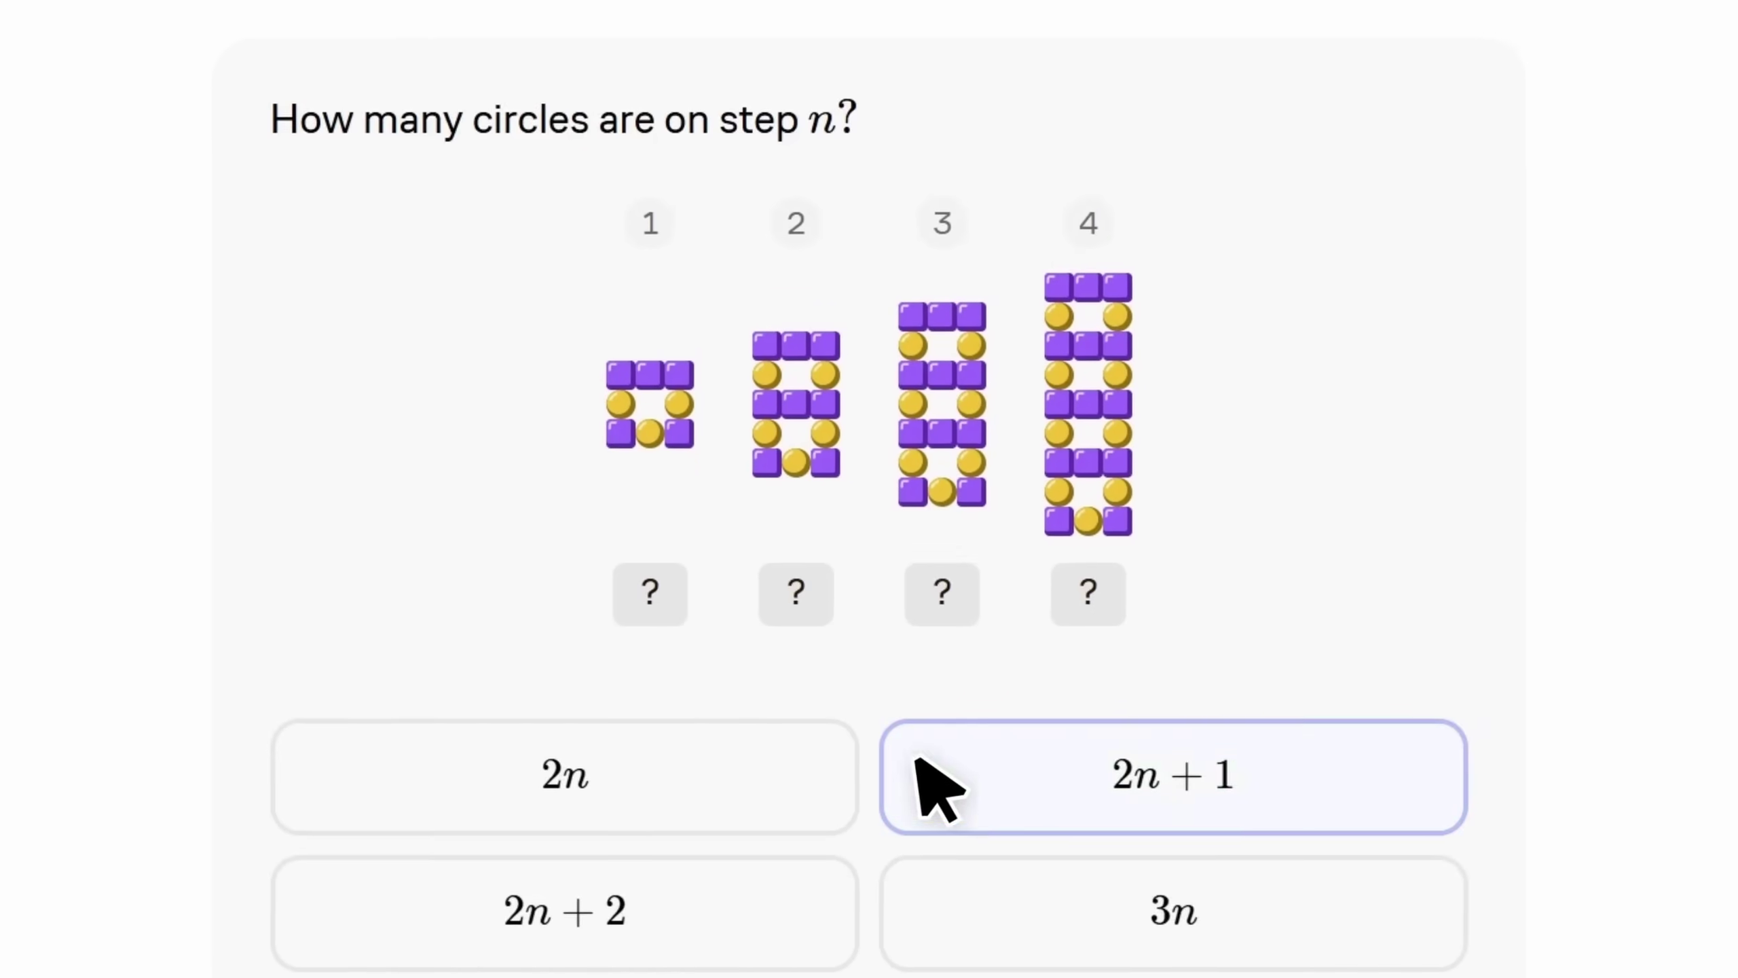
{"action": "left_click", "coordinate": [983, 743]}
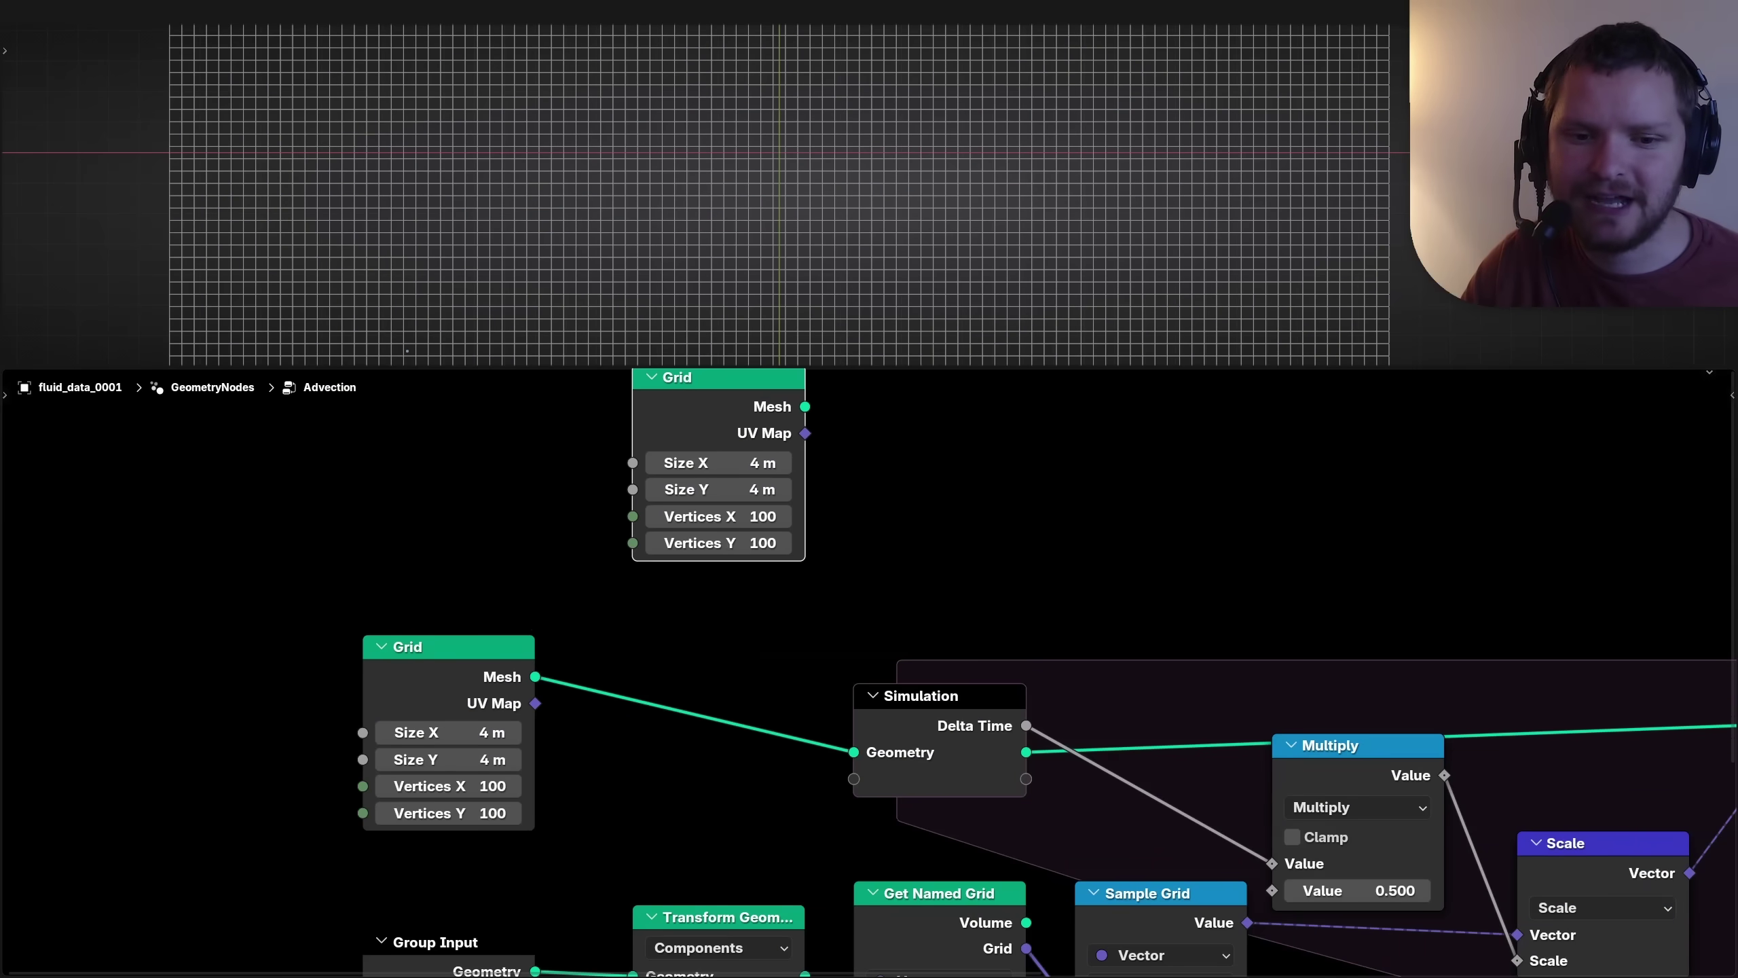
Step: Move the duplicated, unconnected Grid node into empty space and preview its mesh
{"action": "middle_click_drag", "start_coordinate": [705, 411], "coordinate": [424, 636]}
{"action": "left_click_drag", "start_coordinate": [424, 637], "coordinate": [401, 514]}
{"action": "middle_click_drag", "start_coordinate": [401, 515], "coordinate": [313, 595]}
{"action": "left_click", "coordinate": [313, 596], "text": "ctrl+shift"}
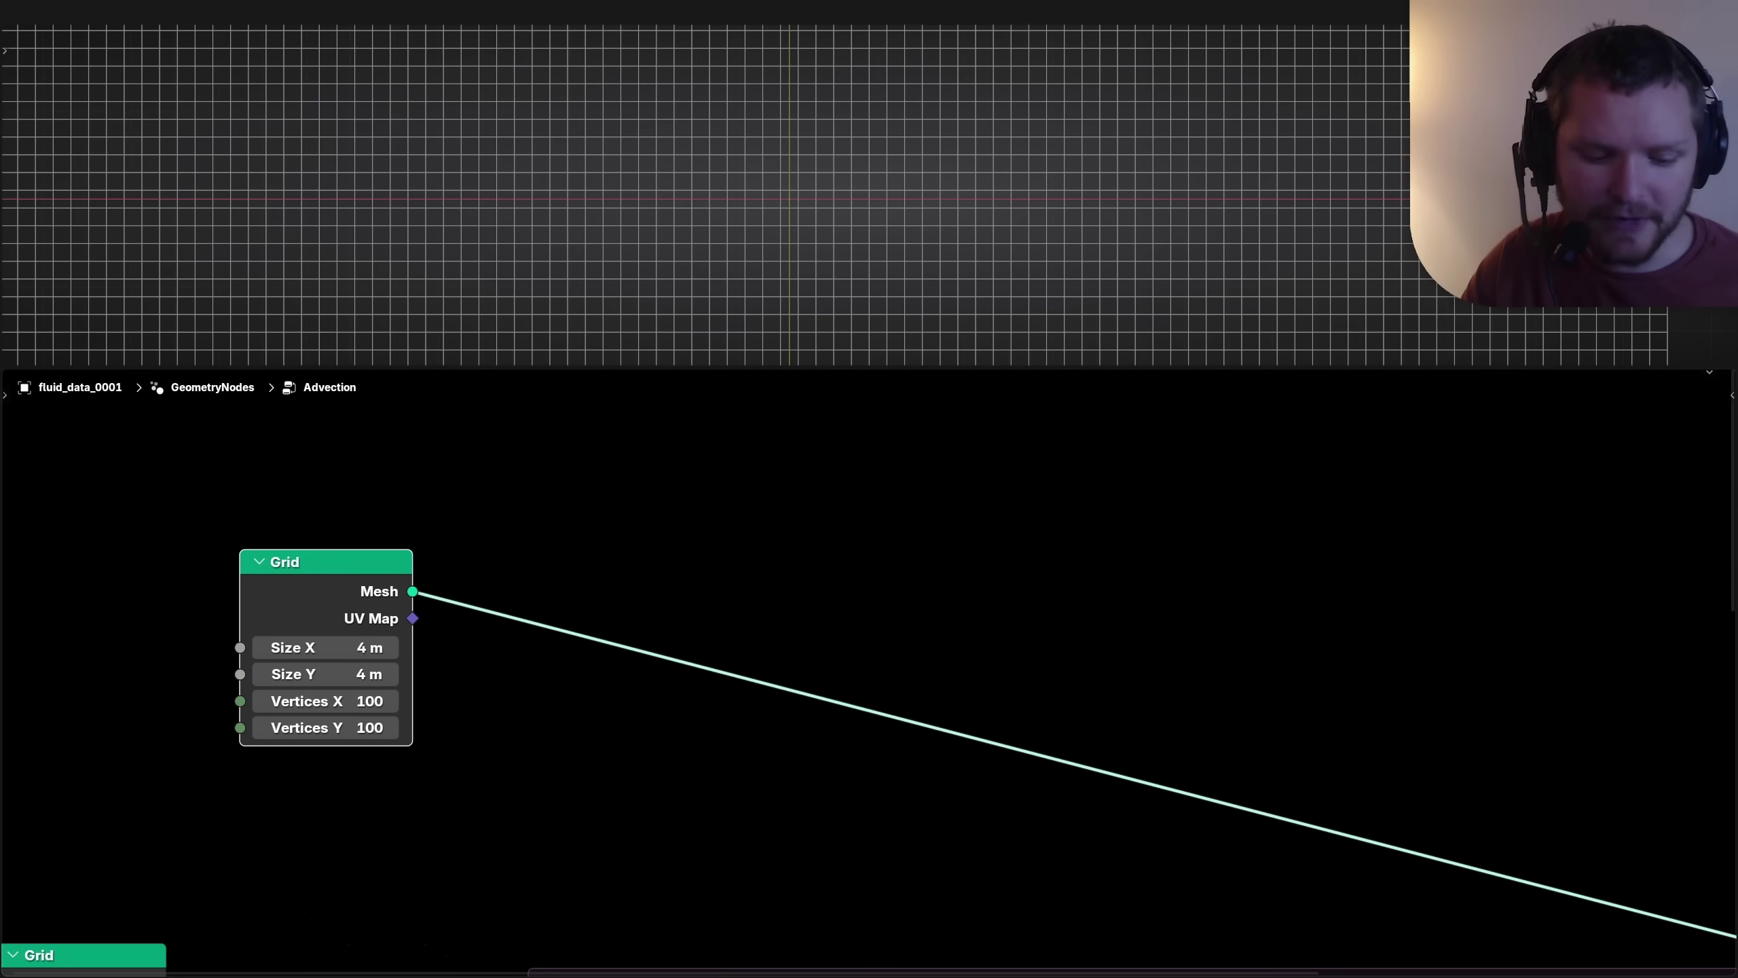
Step: Insert a Delete Geometry node after the duplicated Grid and set its domain to Edge
{"action": "key", "text": "shift+a"}
{"action": "type", "text": "de"}
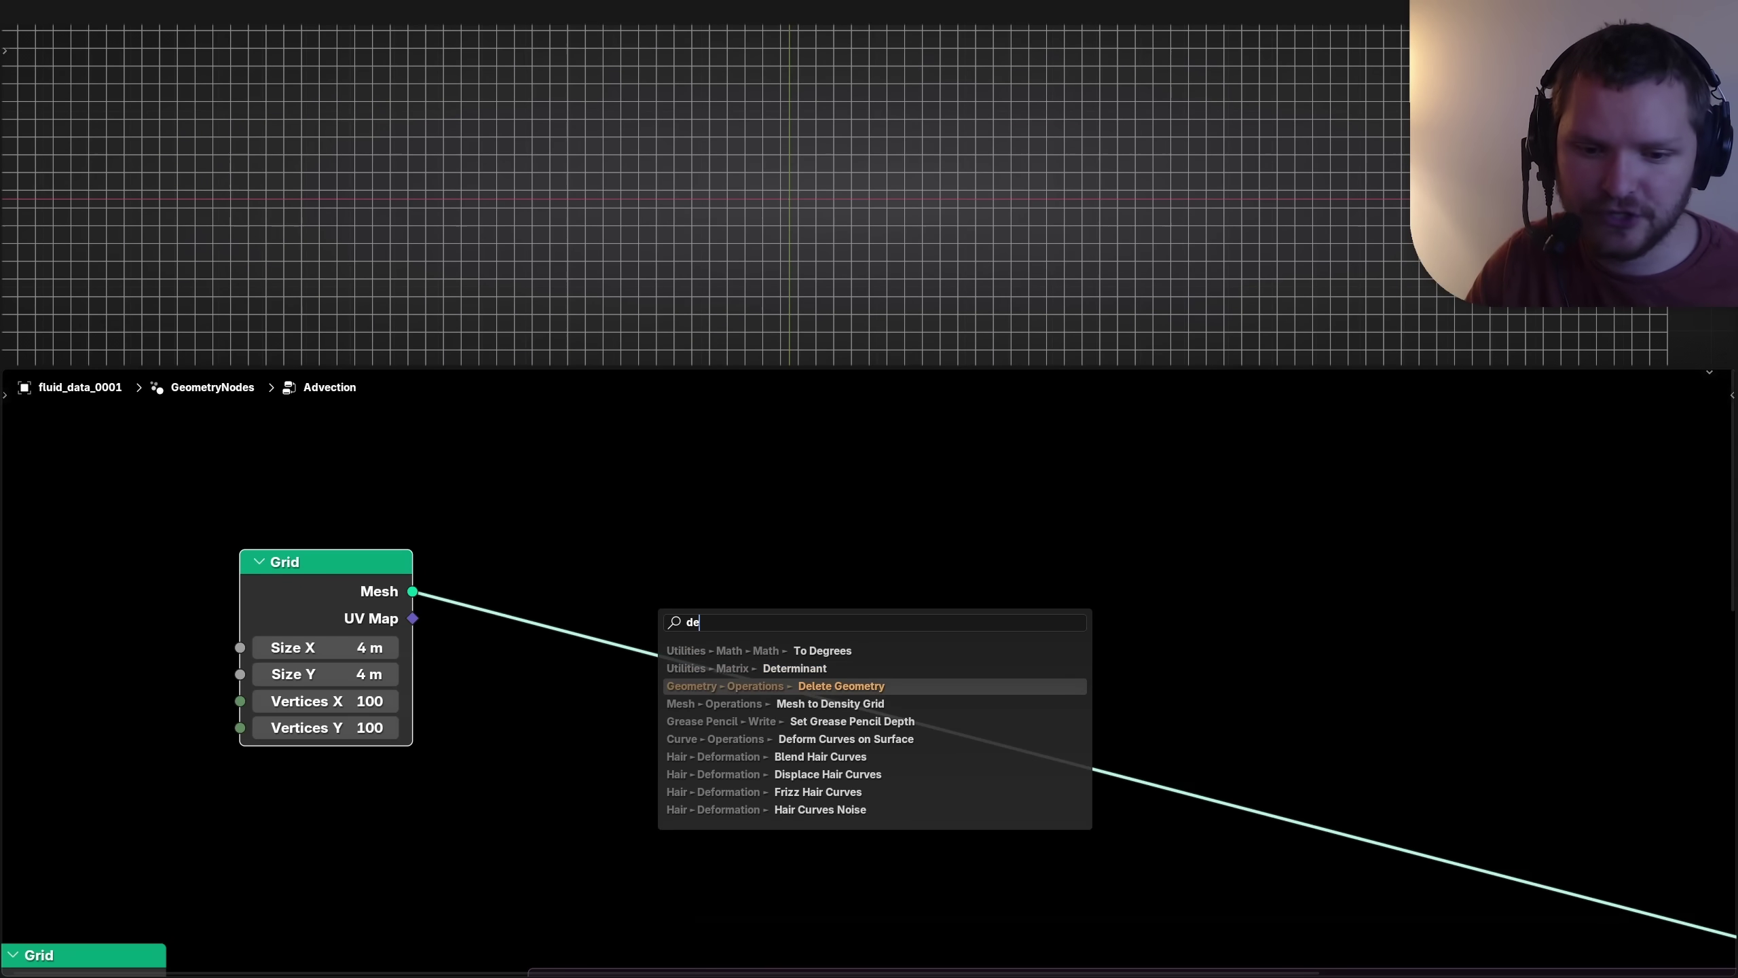
{"action": "key", "text": "Return"}
{"action": "left_click", "coordinate": [645, 514]}
{"action": "left_click", "coordinate": [674, 545]}
{"action": "left_click", "coordinate": [657, 629]}
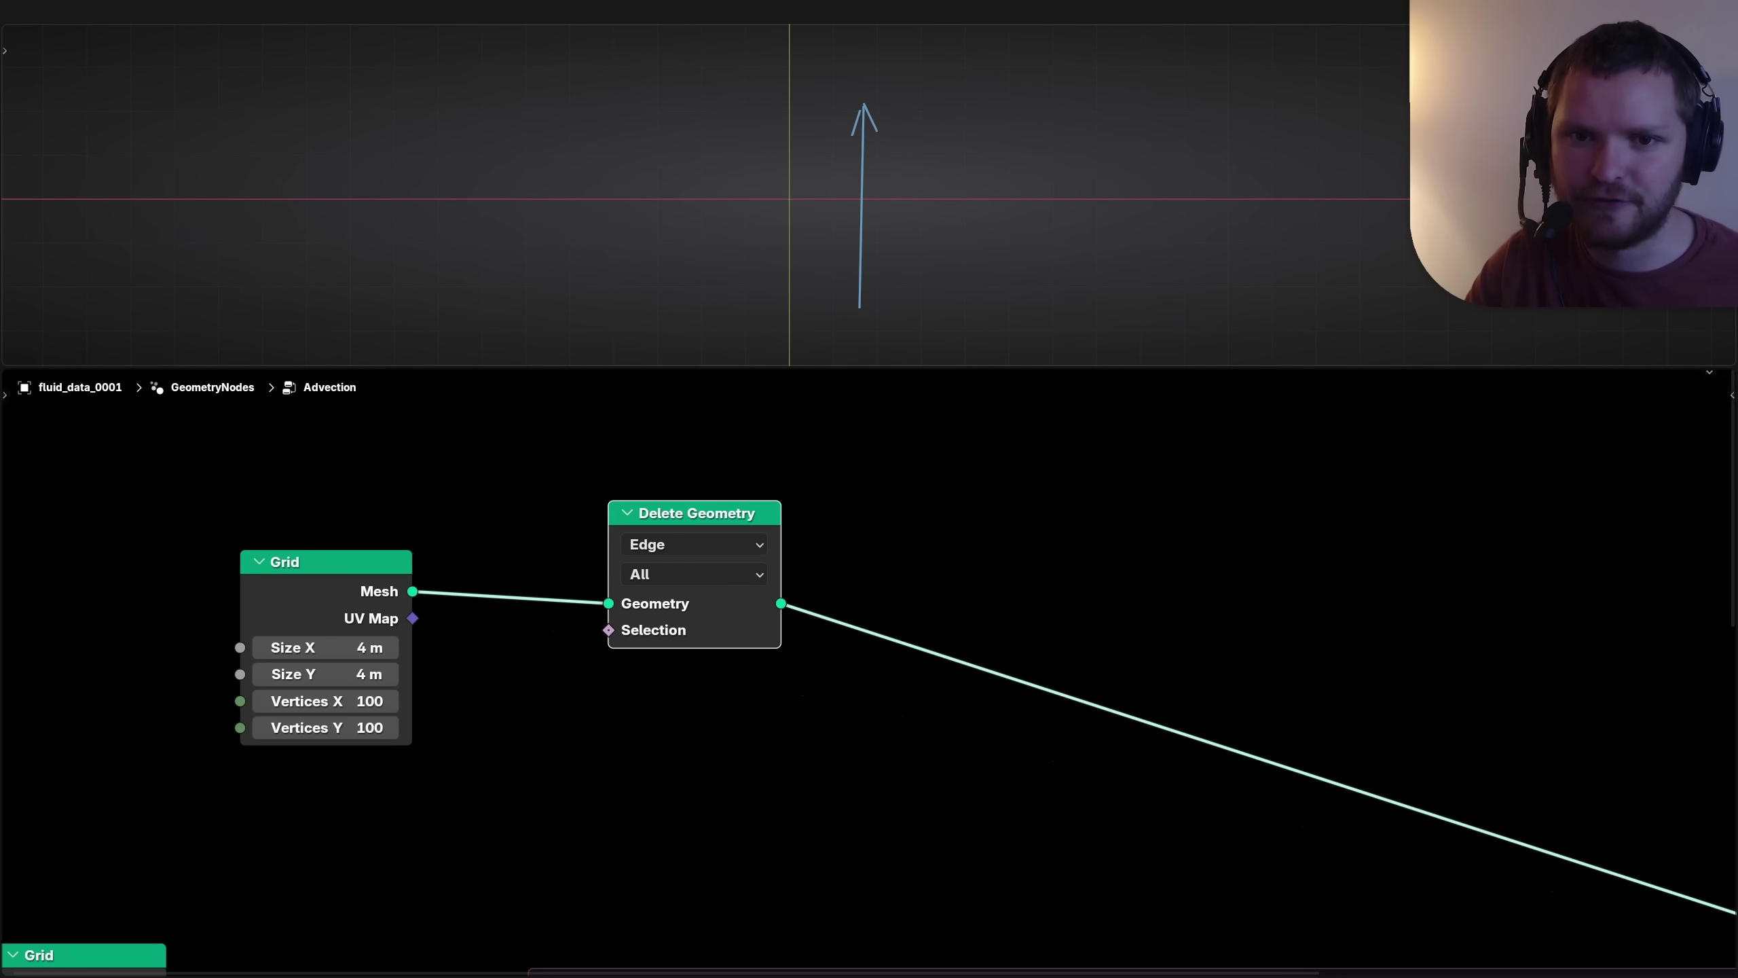
Step: Add an Edge Vertices node and subtract Position 2 from Position 1 with a vector Subtract node
{"action": "key", "text": "shift+a"}
{"action": "type", "text": "edge v"}
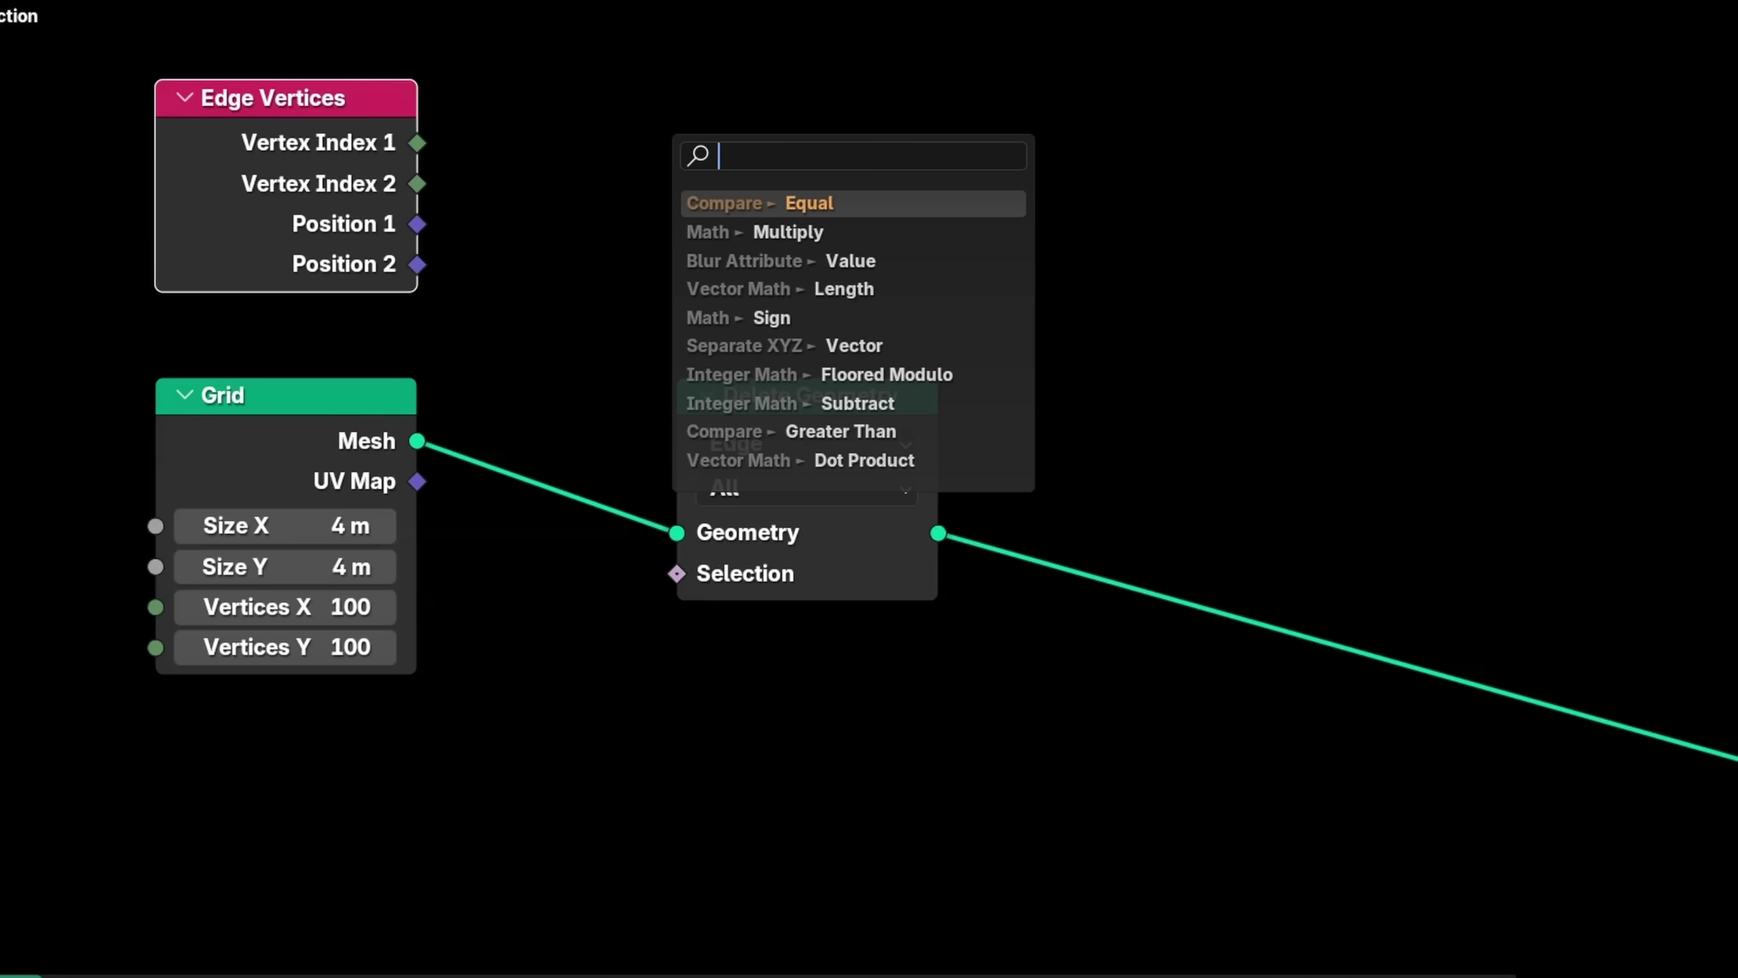
{"action": "type", "text": "su"}
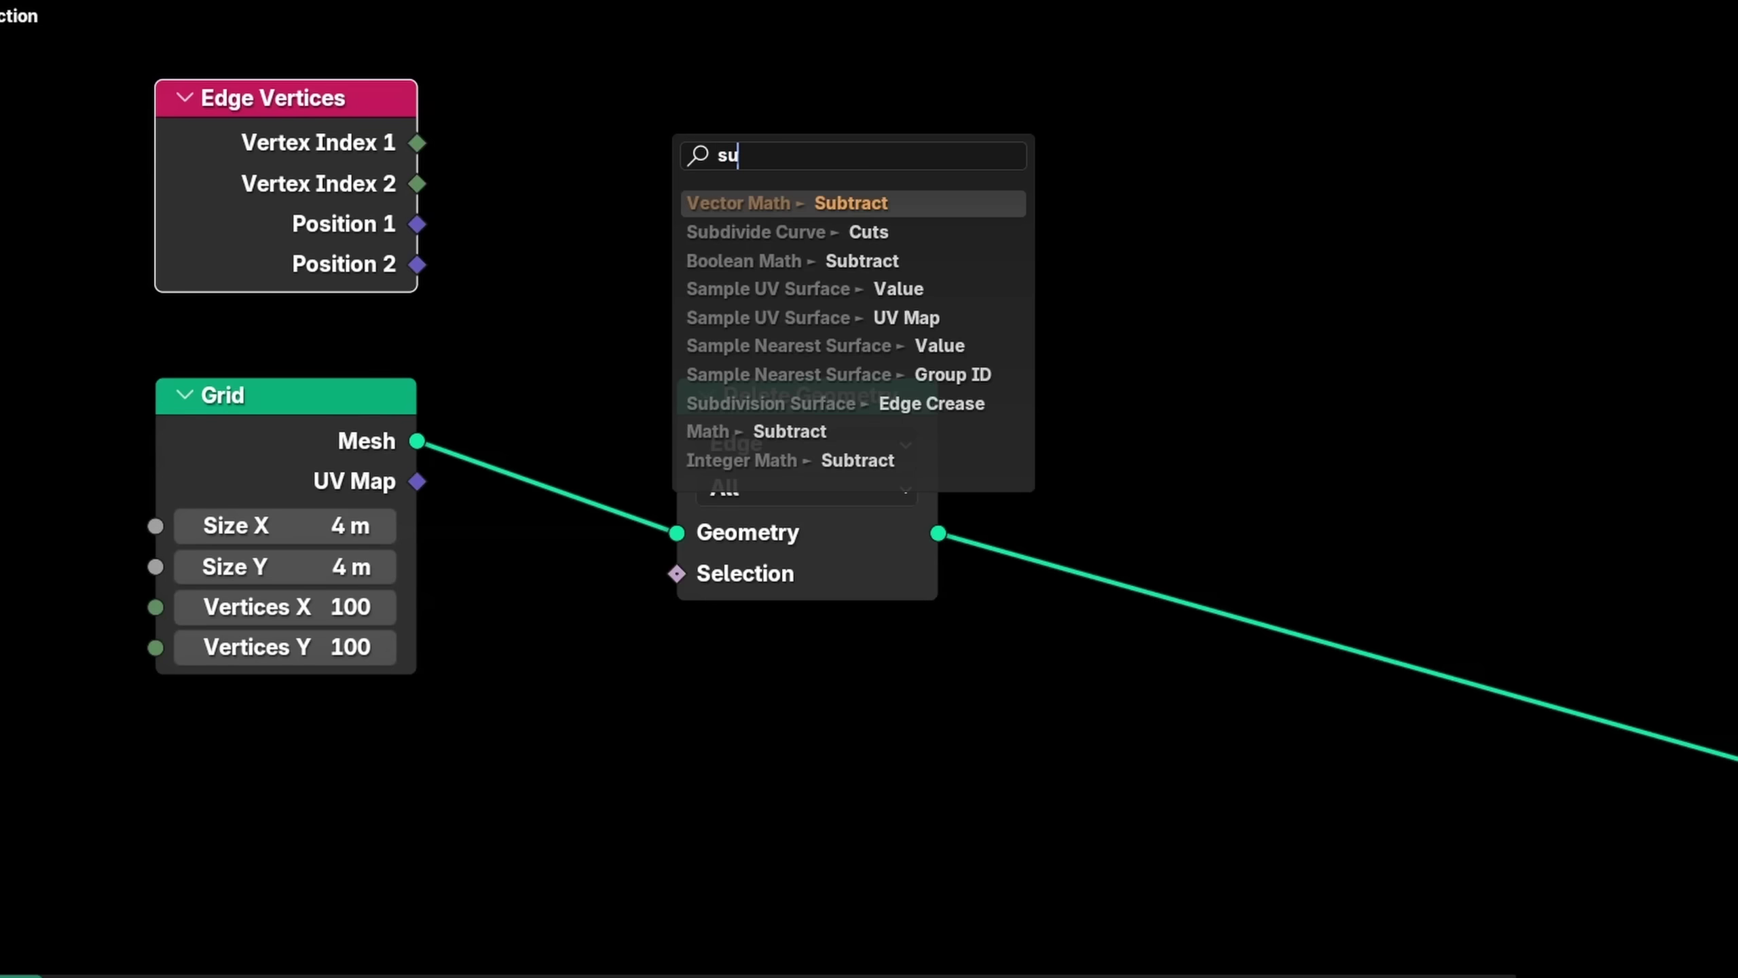
{"action": "key", "text": "Return"}
{"action": "left_click_drag", "start_coordinate": [206, 459], "coordinate": [465, 360]}
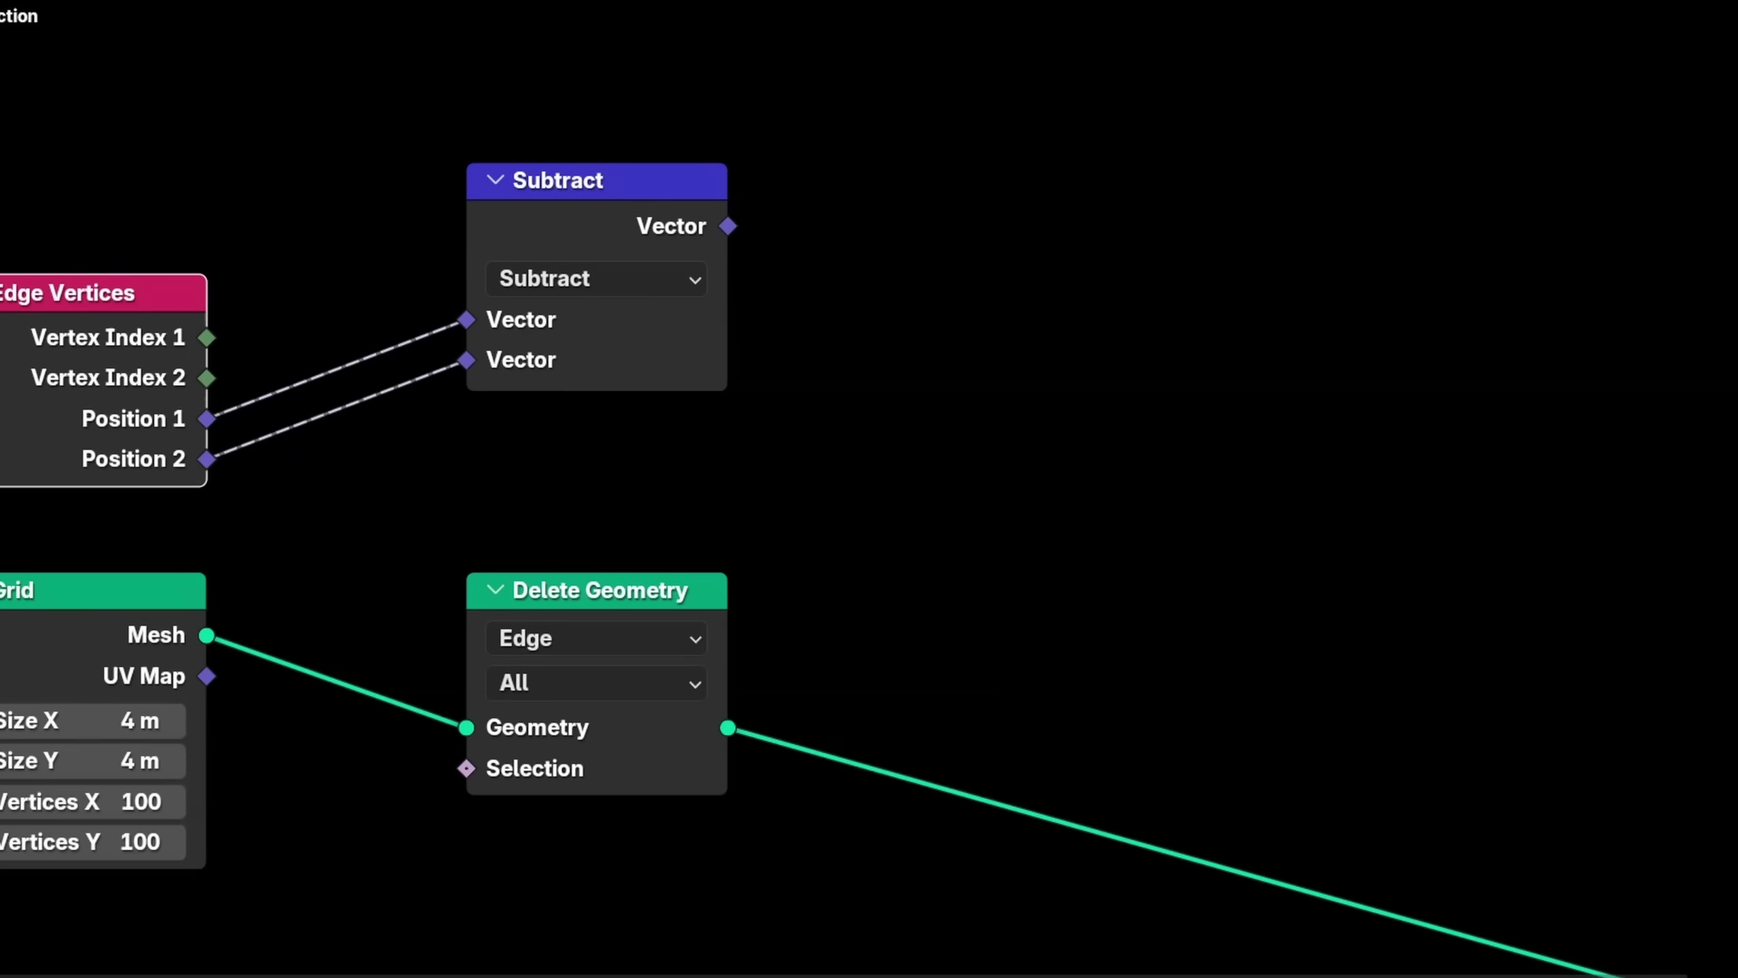
{"action": "left_click_drag", "start_coordinate": [568, 205], "coordinate": [530, 243]}
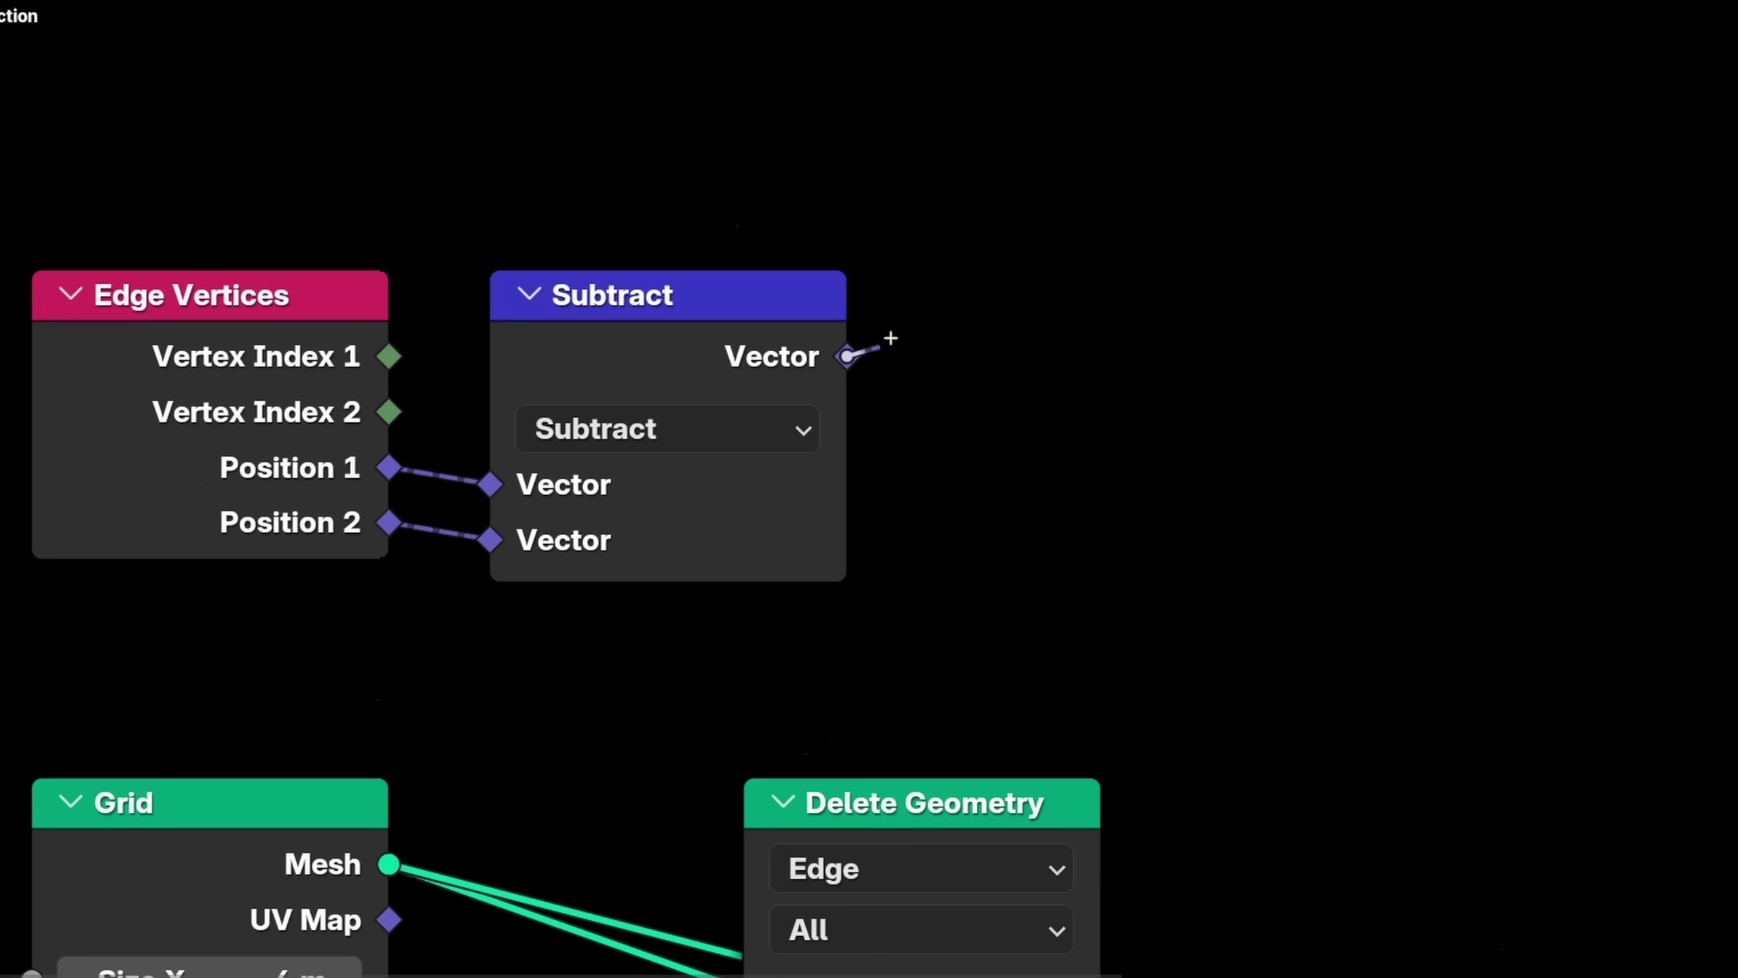
Step: Split the subtracted vector with Separate XYZ and compare its Y component as Greater Than 0.001
{"action": "left_click_drag", "start_coordinate": [890, 338], "coordinate": [999, 345]}
{"action": "type", "text": "separ"}
{"action": "key", "text": "Return"}
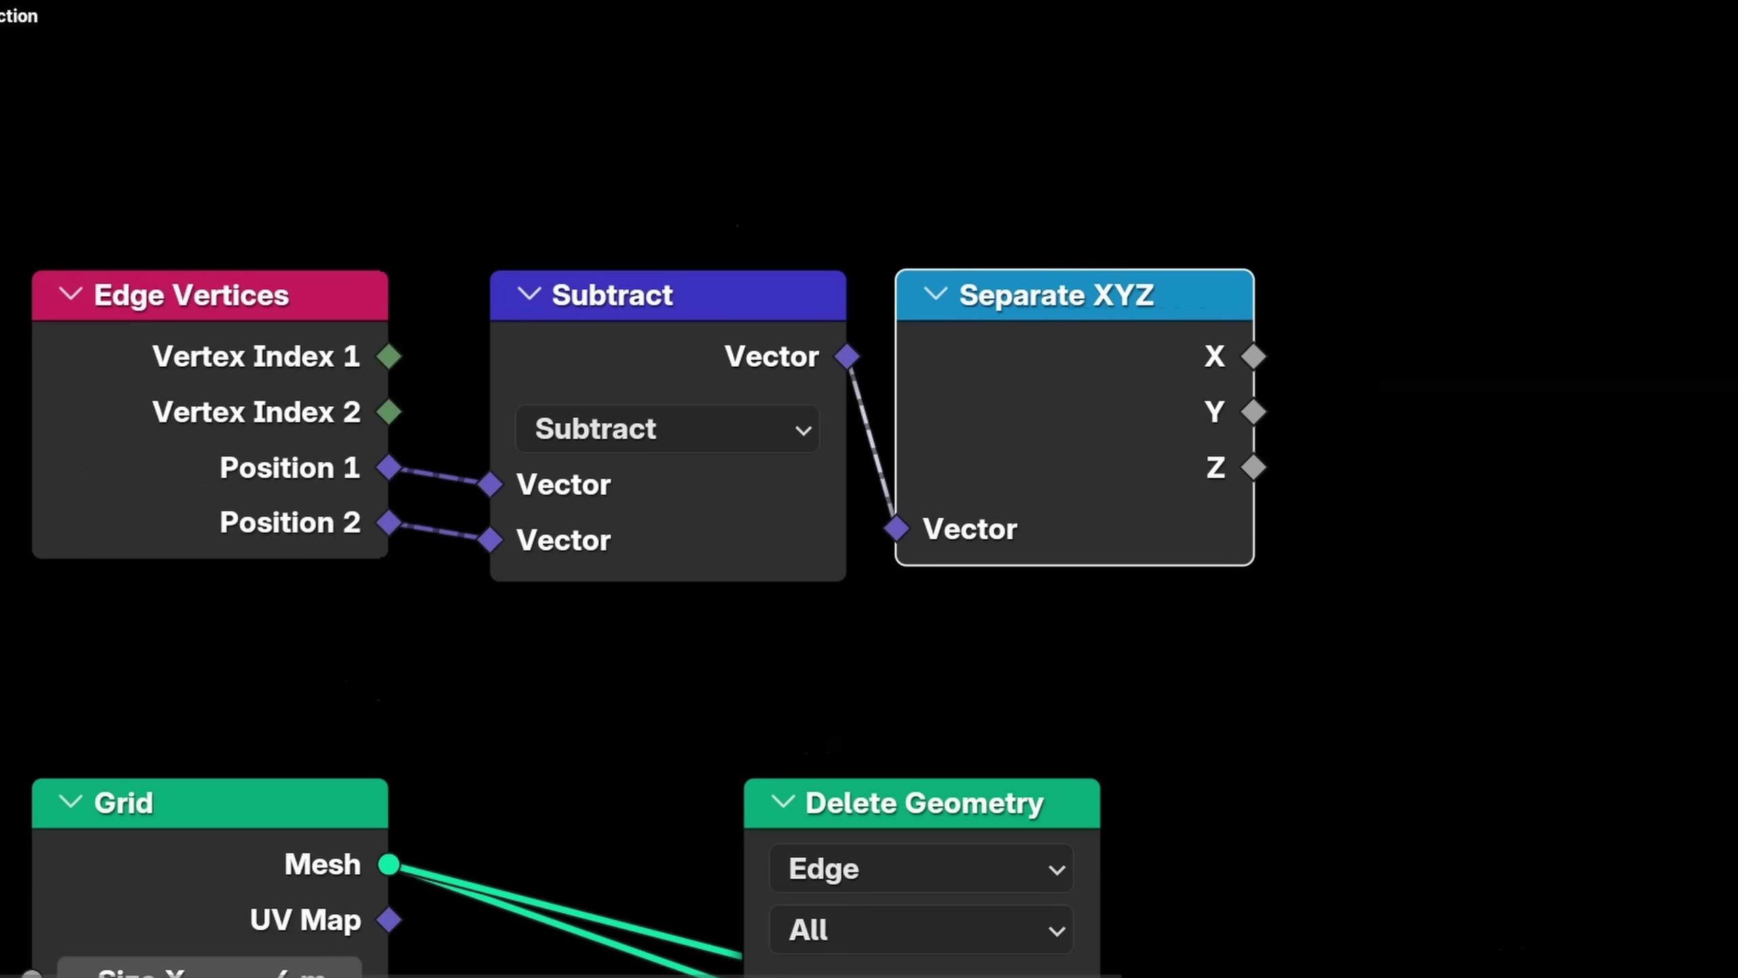
{"action": "left_click_drag", "start_coordinate": [1253, 412], "coordinate": [1467, 334]}
{"action": "type", "text": "grea"}
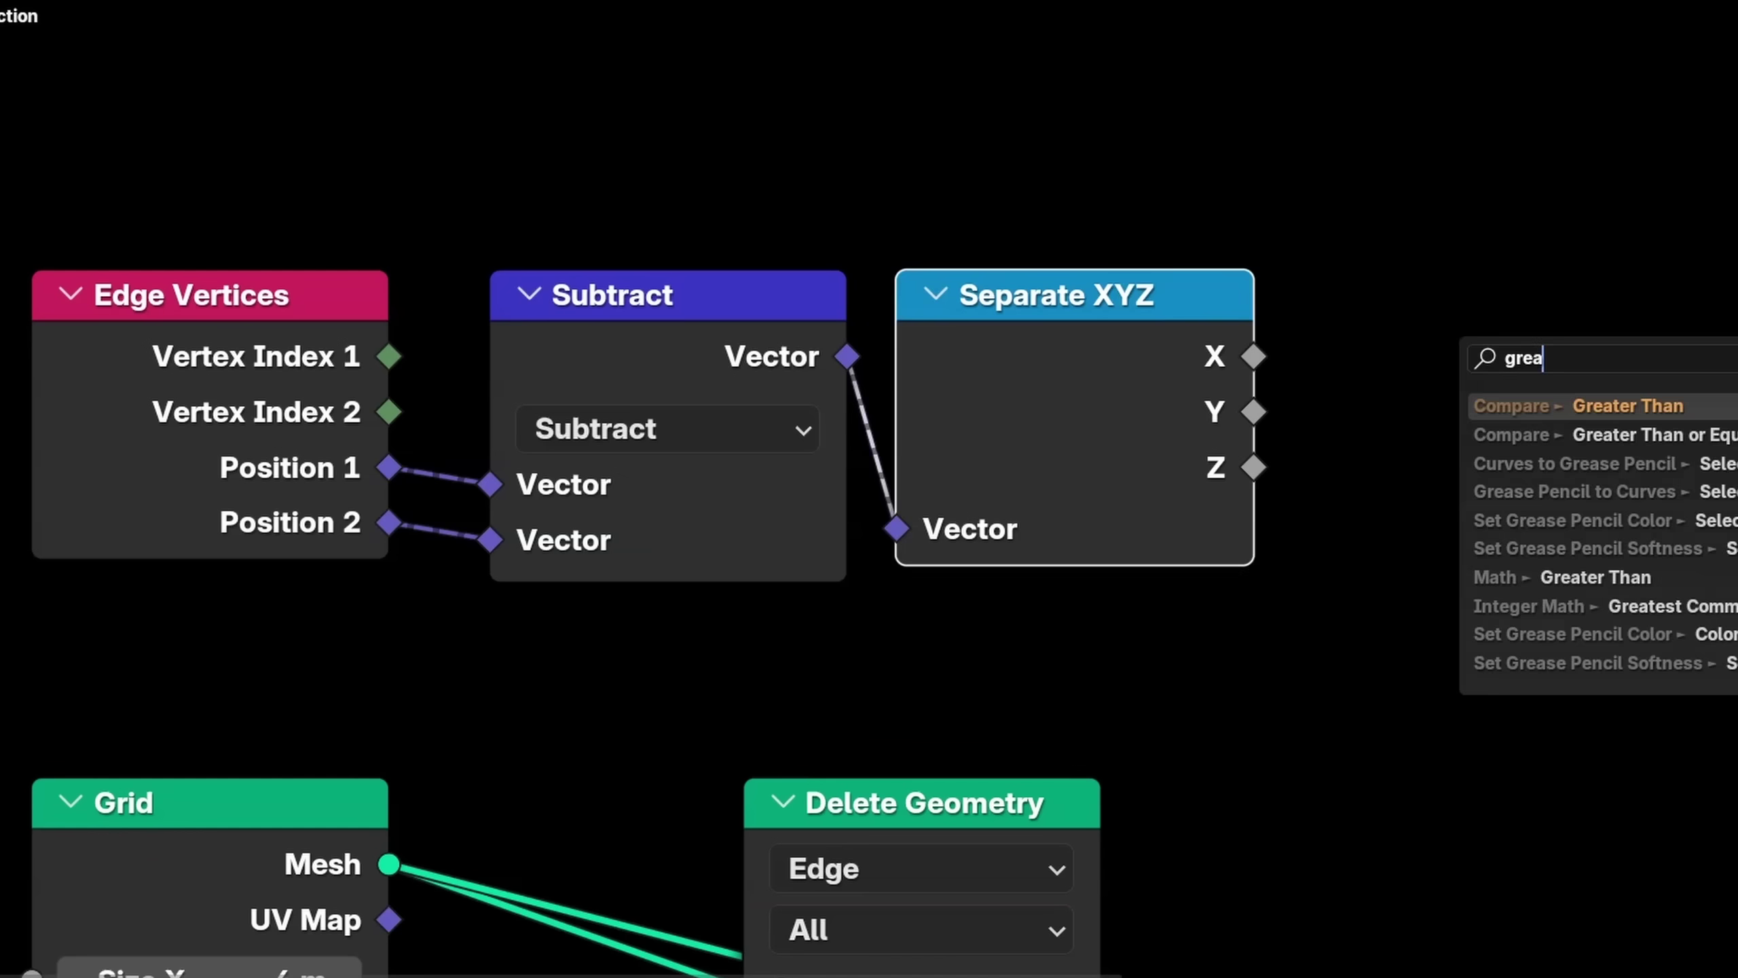
{"action": "key", "text": "Return"}
{"action": "left_click", "coordinate": [1481, 595]}
{"action": "type", "text": ".00"}
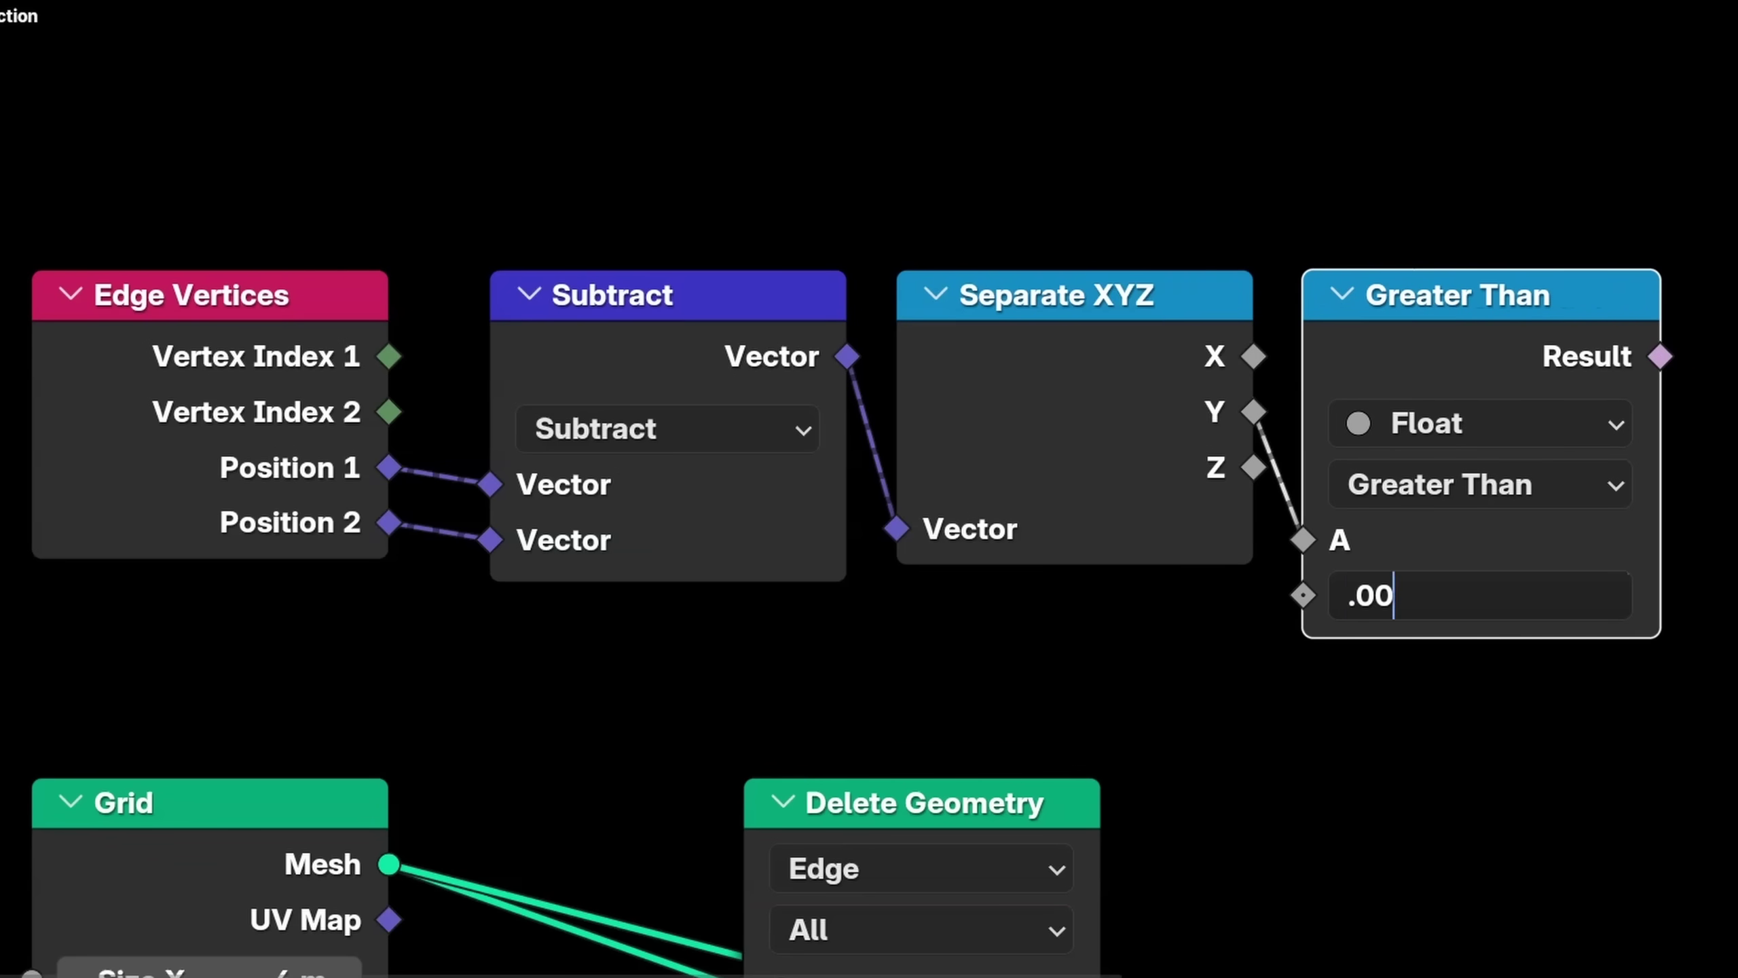
{"action": "type", "text": "1"}
{"action": "key", "text": "Return"}
Step: Link the comparison result to the Delete Geometry selection and preview the grid with the deletion muted and unmuted
{"action": "left_click_drag", "start_coordinate": [986, 485], "coordinate": [1111, 874]}
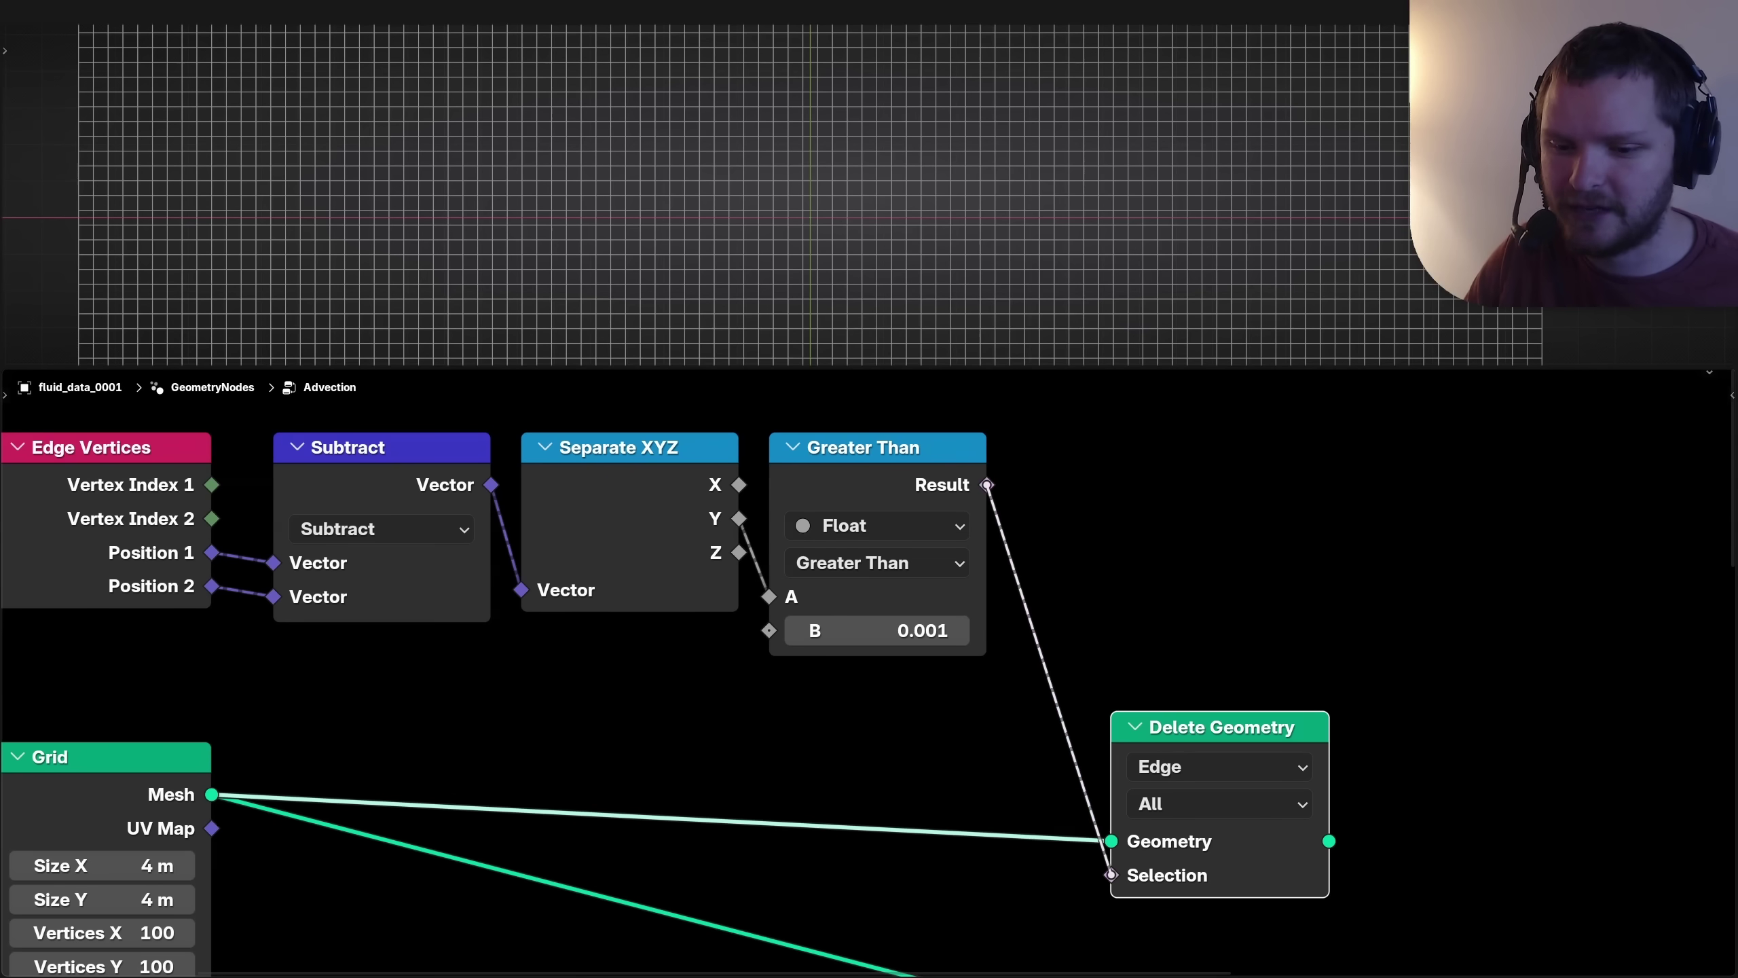
{"action": "left_click", "coordinate": [1221, 727], "text": "ctrl+shift"}
{"action": "key", "text": "m"}
{"action": "key", "text": "m"}
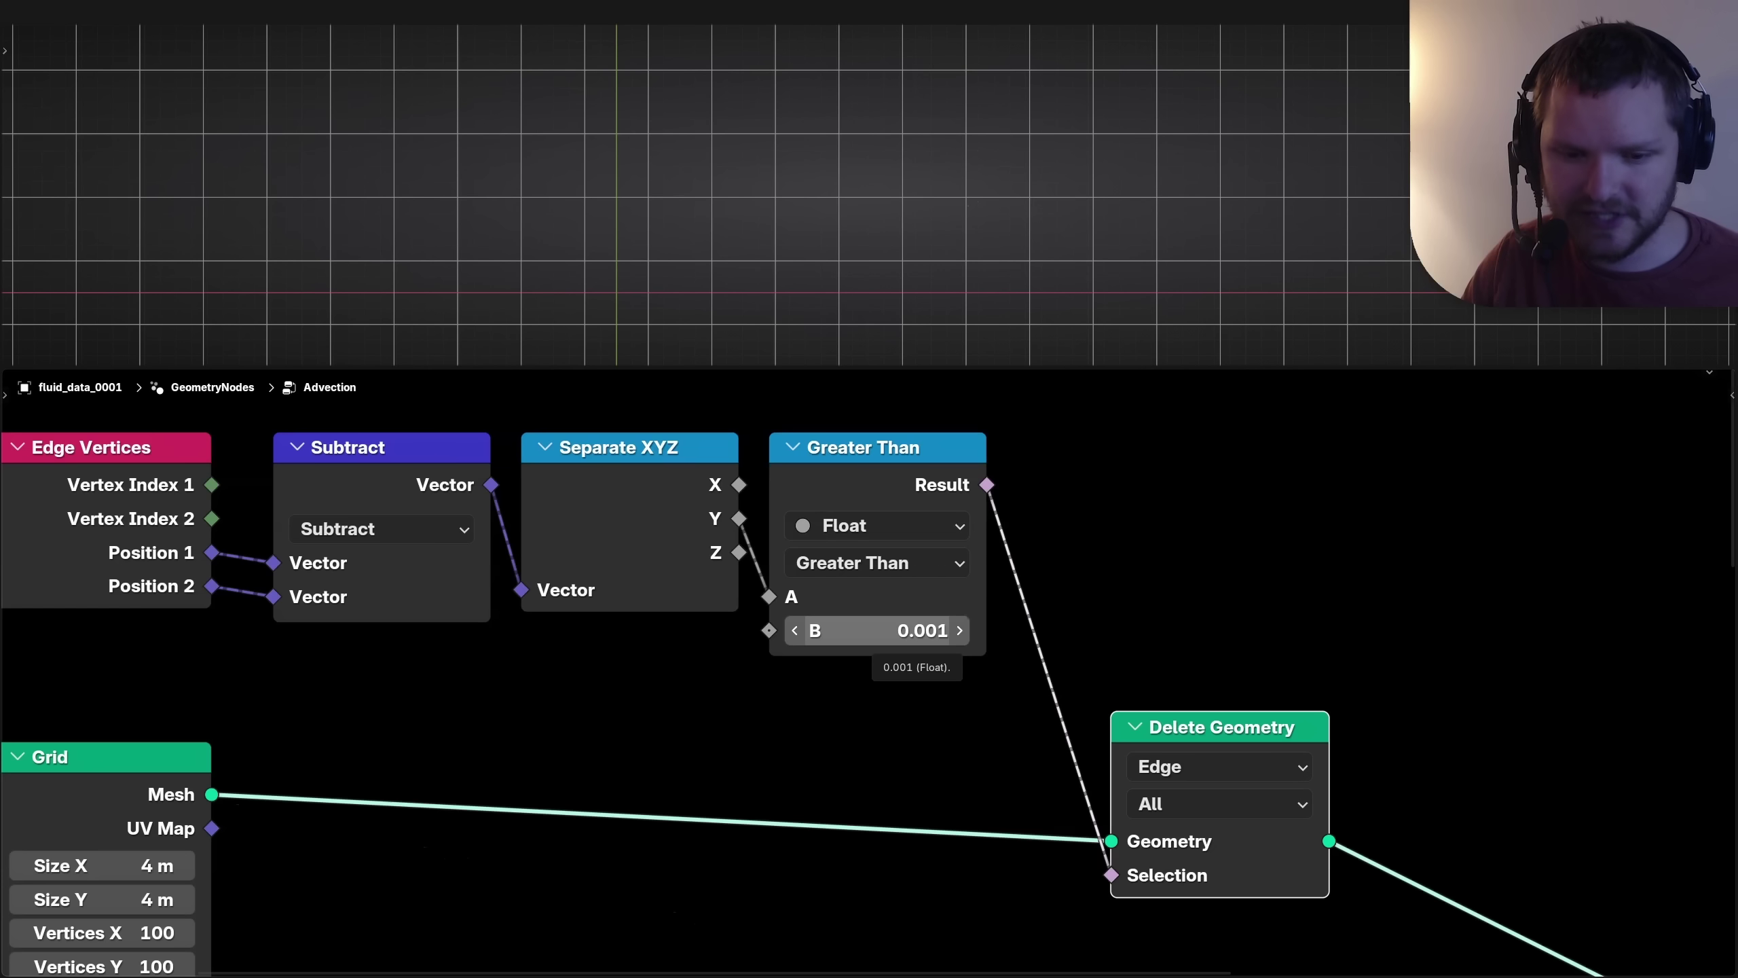
Step: Switch the Y comparison to Less Than with a B value of -0.001
{"action": "left_click", "coordinate": [876, 563]}
{"action": "left_click", "coordinate": [834, 632]}
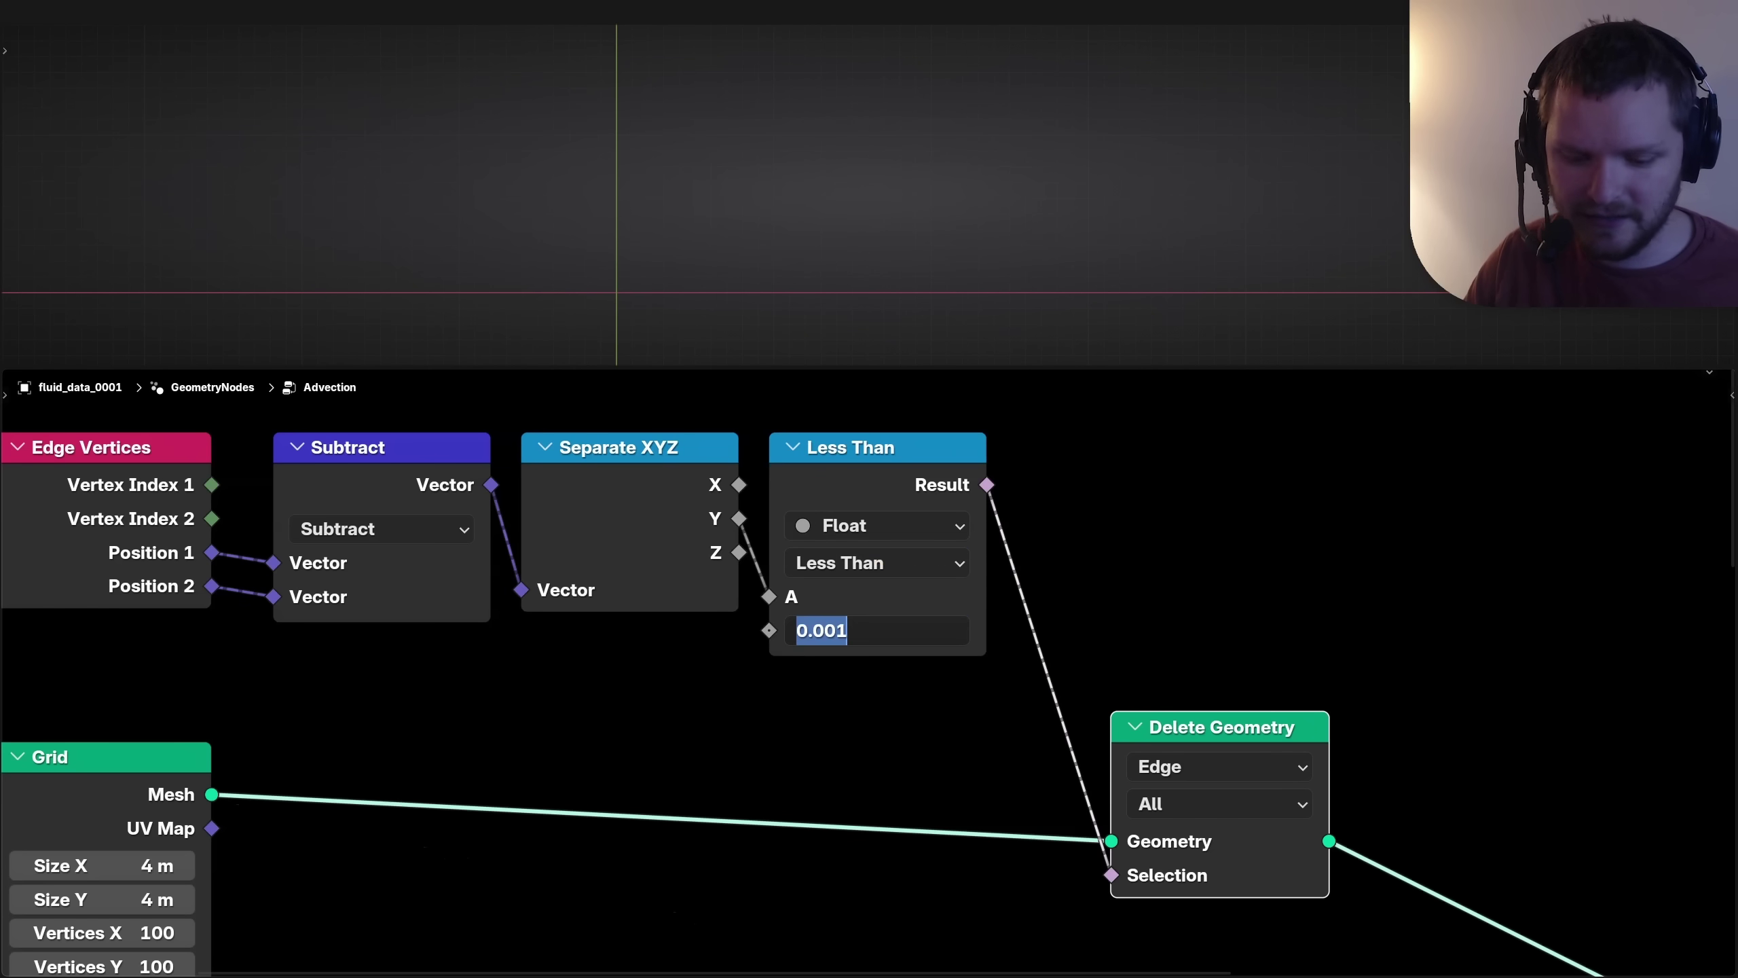
{"action": "key", "text": "Return"}
{"action": "scroll", "coordinate": [869, 195], "scroll_direction": "down", "scroll_amount": 8}
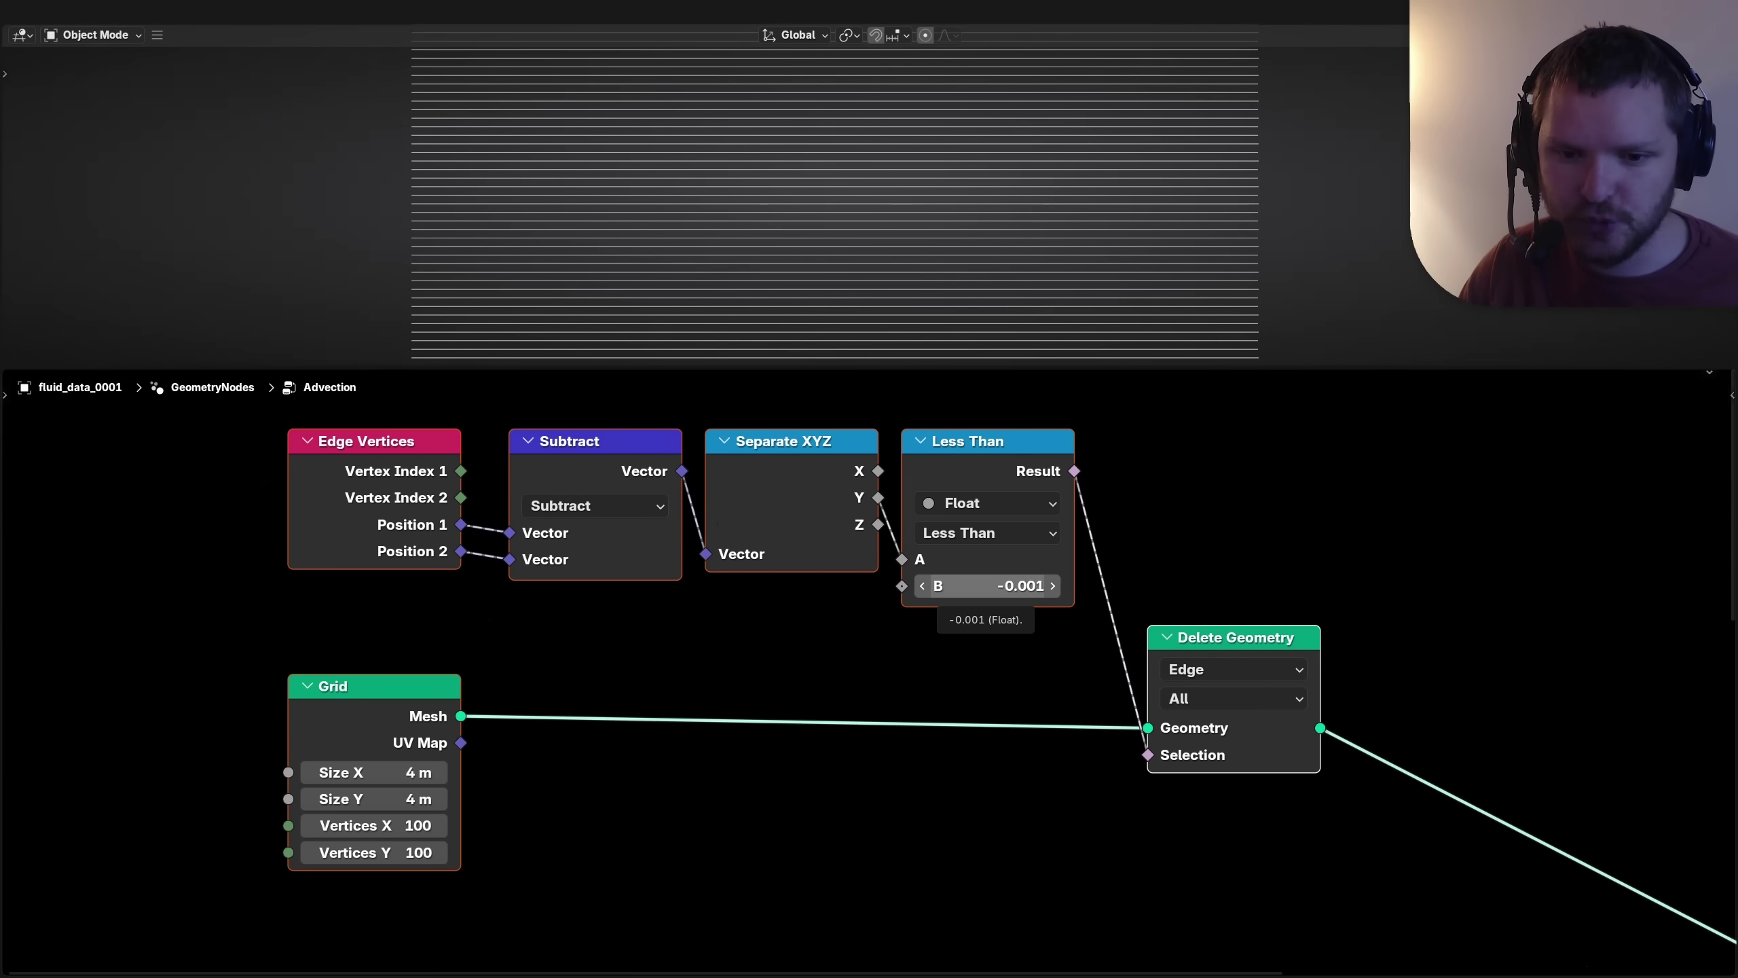
Step: Group the edge-selection nodes with the Grid and expose the Grid's Vertices X as a group input
{"action": "key", "text": "ctrl+g"}
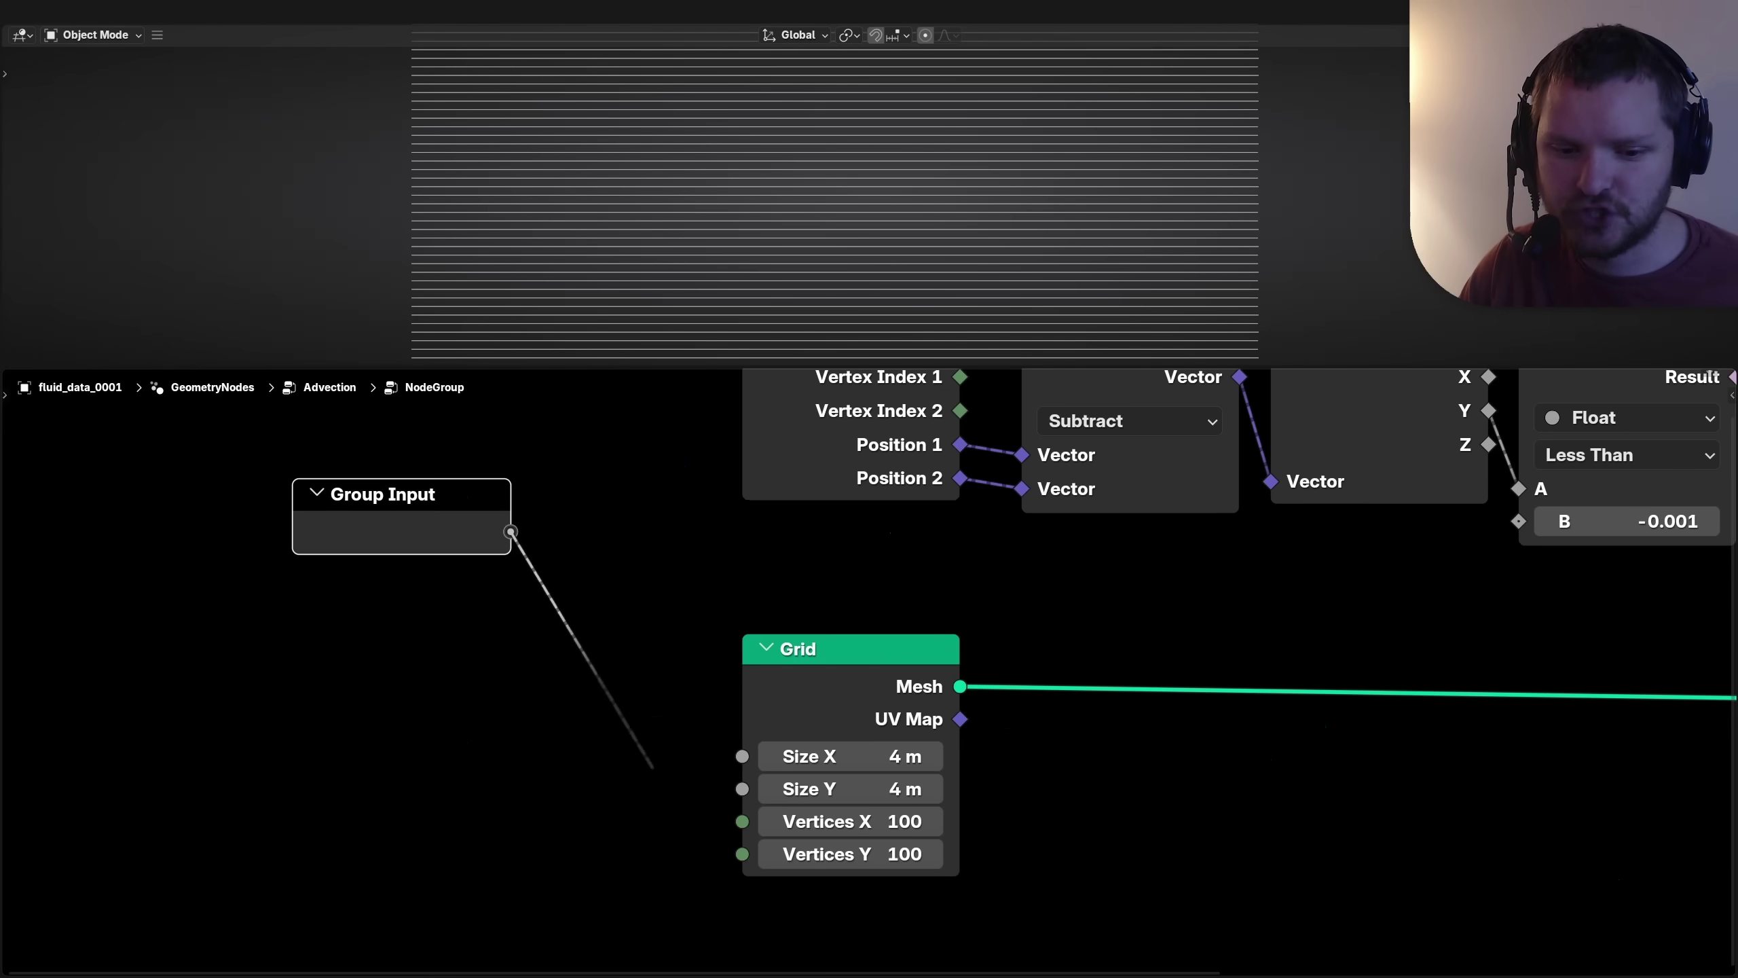
{"action": "left_click_drag", "start_coordinate": [653, 768], "coordinate": [742, 821]}
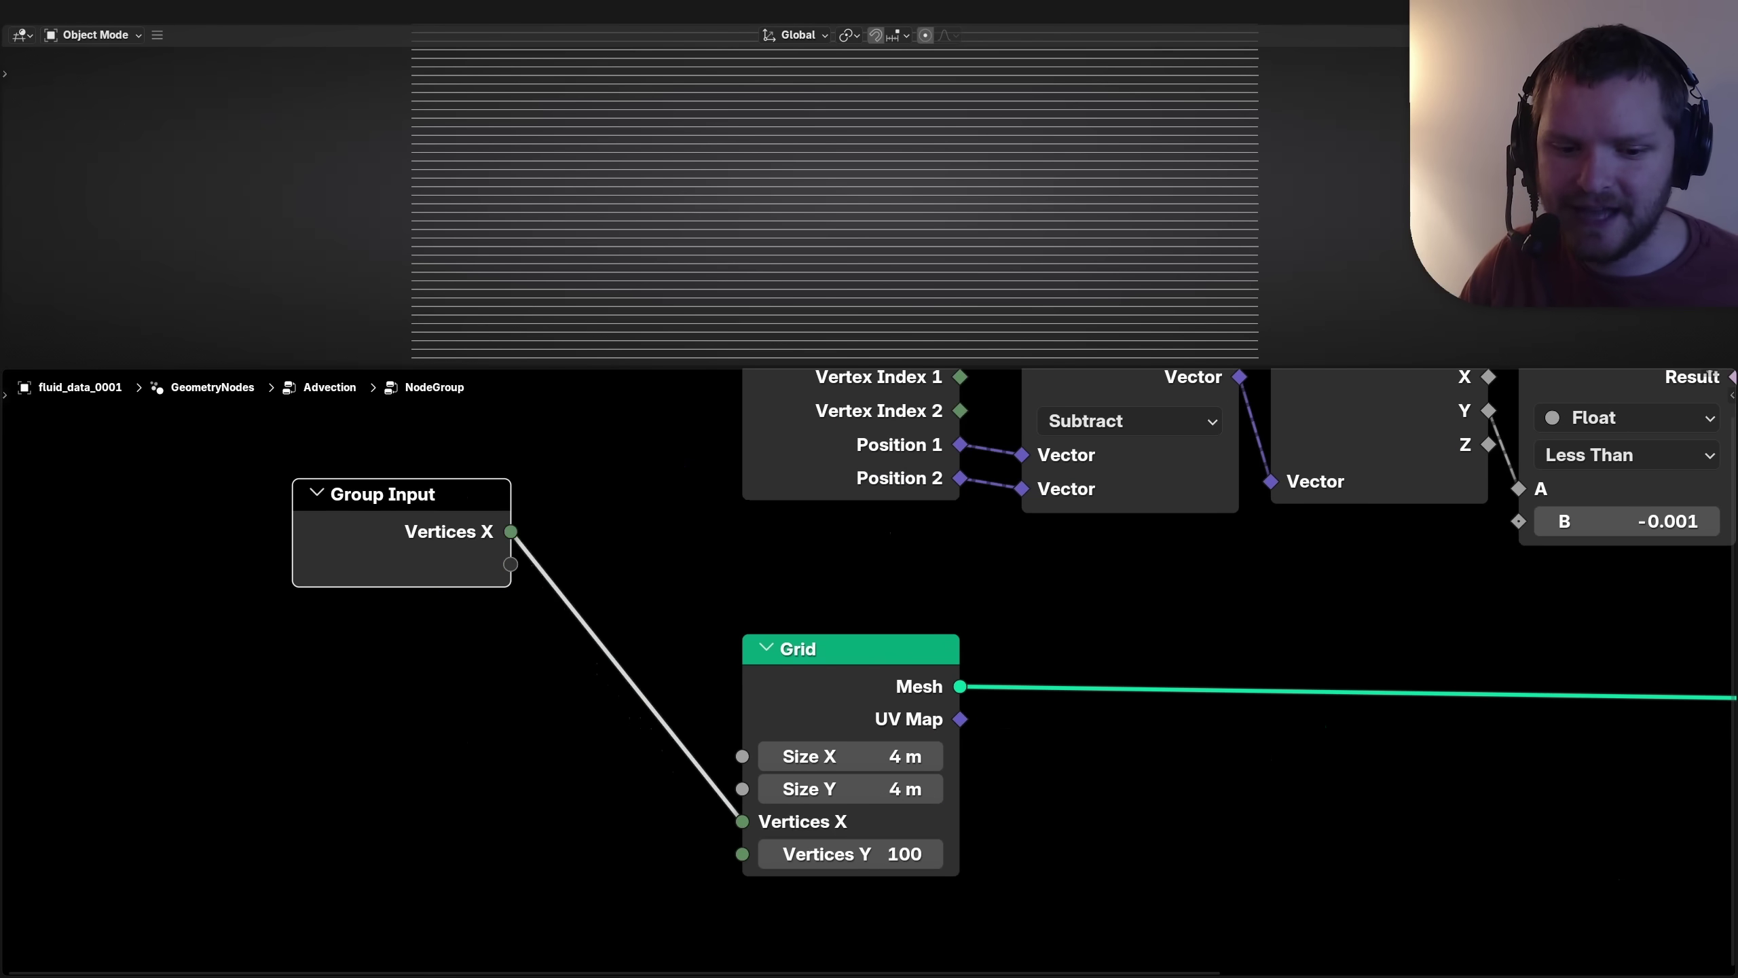
Step: Expose the Grid's Vertices Y as a group input and rename the node group Custom Grid
{"action": "left_click_drag", "start_coordinate": [510, 564], "coordinate": [742, 852]}
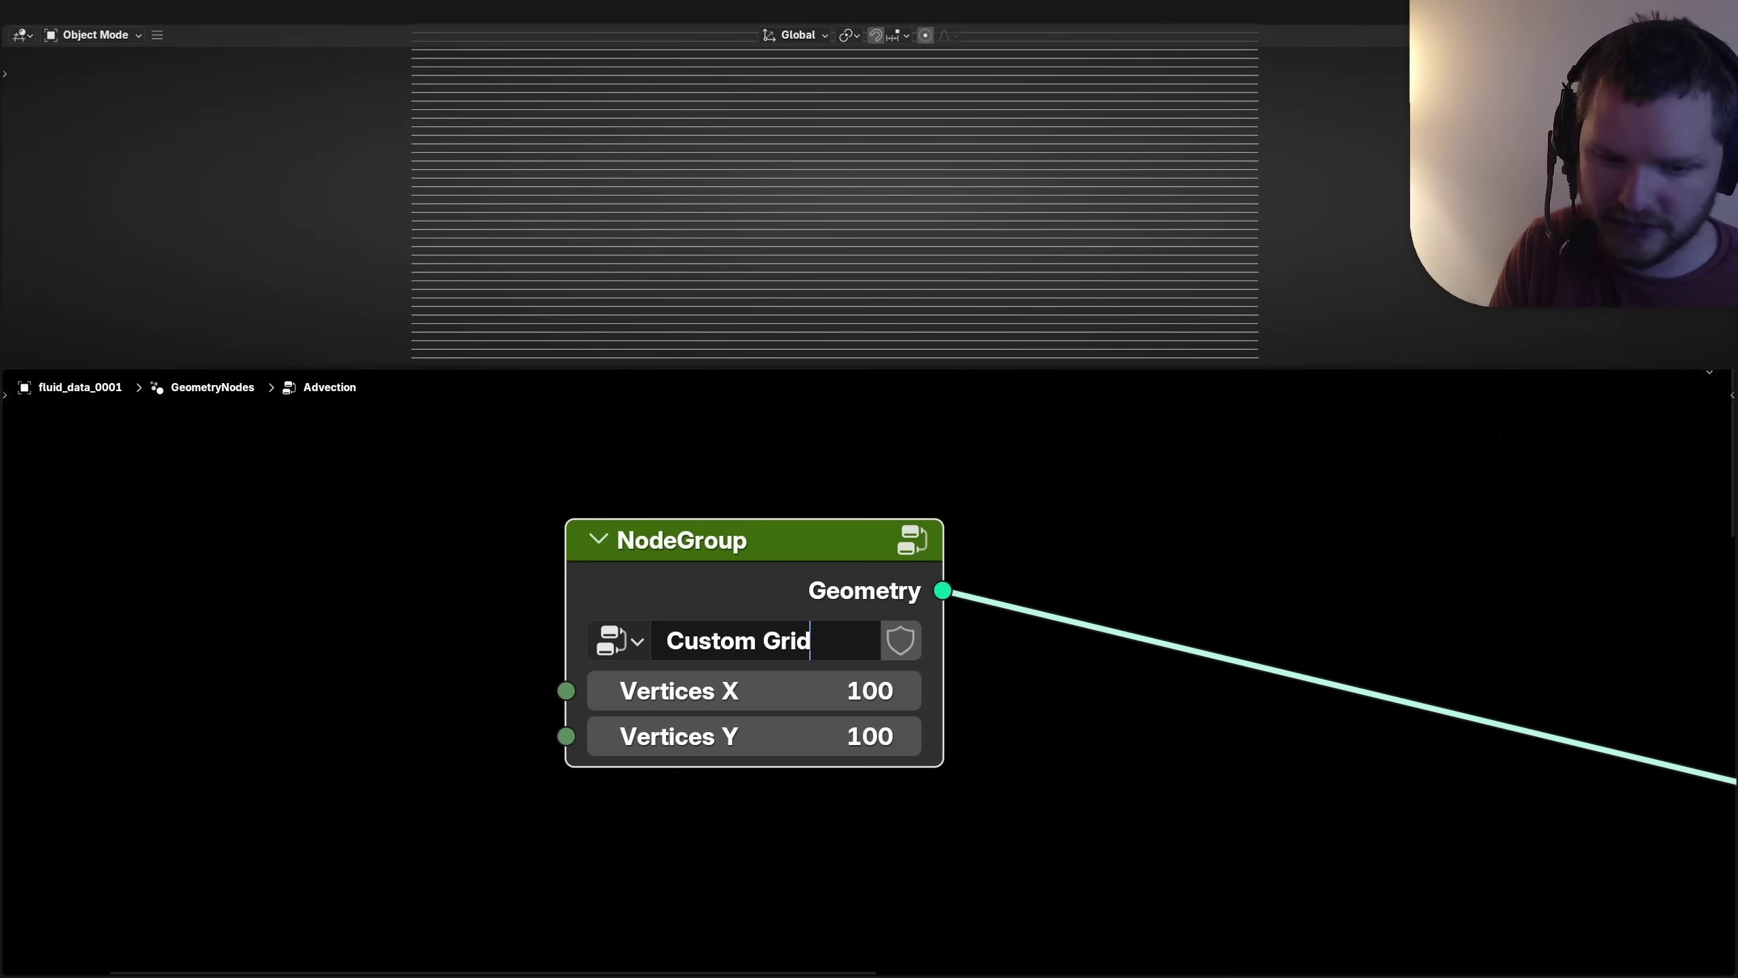
{"action": "key", "text": "Return"}
{"action": "key", "text": "Home"}
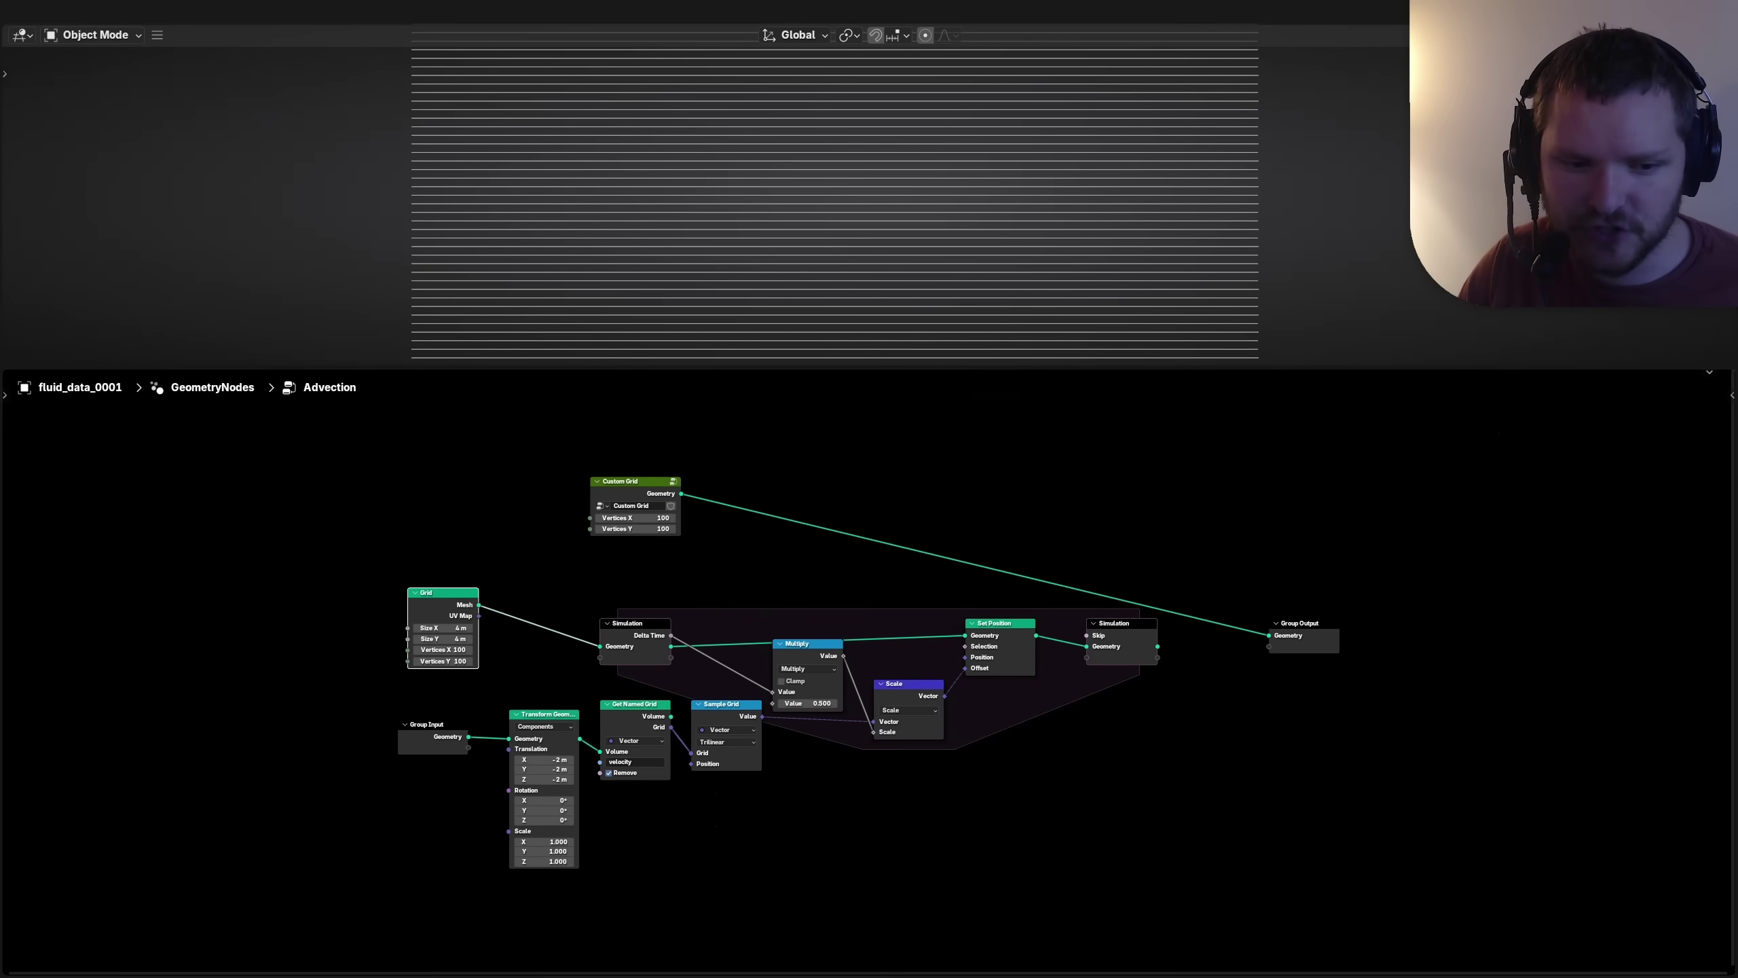
Step: Replace the old Grid with the Custom Grid as the simulation's input geometry and inspect the advected lines
{"action": "key", "text": "x"}
{"action": "left_click_drag", "start_coordinate": [636, 482], "coordinate": [445, 502]}
{"action": "key", "text": "Home"}
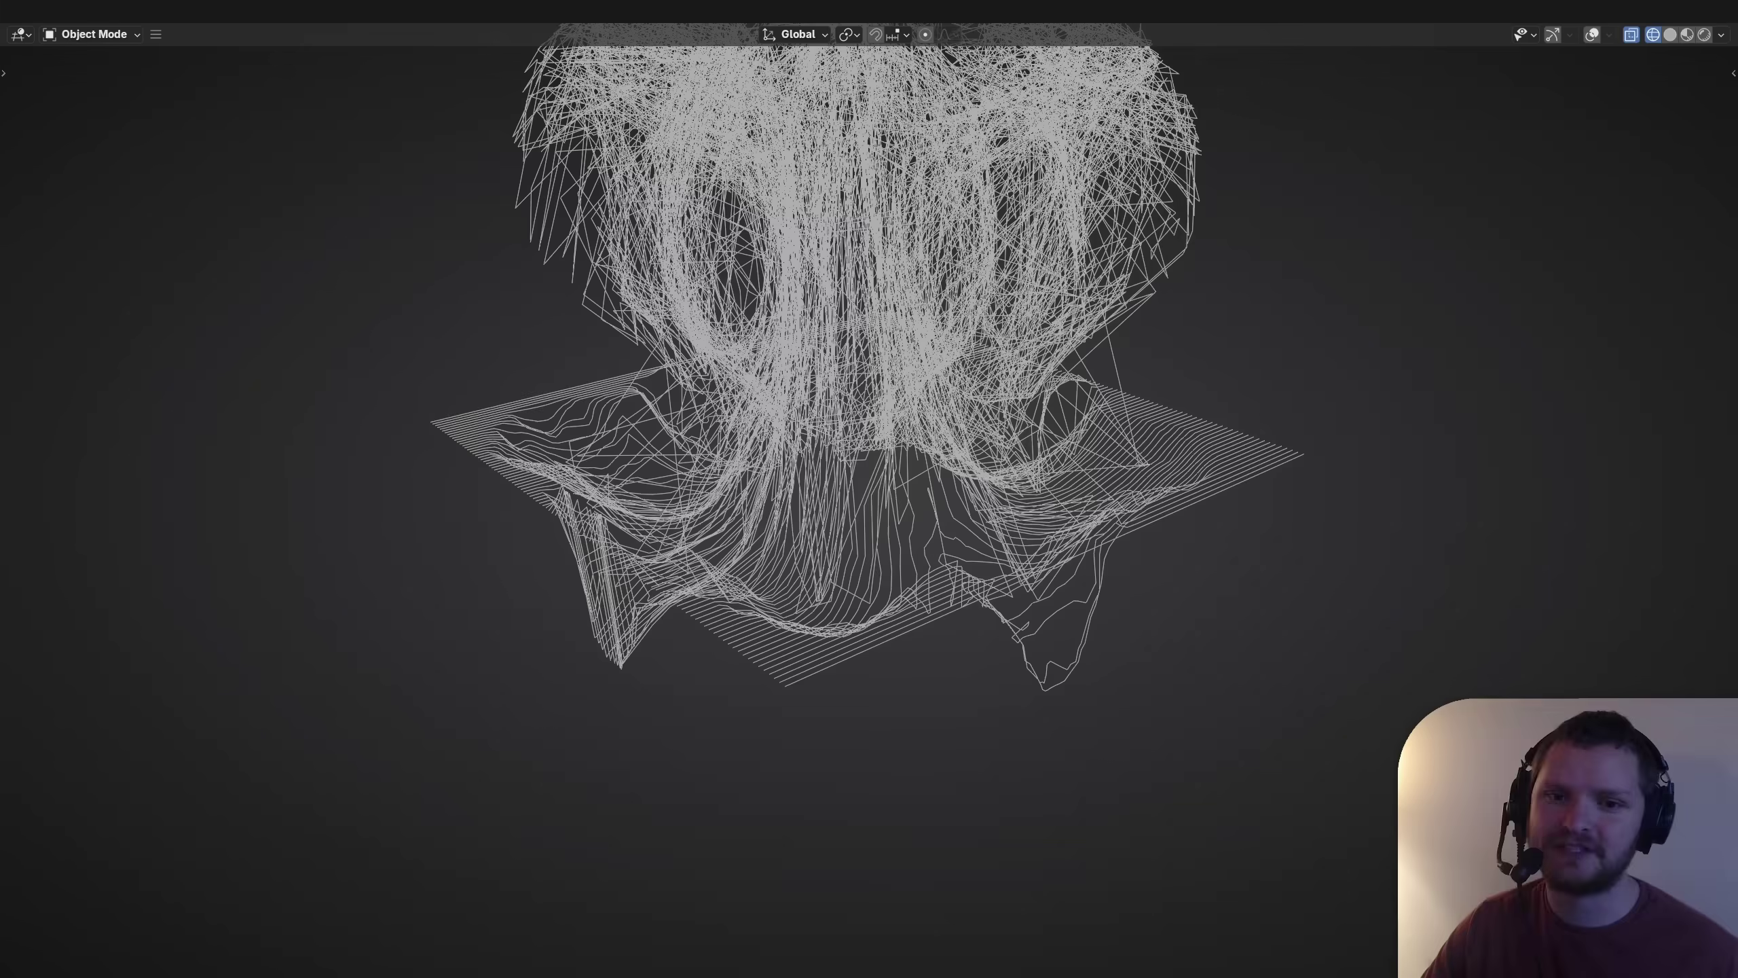
{"action": "middle_click_drag", "start_coordinate": [869, 410], "coordinate": [816, 547], "text": "shift"}
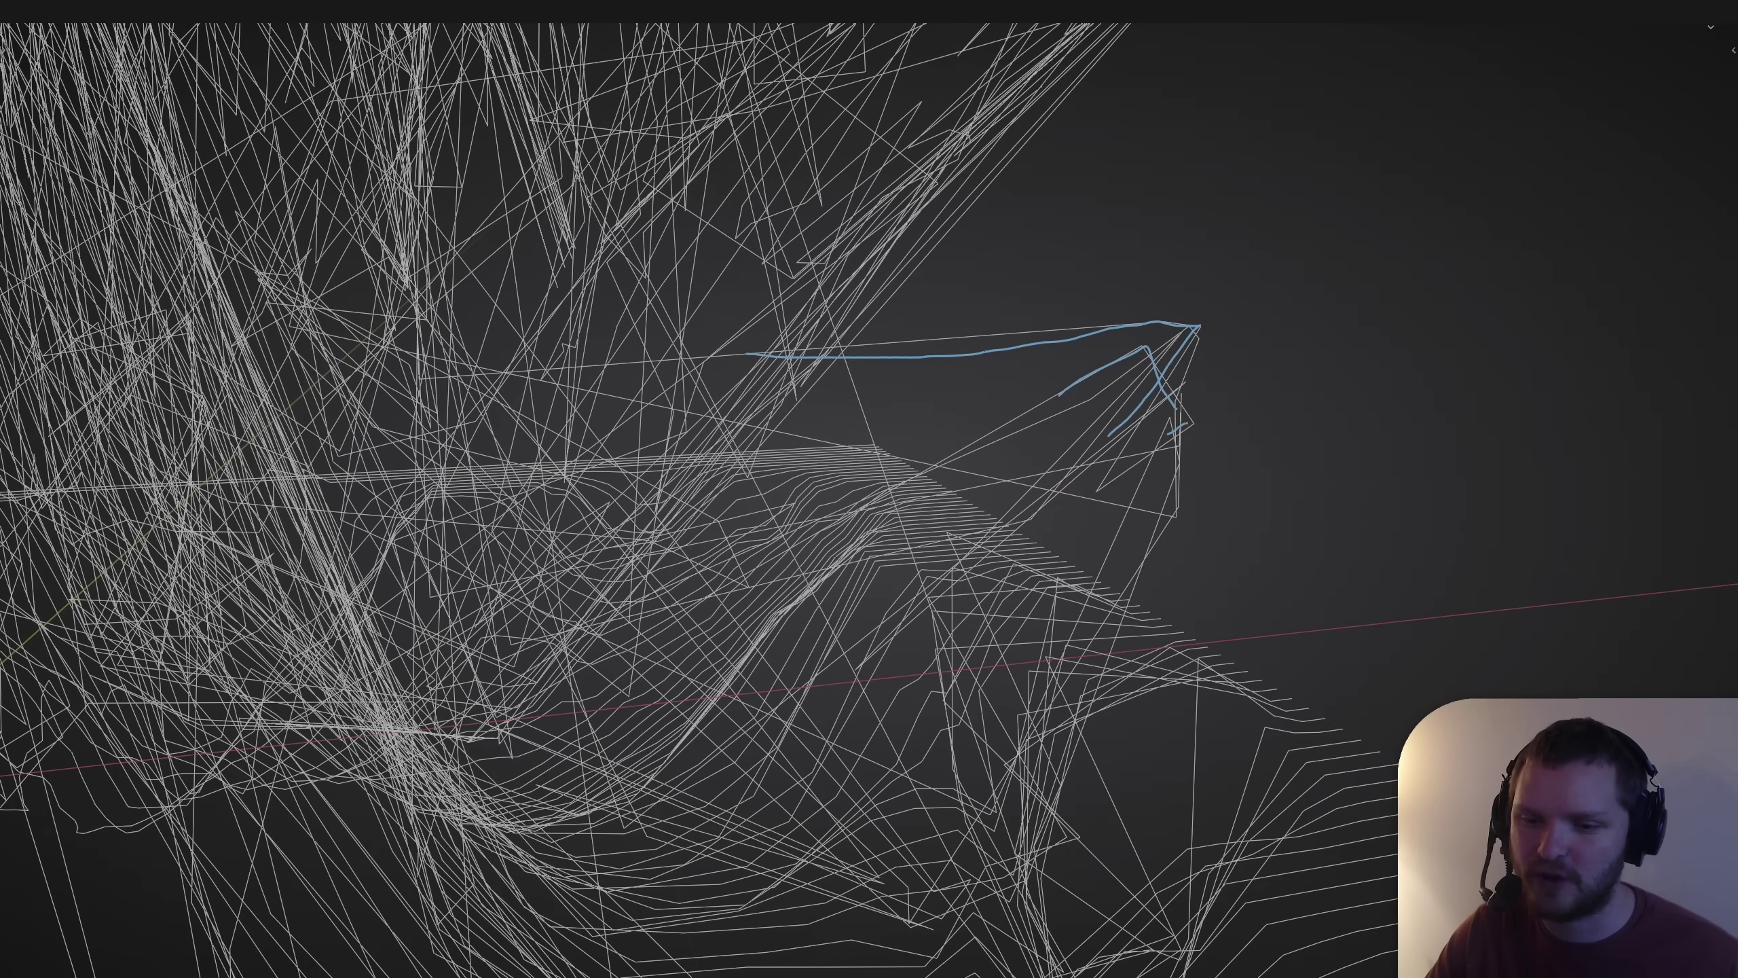
{"action": "scroll", "coordinate": [869, 500], "scroll_direction": "down", "scroll_amount": 10}
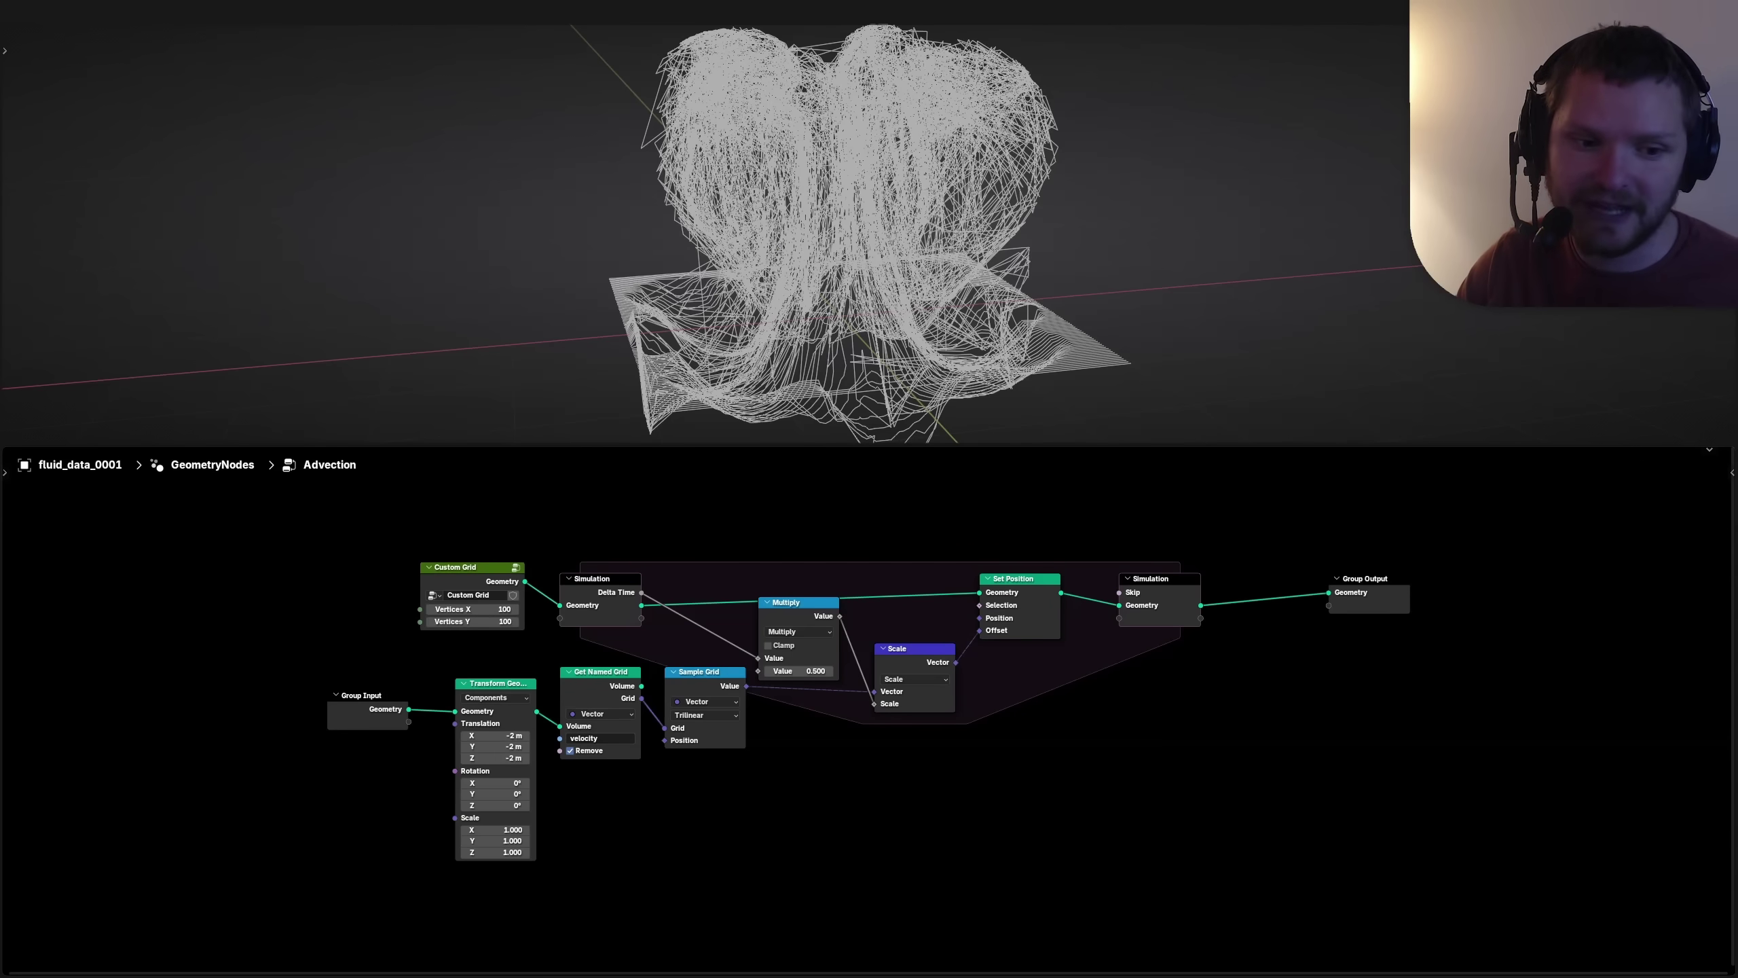
Step: Make room after the Custom Grid and insert a Mesh to Curve node before the simulation zone
{"action": "left_click_drag", "start_coordinate": [472, 567], "coordinate": [333, 579]}
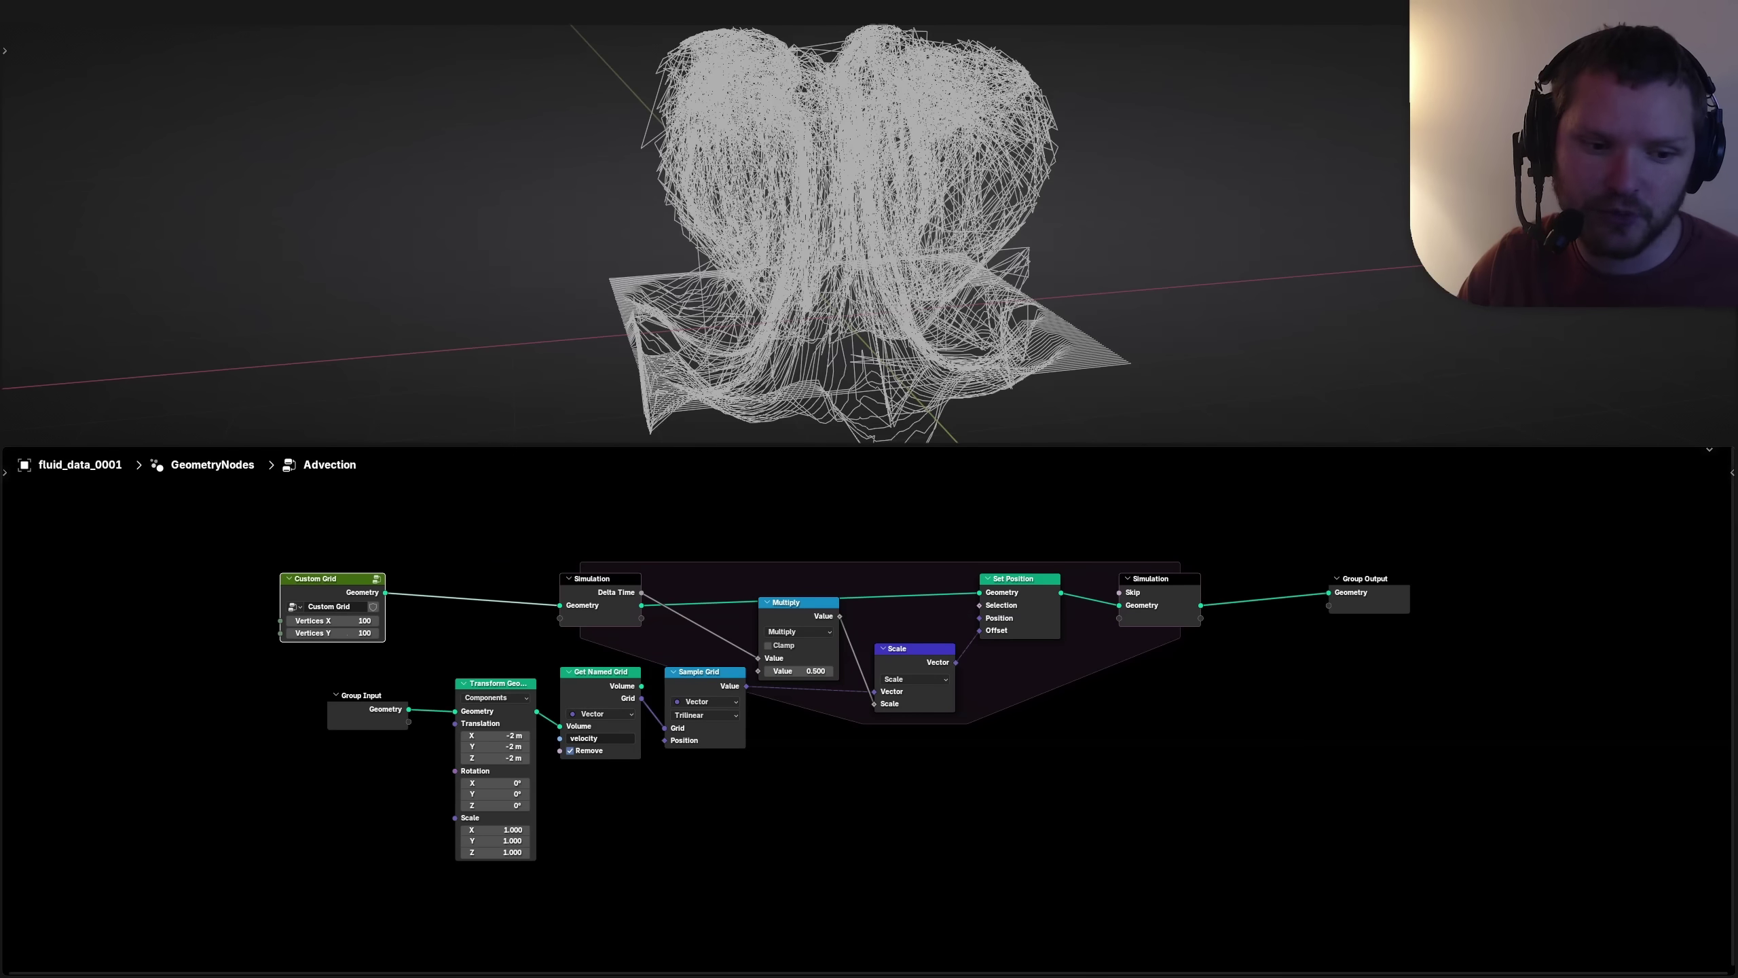
{"action": "middle_click_drag", "start_coordinate": [405, 571], "coordinate": [429, 566]}
{"action": "key", "text": "shift+a"}
{"action": "type", "text": "mesh t"}
{"action": "key", "text": "Return"}
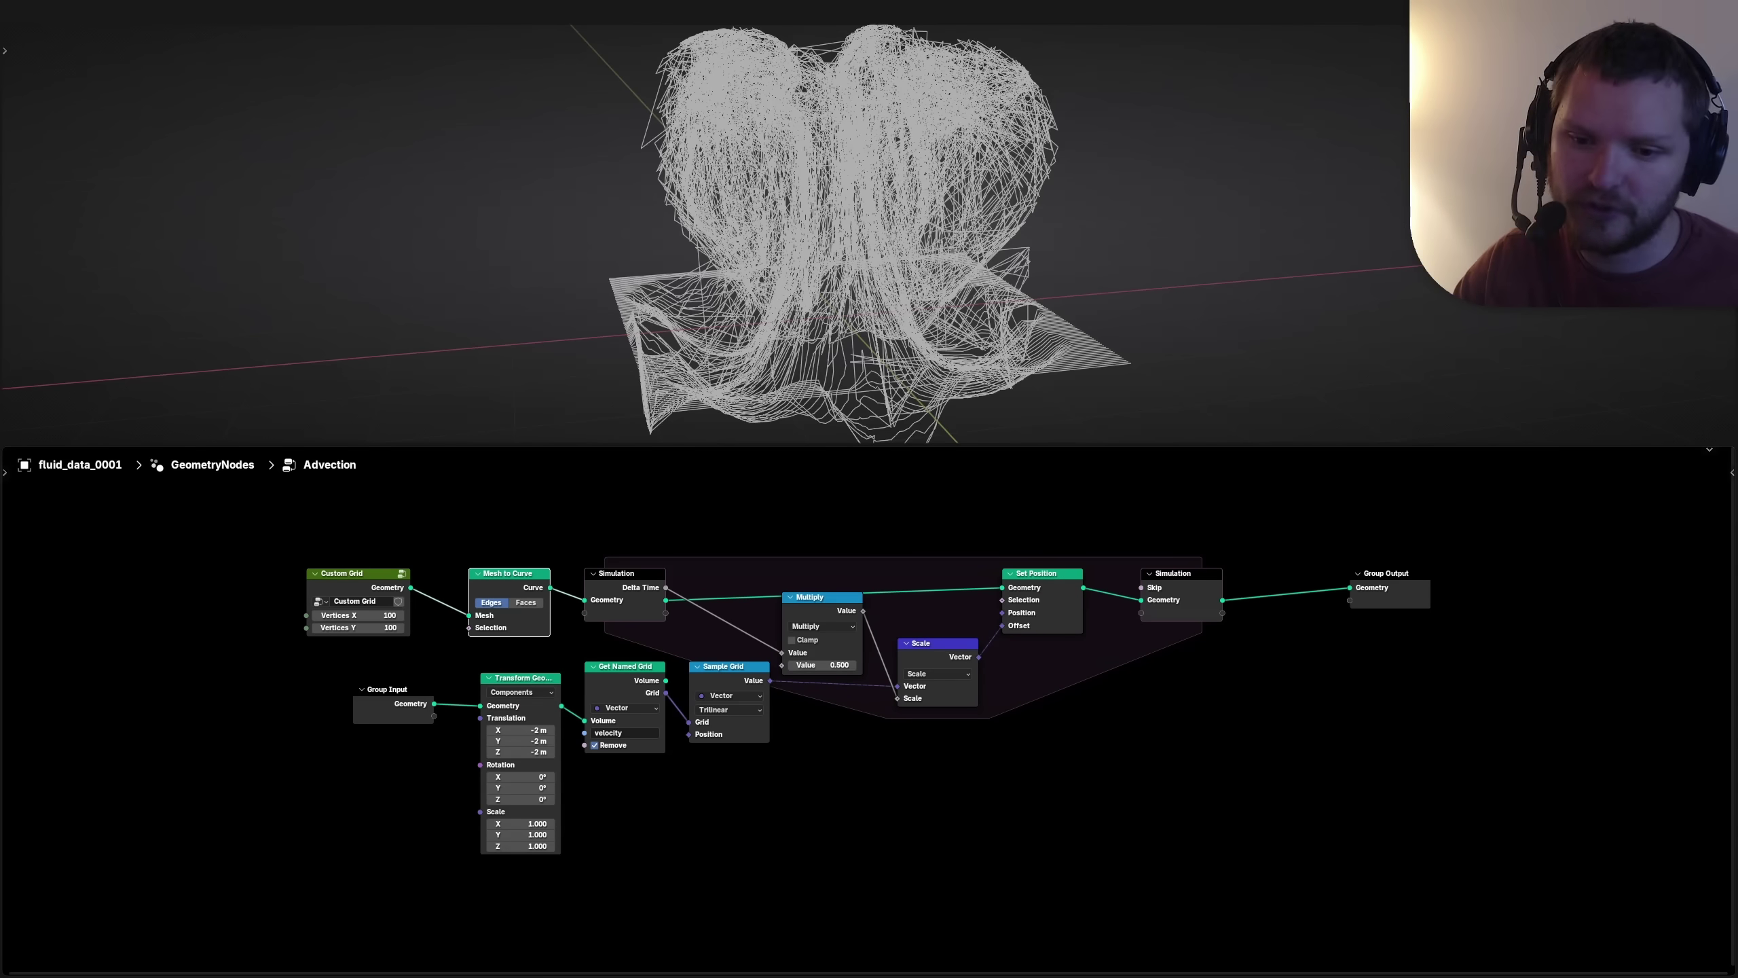
Step: Widen the end of the simulation zone and insert a Resample Curve node after Set Position
{"action": "left_click_drag", "start_coordinate": [1388, 573], "coordinate": [1296, 574]}
{"action": "key", "text": "Home"}
{"action": "left_click_drag", "start_coordinate": [1342, 649], "coordinate": [1243, 576]}
{"action": "left_click_drag", "start_coordinate": [1242, 577], "coordinate": [1391, 576]}
{"action": "key", "text": "Home"}
{"action": "key", "text": "shift+a"}
{"action": "type", "text": "resample"}
{"action": "key", "text": "Return"}
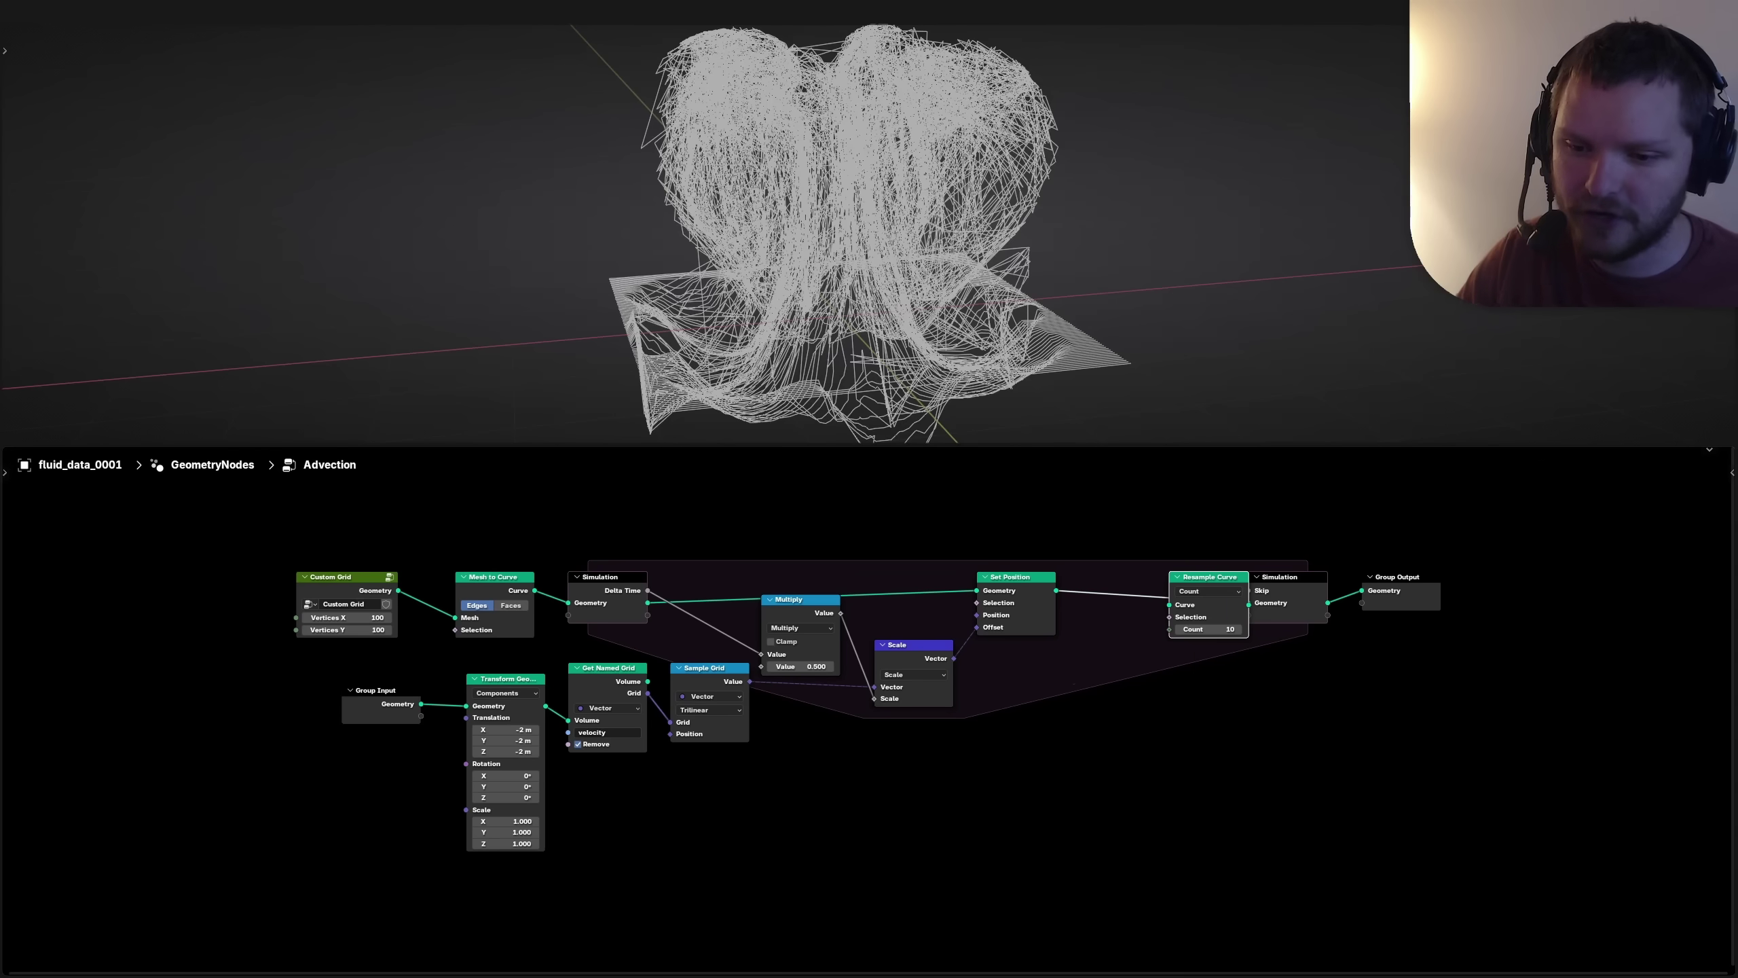
{"action": "left_click", "coordinate": [1116, 603]}
Step: Set the Resample Curve count to 100 and inspect the resampled lines up close
{"action": "double_click", "coordinate": [1116, 629]}
{"action": "type", "text": "1"}
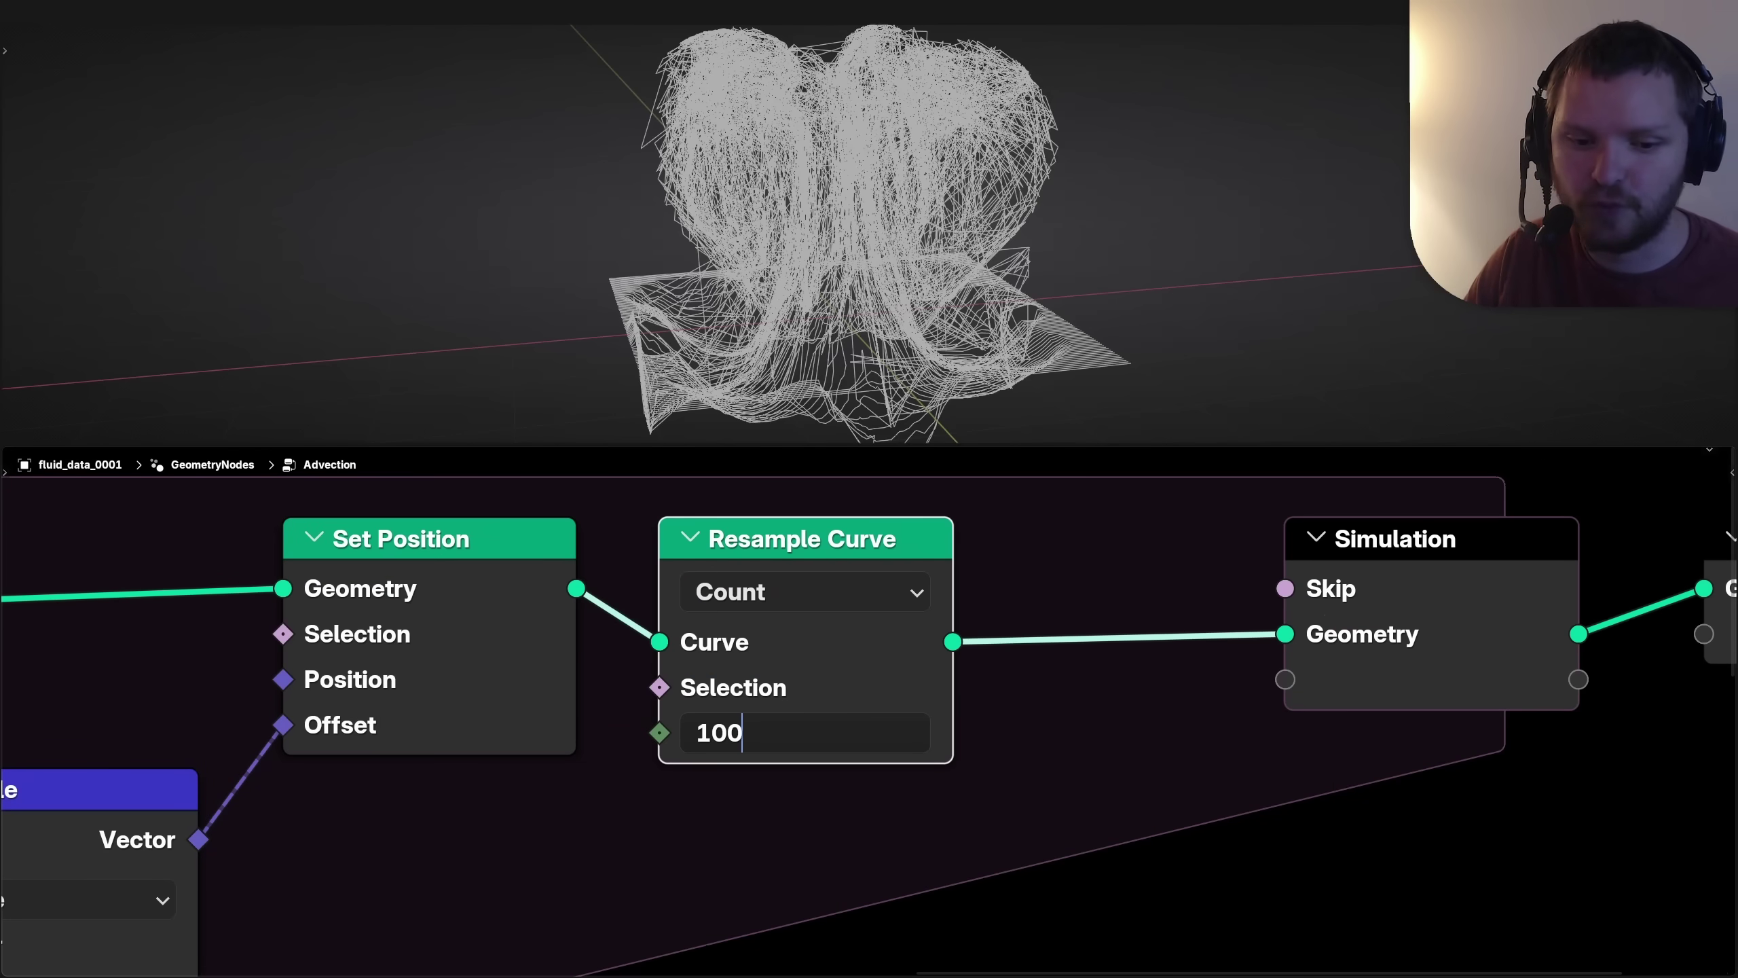
{"action": "type", "text": "00"}
{"action": "key", "text": "Return"}
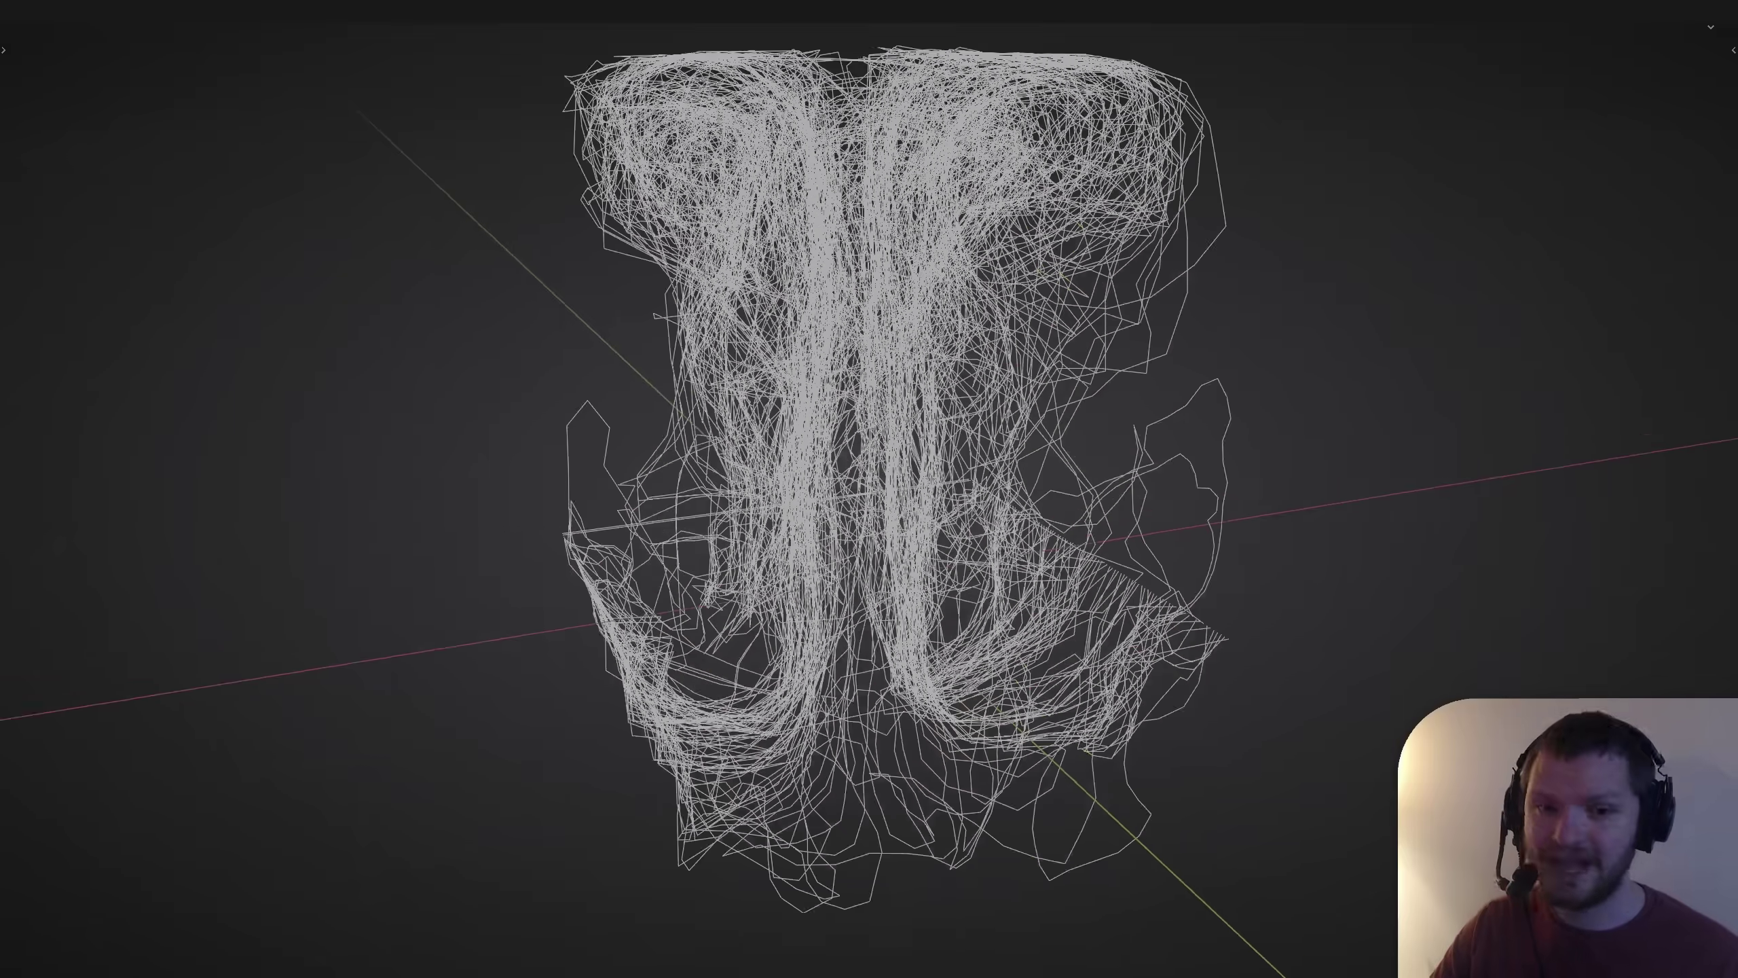
{"action": "scroll", "coordinate": [869, 489], "scroll_direction": "up", "scroll_amount": 2}
{"action": "middle_click_drag", "start_coordinate": [869, 489], "coordinate": [643, 640], "text": "shift"}
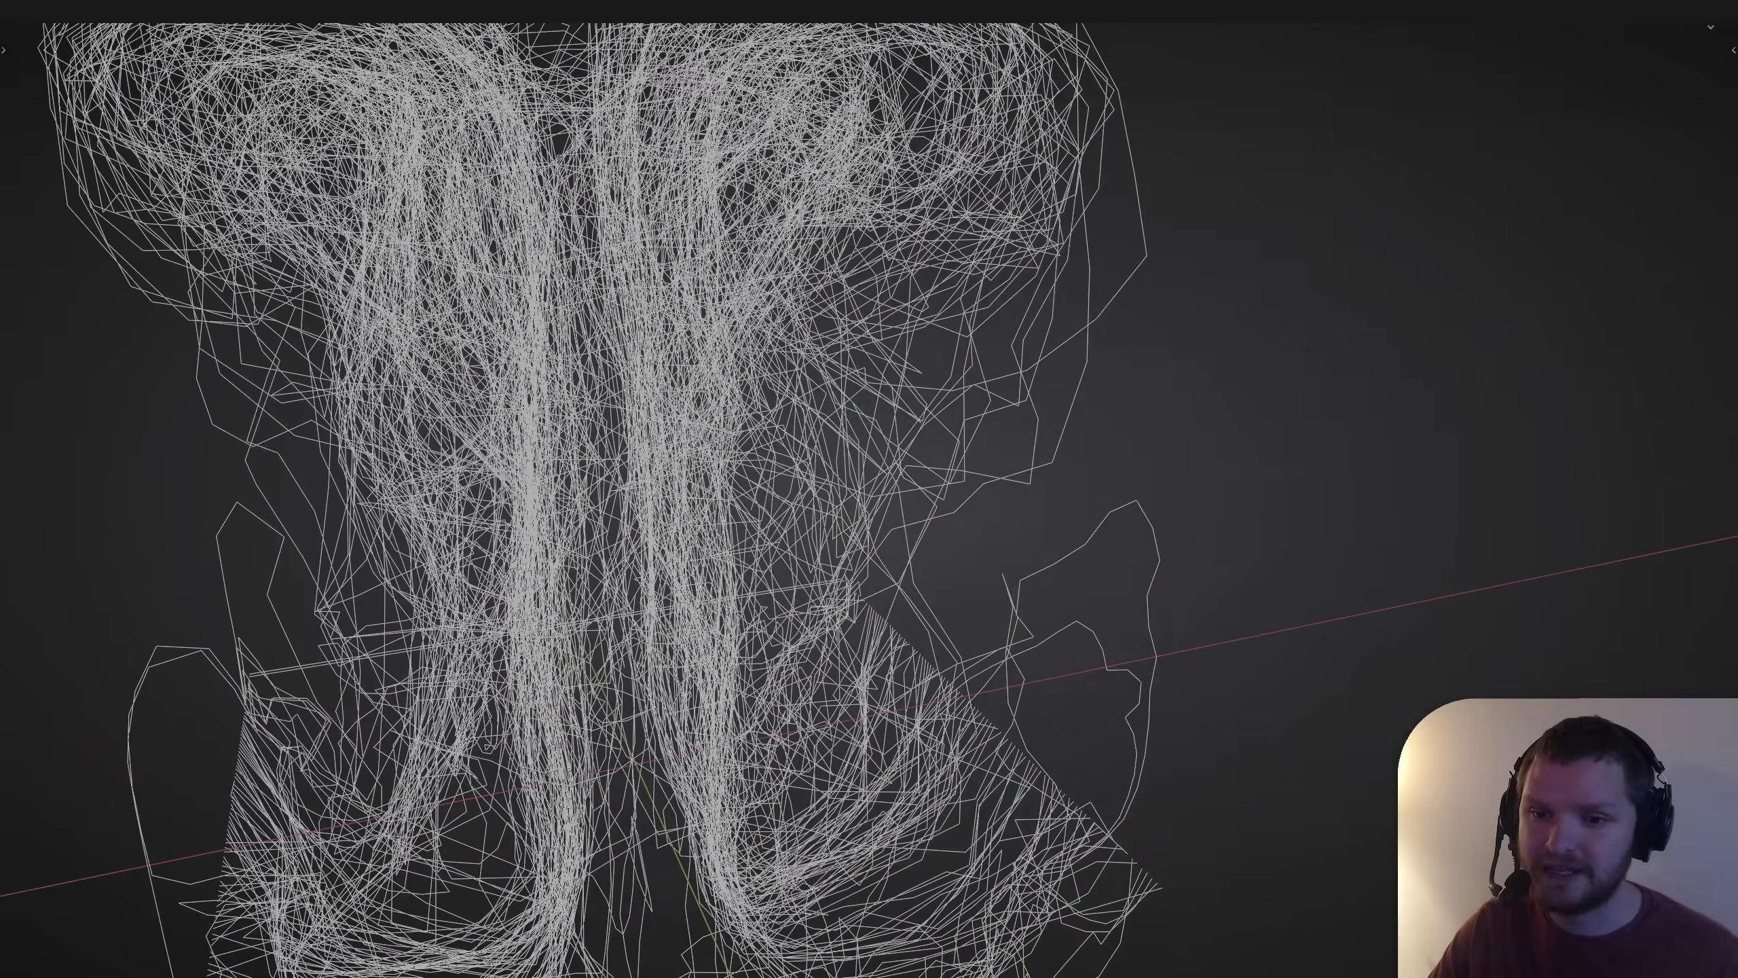
{"action": "scroll", "coordinate": [869, 488], "scroll_direction": "up", "scroll_amount": 5}
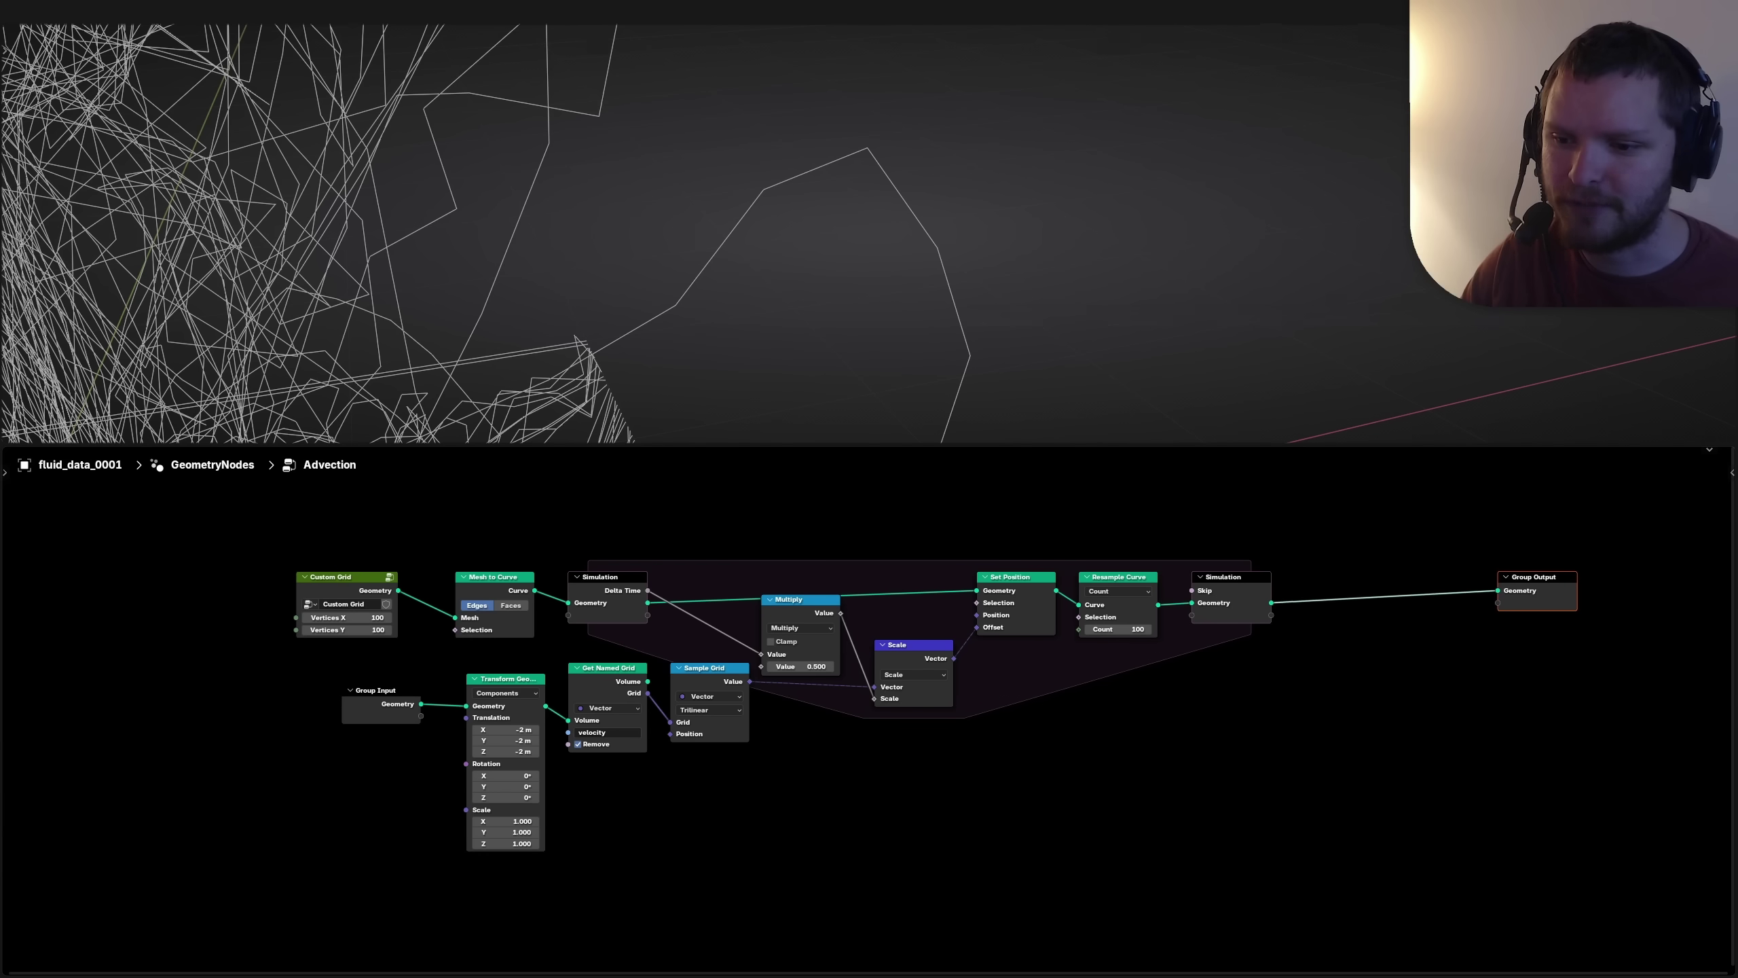
Step: Insert a Fillet Curve node between the simulation output and the Group Output
{"action": "middle_click_drag", "start_coordinate": [869, 712], "coordinate": [579, 712]}
{"action": "scroll", "coordinate": [869, 712], "scroll_direction": "up", "scroll_amount": 5}
{"action": "middle_click_drag", "start_coordinate": [1077, 647], "coordinate": [661, 778]}
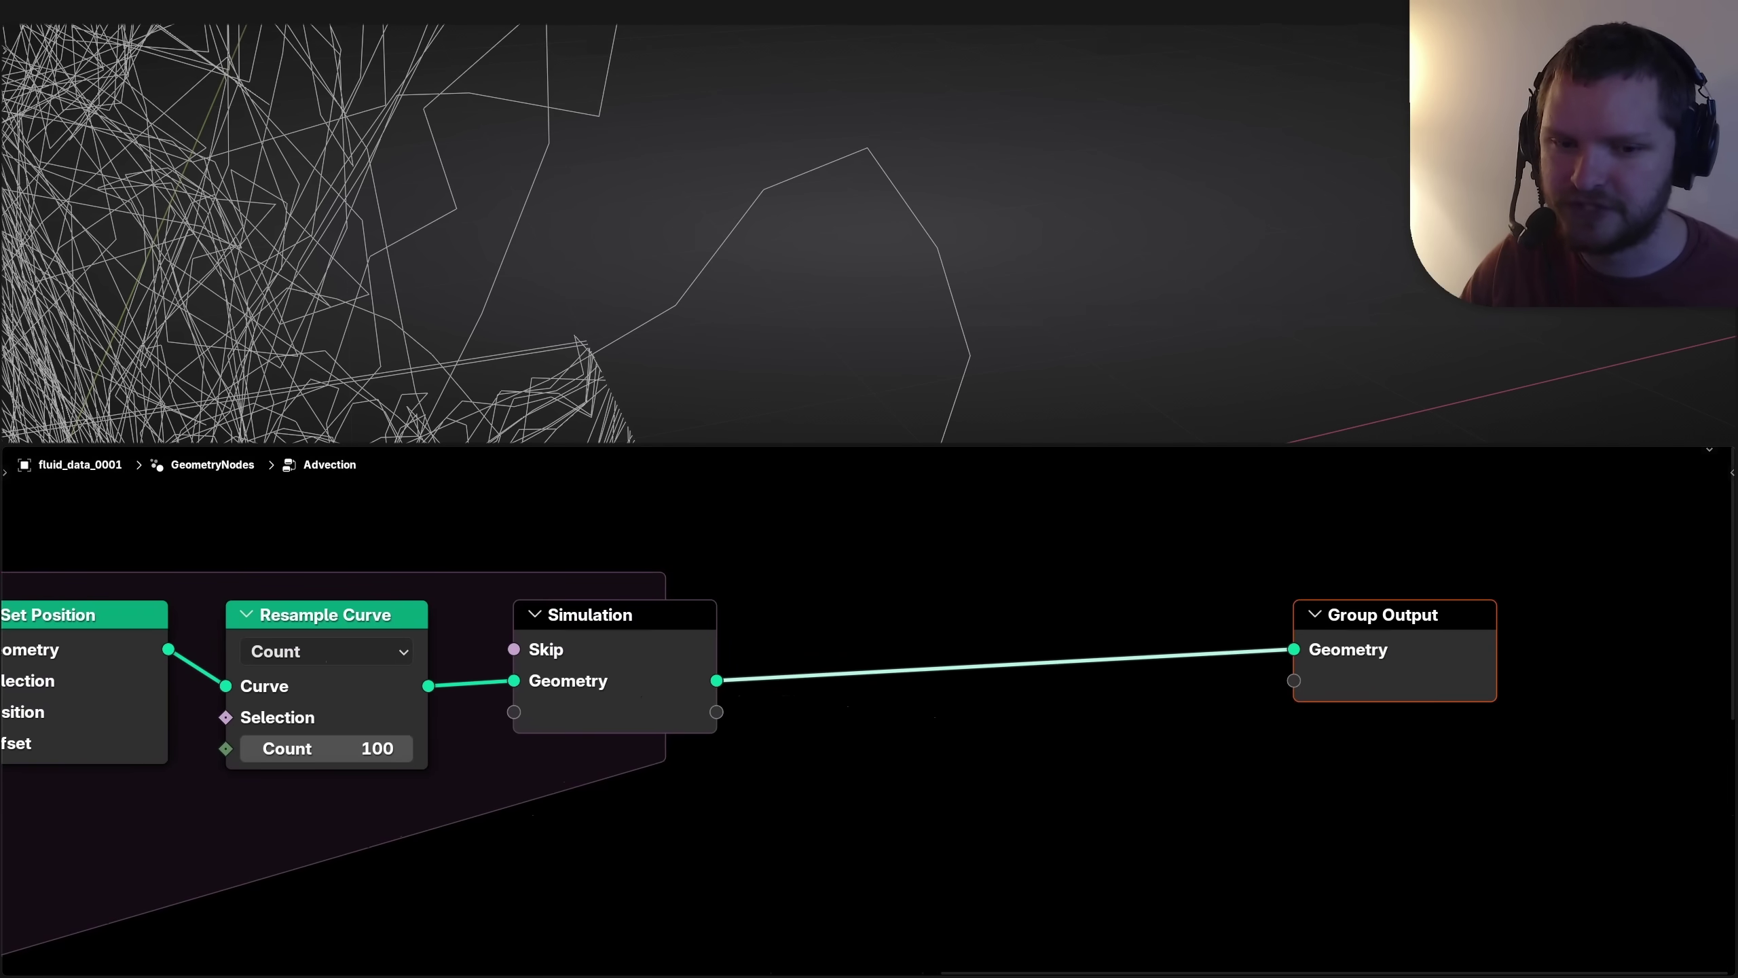
{"action": "key", "text": "shift+a"}
{"action": "type", "text": "fill"}
{"action": "key", "text": "Return"}
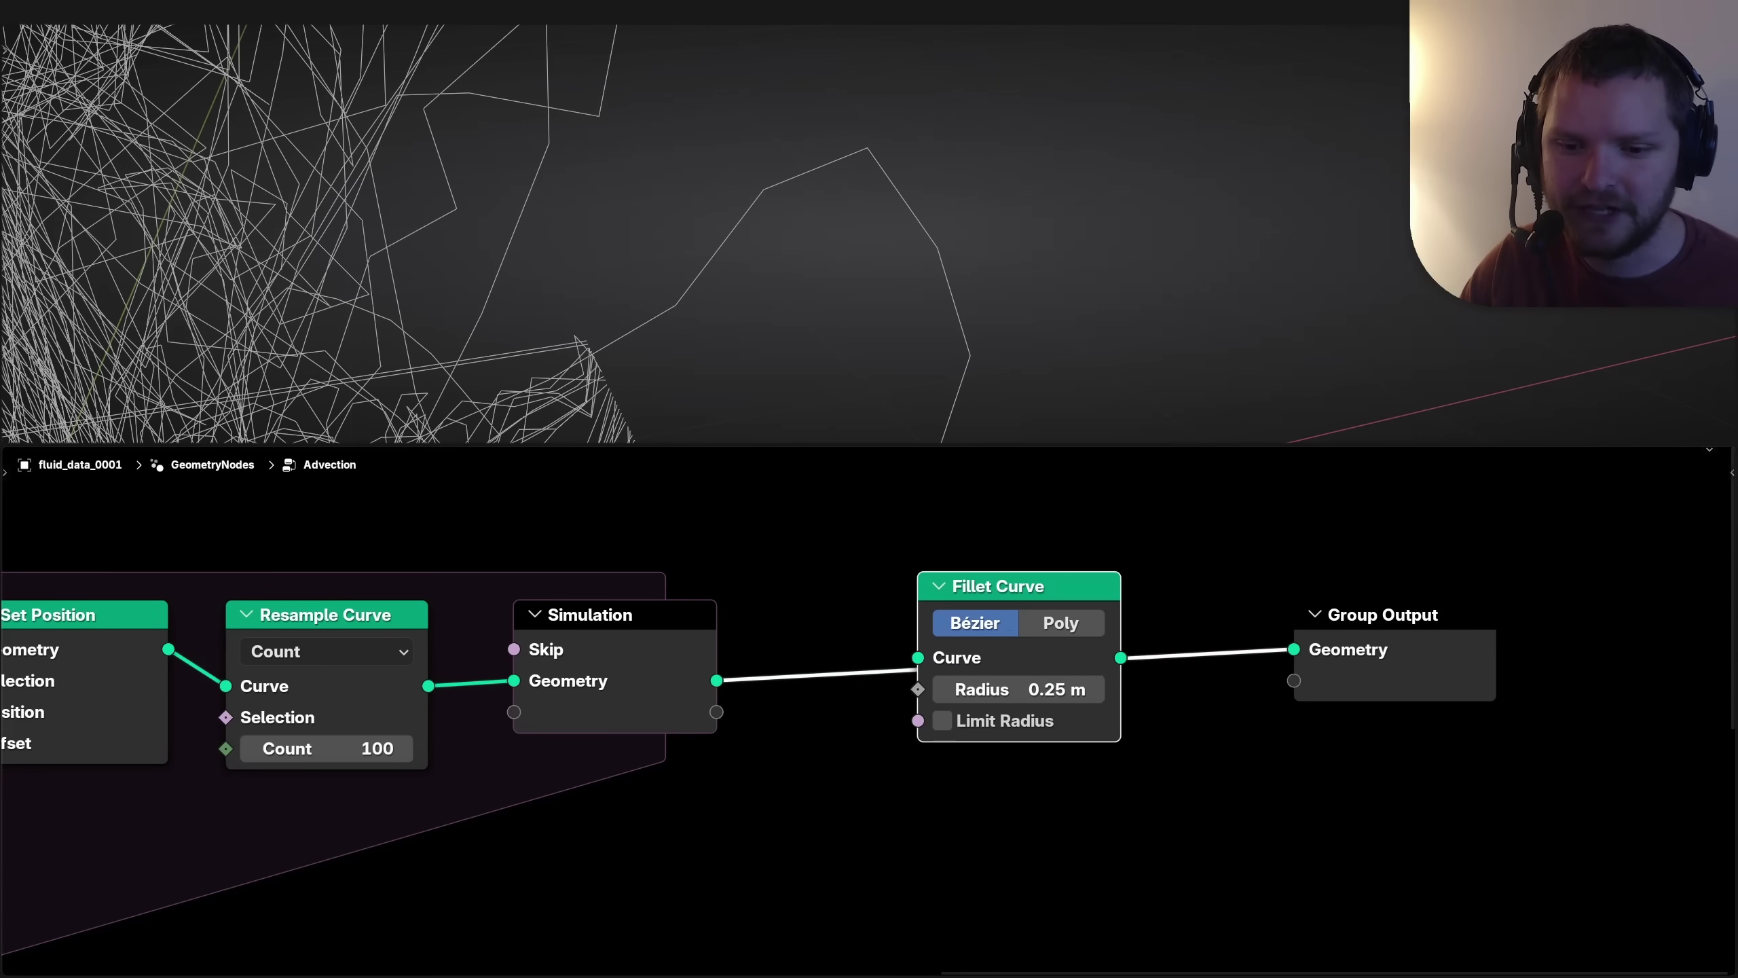
Step: Set Fillet Curve to Poly with Limit Radius enabled and Count 8, and compare the lines with the node muted and unmuted
{"action": "left_click", "coordinate": [1033, 623]}
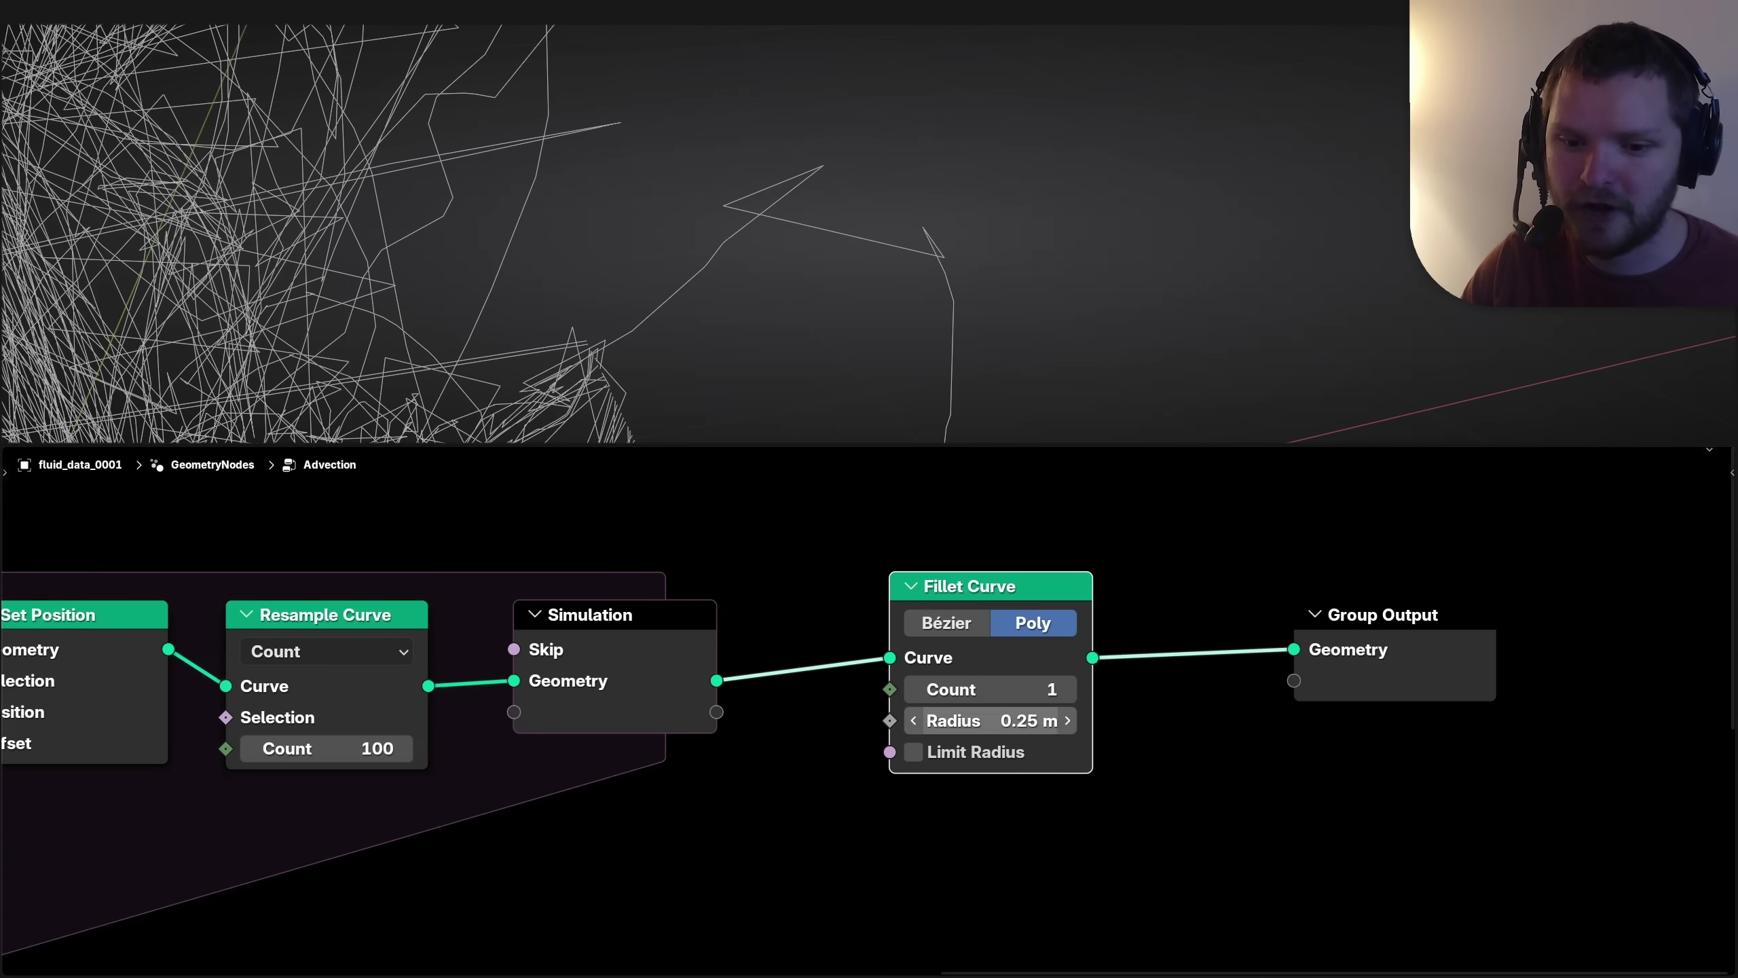
{"action": "left_click", "coordinate": [913, 752]}
{"action": "left_click_drag", "start_coordinate": [992, 688], "coordinate": [958, 688]}
{"action": "left_click", "coordinate": [1068, 689]}
{"action": "left_click", "coordinate": [1068, 689]}
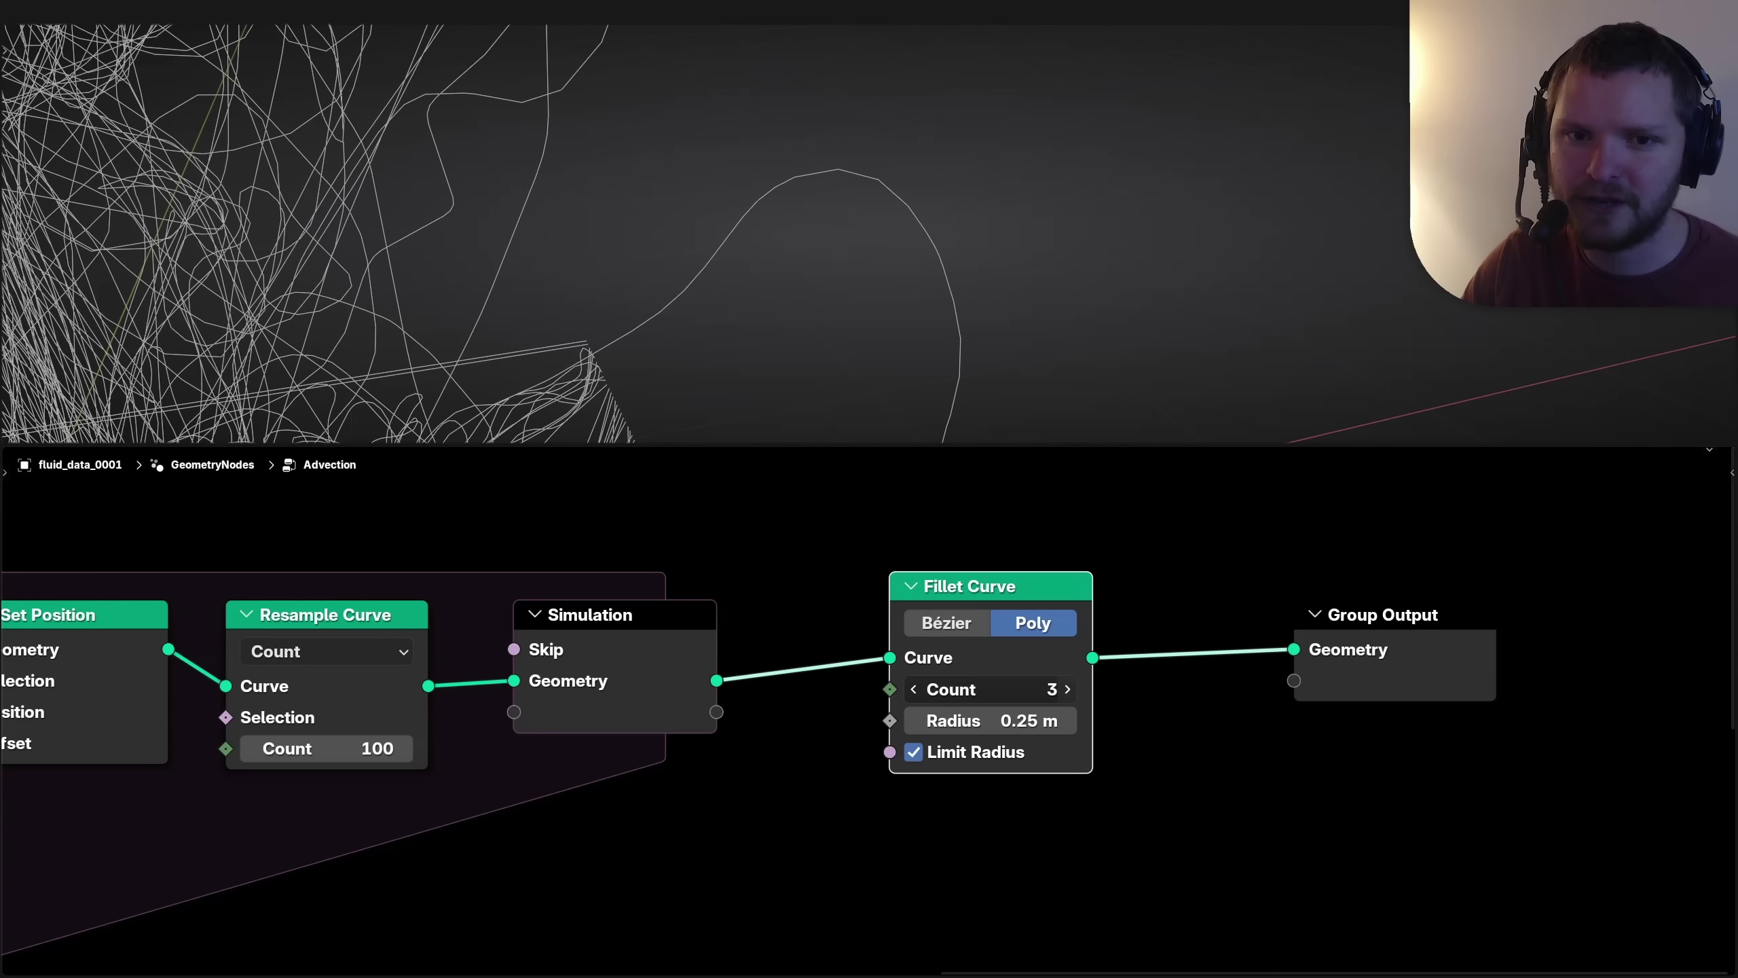
{"action": "left_click", "coordinate": [1067, 689]}
{"action": "left_click", "coordinate": [1068, 689]}
{"action": "left_click", "coordinate": [1067, 689]}
{"action": "left_click", "coordinate": [1067, 689]}
{"action": "left_click", "coordinate": [1067, 689]}
{"action": "key", "text": "m"}
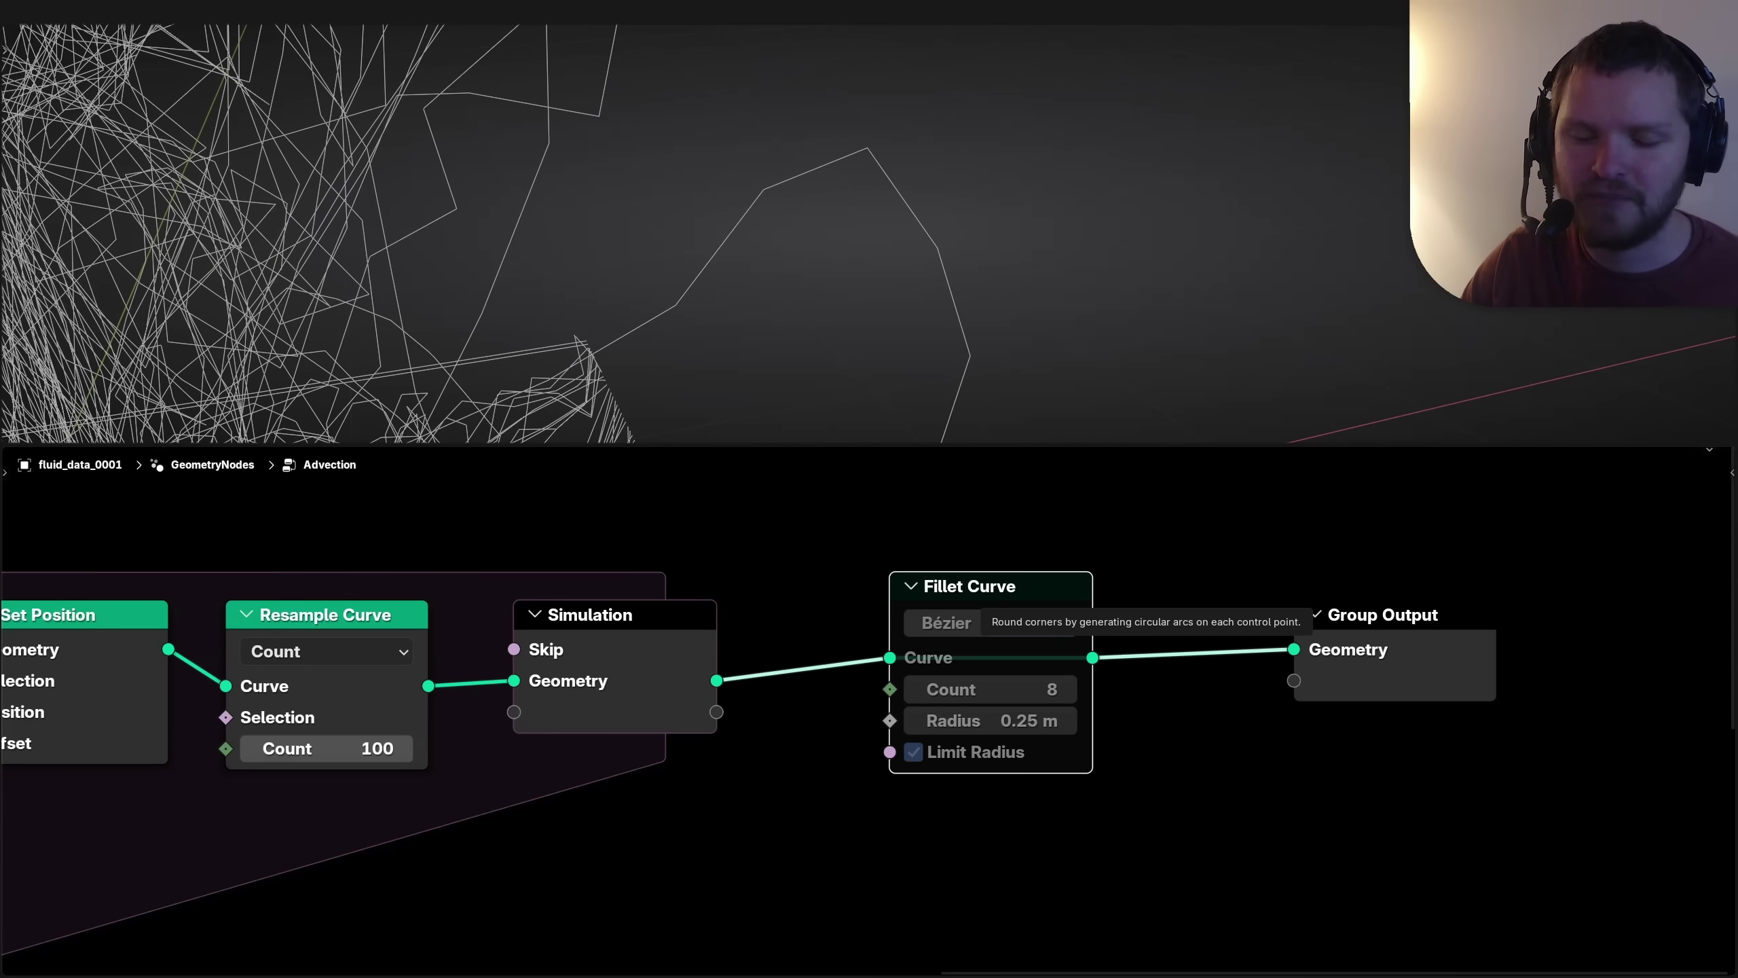
{"action": "key", "text": "m"}
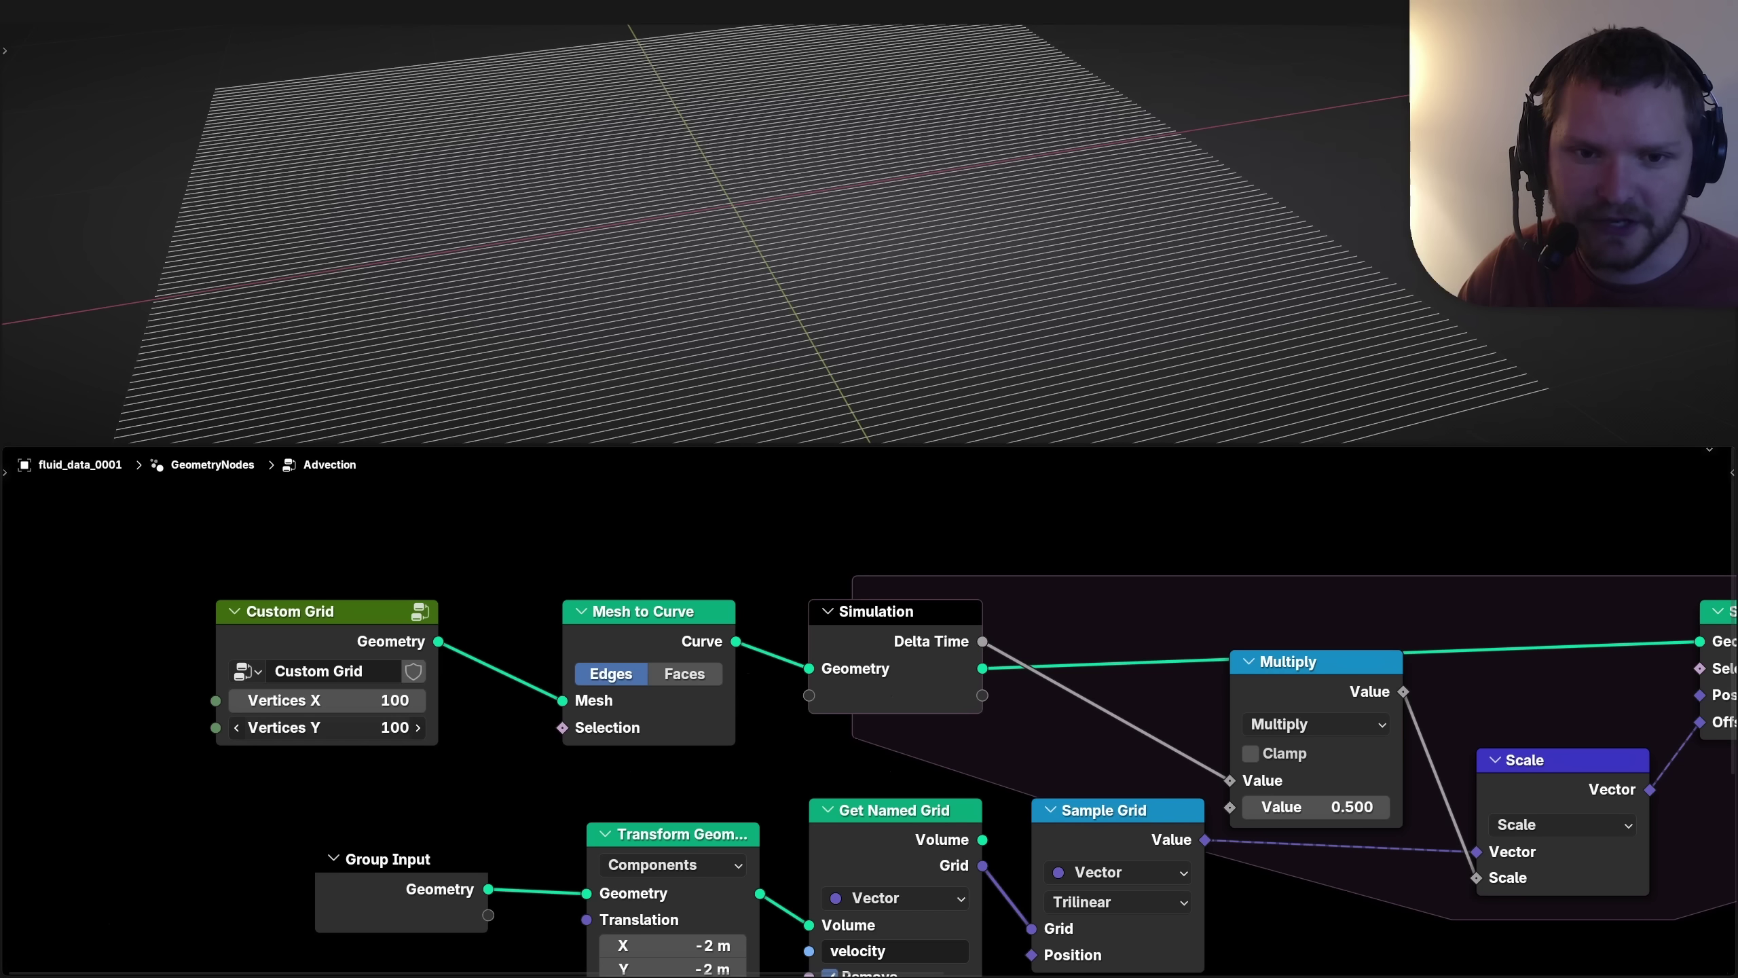
Step: Set the Custom Grid's Vertices Y to 20 and the delta time Multiply value to 0.2
{"action": "left_click_drag", "start_coordinate": [328, 727], "coordinate": [221, 727]}
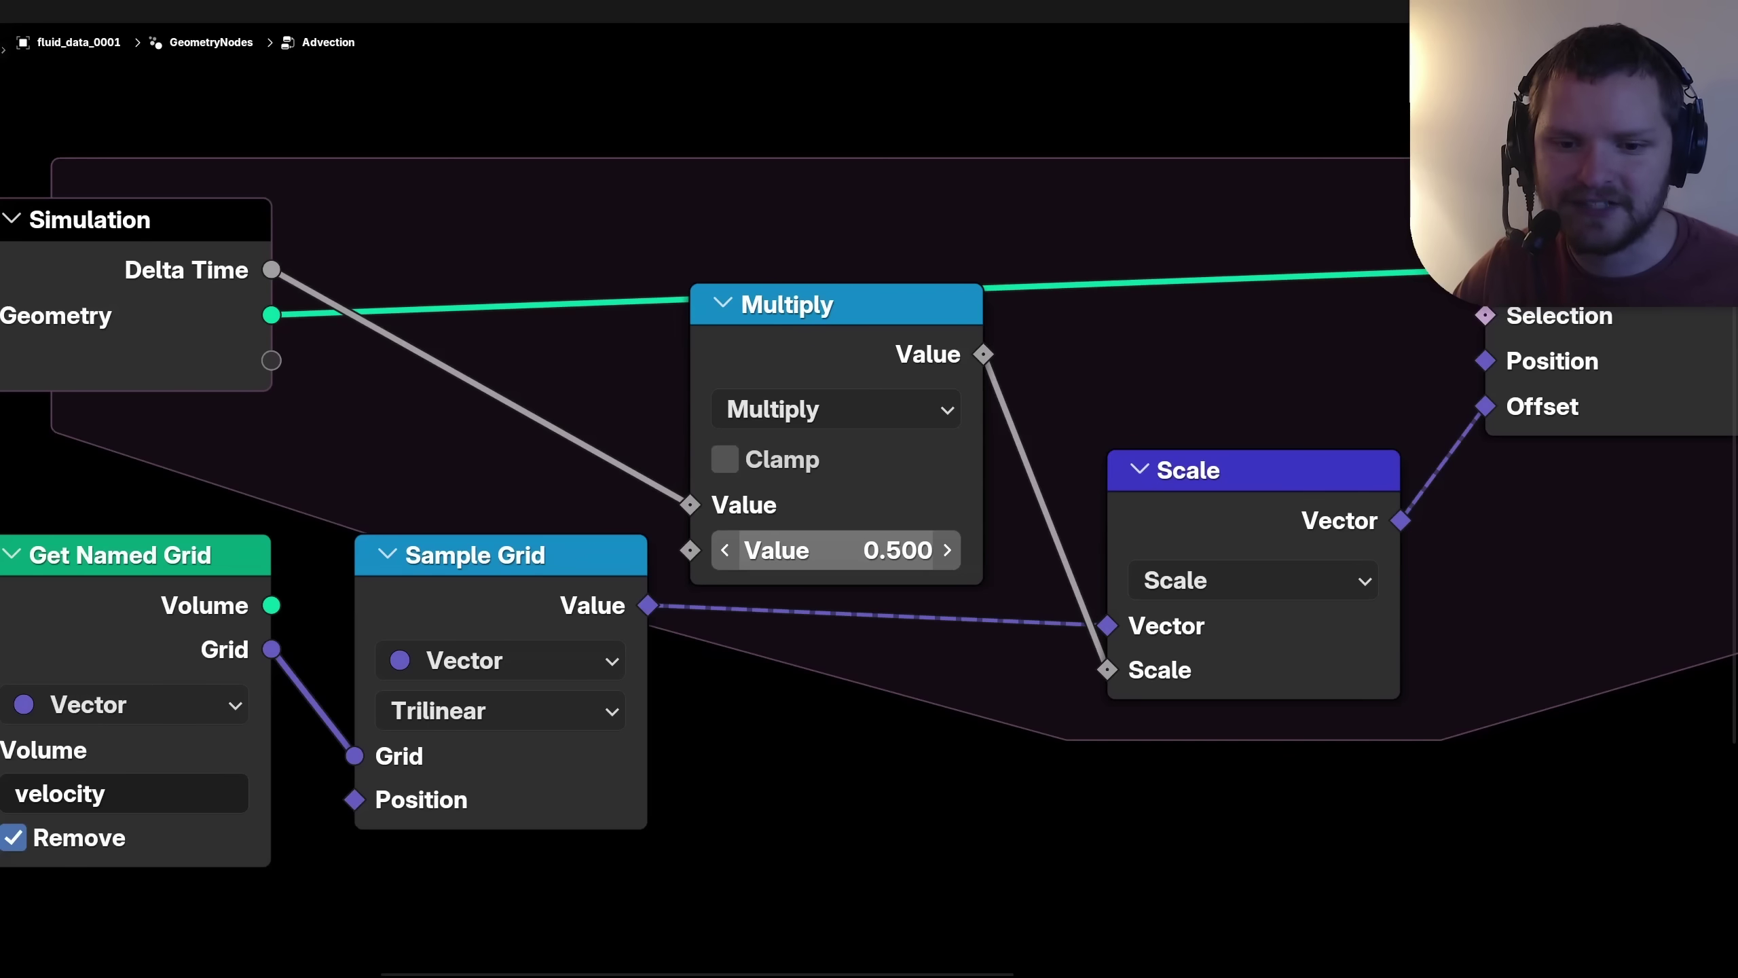
{"action": "left_click", "coordinate": [837, 550]}
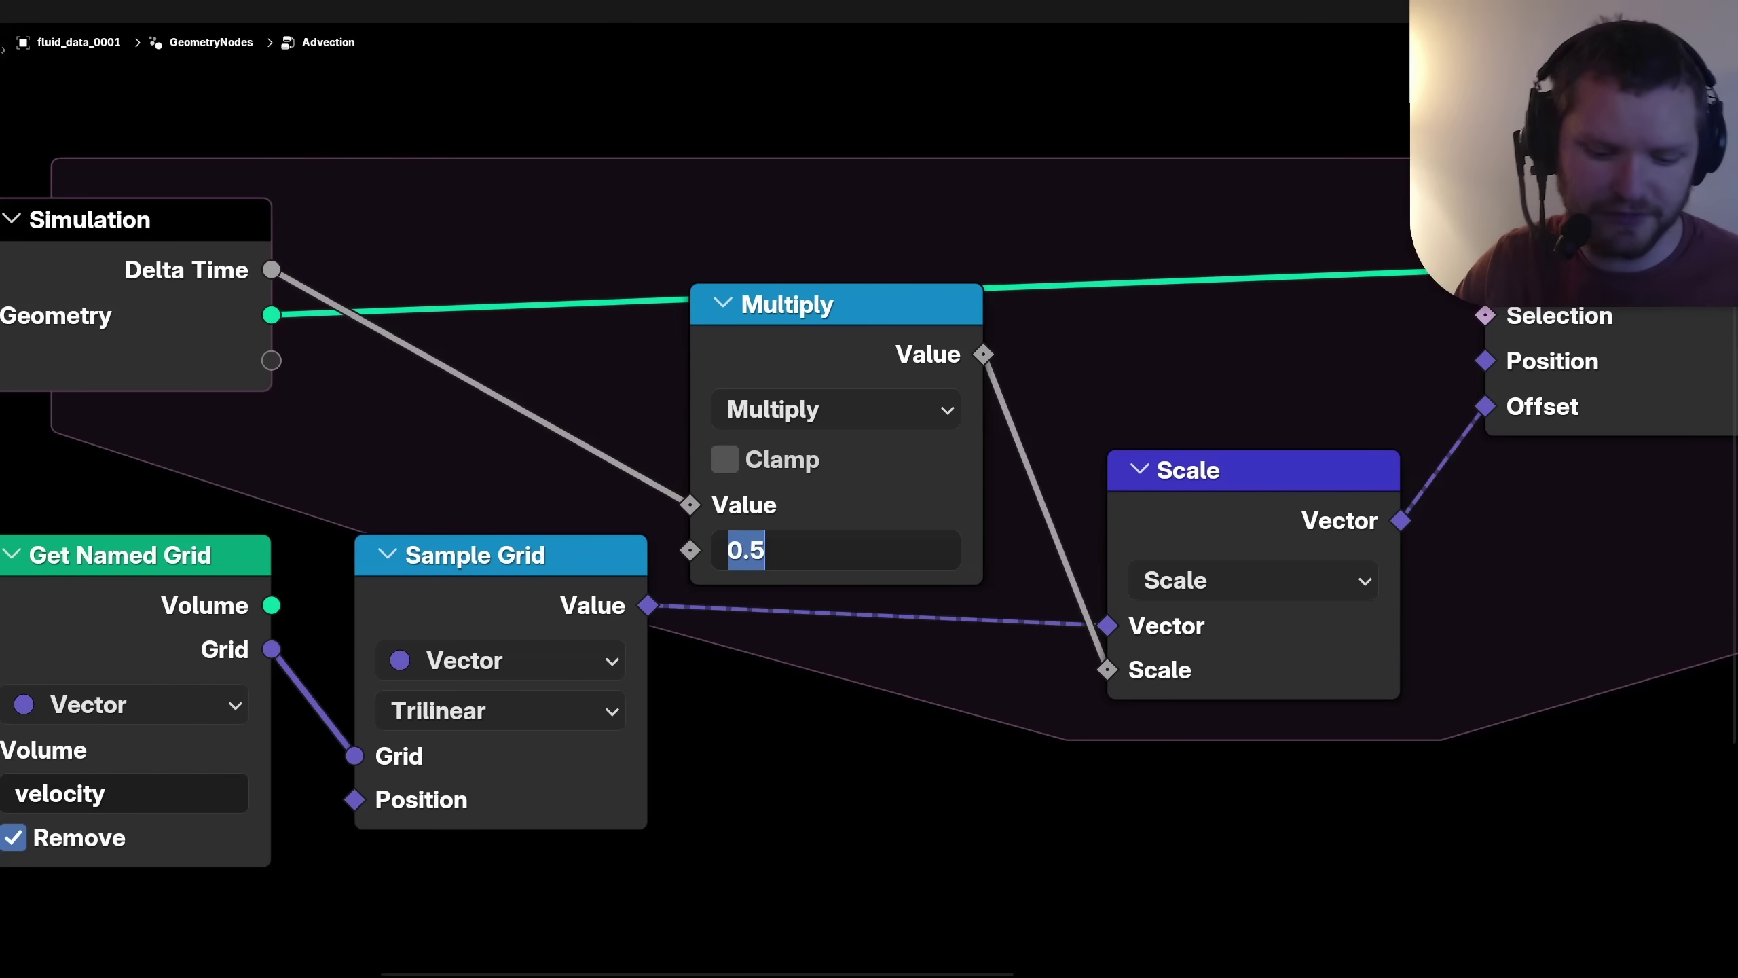
{"action": "type", "text": ".2"}
{"action": "key", "text": "Return"}
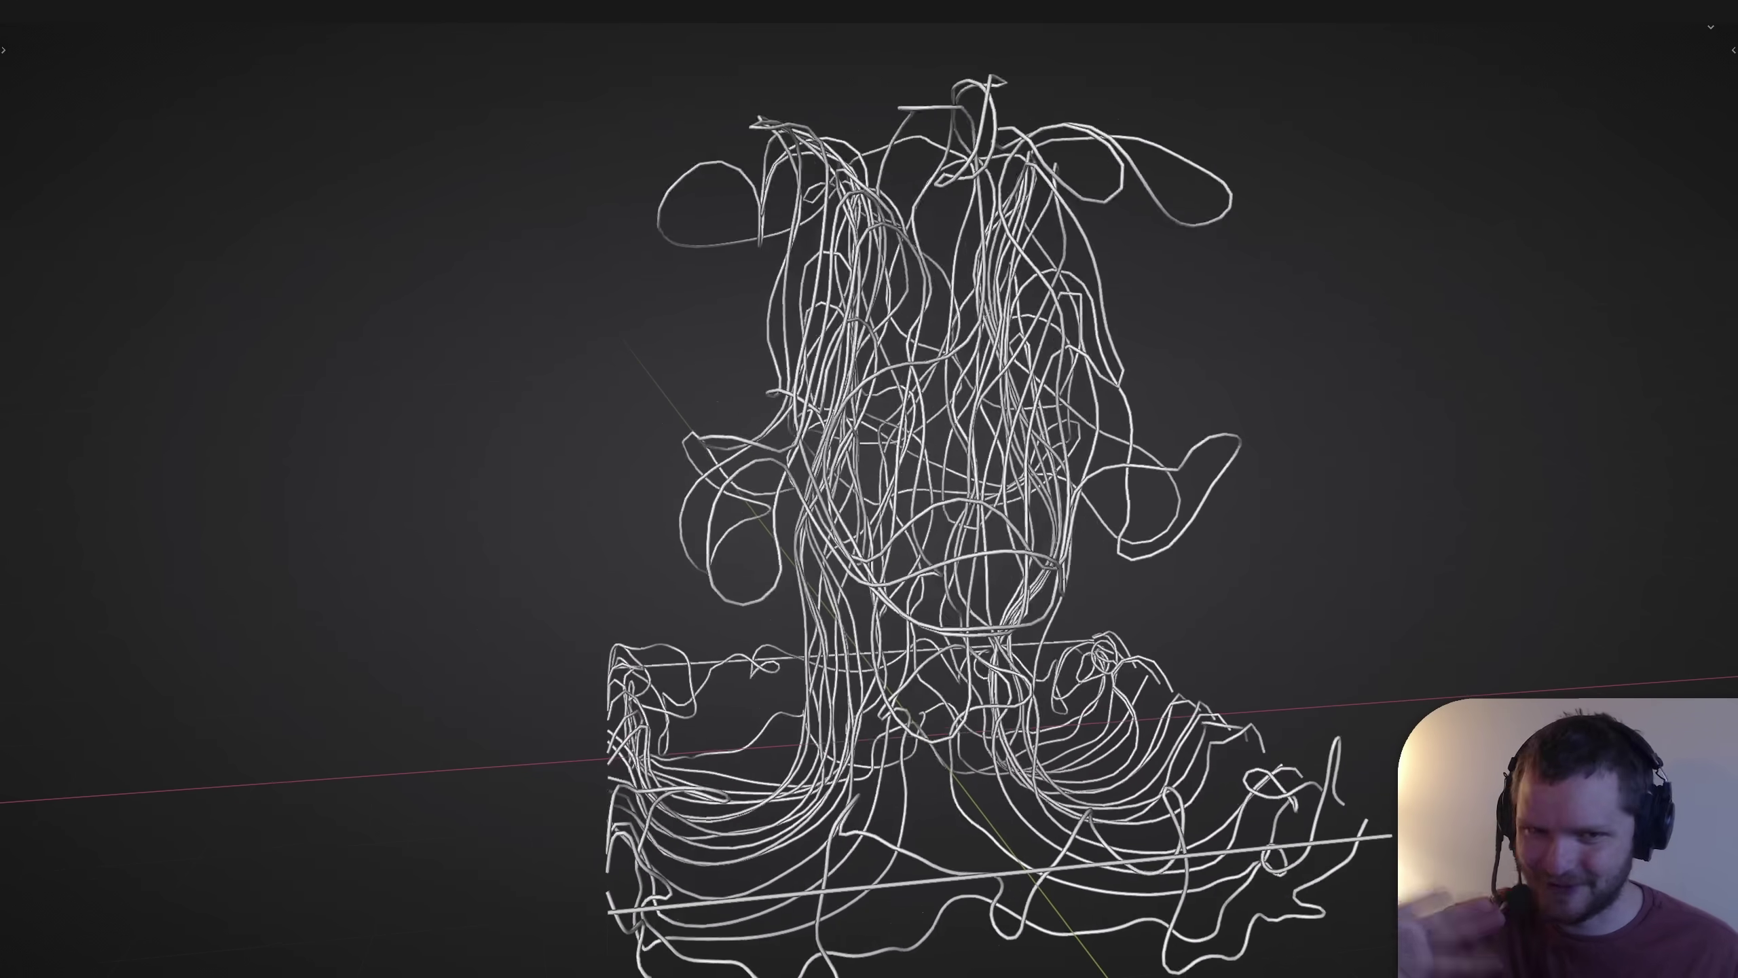
{"action": "middle_click_drag", "start_coordinate": [869, 489], "coordinate": [909, 509]}
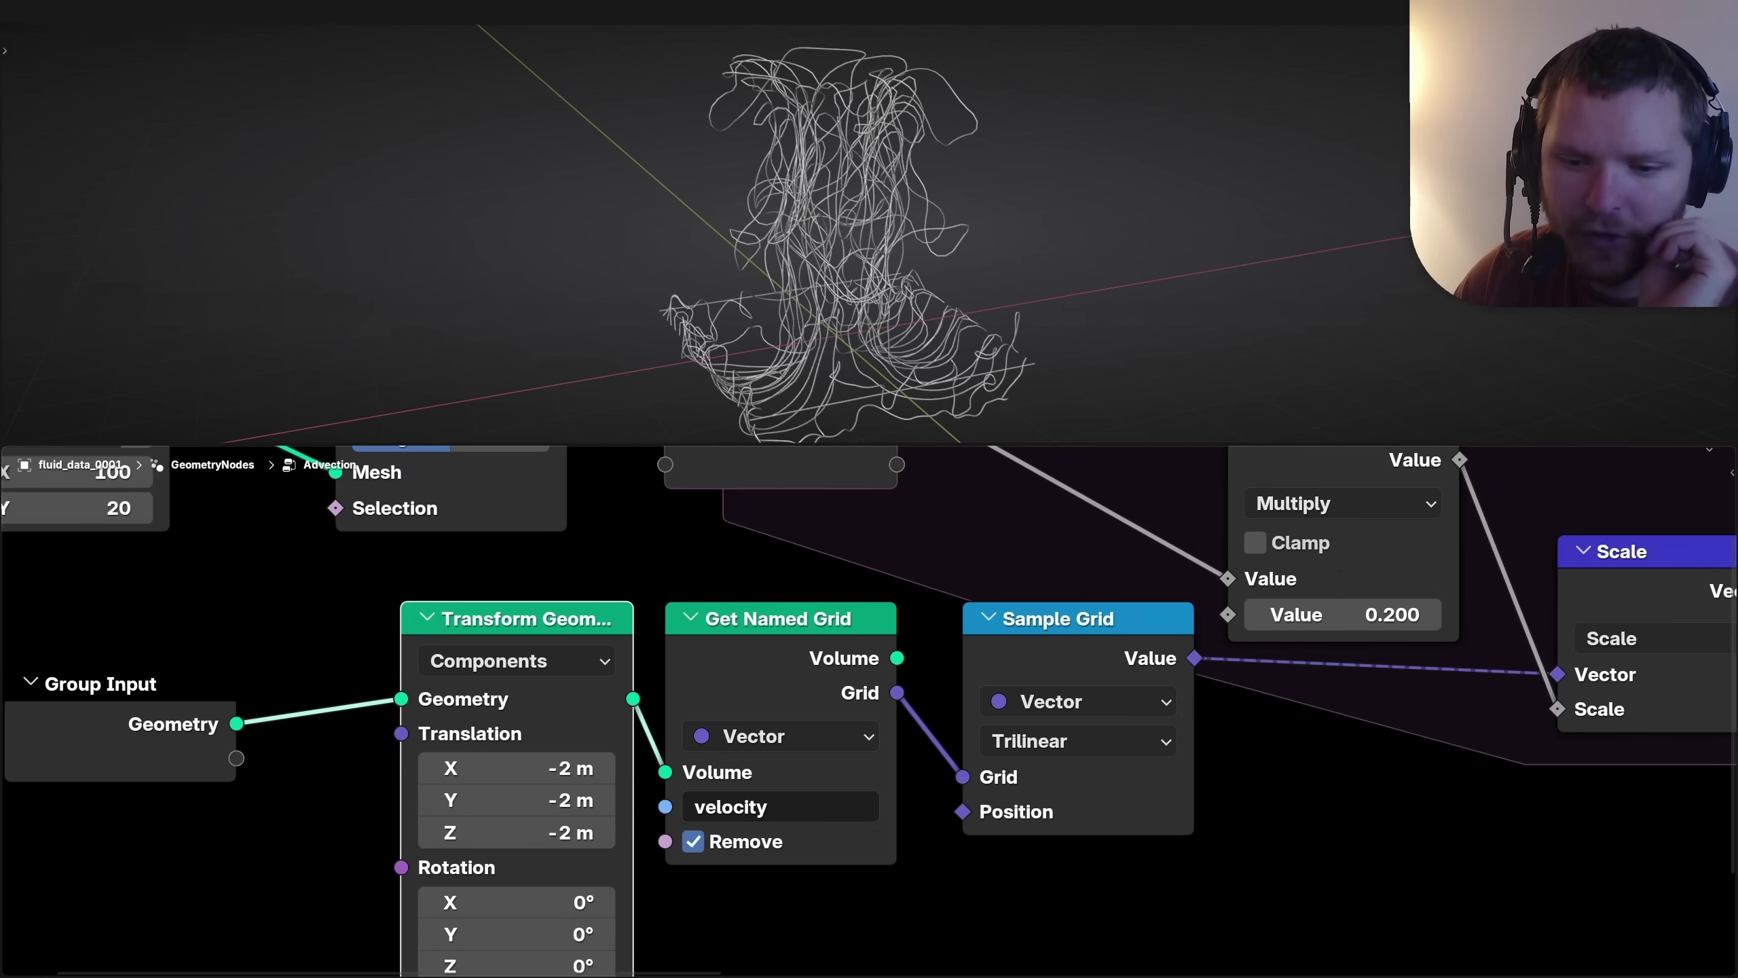
Step: Move the Group Input node next to Transform Geometry, aligned with its header
{"action": "middle_click_drag", "start_coordinate": [870, 712], "coordinate": [833, 682]}
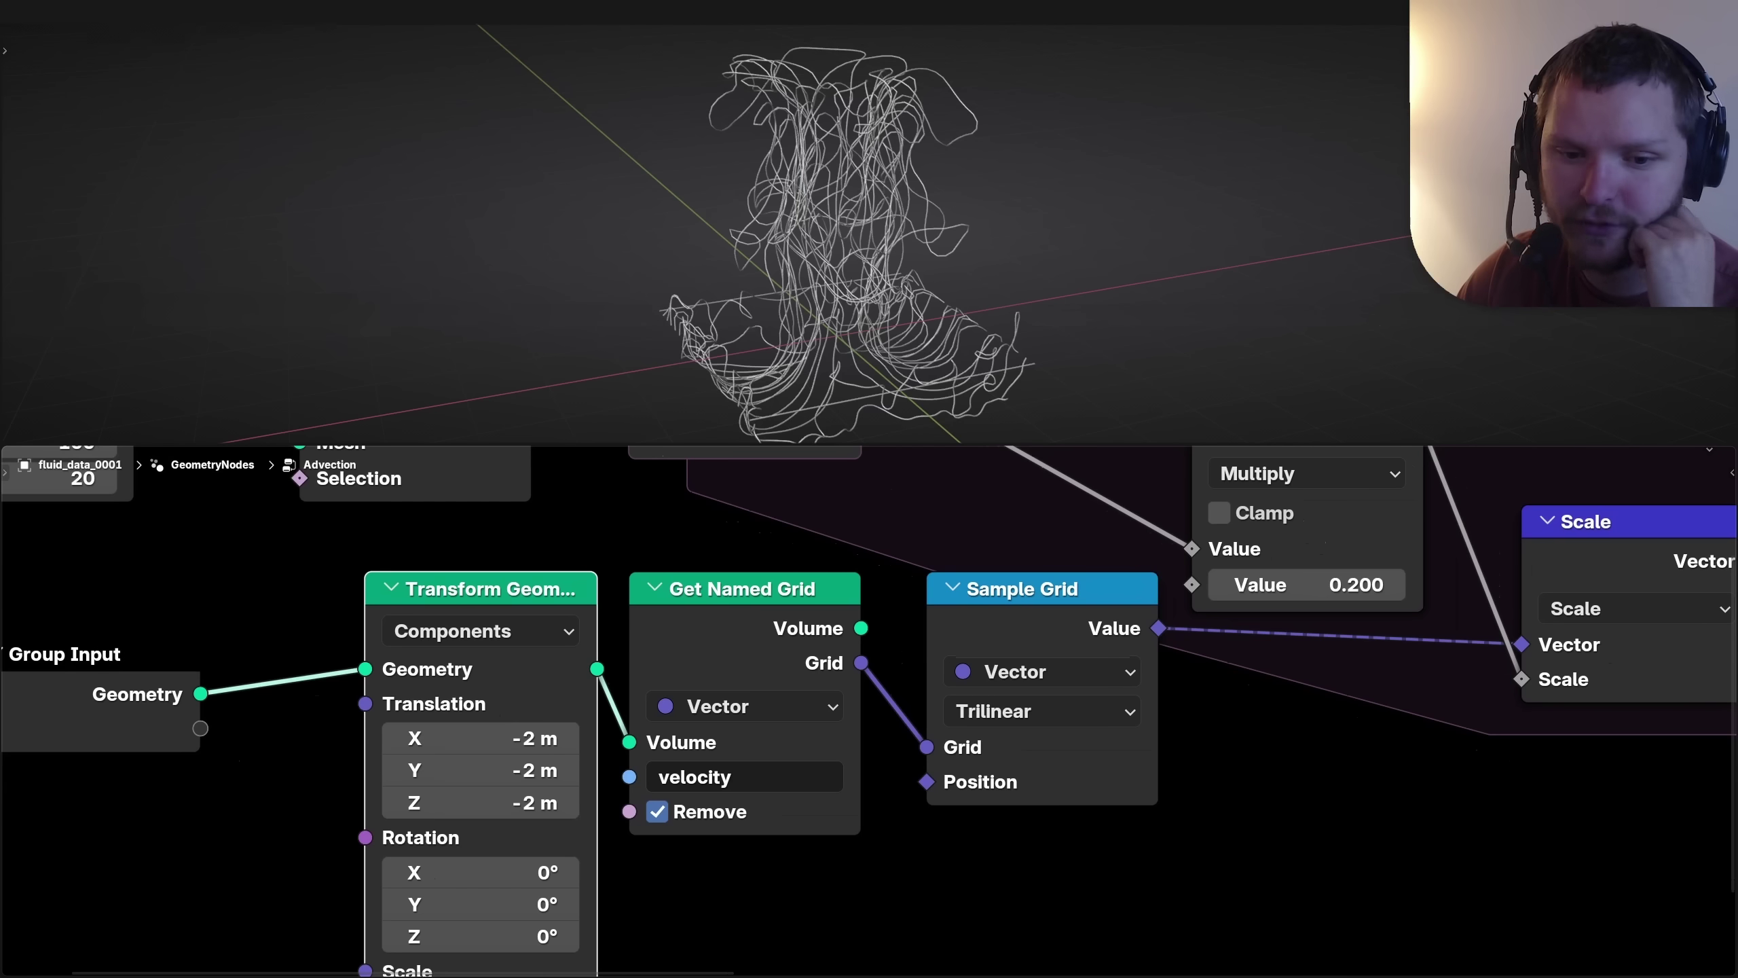
{"action": "middle_click_drag", "start_coordinate": [480, 712], "coordinate": [650, 724]}
{"action": "left_click_drag", "start_coordinate": [253, 666], "coordinate": [385, 600]}
{"action": "left_click", "coordinate": [651, 601]}
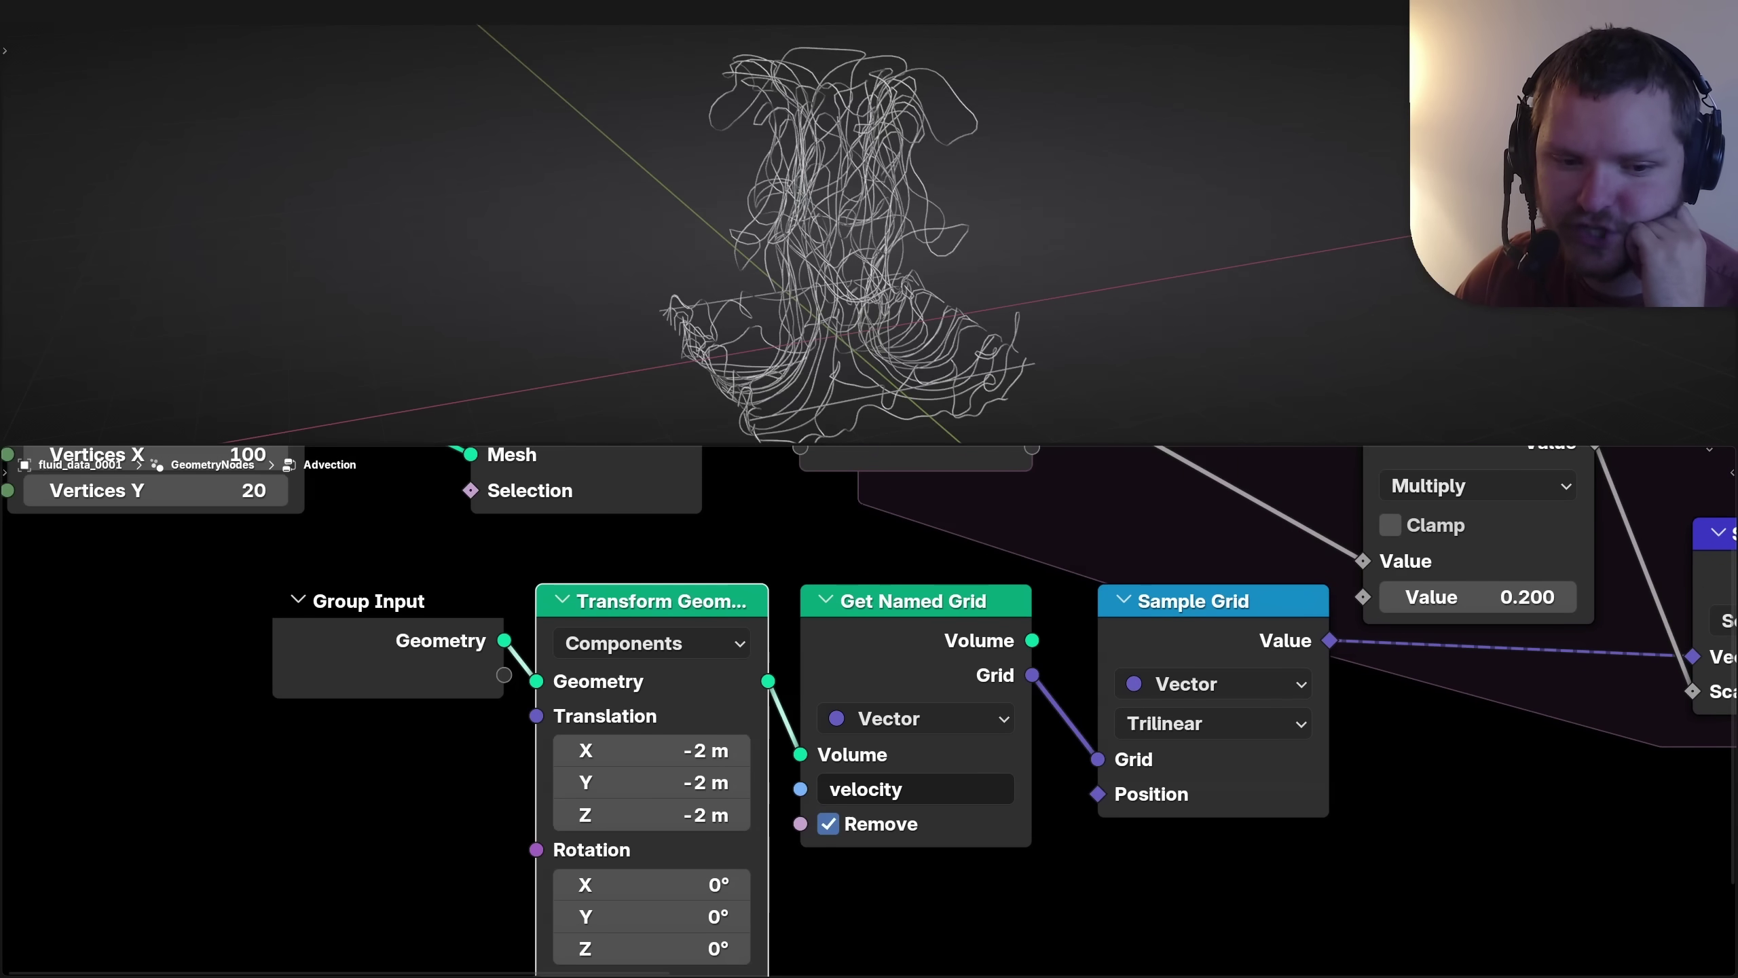
Step: Review the velocity Get Named Grid node and the Sample Grid's interpolation modes
{"action": "left_click", "coordinate": [928, 603]}
{"action": "middle_click_drag", "start_coordinate": [931, 609], "coordinate": [733, 579]}
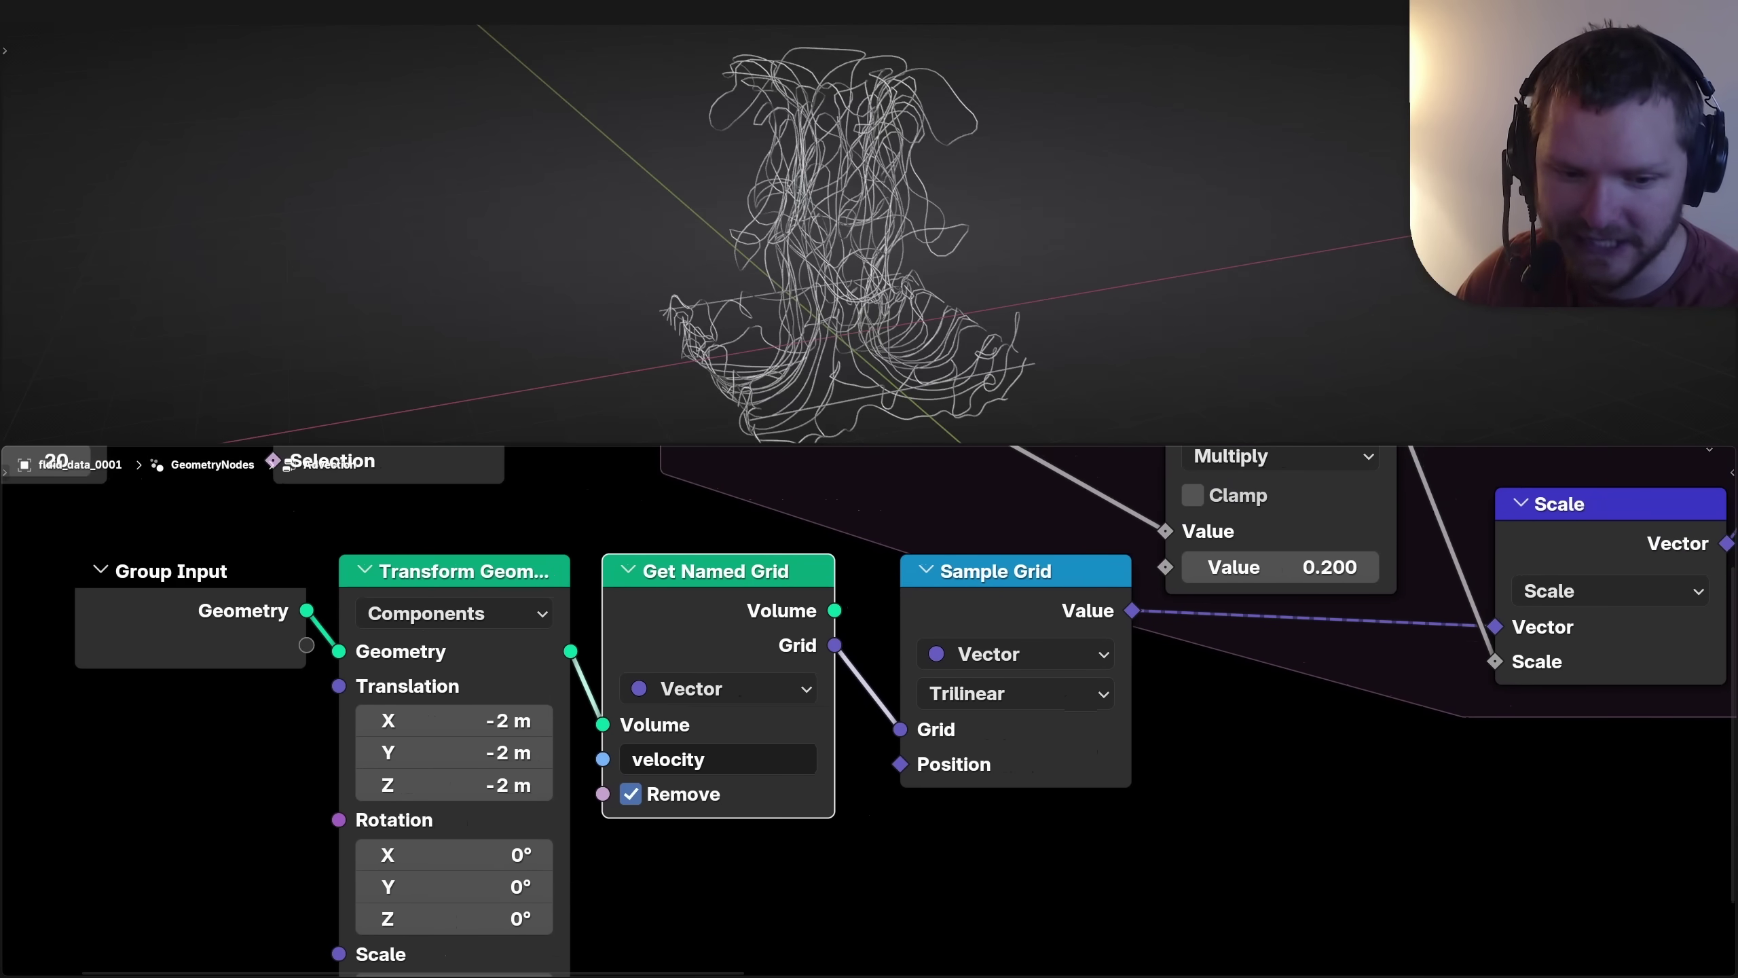
{"action": "scroll", "coordinate": [869, 712], "scroll_direction": "up", "scroll_amount": 3}
{"action": "middle_click_drag", "start_coordinate": [869, 712], "coordinate": [713, 721]}
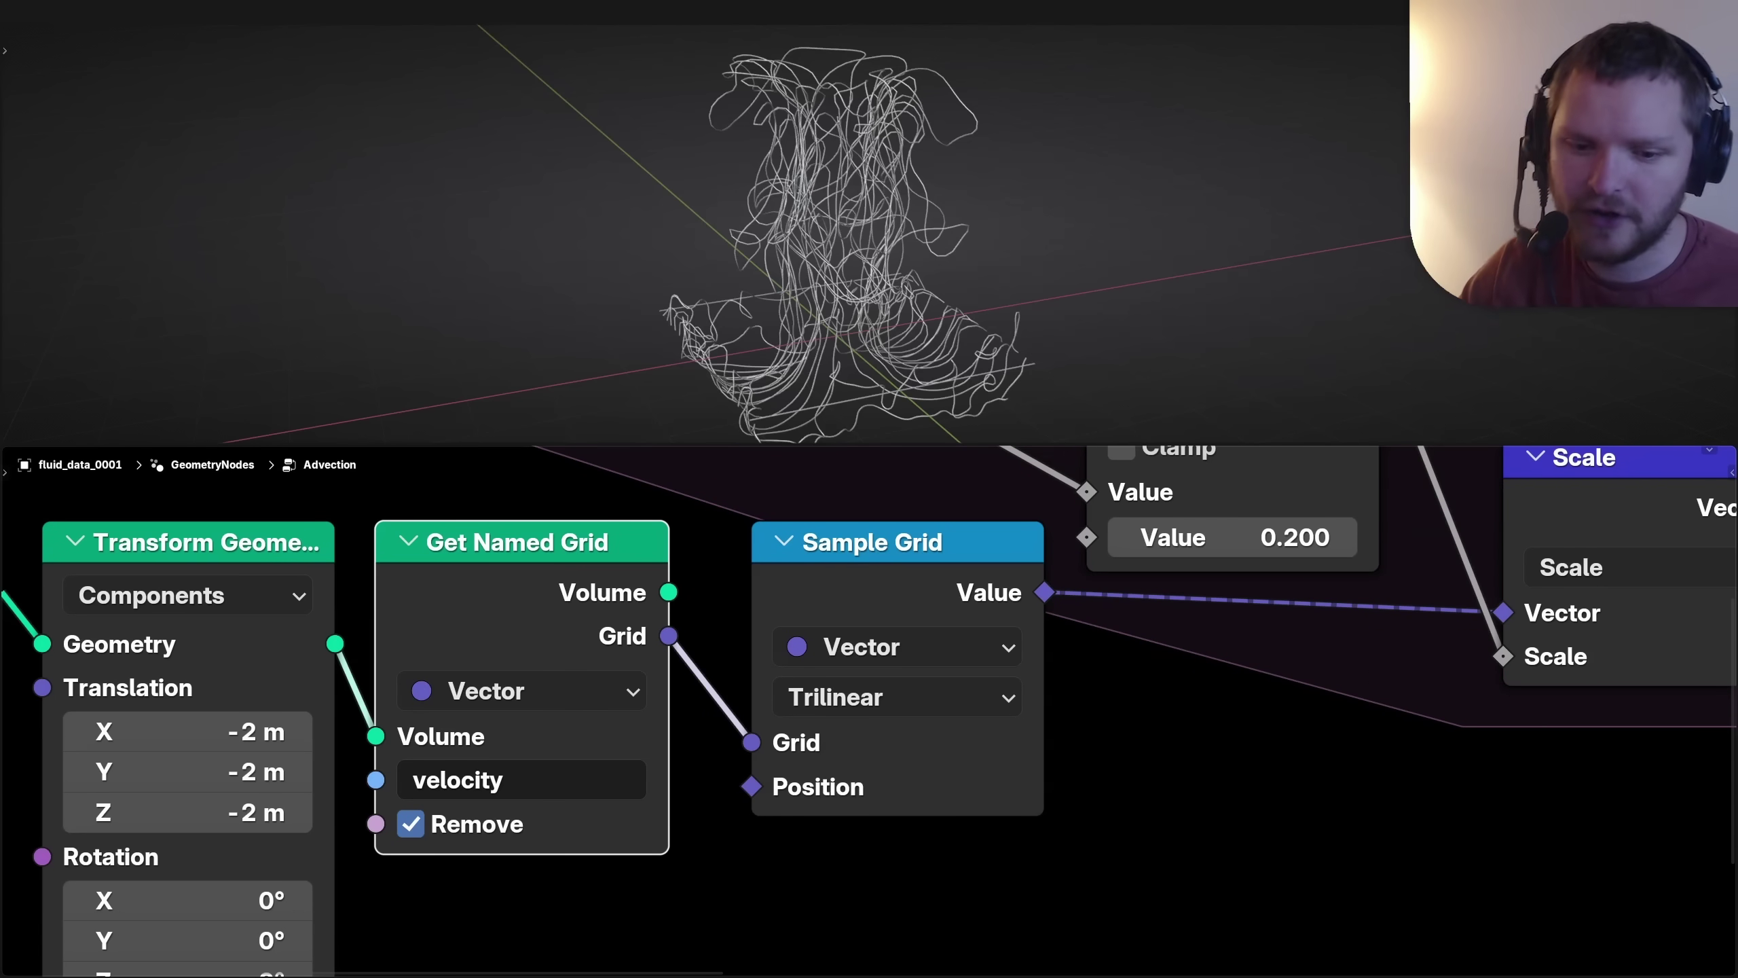
{"action": "left_click", "coordinate": [897, 698]}
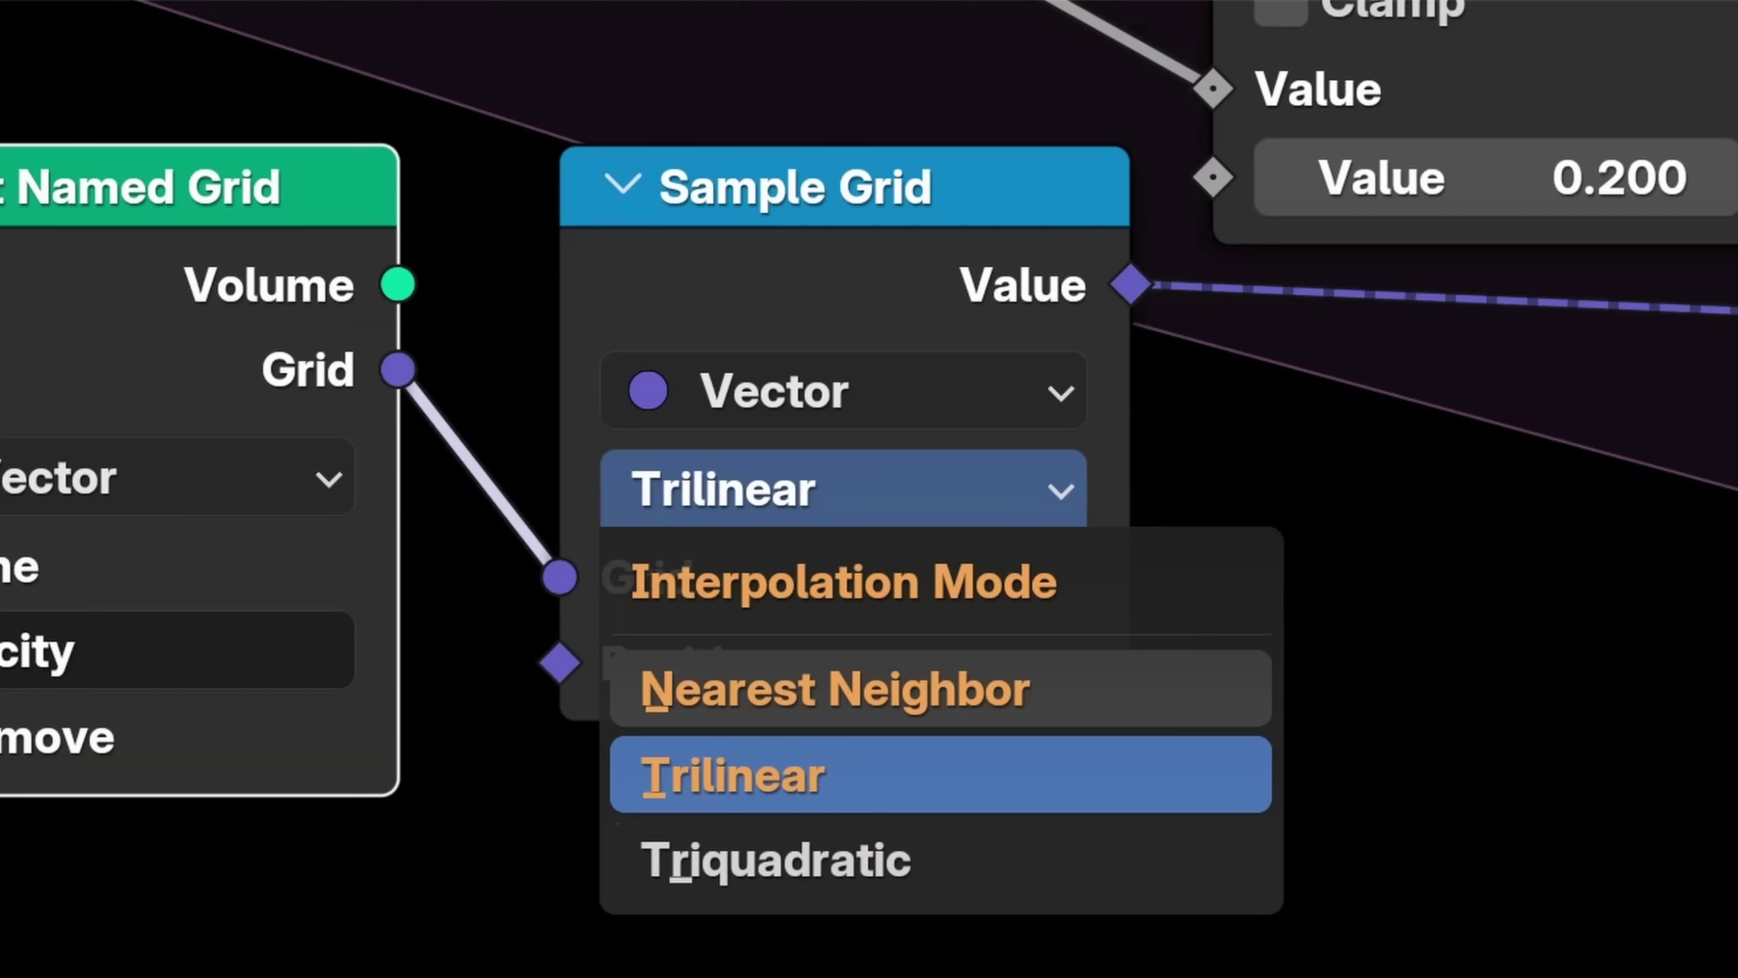
{"action": "left_click", "coordinate": [836, 688]}
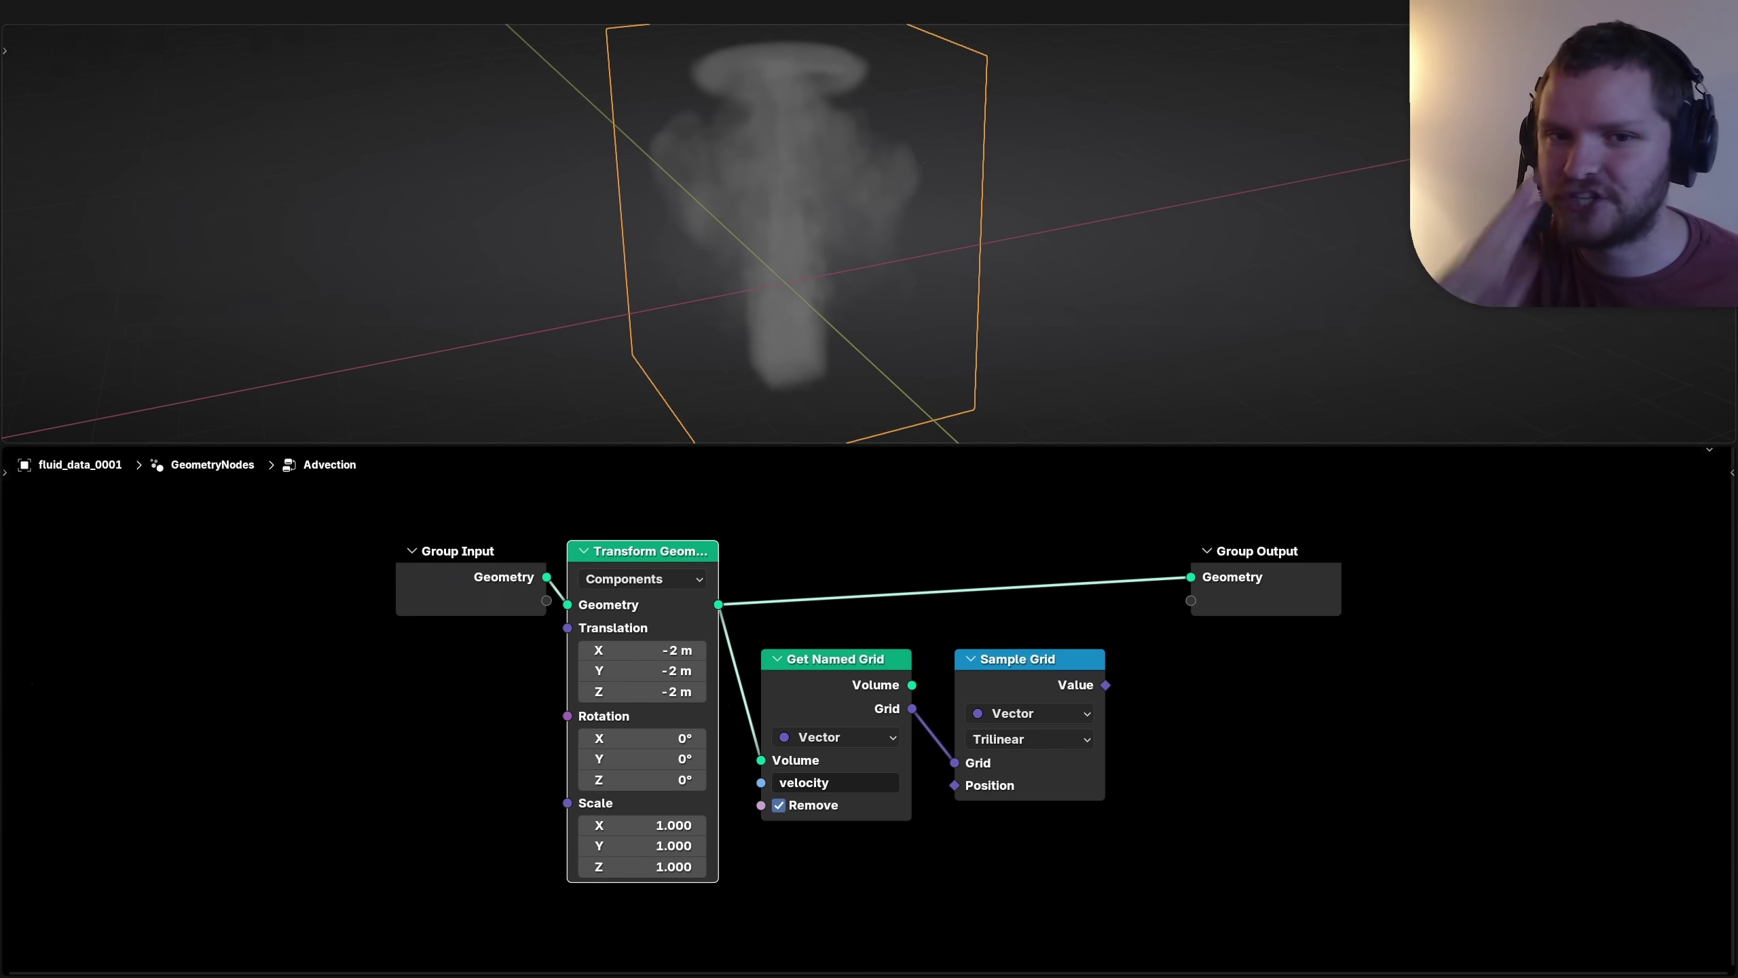
Step: View the smoke from the front and annotate its central column with an upward stroke
{"action": "middle_click_drag", "start_coordinate": [820, 256], "coordinate": [780, 233]}
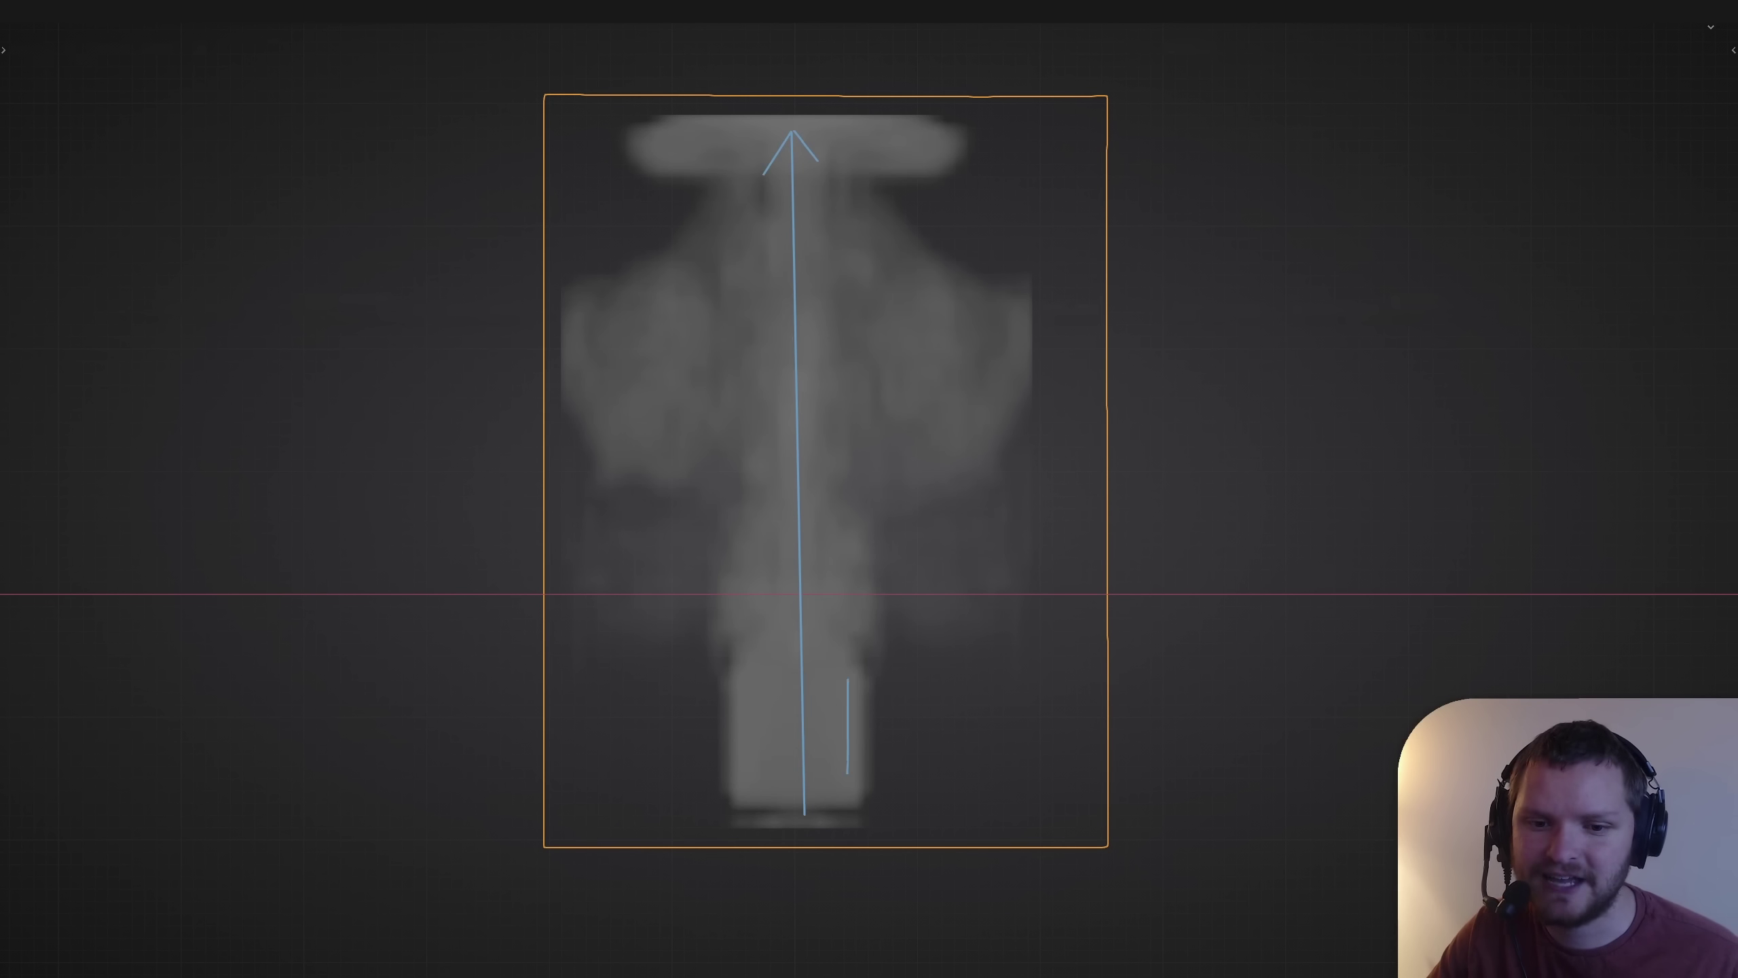
{"action": "left_click_drag", "start_coordinate": [848, 679], "coordinate": [848, 308]}
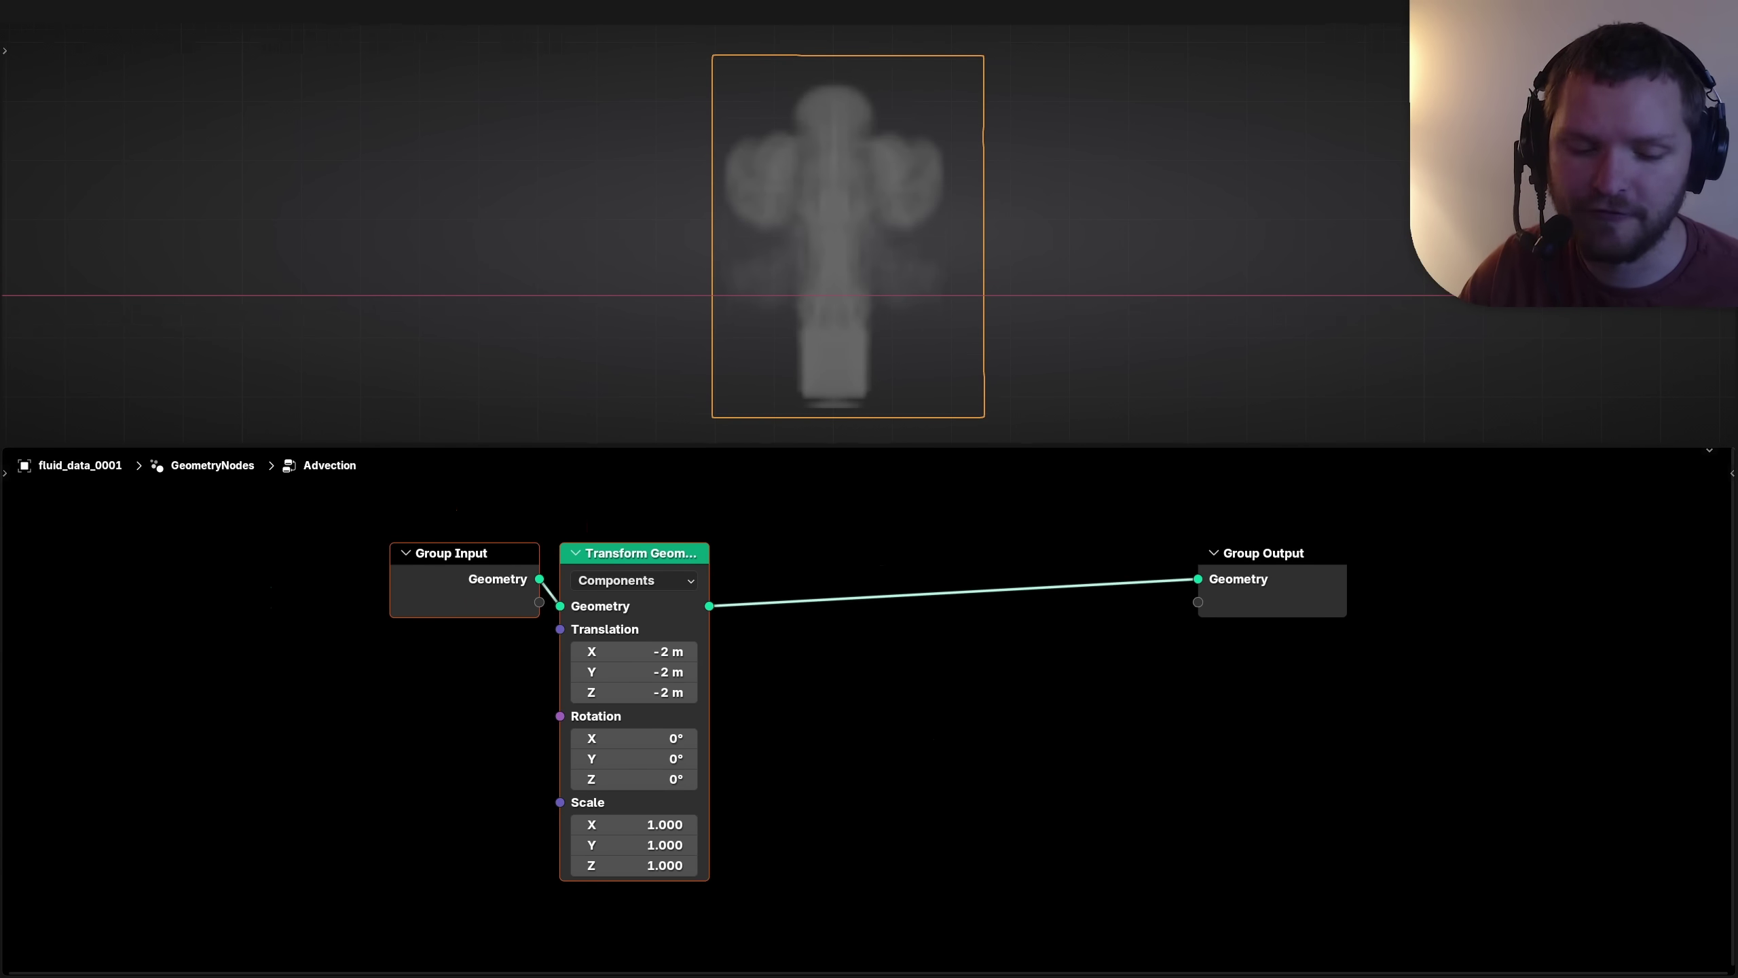
Step: Add a Get Named Grid node for the Float density grid, fed by the Transform Geometry output
{"action": "key", "text": "shift+a"}
{"action": "type", "text": "get"}
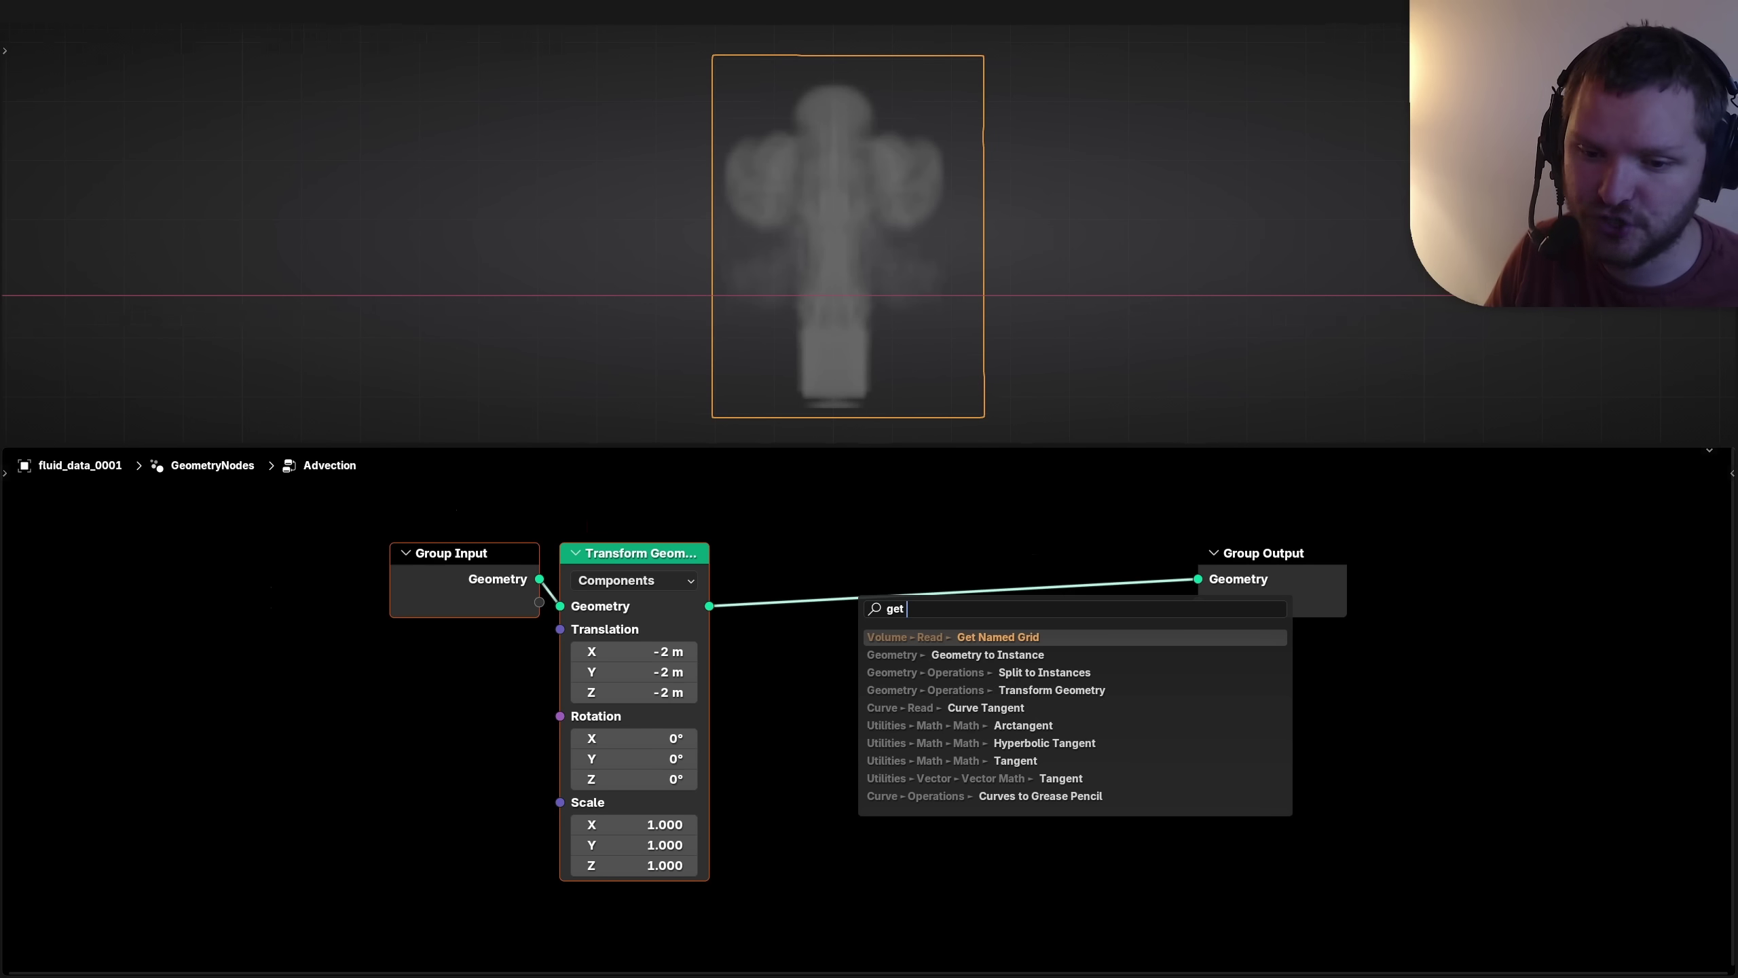
{"action": "key", "text": "Return"}
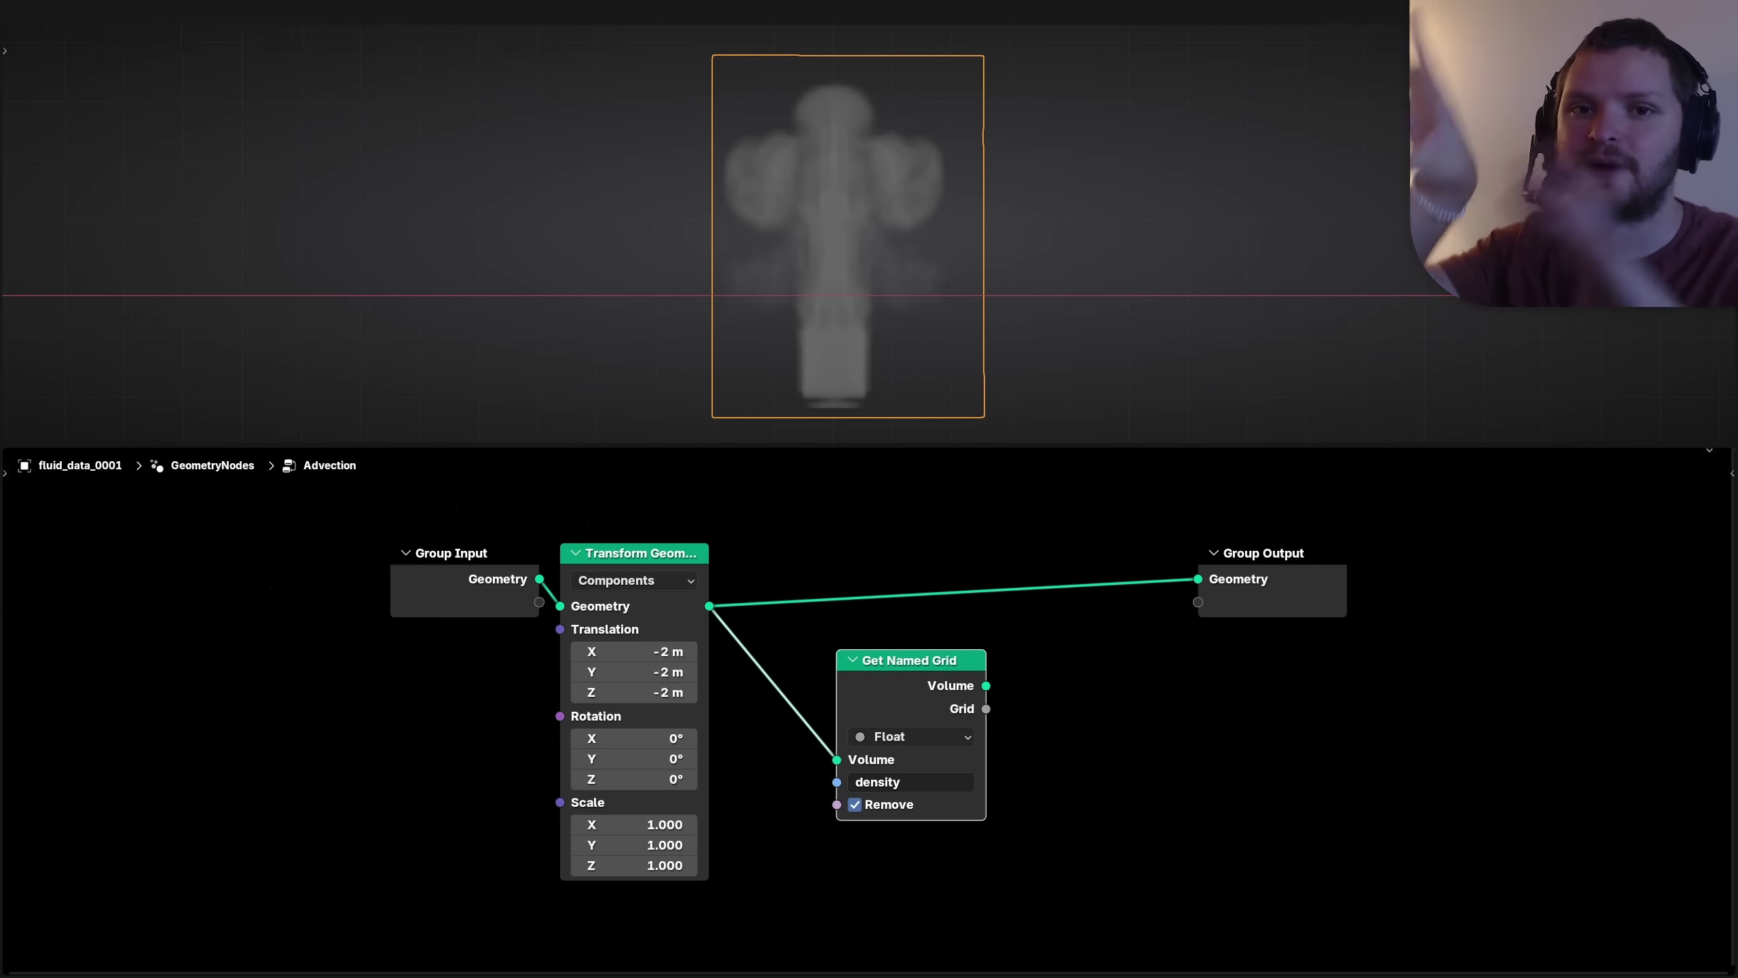
Step: Add a Volume Cube node and link its Volume to the Group Output to preview it
{"action": "key", "text": "shift+a"}
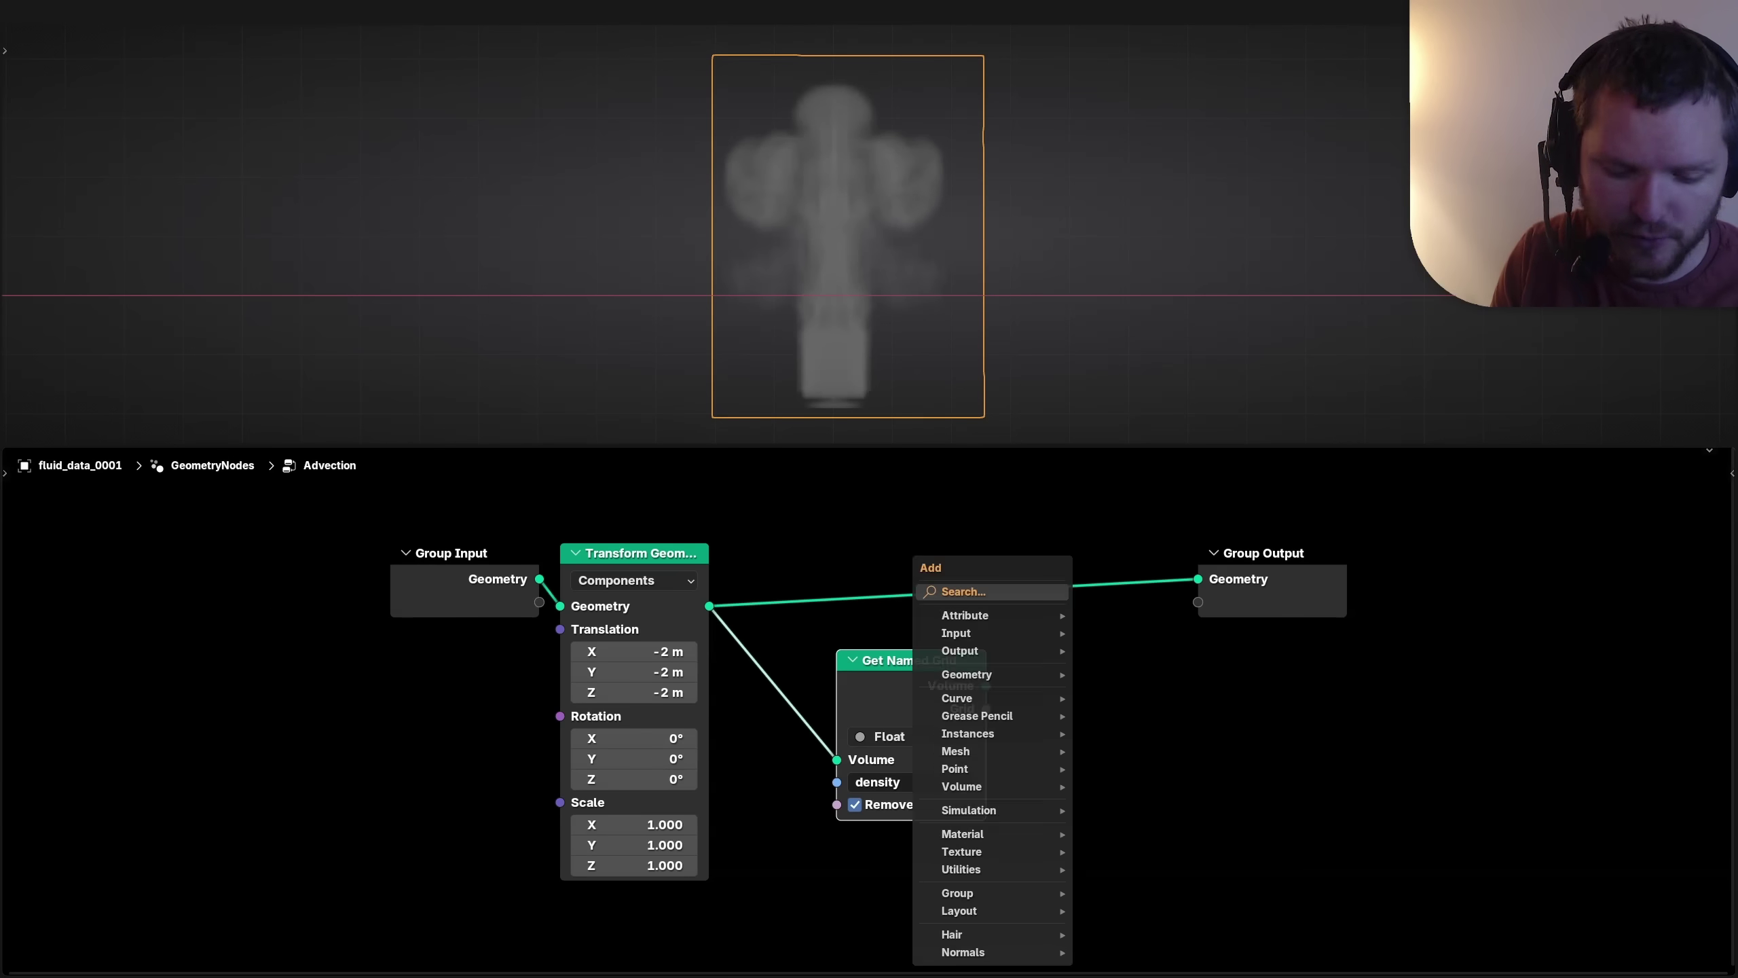
{"action": "type", "text": "volu"}
{"action": "key", "text": "Return"}
{"action": "key", "text": "Home"}
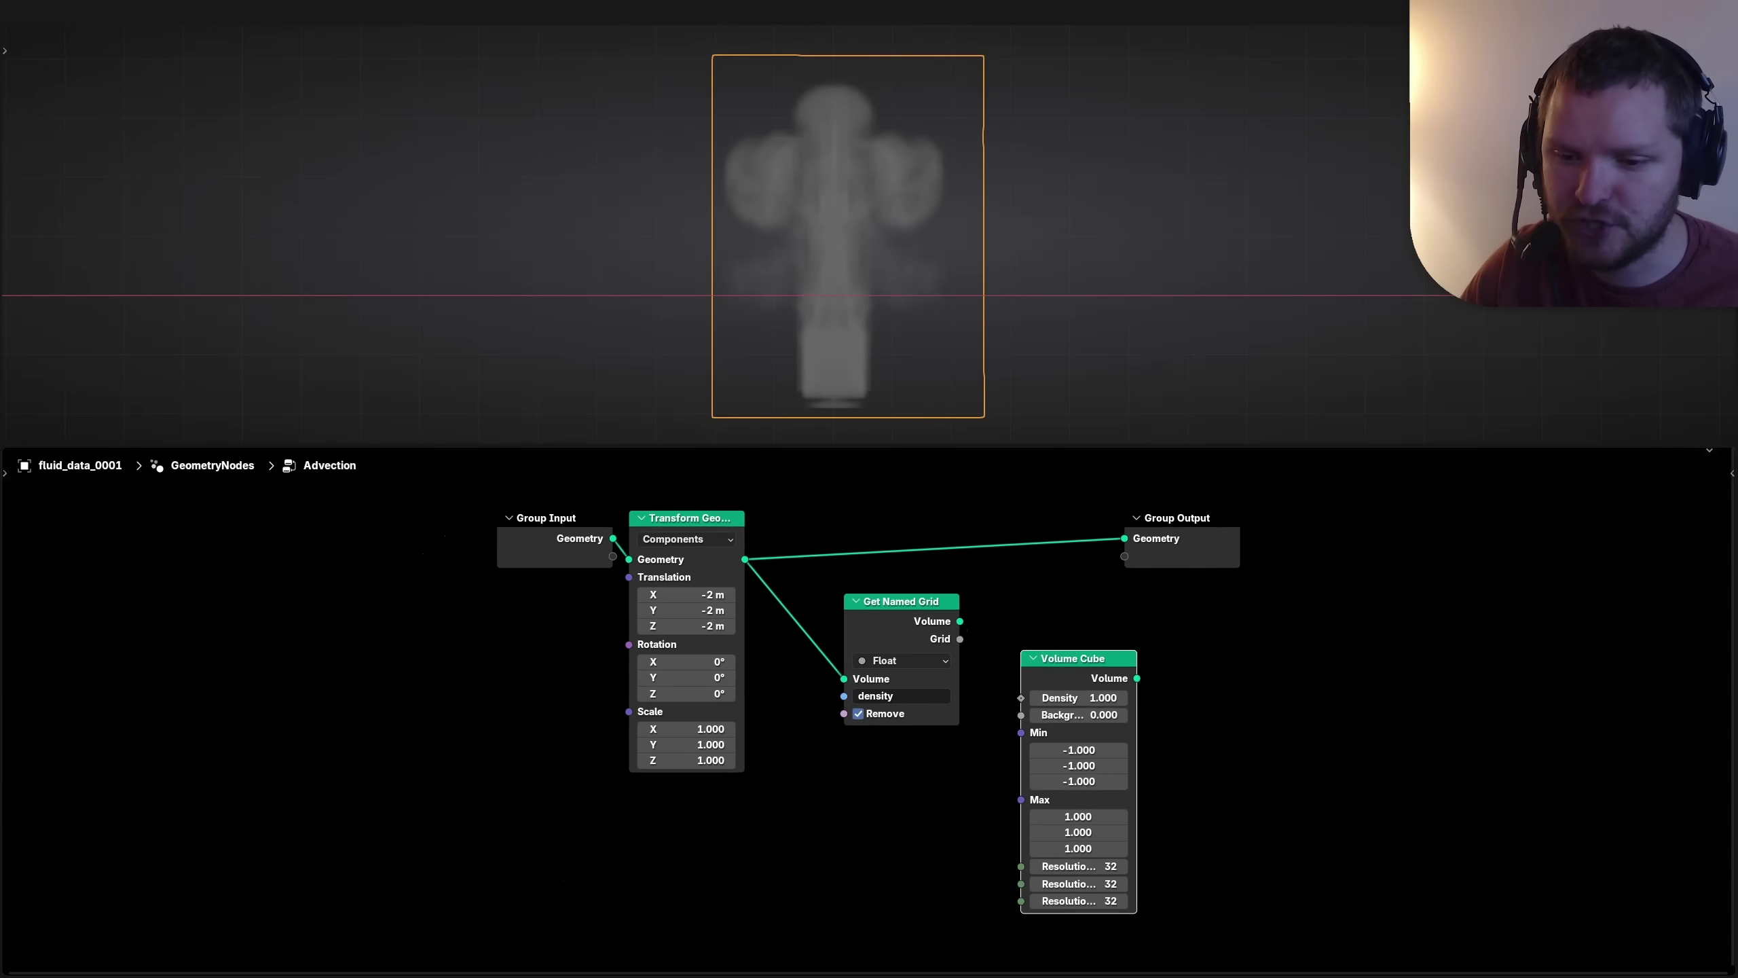
{"action": "left_click", "coordinate": [1068, 666]}
{"action": "left_click_drag", "start_coordinate": [1158, 685], "coordinate": [1120, 536]}
{"action": "middle_click_drag", "start_coordinate": [808, 288], "coordinate": [869, 328]}
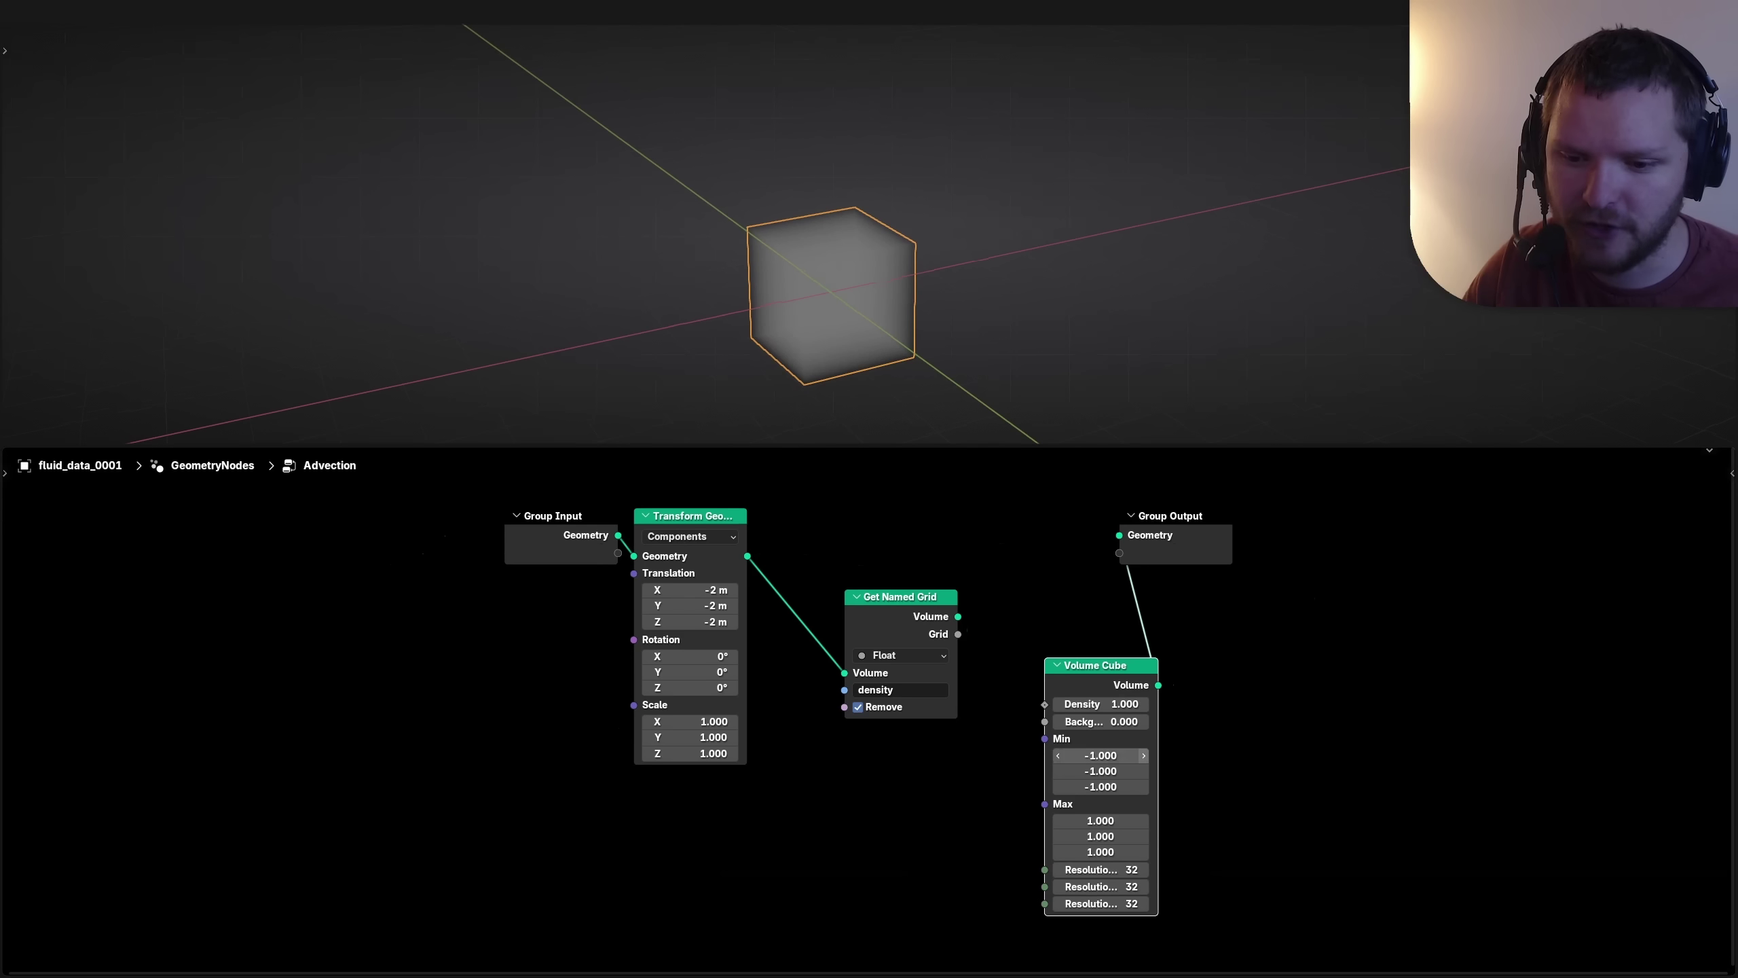
Step: Try out the Volume Cube's Min and Density values, undoing the Min change and lowering Density to 0.680
{"action": "mouse_move", "coordinate": [1101, 755]}
{"action": "left_mouse_down"}
{"action": "mouse_move", "coordinate": [1116, 755]}
{"action": "mouse_move", "coordinate": [1006, 755]}
{"action": "mouse_move", "coordinate": [1067, 755]}
{"action": "left_mouse_up"}
{"action": "key", "text": "ctrl+z"}
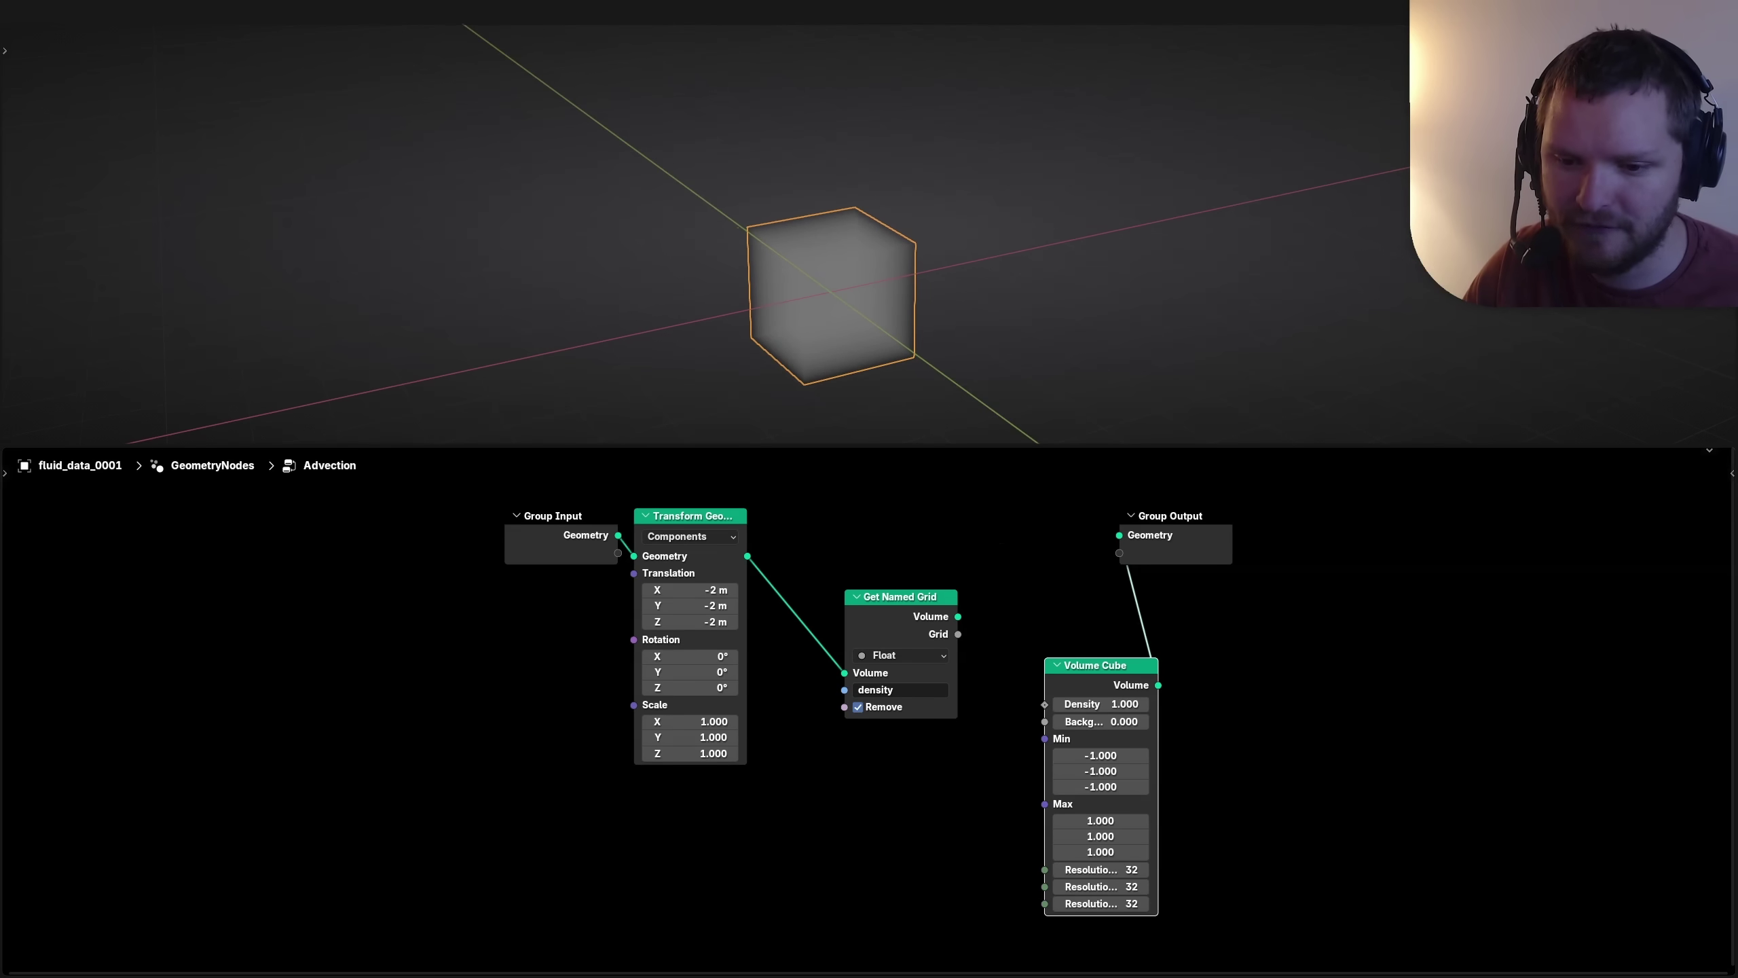
{"action": "middle_click_drag", "start_coordinate": [1184, 743], "coordinate": [777, 702]}
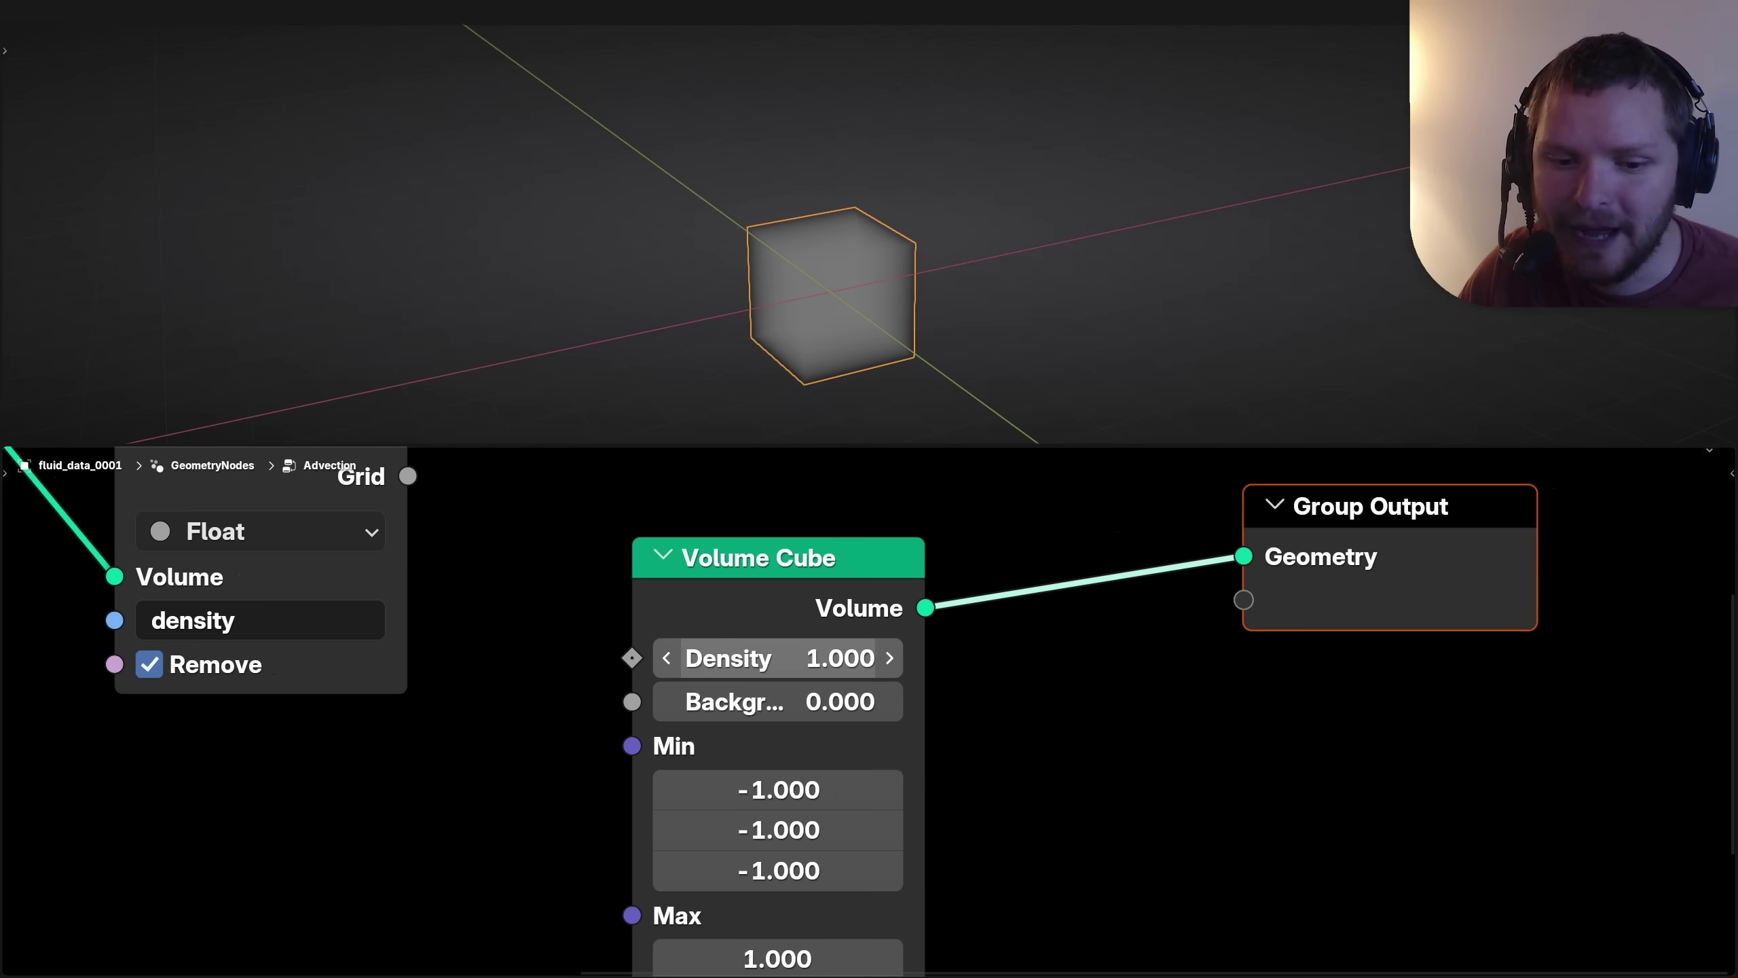
{"action": "mouse_move", "coordinate": [778, 658]}
{"action": "left_mouse_down"}
{"action": "mouse_move", "coordinate": [609, 658]}
{"action": "mouse_move", "coordinate": [734, 658]}
{"action": "left_mouse_up"}
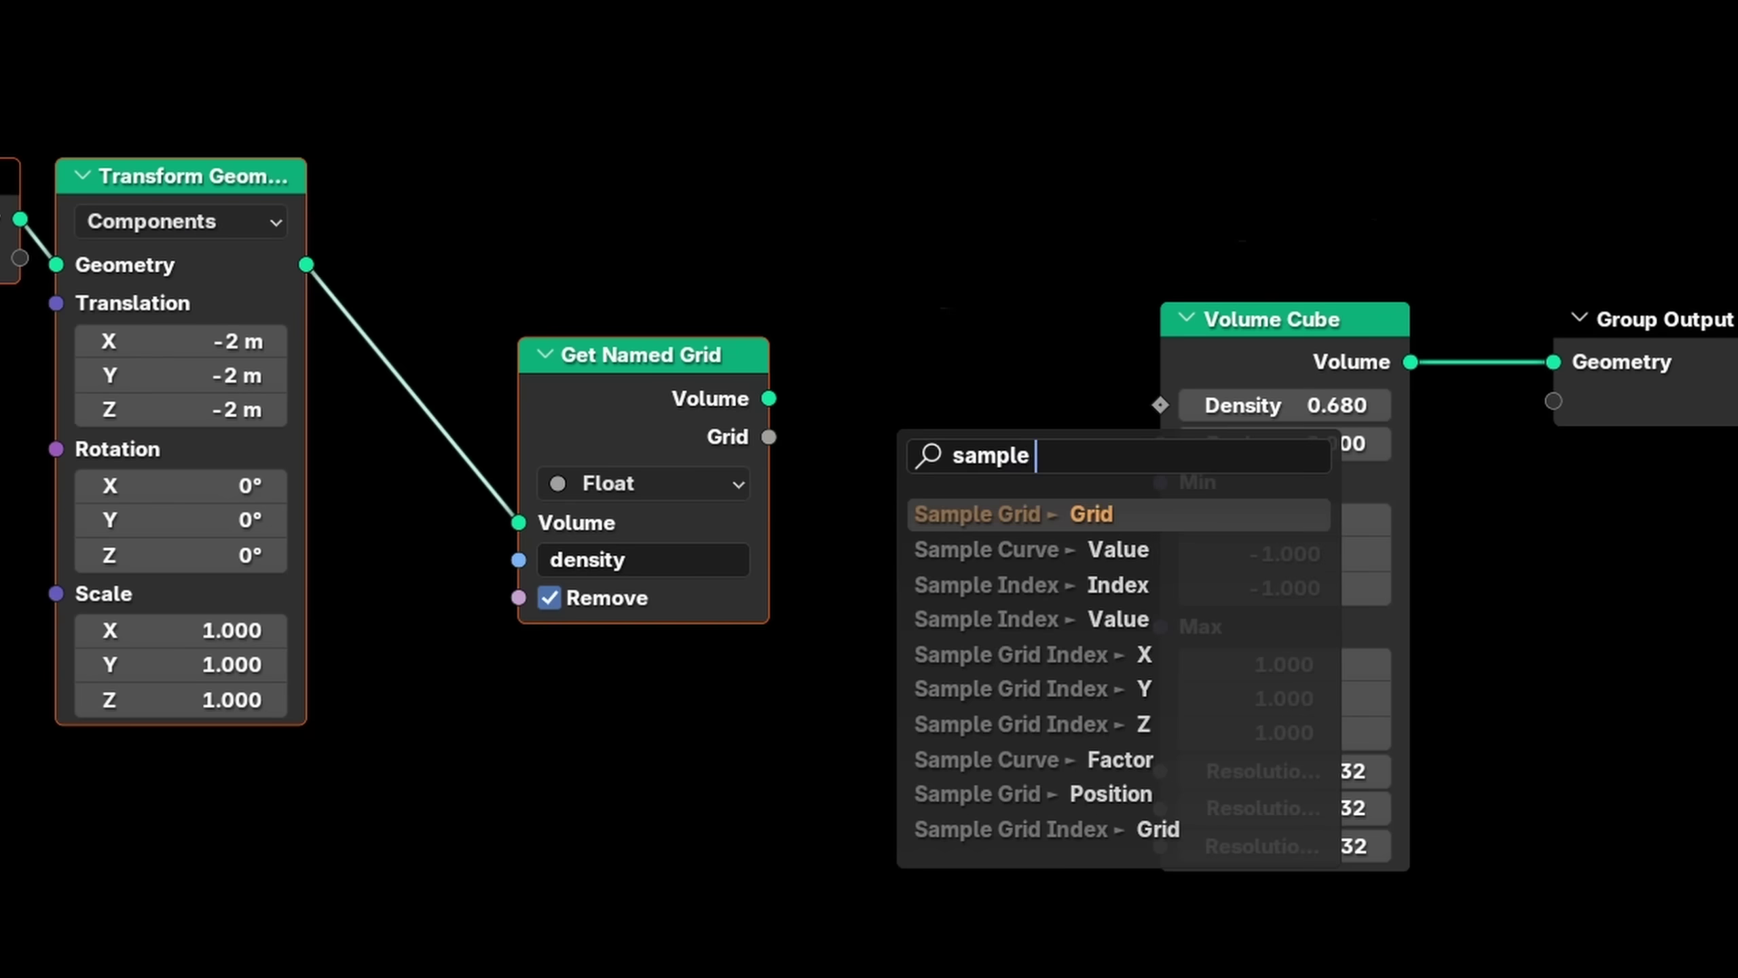
Step: Add a Sample Grid node fed by the density grid and link its Value to the Volume Cube's Density
{"action": "key", "text": "Return"}
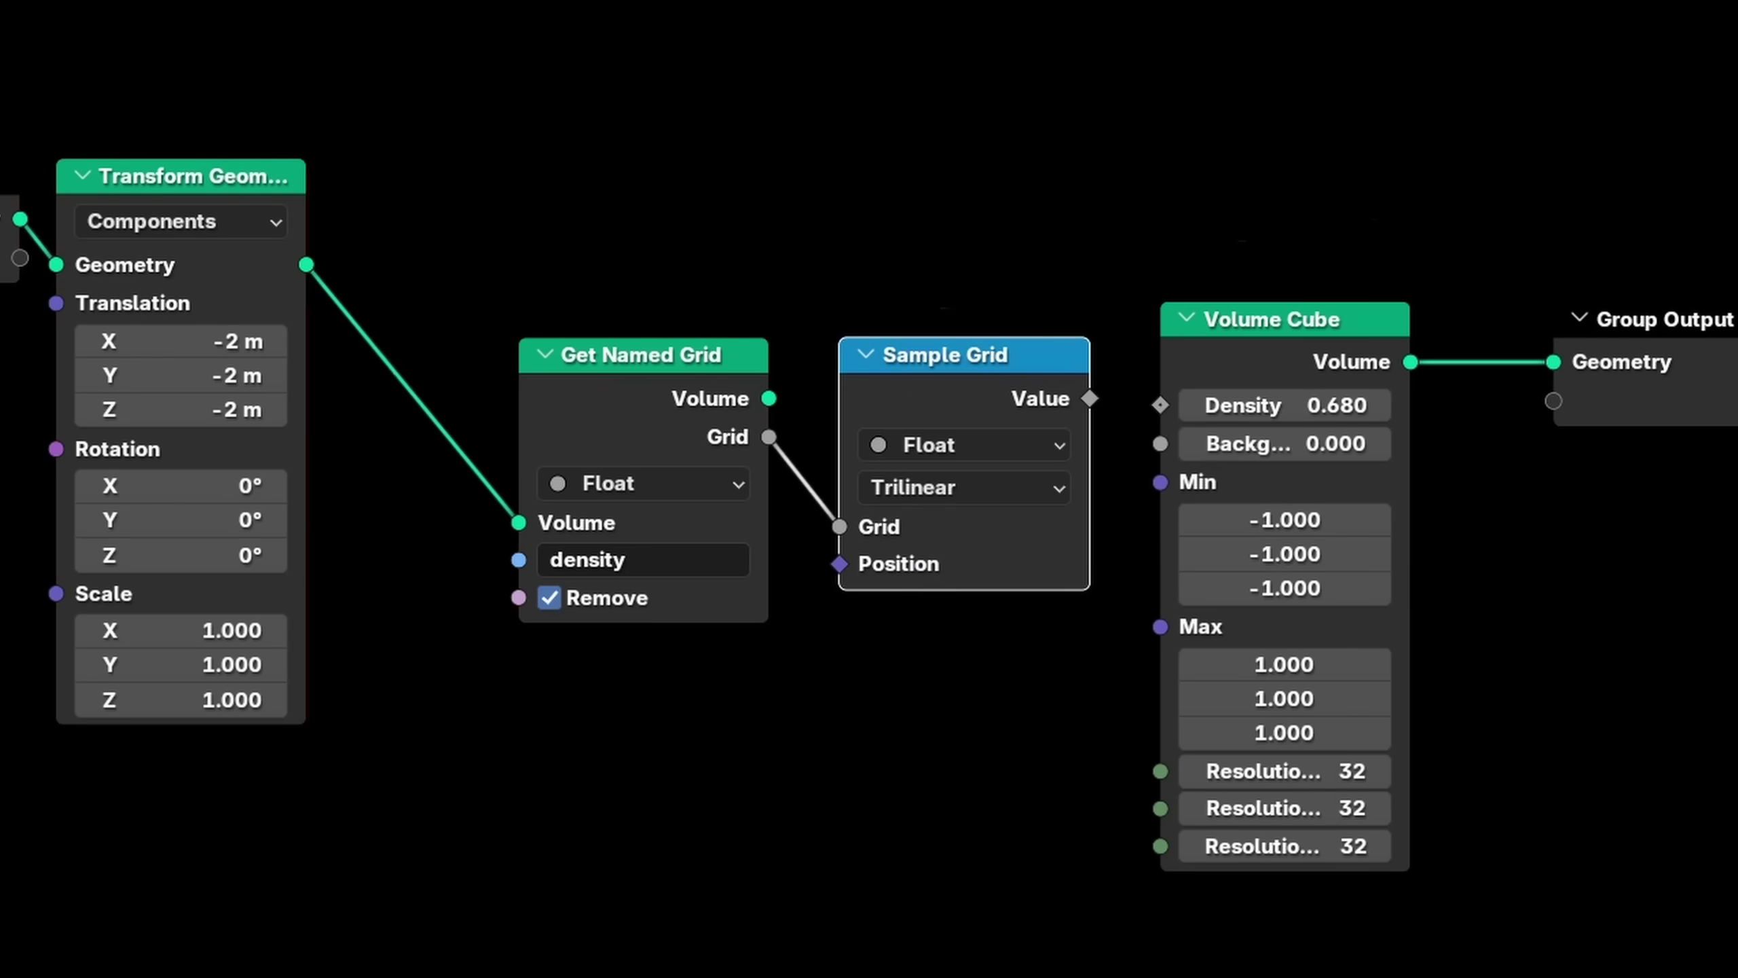
{"action": "left_click_drag", "start_coordinate": [1160, 404], "coordinate": [1160, 405]}
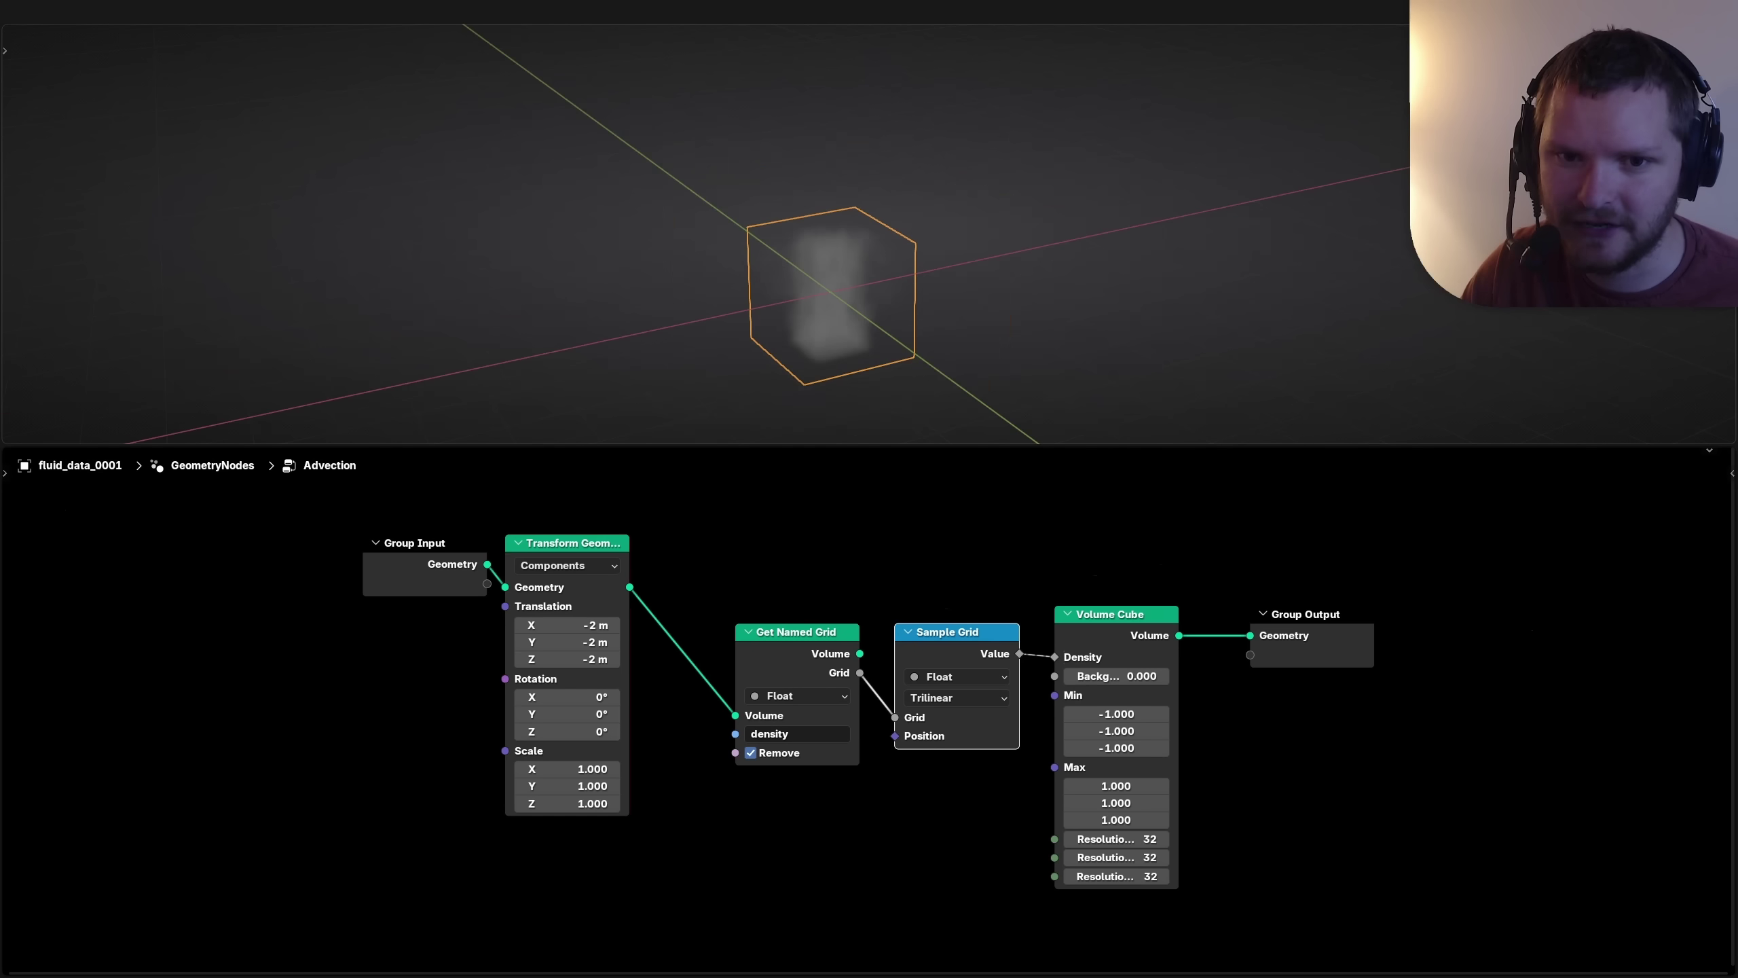
{"action": "mouse_move", "coordinate": [848, 260]}
{"action": "middle_mouse_down"}
{"action": "mouse_move", "coordinate": [910, 264]}
{"action": "mouse_move", "coordinate": [869, 256]}
{"action": "middle_mouse_up"}
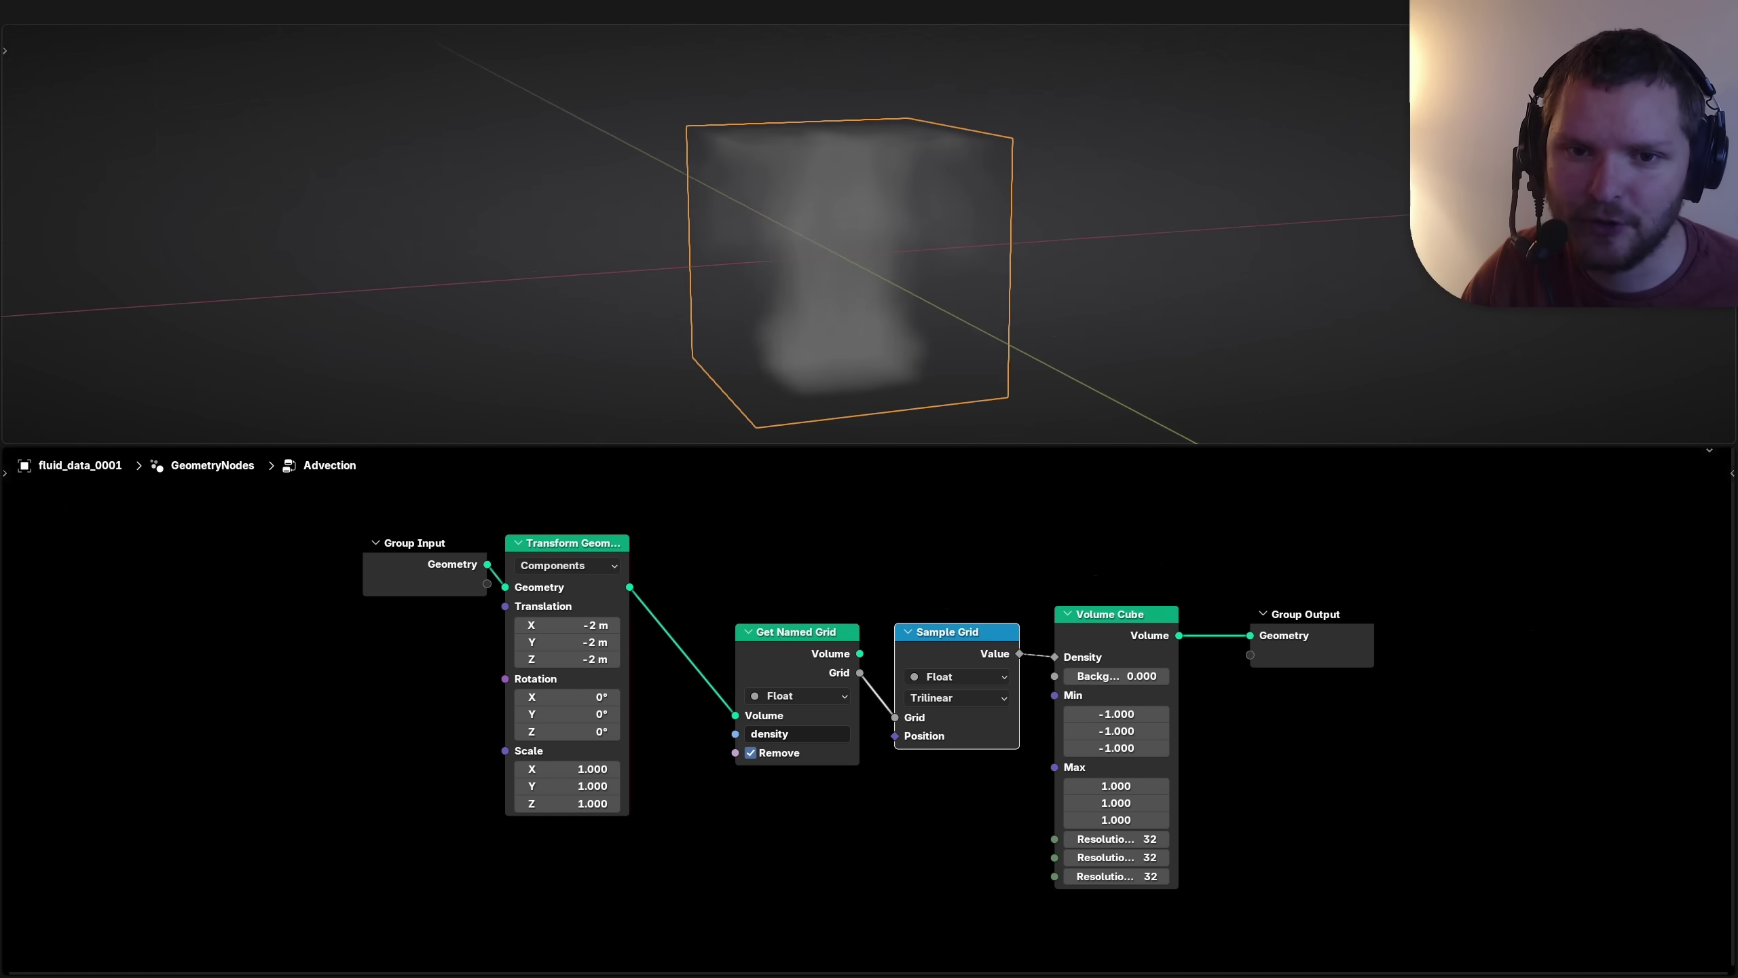
Step: Preview the Transform Geometry output from the front for comparison and switch the preview back to the Volume Cube
{"action": "left_click", "coordinate": [568, 544], "text": "alt+shift"}
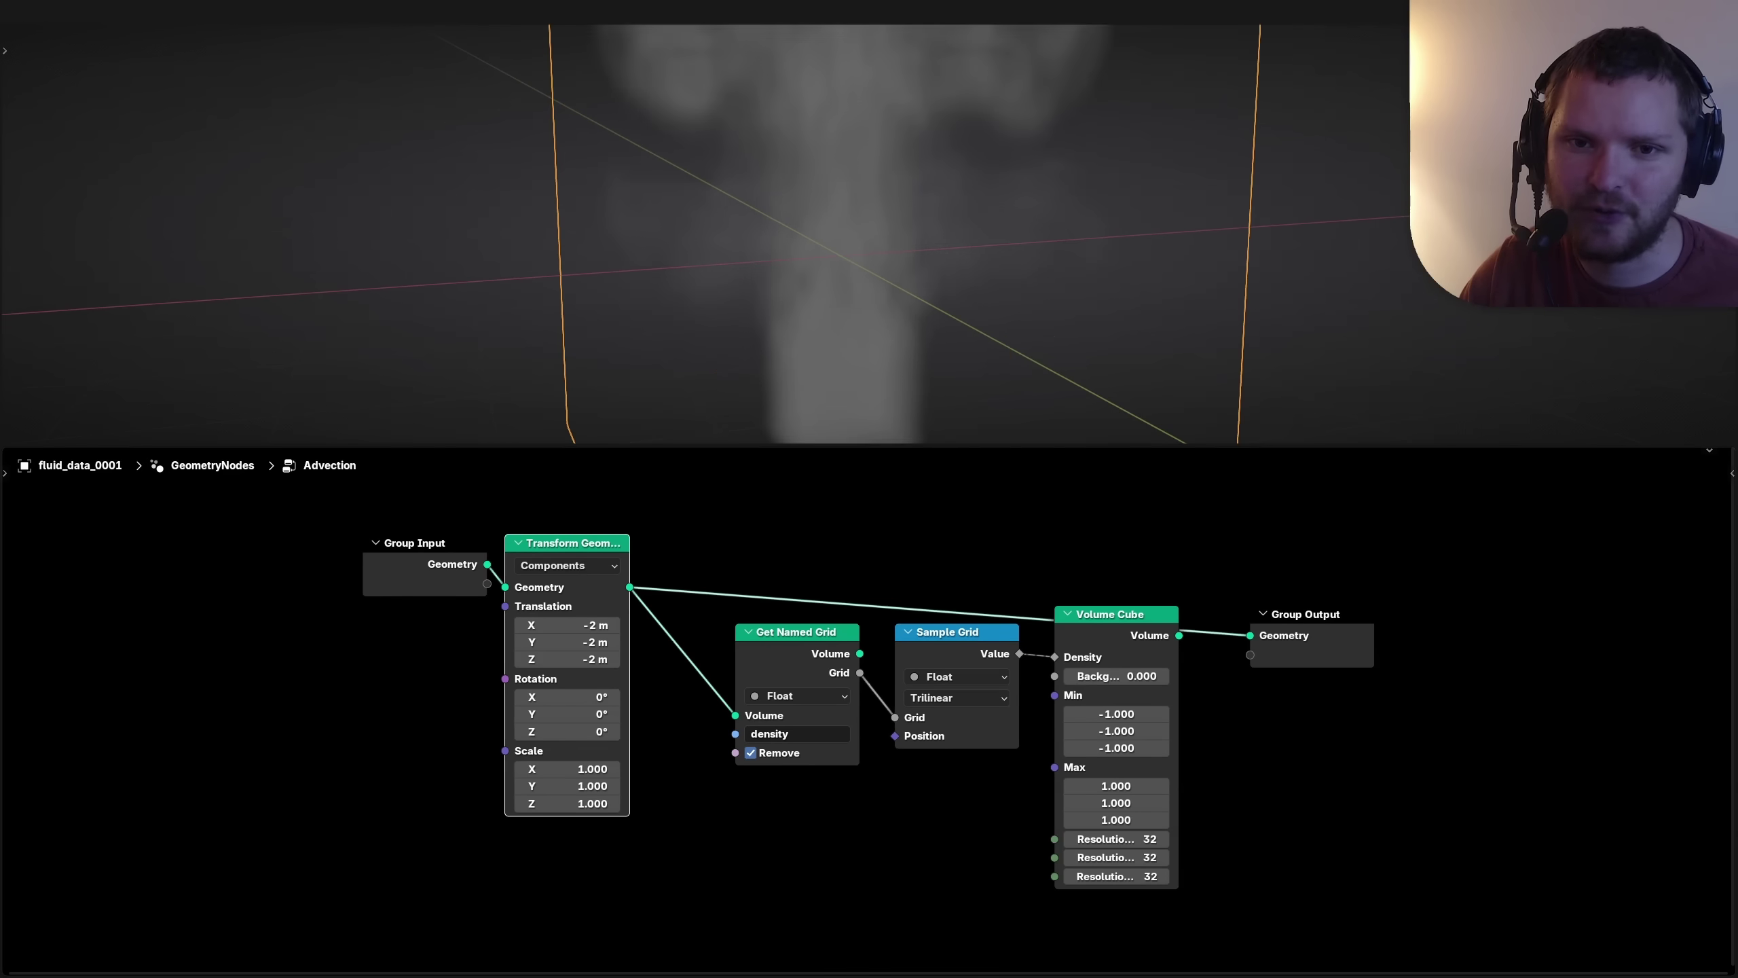
{"action": "scroll", "coordinate": [869, 235], "scroll_direction": "down", "scroll_amount": 4}
{"action": "key", "text": "KP_1"}
{"action": "middle_click_drag", "start_coordinate": [870, 235], "coordinate": [837, 259], "text": "shift"}
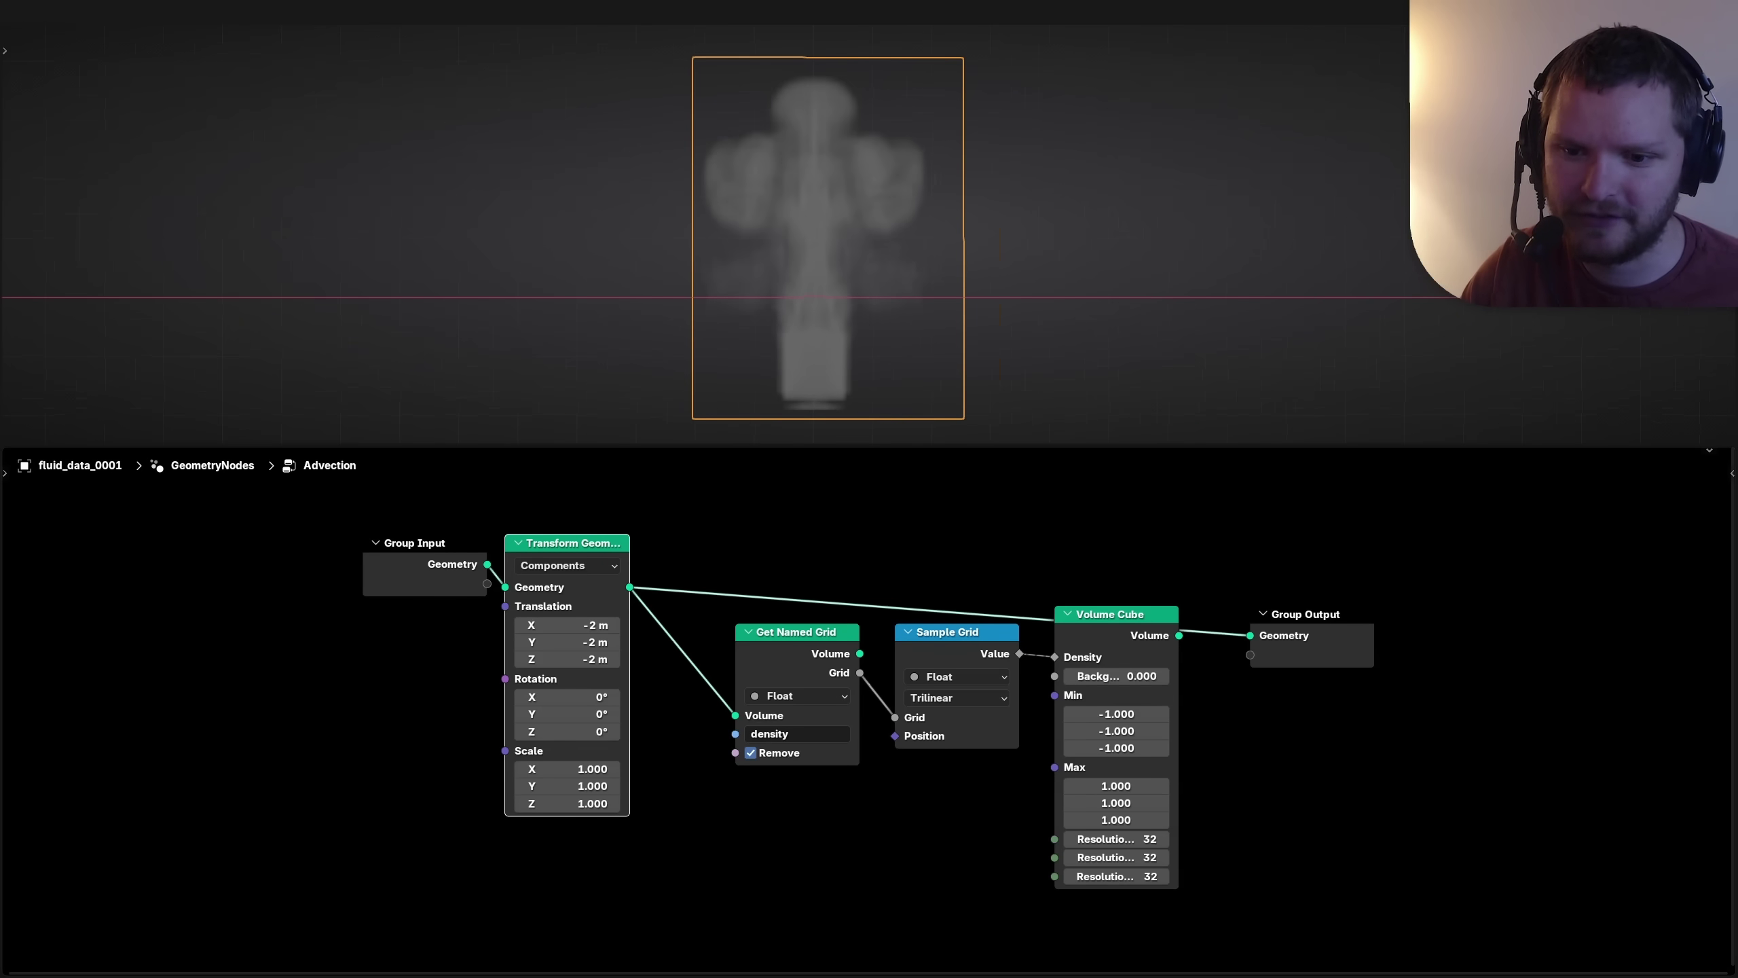
{"action": "left_click", "coordinate": [1116, 615], "text": "alt+shift"}
Step: Set the Volume Cube's Min to -2.200, -2.200, -2.160, Max to 2.210, 2.210, 3.970, and all three resolutions to 64
{"action": "left_click_drag", "start_coordinate": [1116, 820], "coordinate": [1191, 819]}
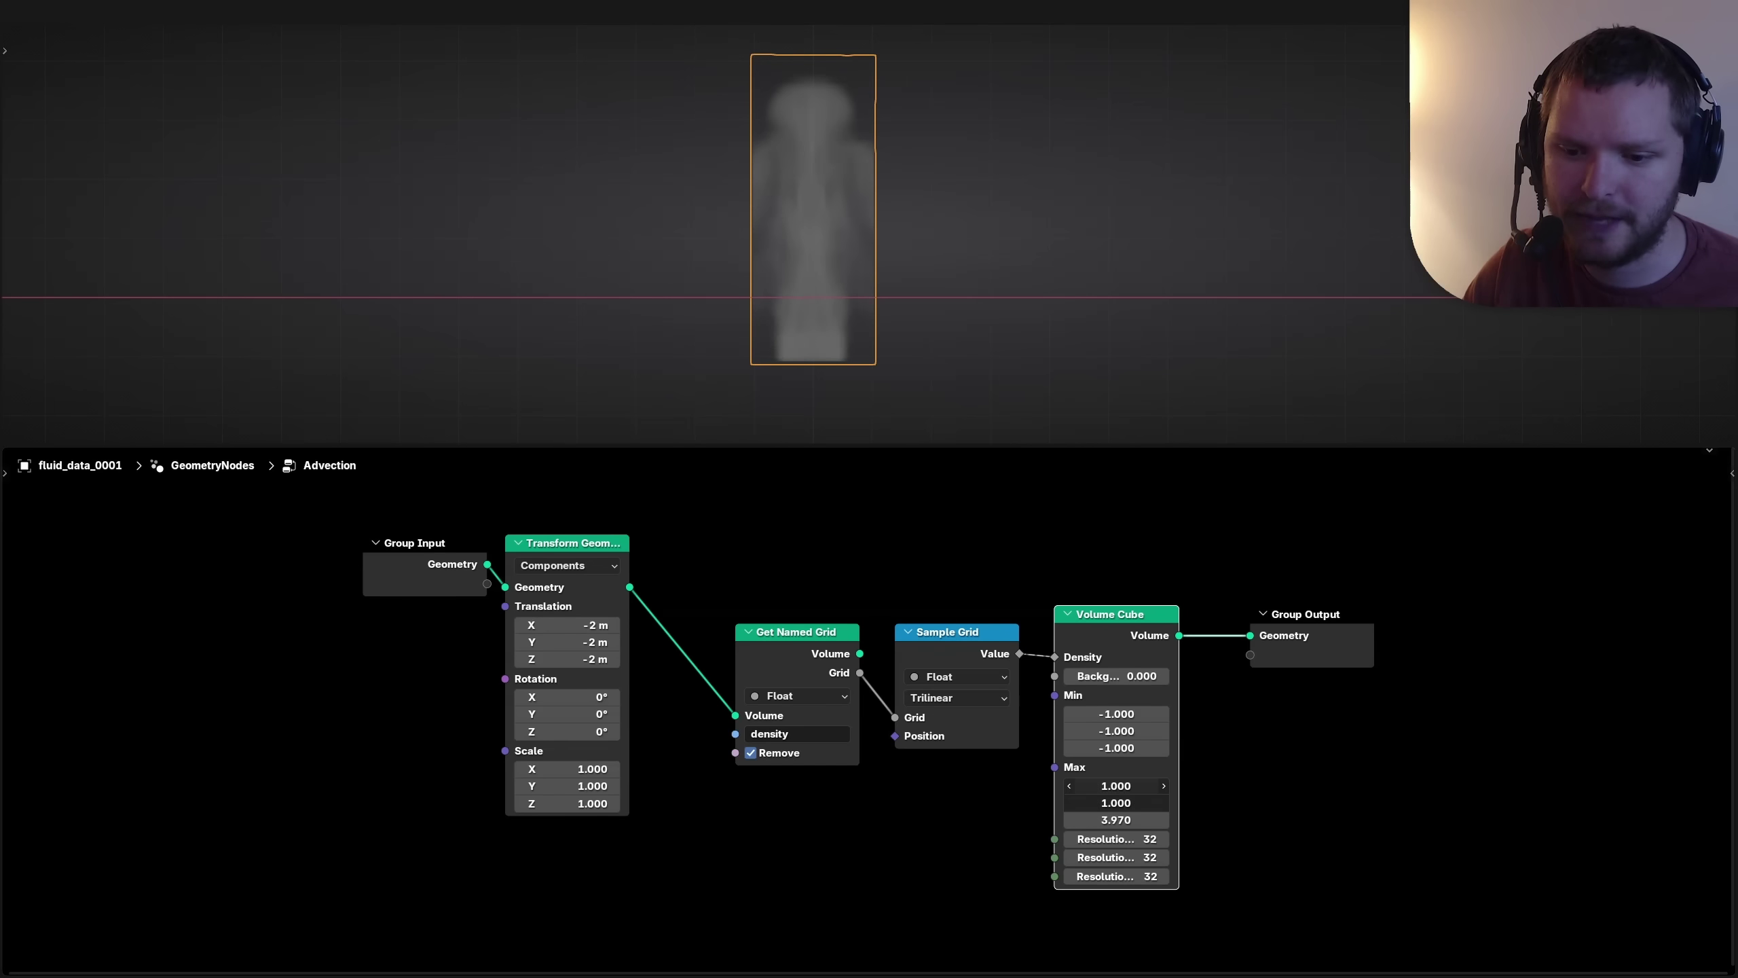
{"action": "left_click_drag", "start_coordinate": [1116, 788], "coordinate": [1126, 802]}
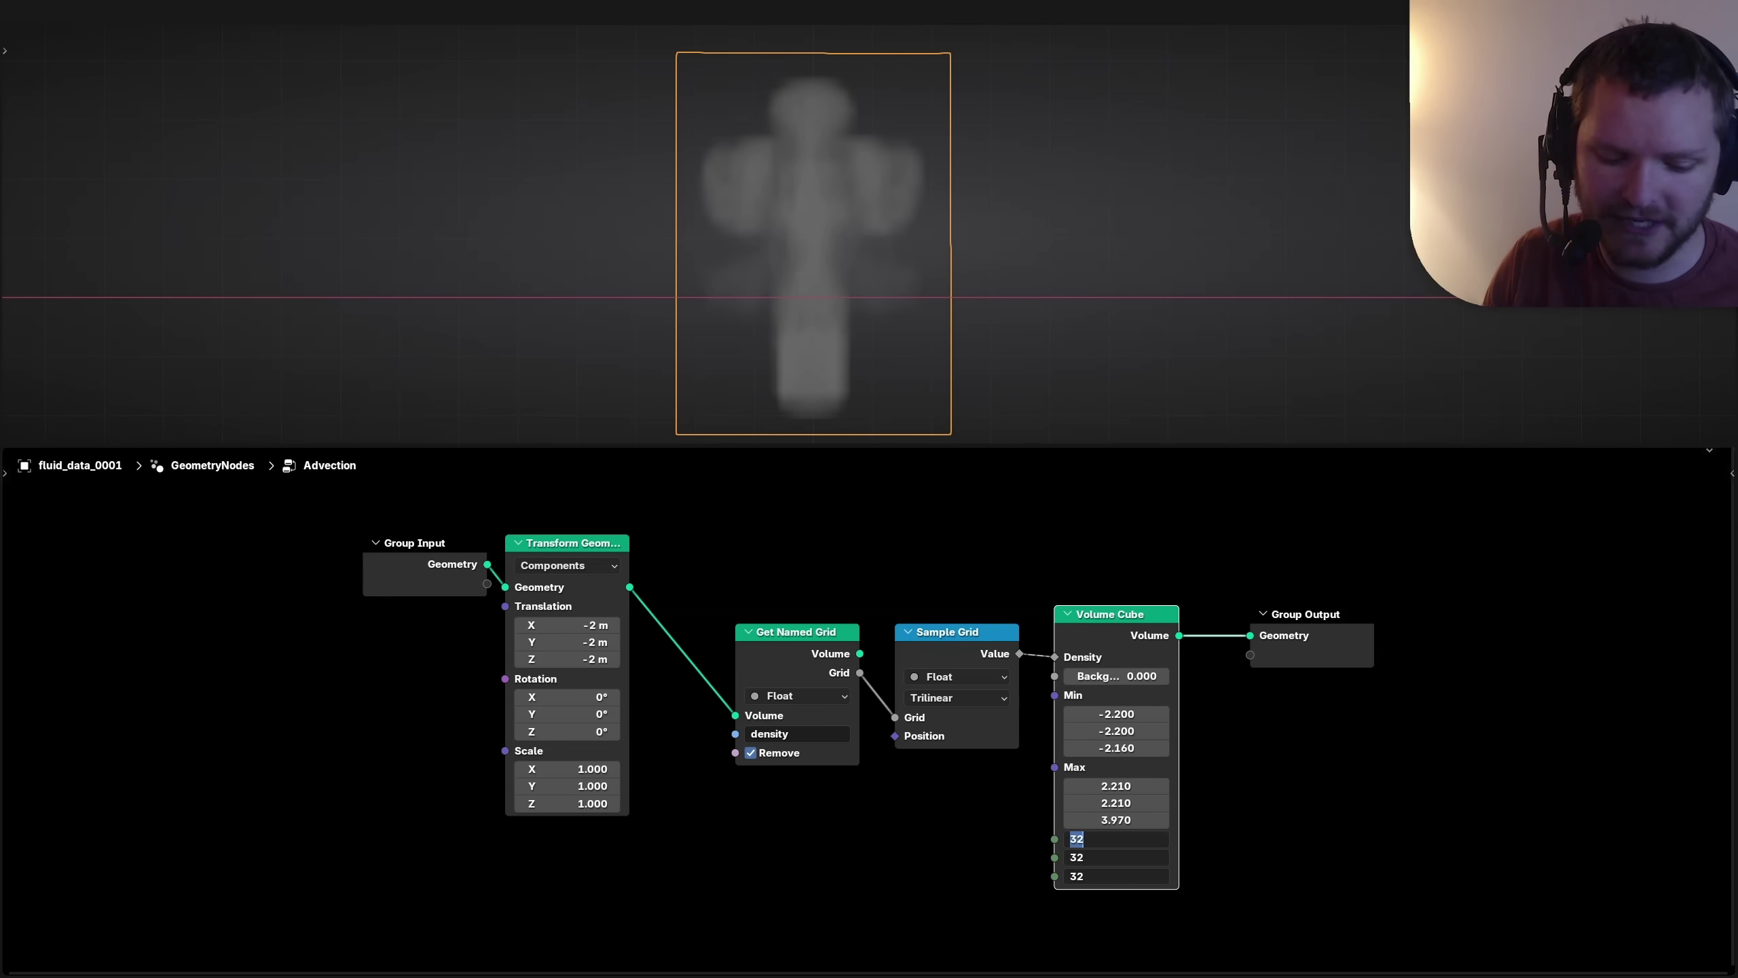
{"action": "key", "text": "Return"}
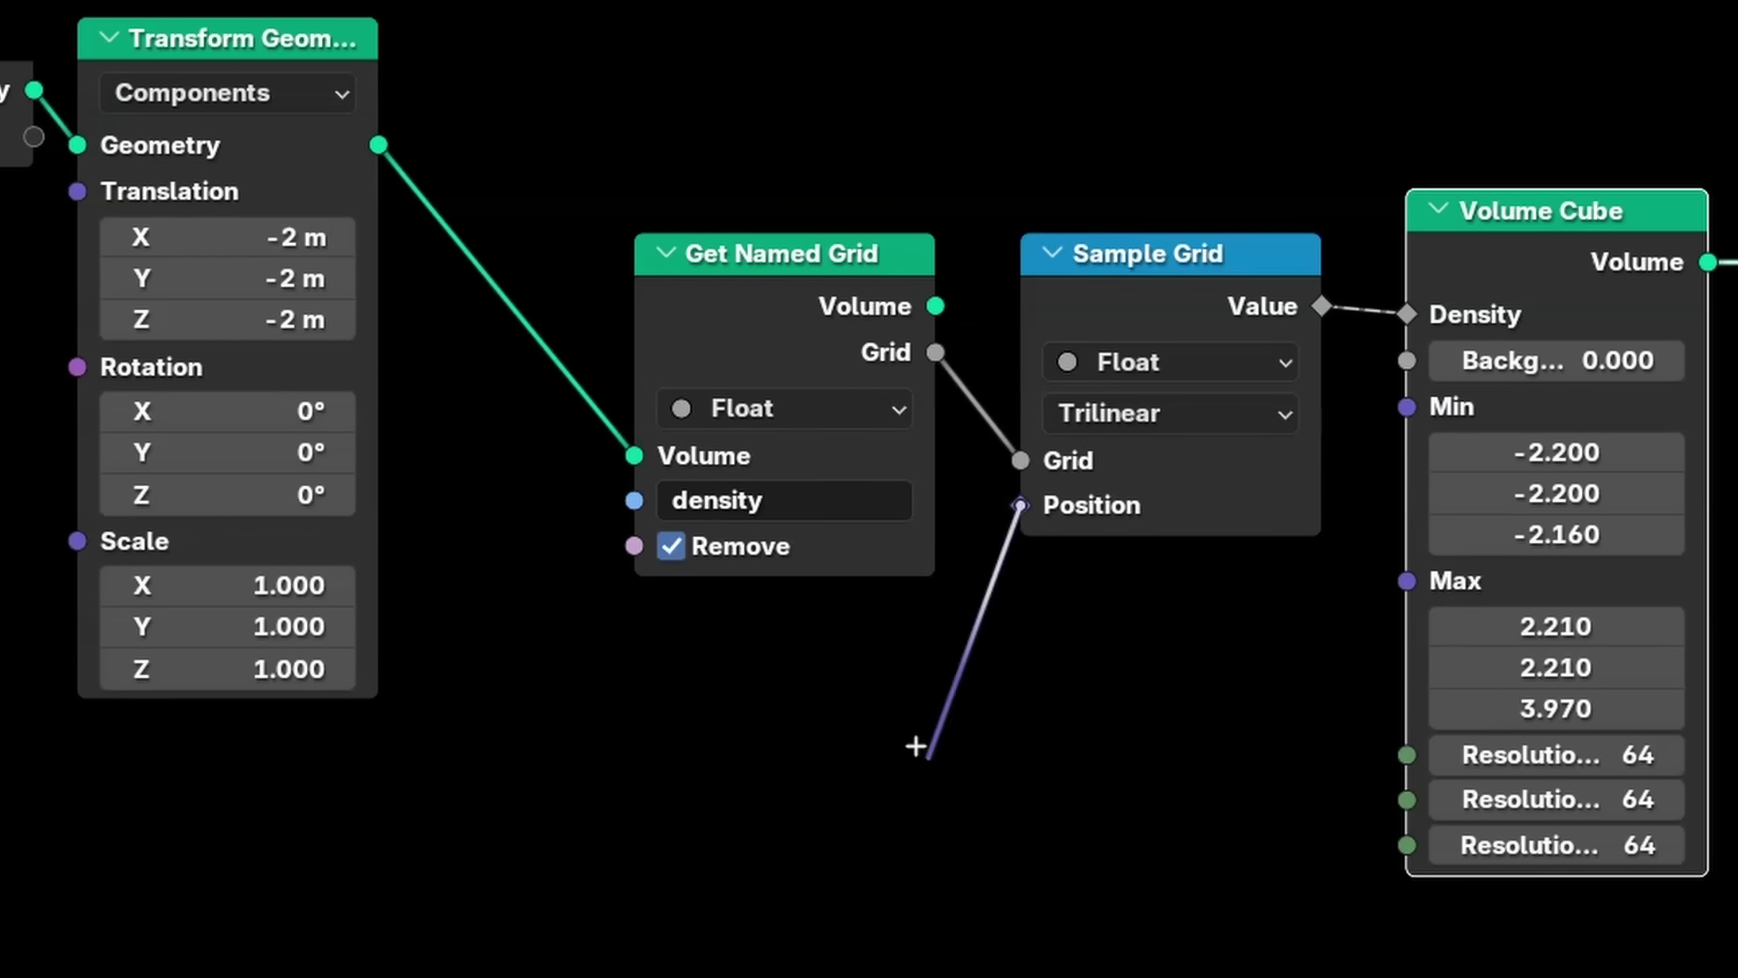
Step: Add a Position node linked to the Sample Grid's Position input and place it below the Transform Geometry node
{"action": "left_click_drag", "start_coordinate": [916, 746], "coordinate": [818, 651]}
{"action": "type", "text": "pos"}
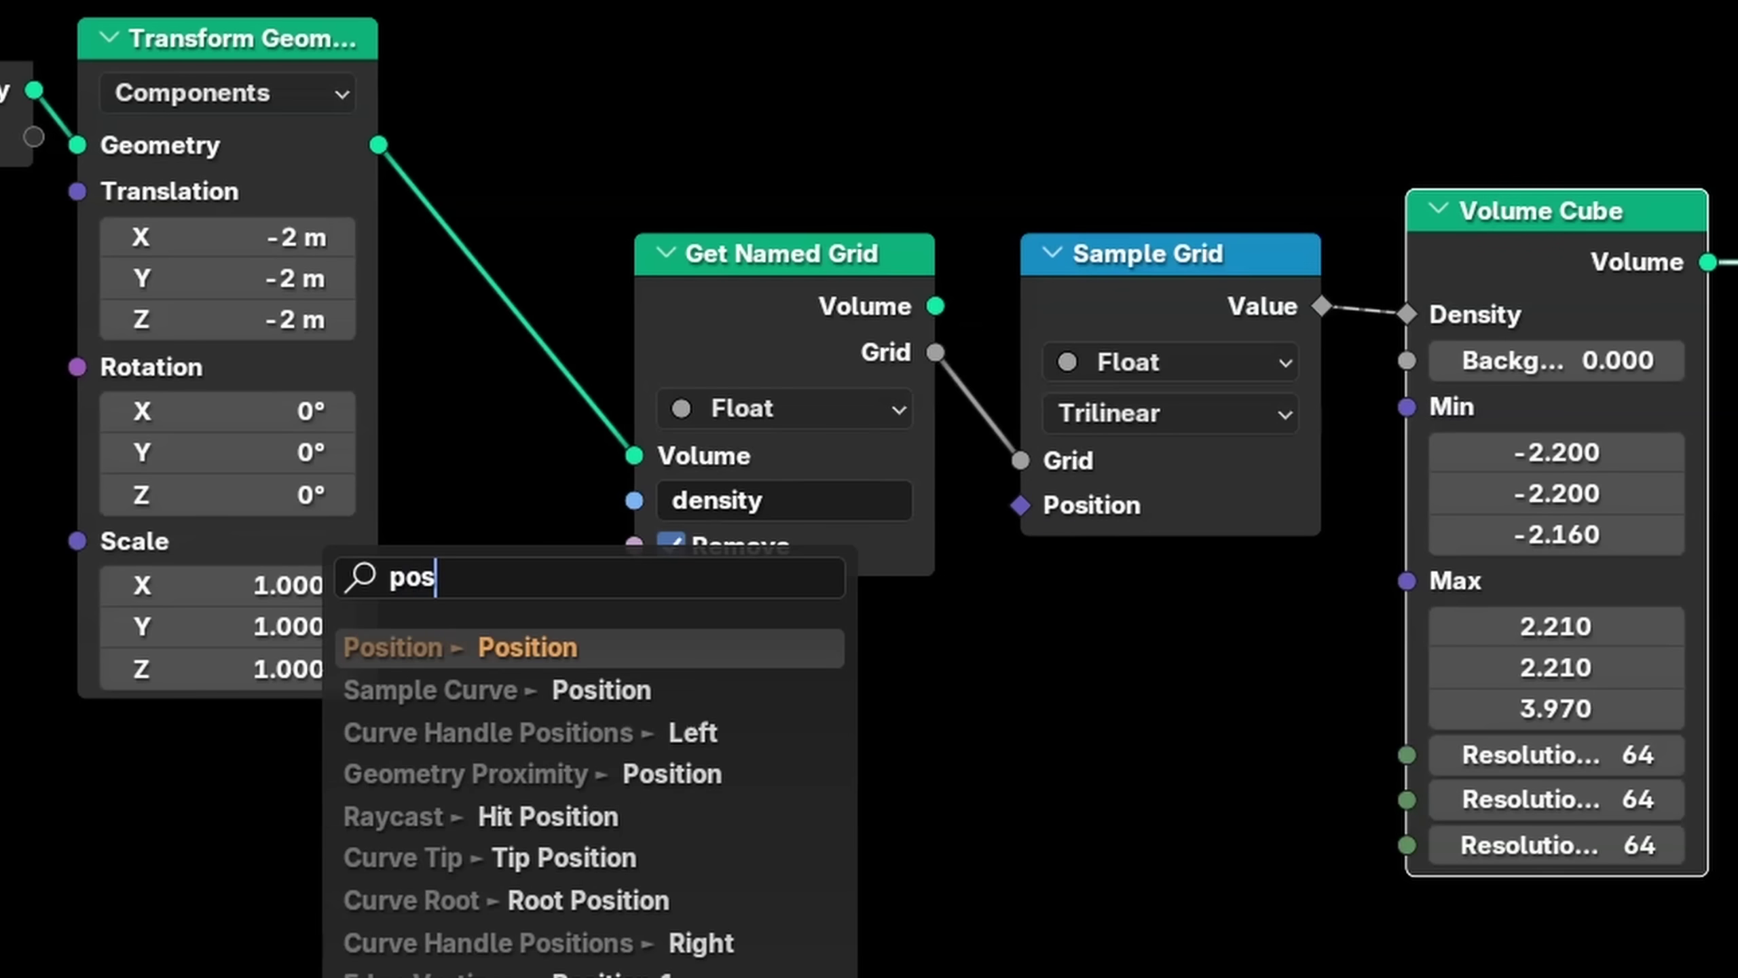
{"action": "key", "text": "Return"}
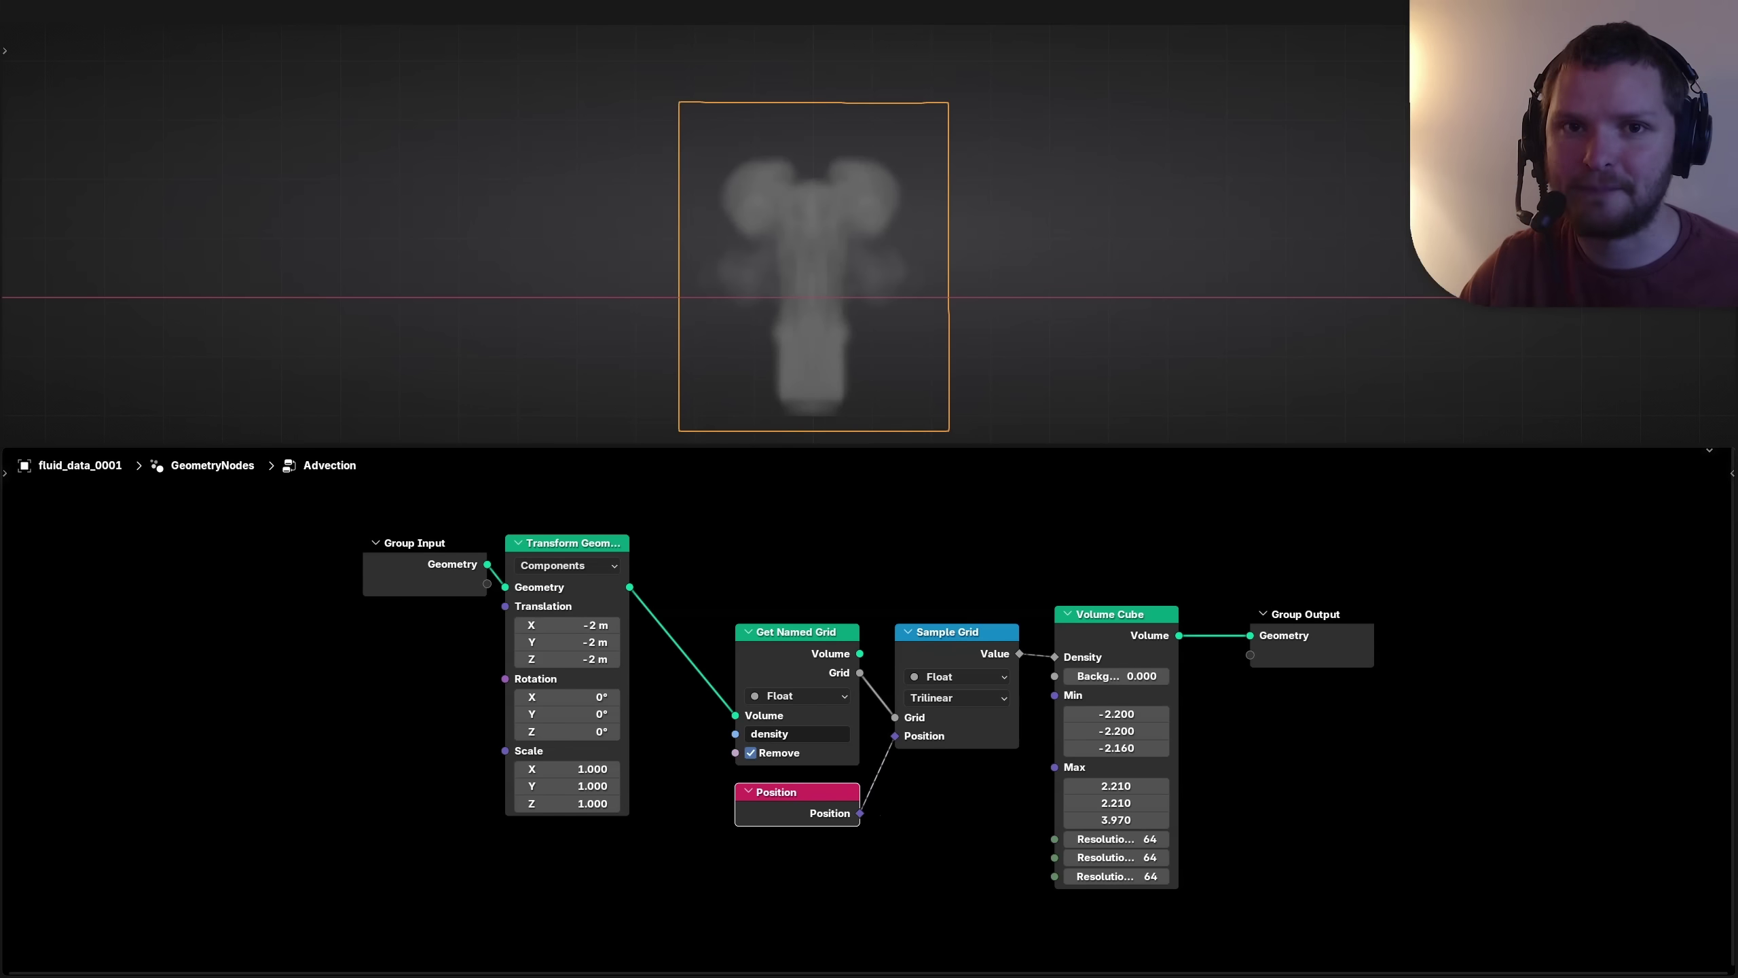
{"action": "left_click_drag", "start_coordinate": [797, 793], "coordinate": [824, 827]}
Step: Insert a Vector Math Add node between the Position node and the Sample Grid's Position input
{"action": "type", "text": "add"}
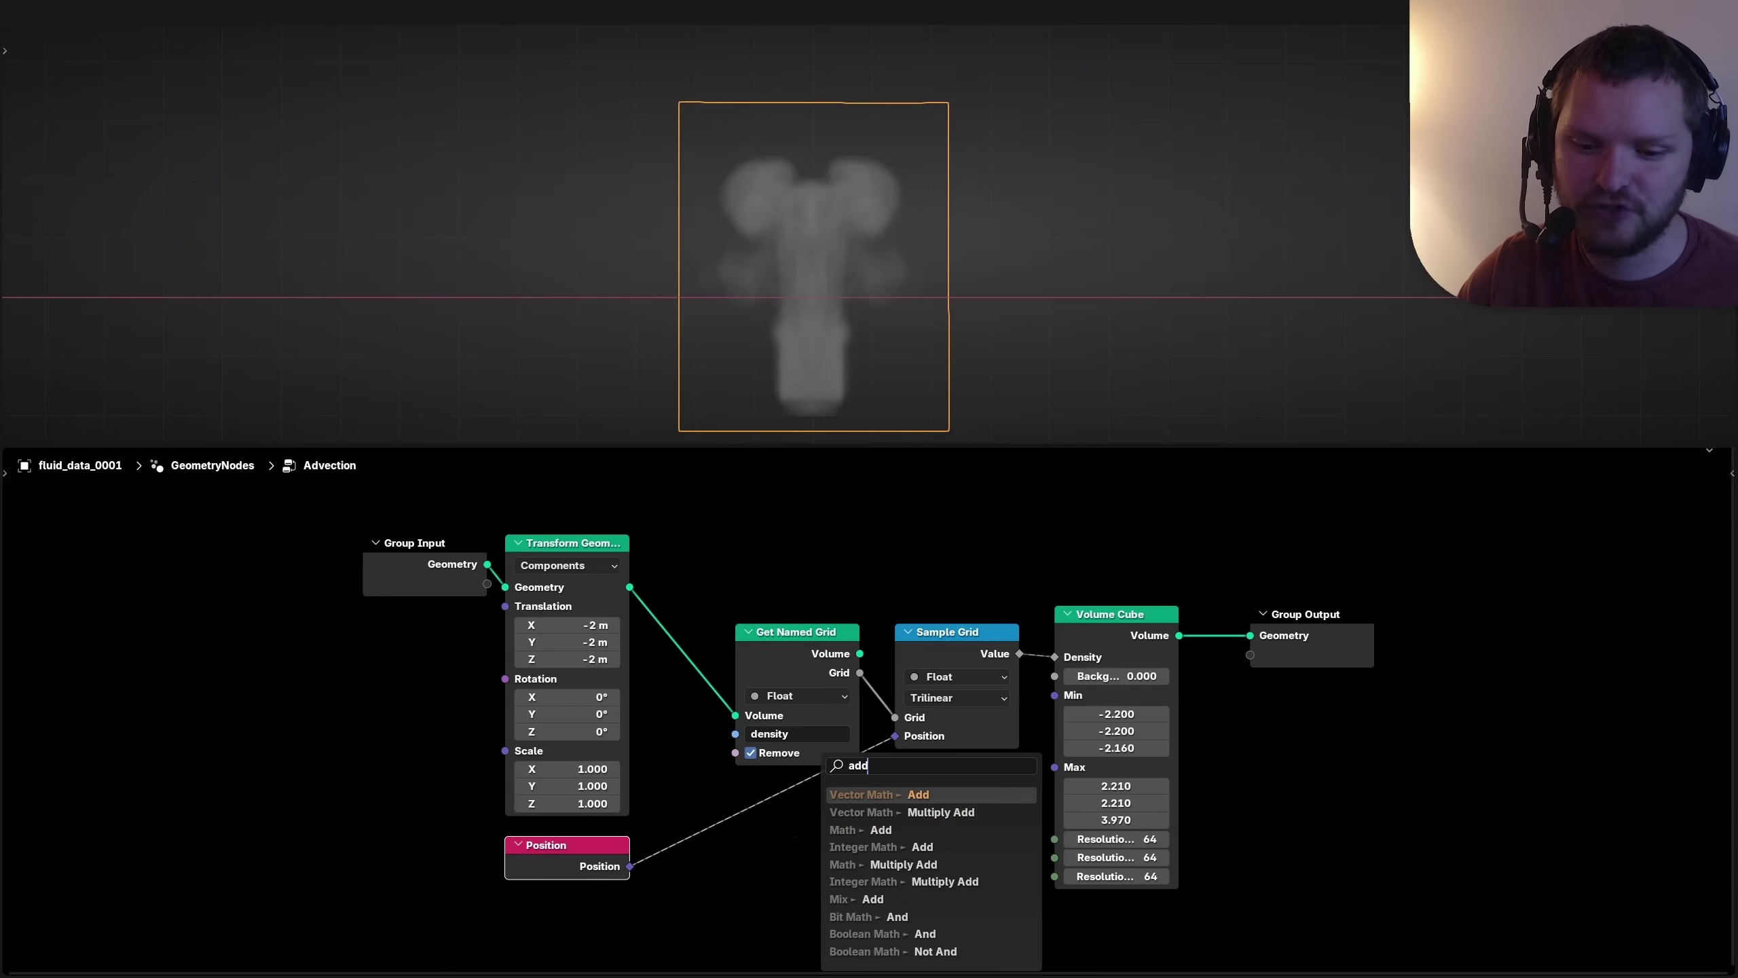
{"action": "key", "text": "Return"}
{"action": "key", "text": "Home"}
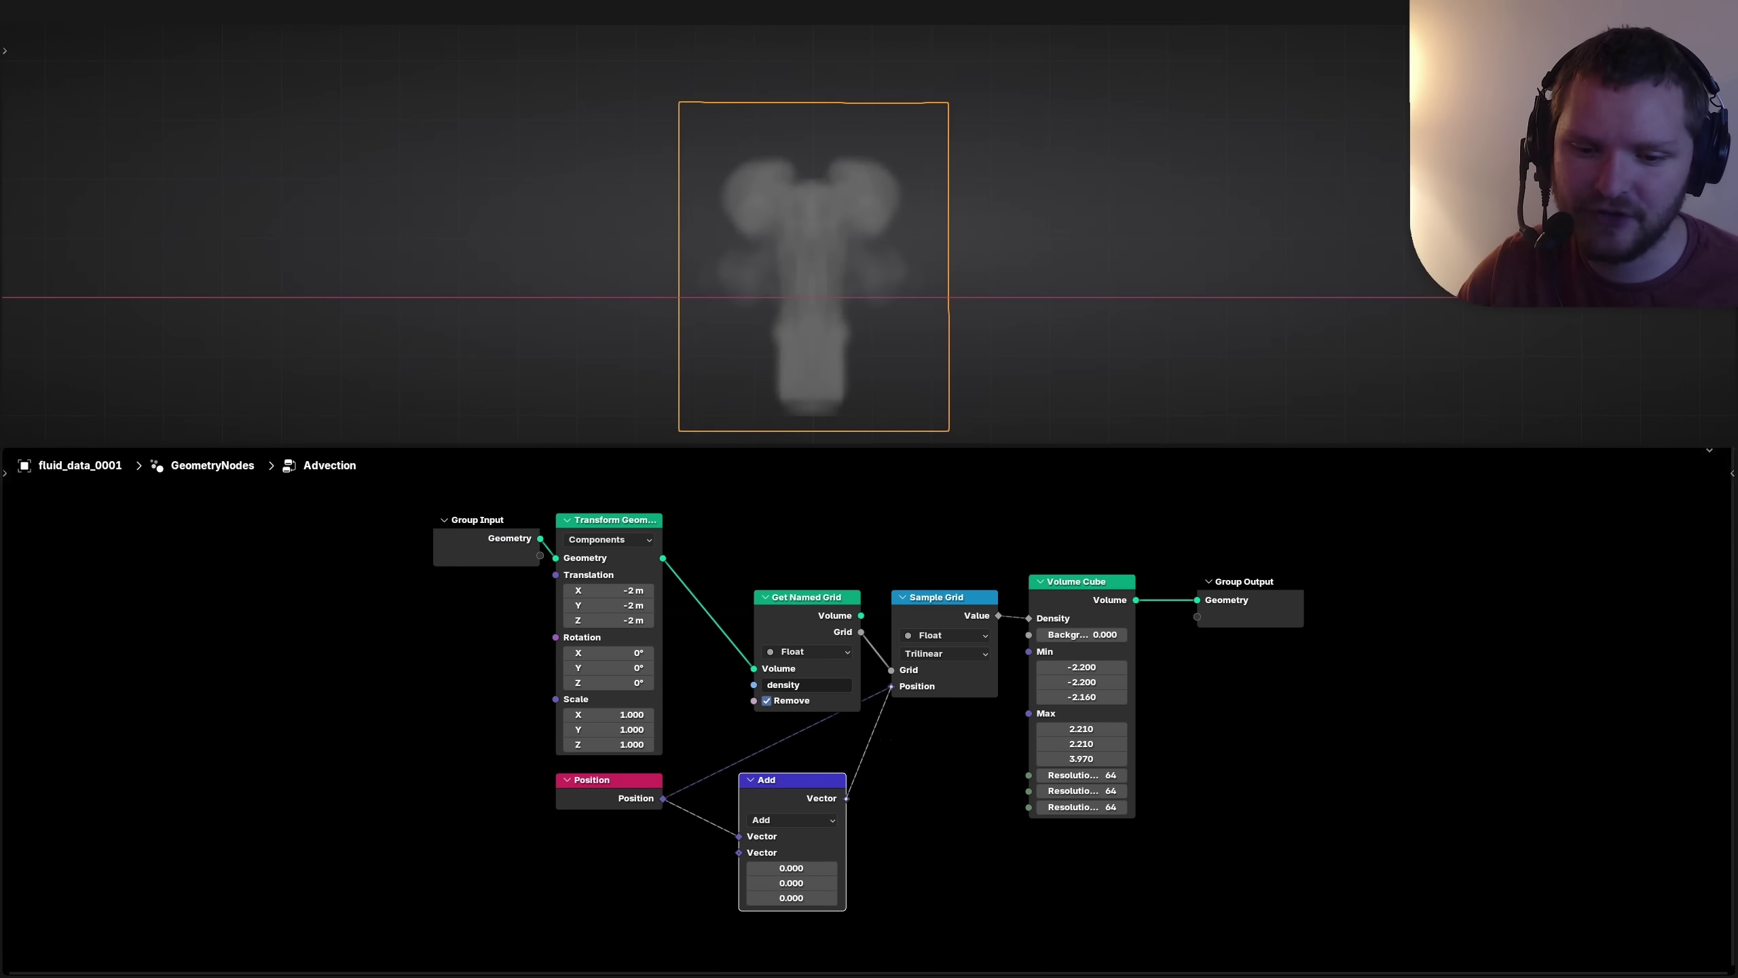
{"action": "left_click_drag", "start_coordinate": [787, 780], "coordinate": [802, 734]}
{"action": "key", "text": "Home"}
Step: Try offsetting the sampled position by -1.940 in Z and -0.220 in X, and remove the Add node
{"action": "left_click_drag", "start_coordinate": [793, 866], "coordinate": [797, 866]}
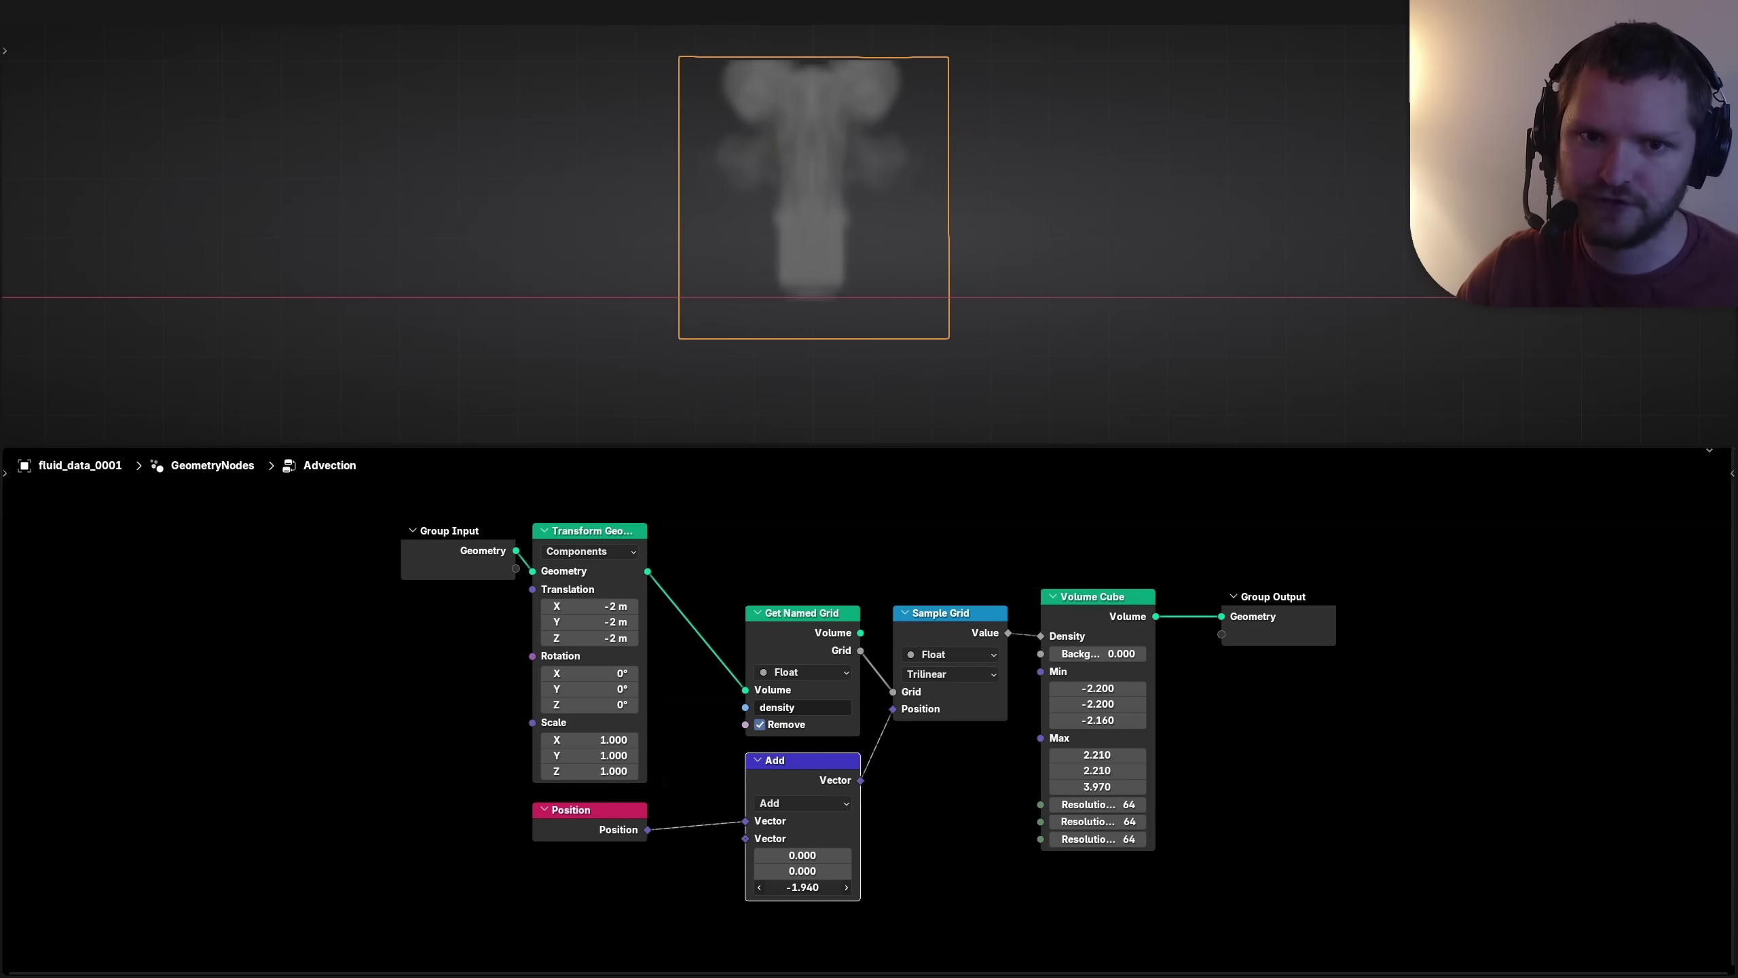
{"action": "key", "text": "Escape"}
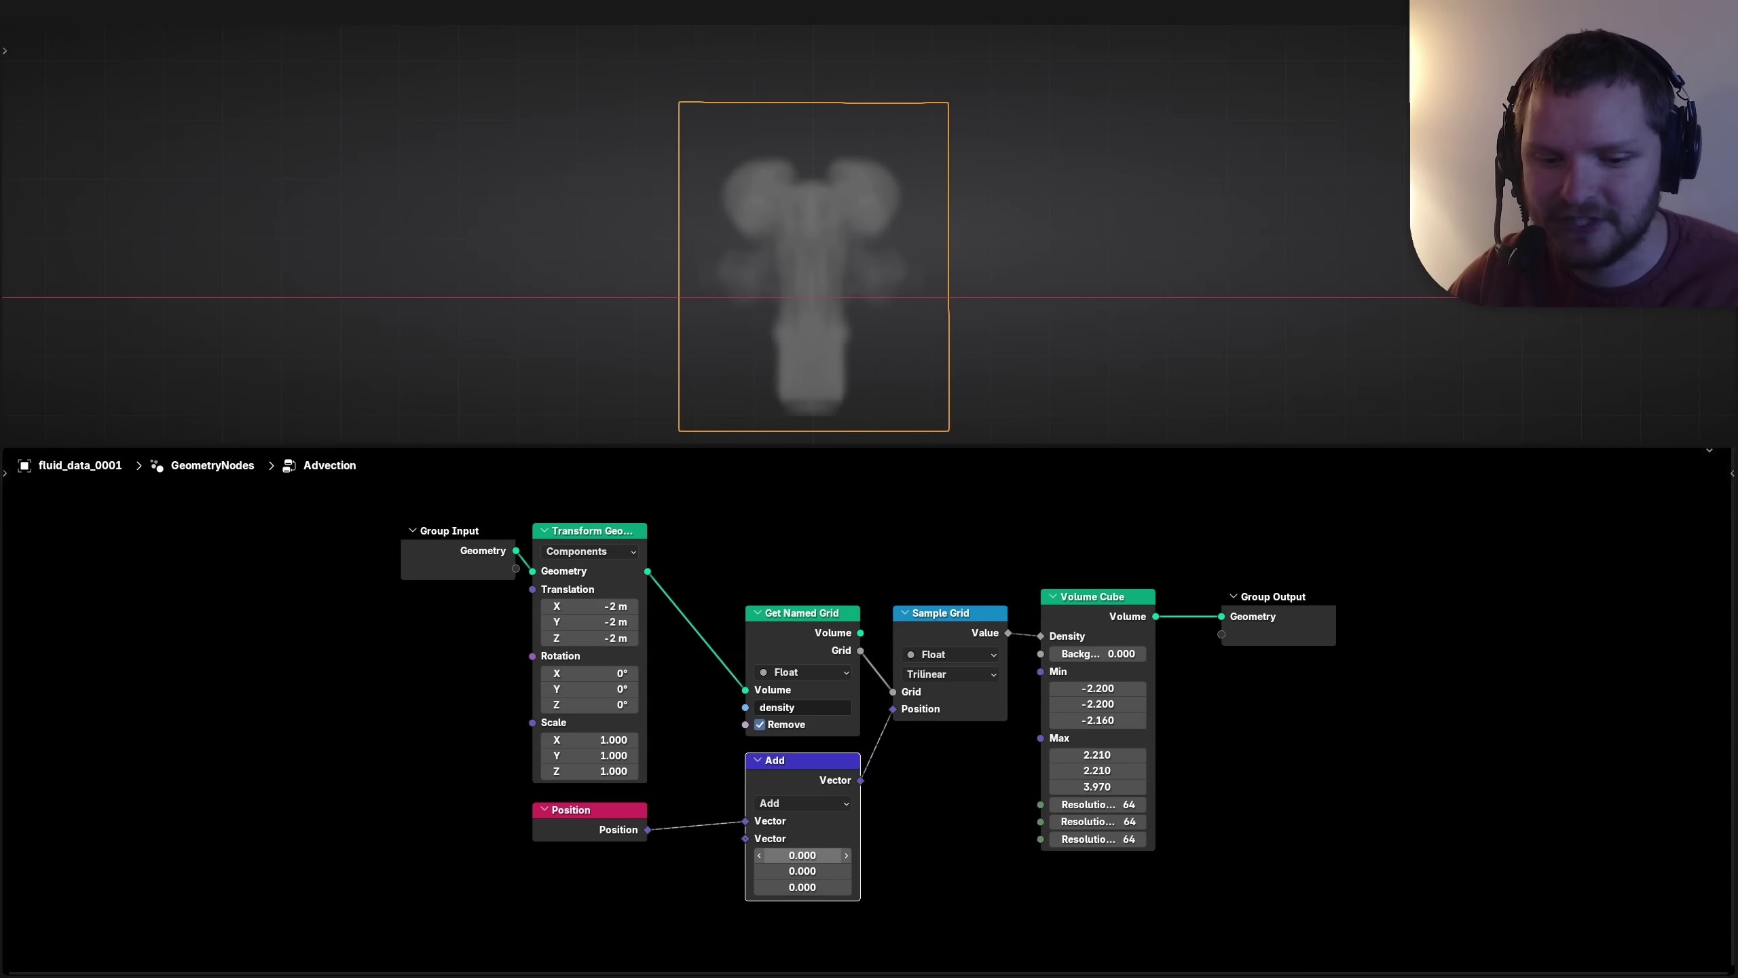
{"action": "mouse_move", "coordinate": [802, 855]}
{"action": "left_mouse_down"}
{"action": "mouse_move", "coordinate": [824, 855]}
{"action": "mouse_move", "coordinate": [787, 854]}
{"action": "left_mouse_up"}
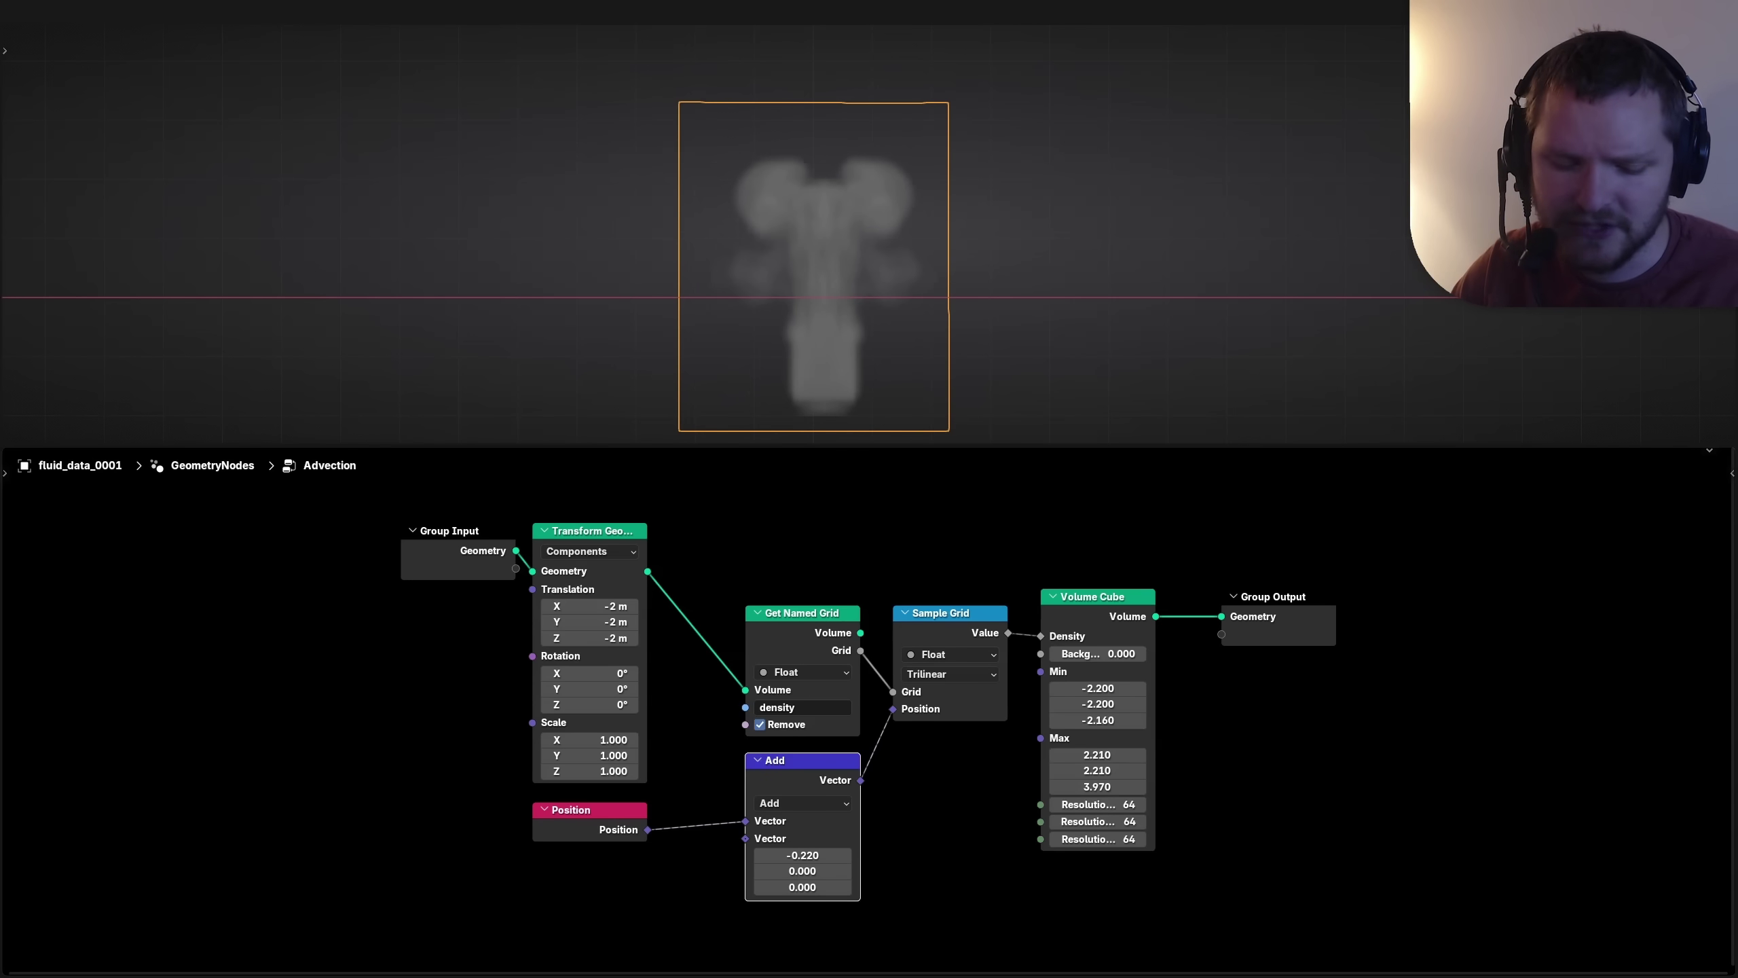
{"action": "key", "text": "ctrl+x"}
{"action": "key", "text": "Home"}
Step: Insert a Vector Rotate node between the Position node and the Sample Grid, set its Angle to 349°, and play the animation
{"action": "key", "text": "shift+a"}
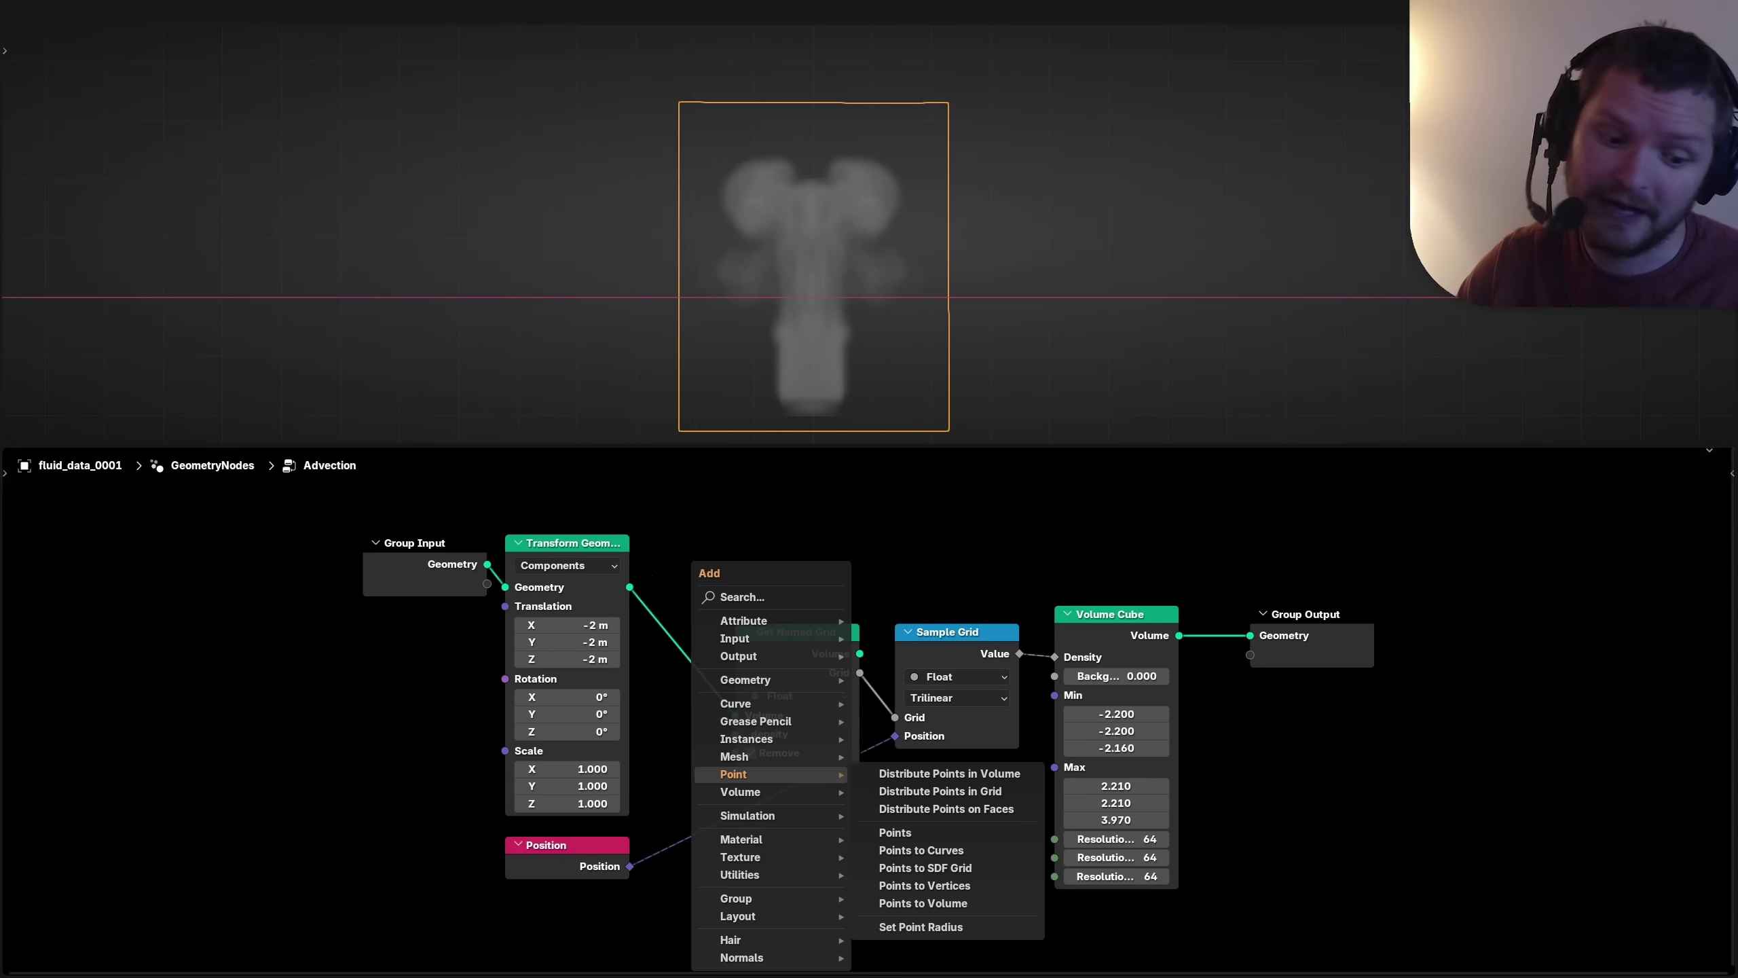
{"action": "type", "text": "vec"}
{"action": "key", "text": "Down"}
{"action": "key", "text": "Down"}
{"action": "key", "text": "Down"}
{"action": "key", "text": "Down"}
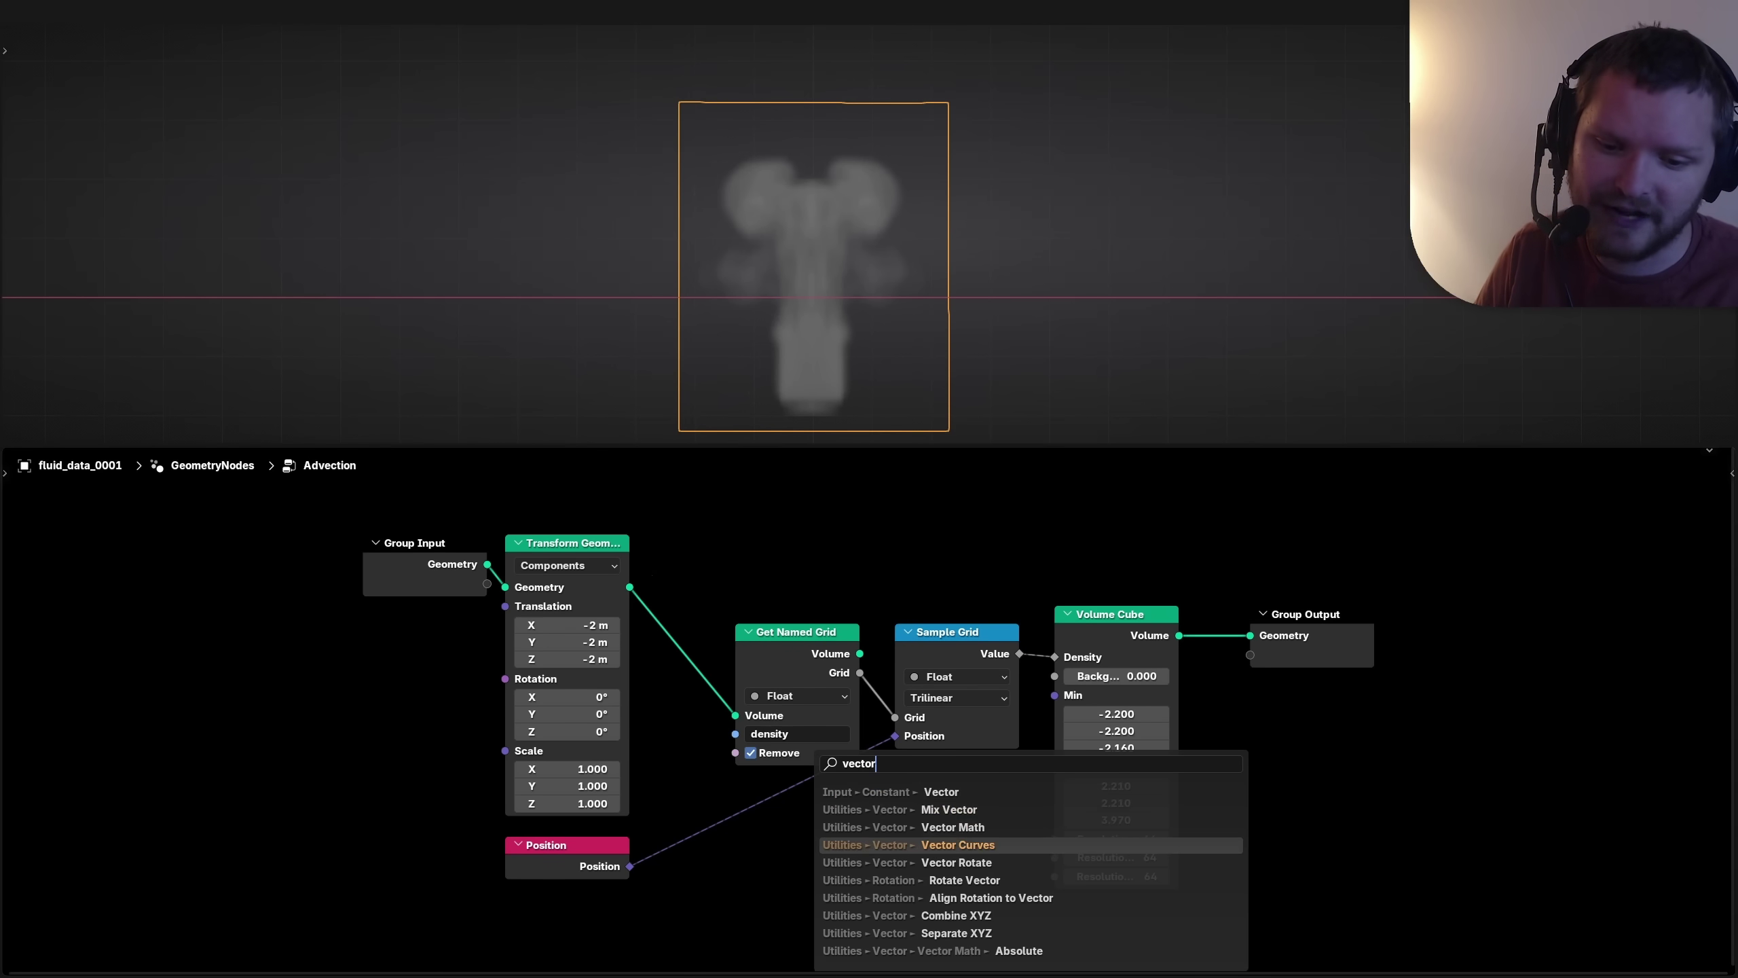
{"action": "key", "text": "Return"}
{"action": "key", "text": "Home"}
{"action": "left_click_drag", "start_coordinate": [780, 899], "coordinate": [937, 899]}
{"action": "key", "text": "space"}
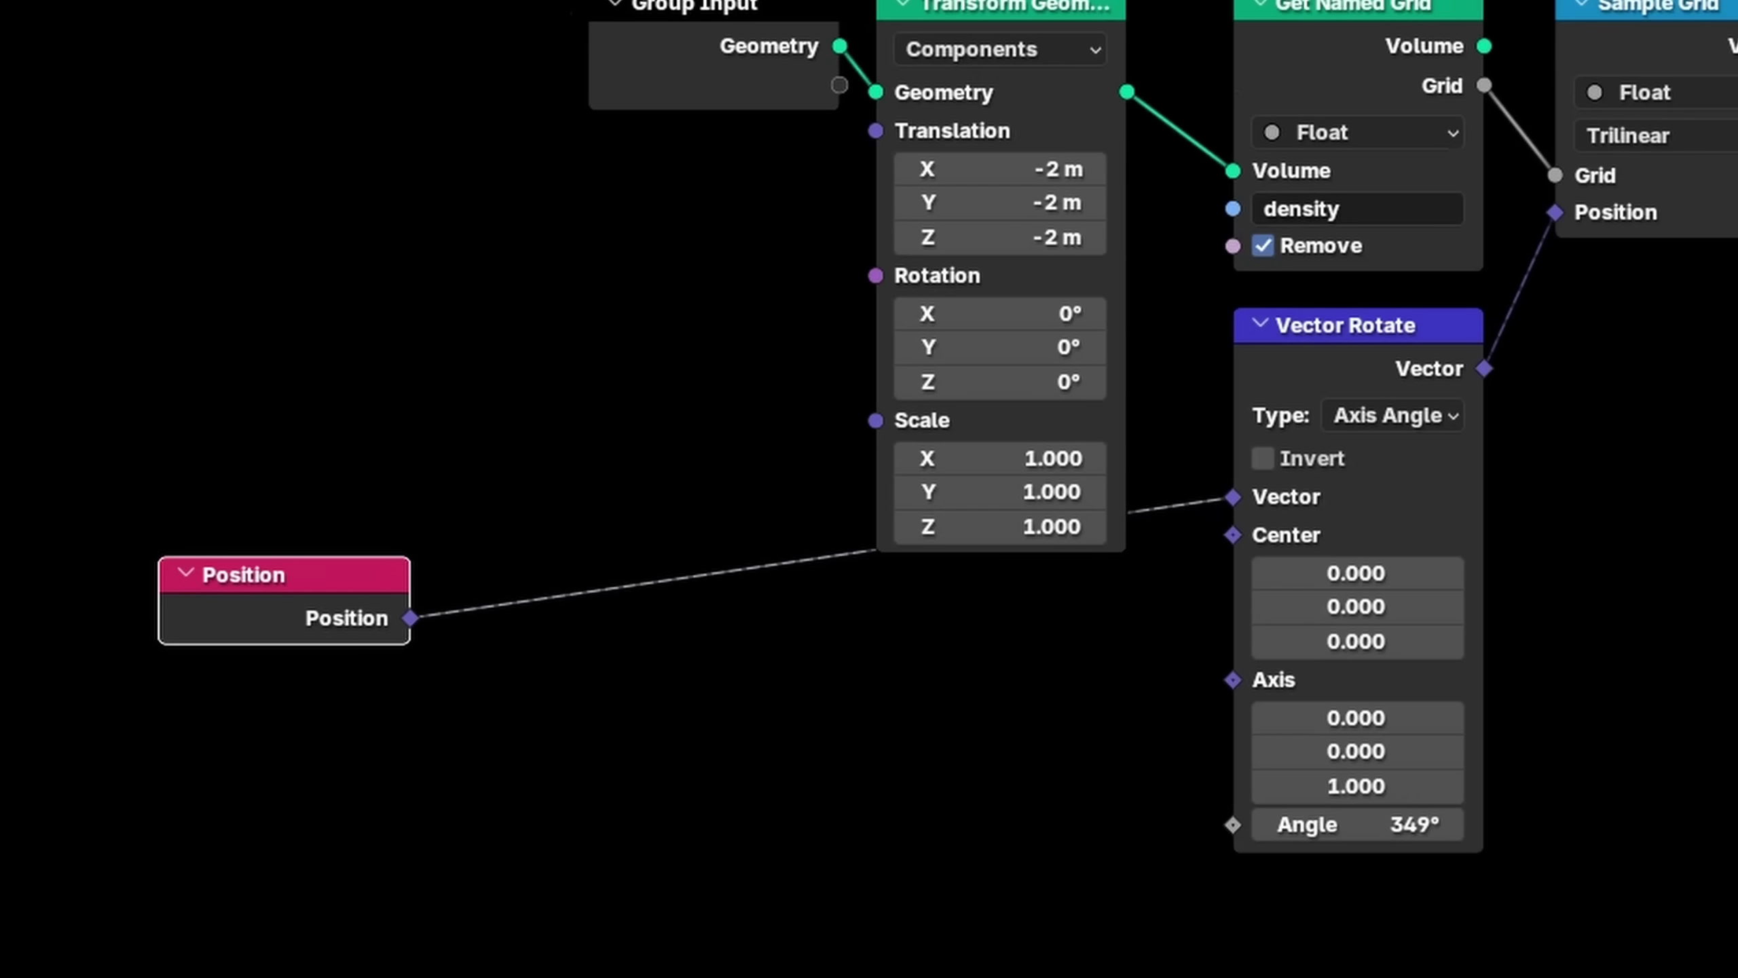
Step: Split the Position with a Separate XYZ node and link its Z output to the Vector Rotate's Angle
{"action": "left_click_drag", "start_coordinate": [410, 619], "coordinate": [603, 633]}
{"action": "type", "text": "separa"}
{"action": "key", "text": "Return"}
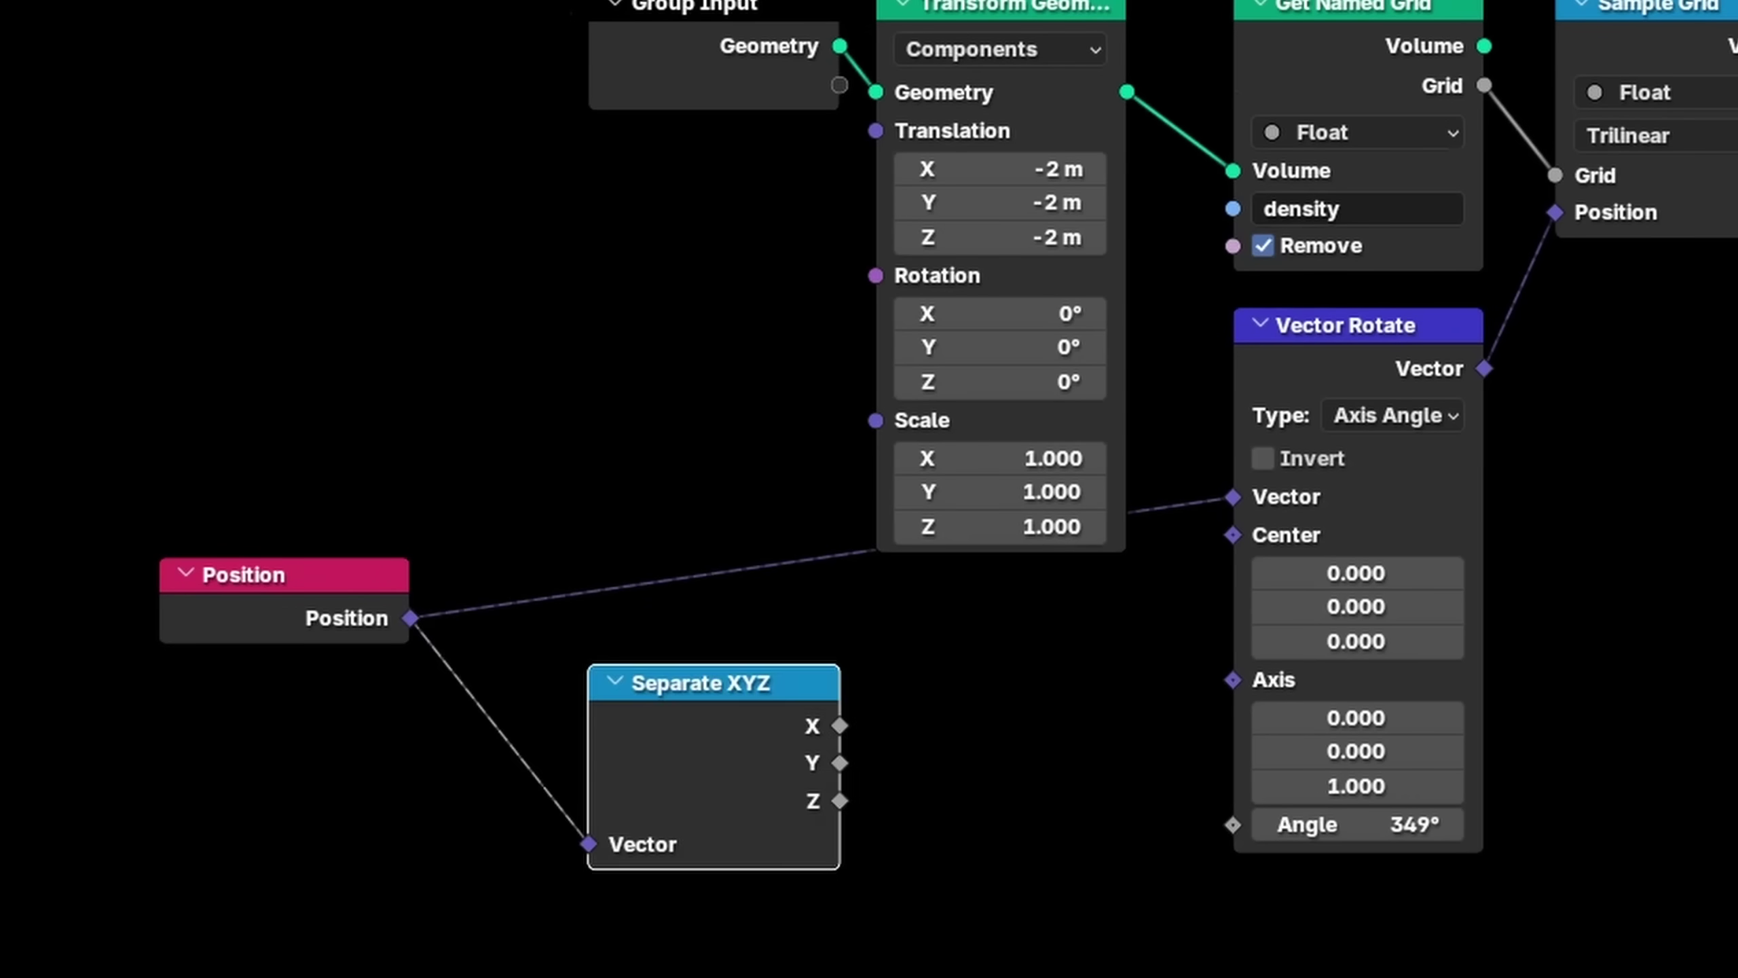
{"action": "left_click", "coordinate": [889, 677]}
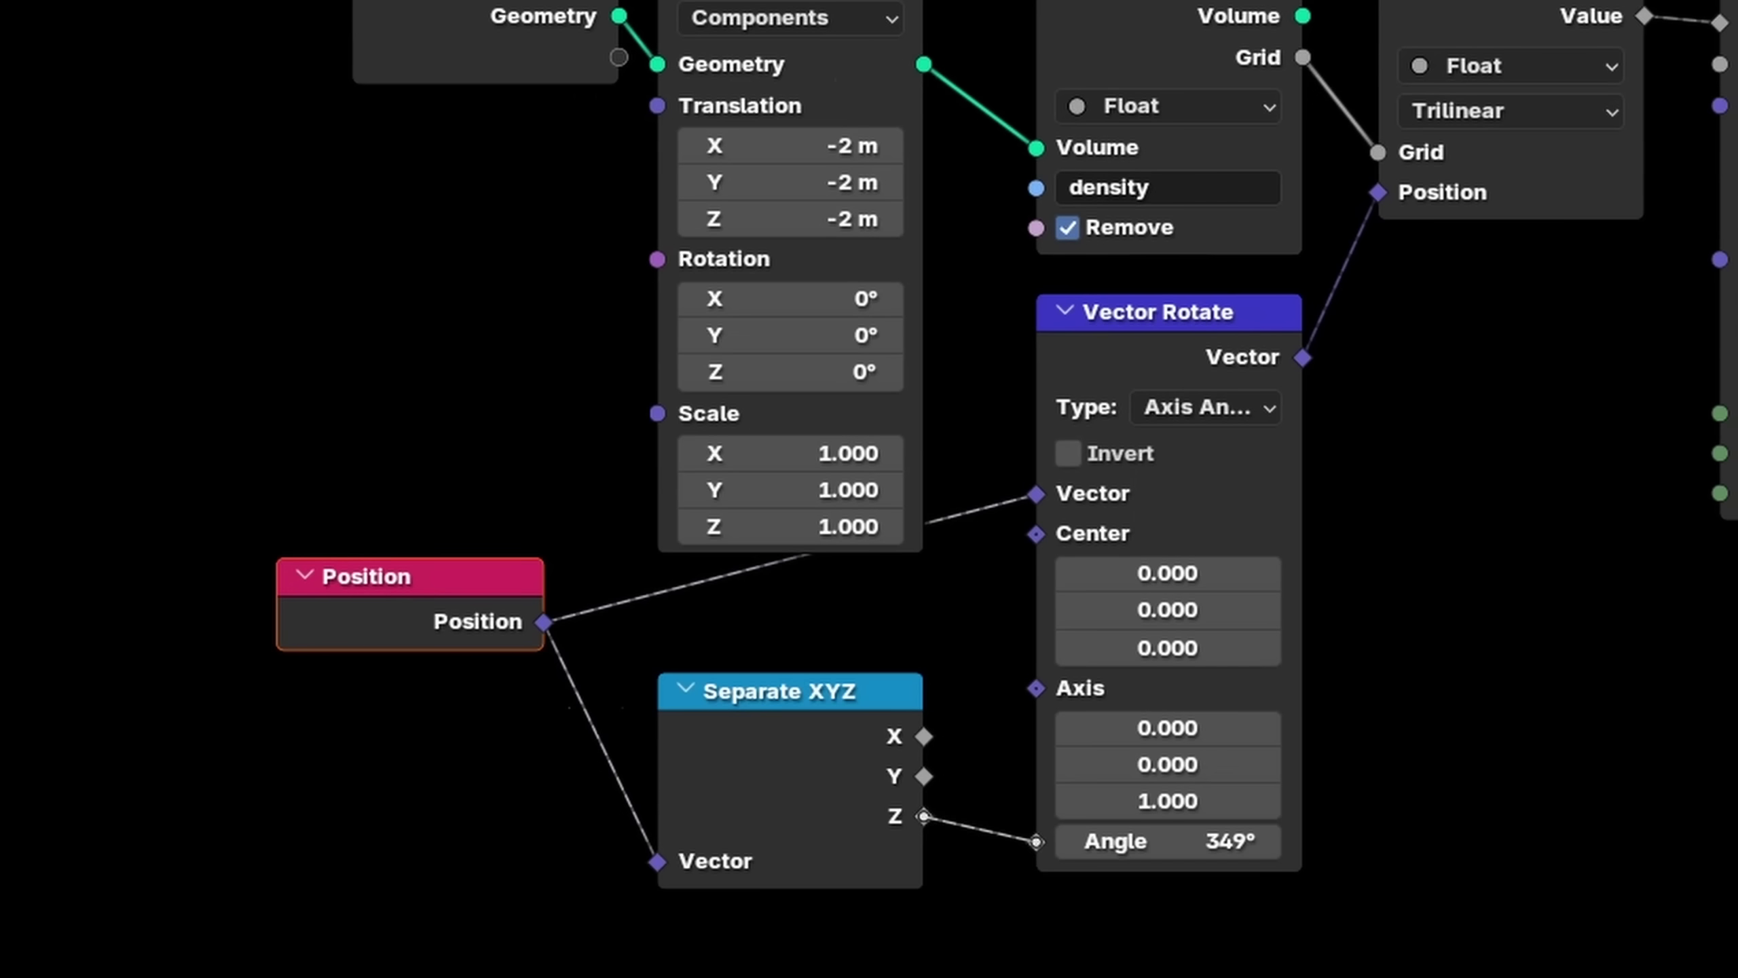
{"action": "left_click_drag", "start_coordinate": [1036, 841], "coordinate": [1036, 842]}
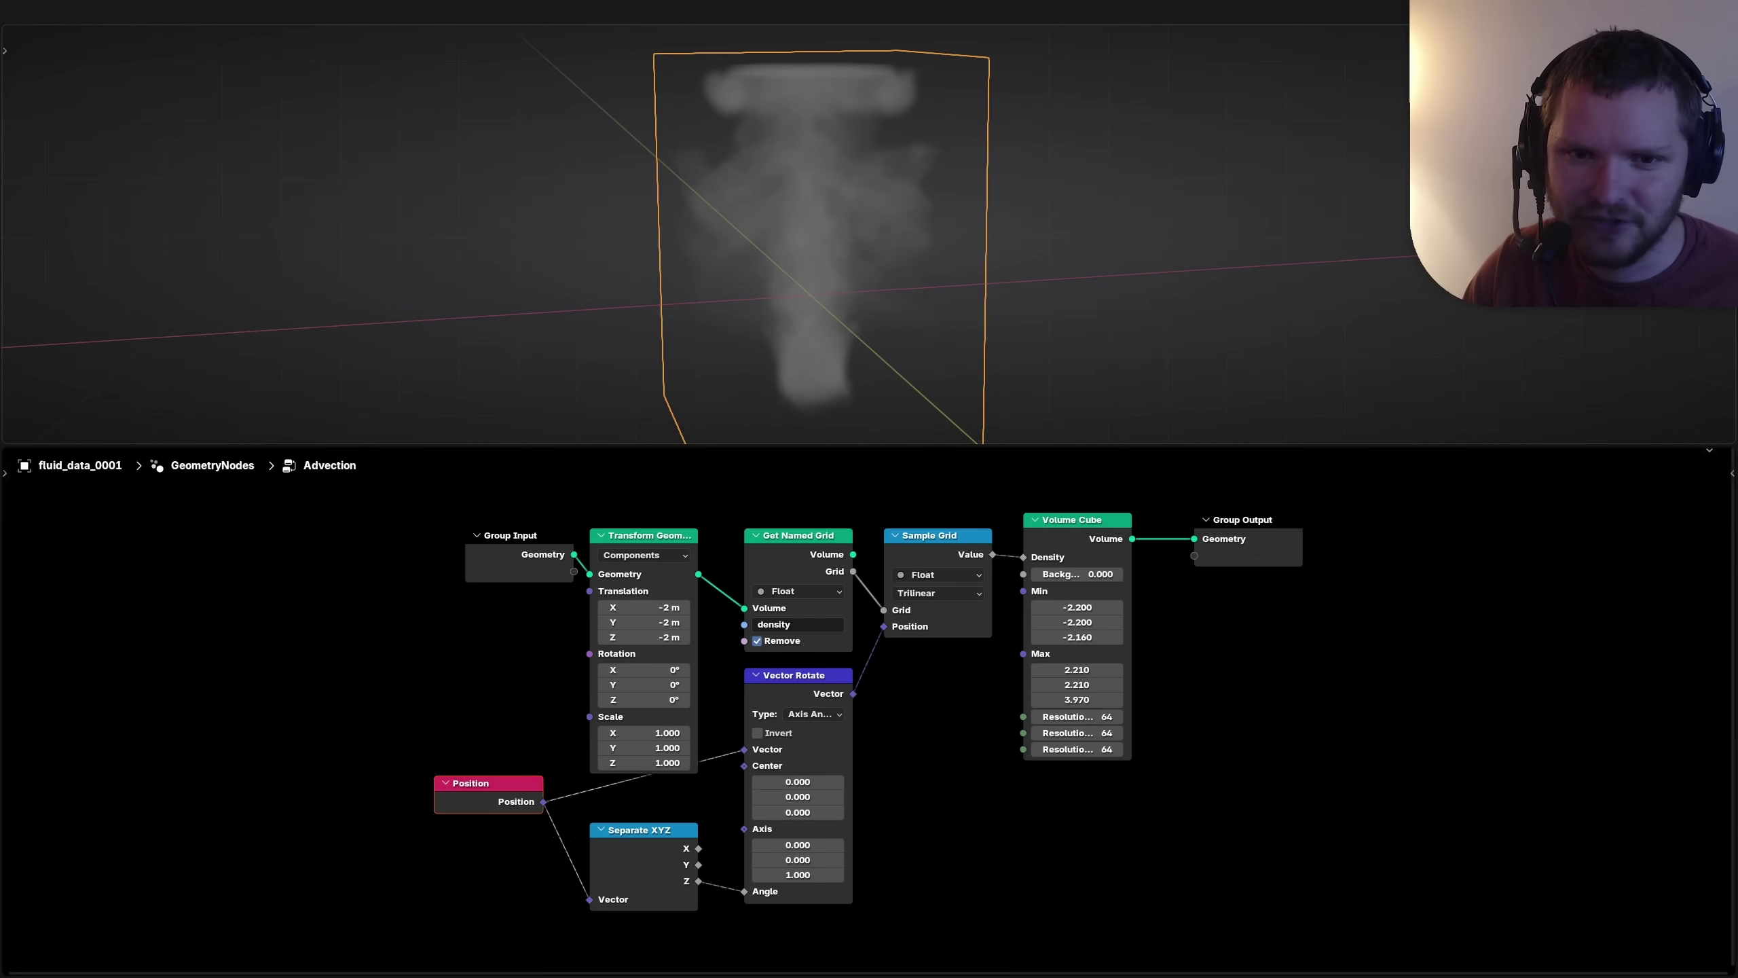
Step: Make room between the nodes and insert a Math node set to Multiply between the Z output and the rotation Angle
{"action": "left_click_drag", "start_coordinate": [1358, 690], "coordinate": [964, 524]}
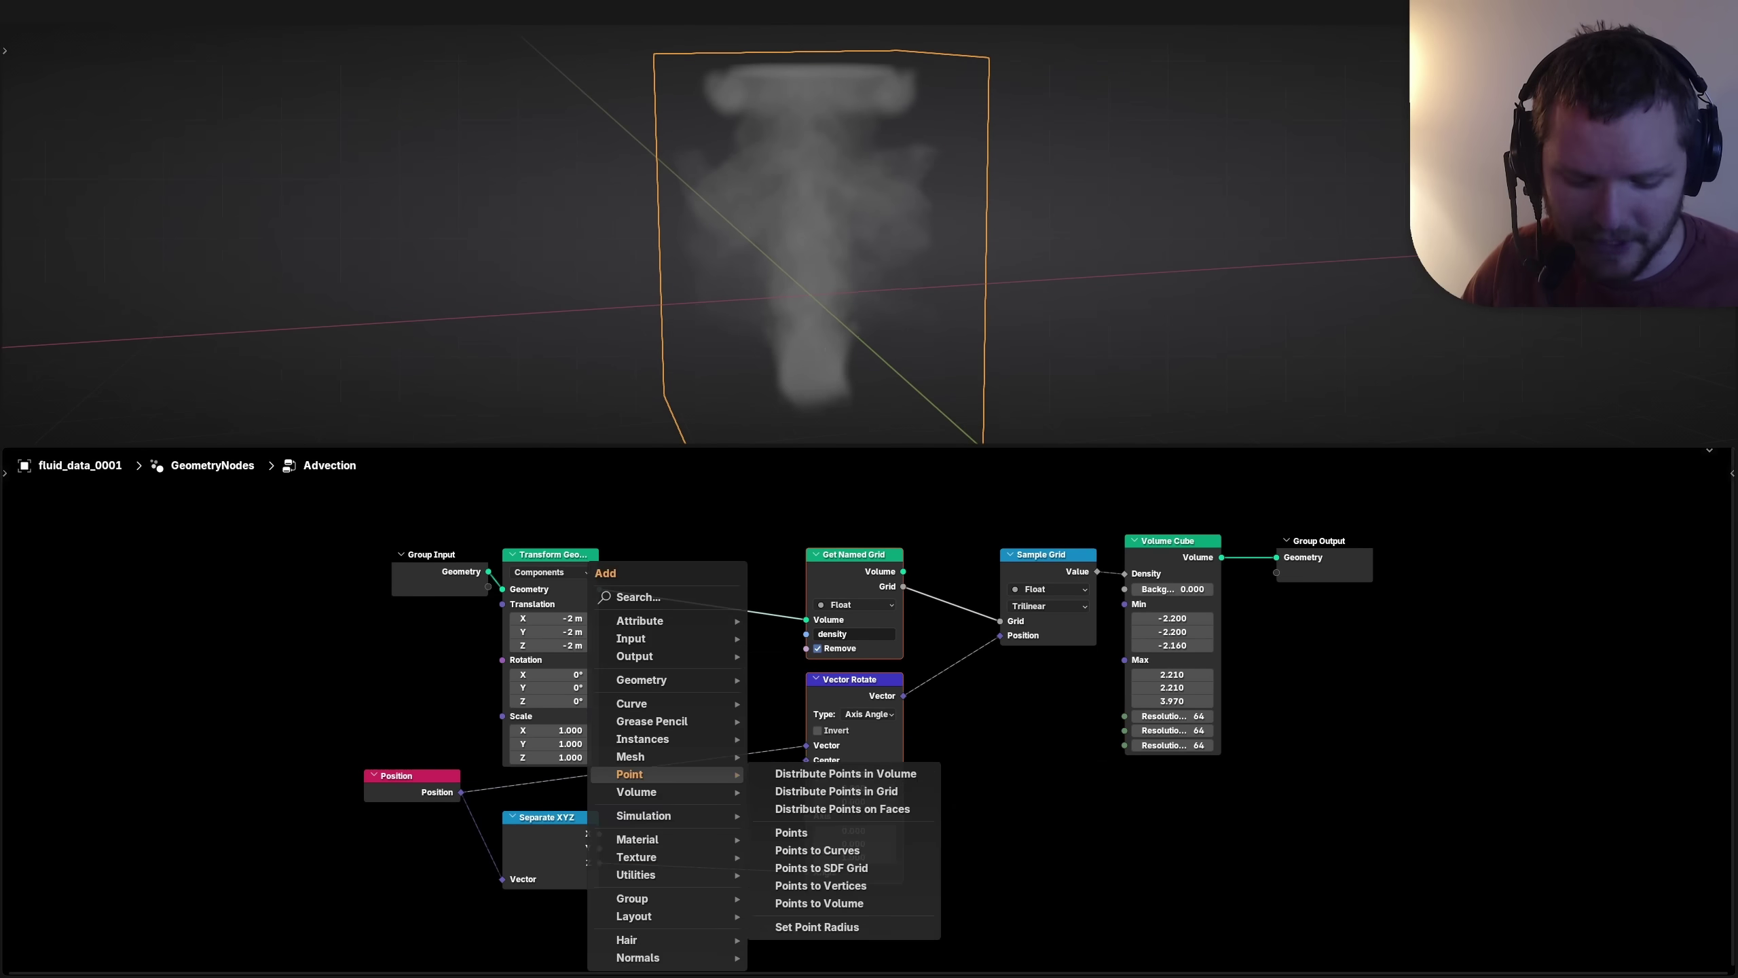
{"action": "type", "text": "mat"}
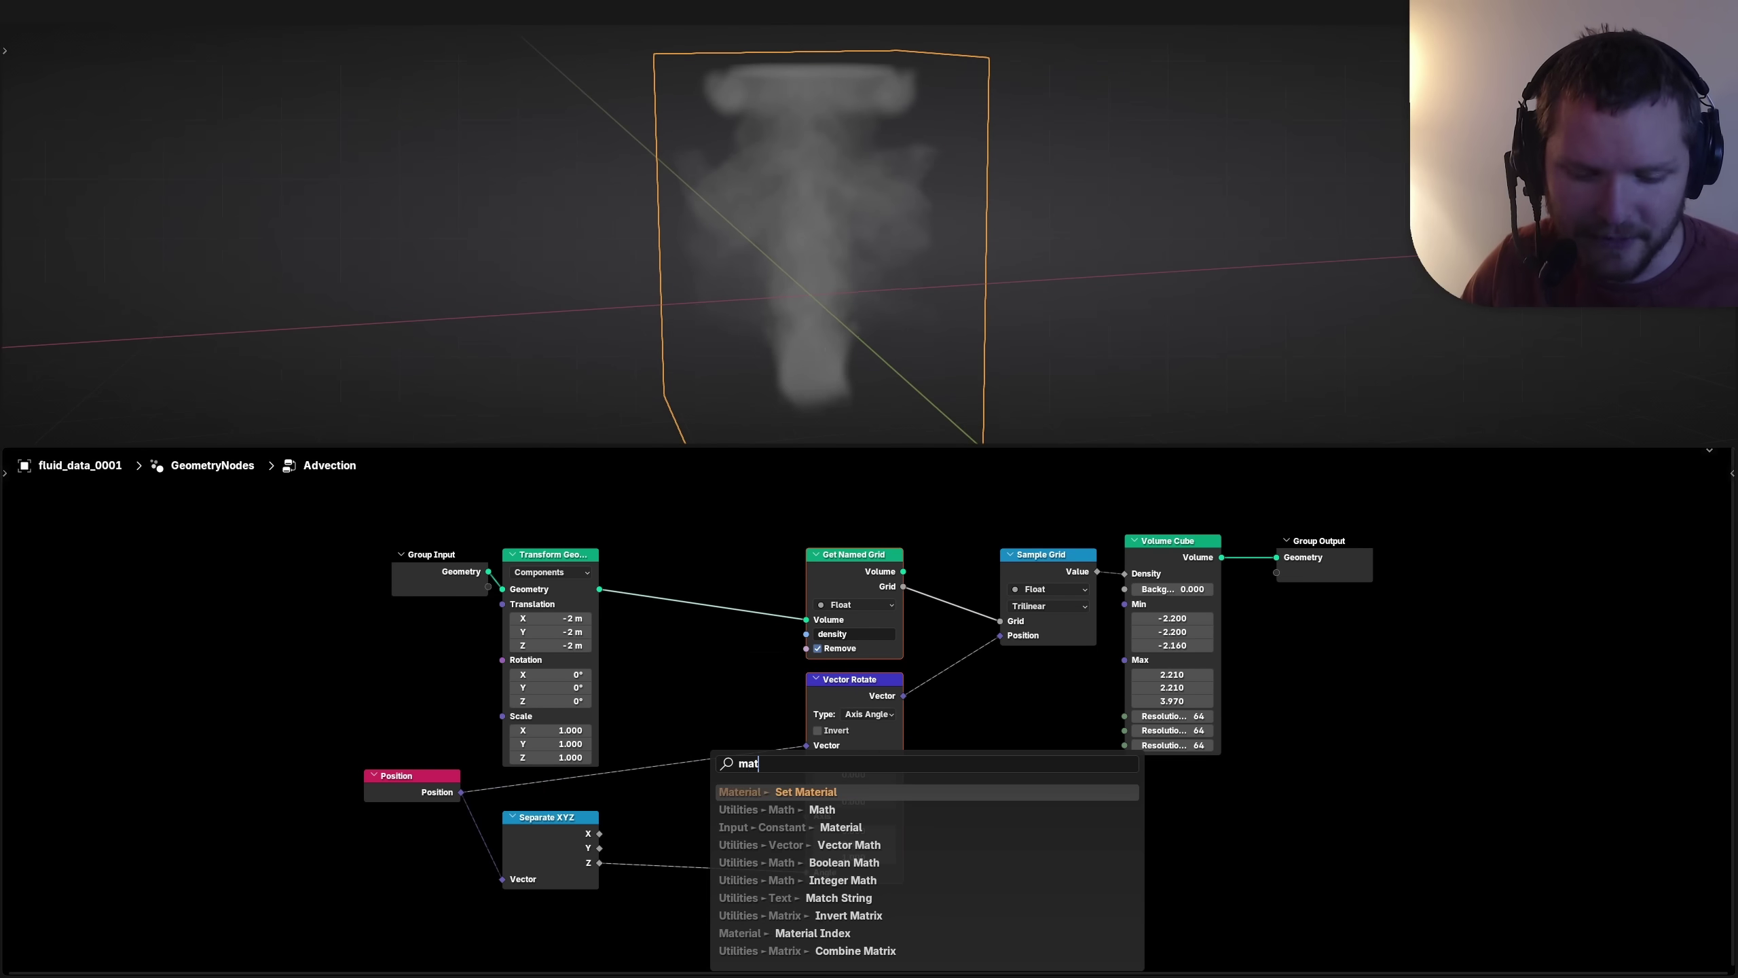
{"action": "type", "text": "h"}
{"action": "key", "text": "Return"}
{"action": "left_click", "coordinate": [675, 790]}
{"action": "left_click", "coordinate": [693, 824]}
{"action": "left_click", "coordinate": [694, 689]}
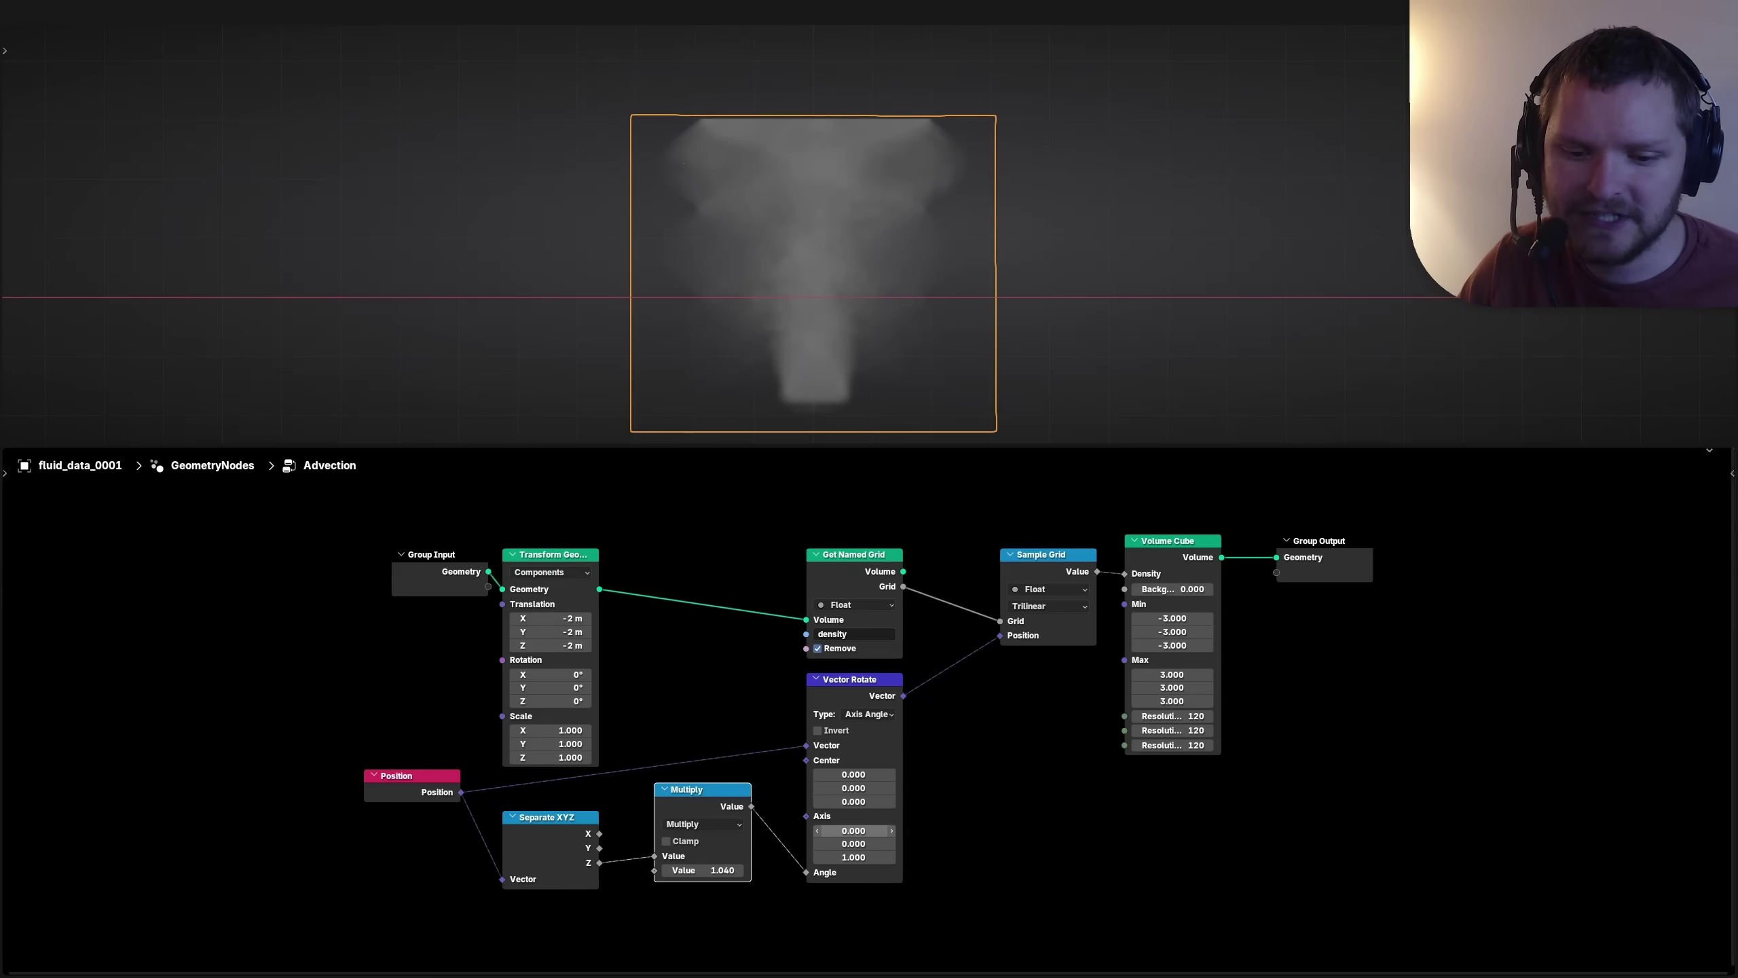
Step: Set the Vector Rotate's axis to 0, 1, 0 and the Multiply value to 0.260
{"action": "type", "text": "1"}
{"action": "key", "text": "Return"}
{"action": "left_click", "coordinate": [853, 857]}
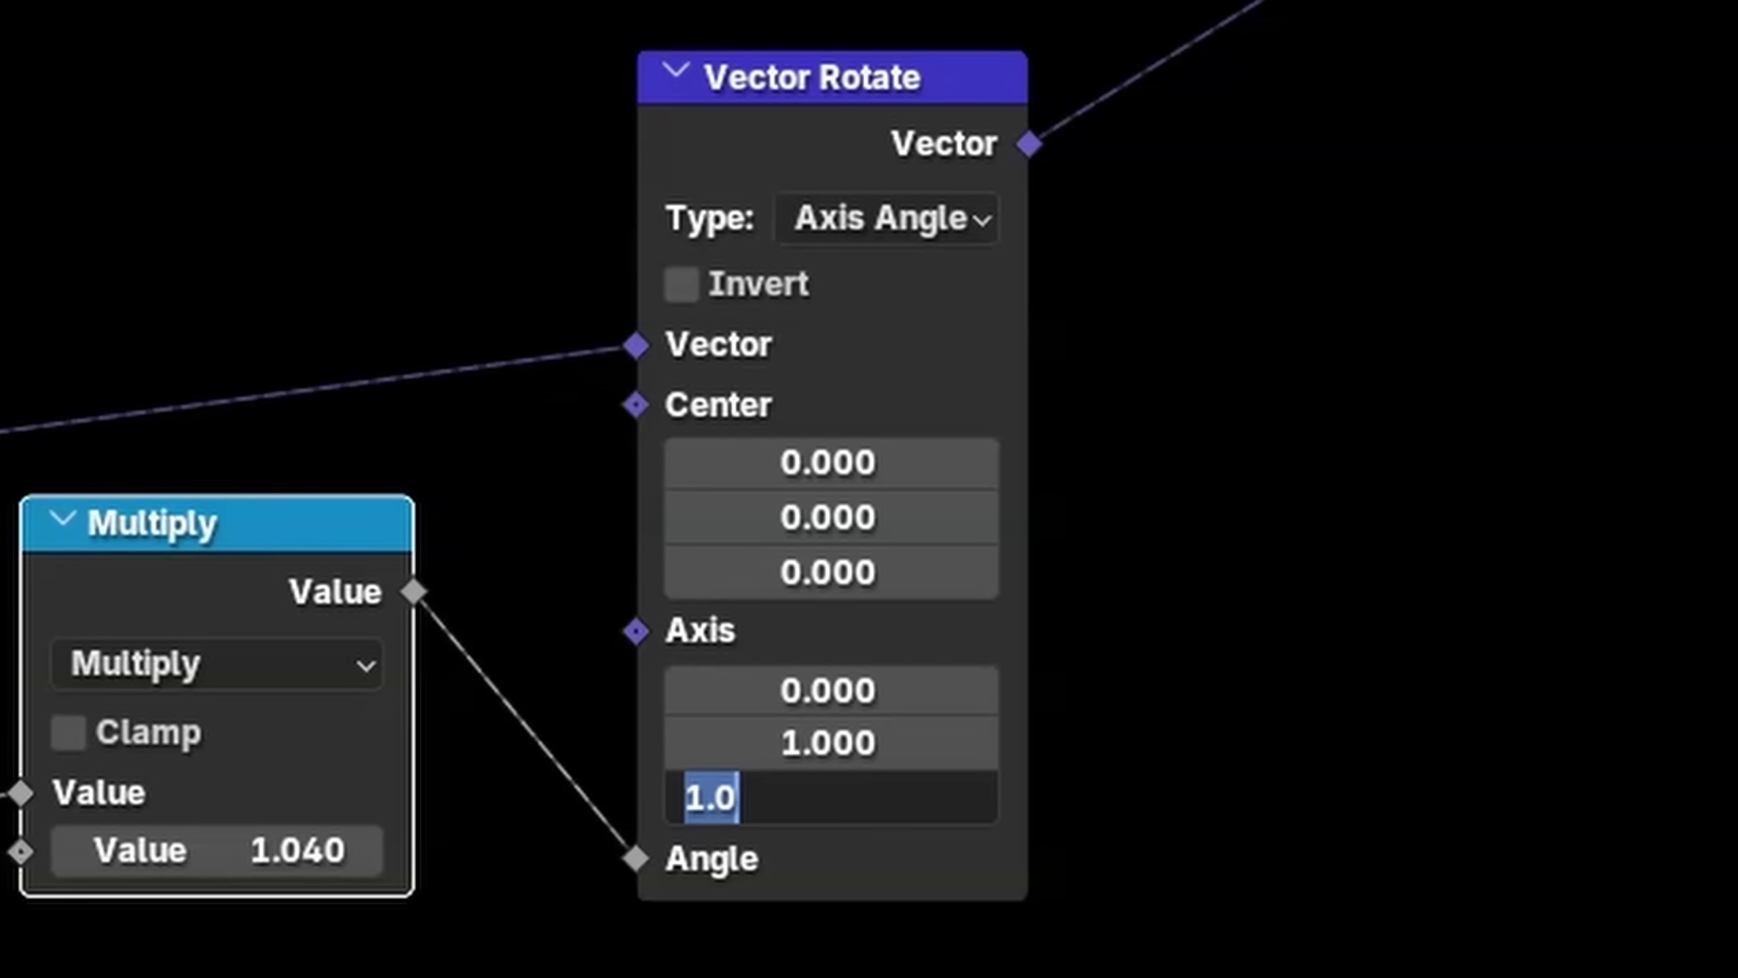
{"action": "type", "text": "0"}
{"action": "key", "text": "Return"}
{"action": "left_click_drag", "start_coordinate": [705, 871], "coordinate": [679, 871]}
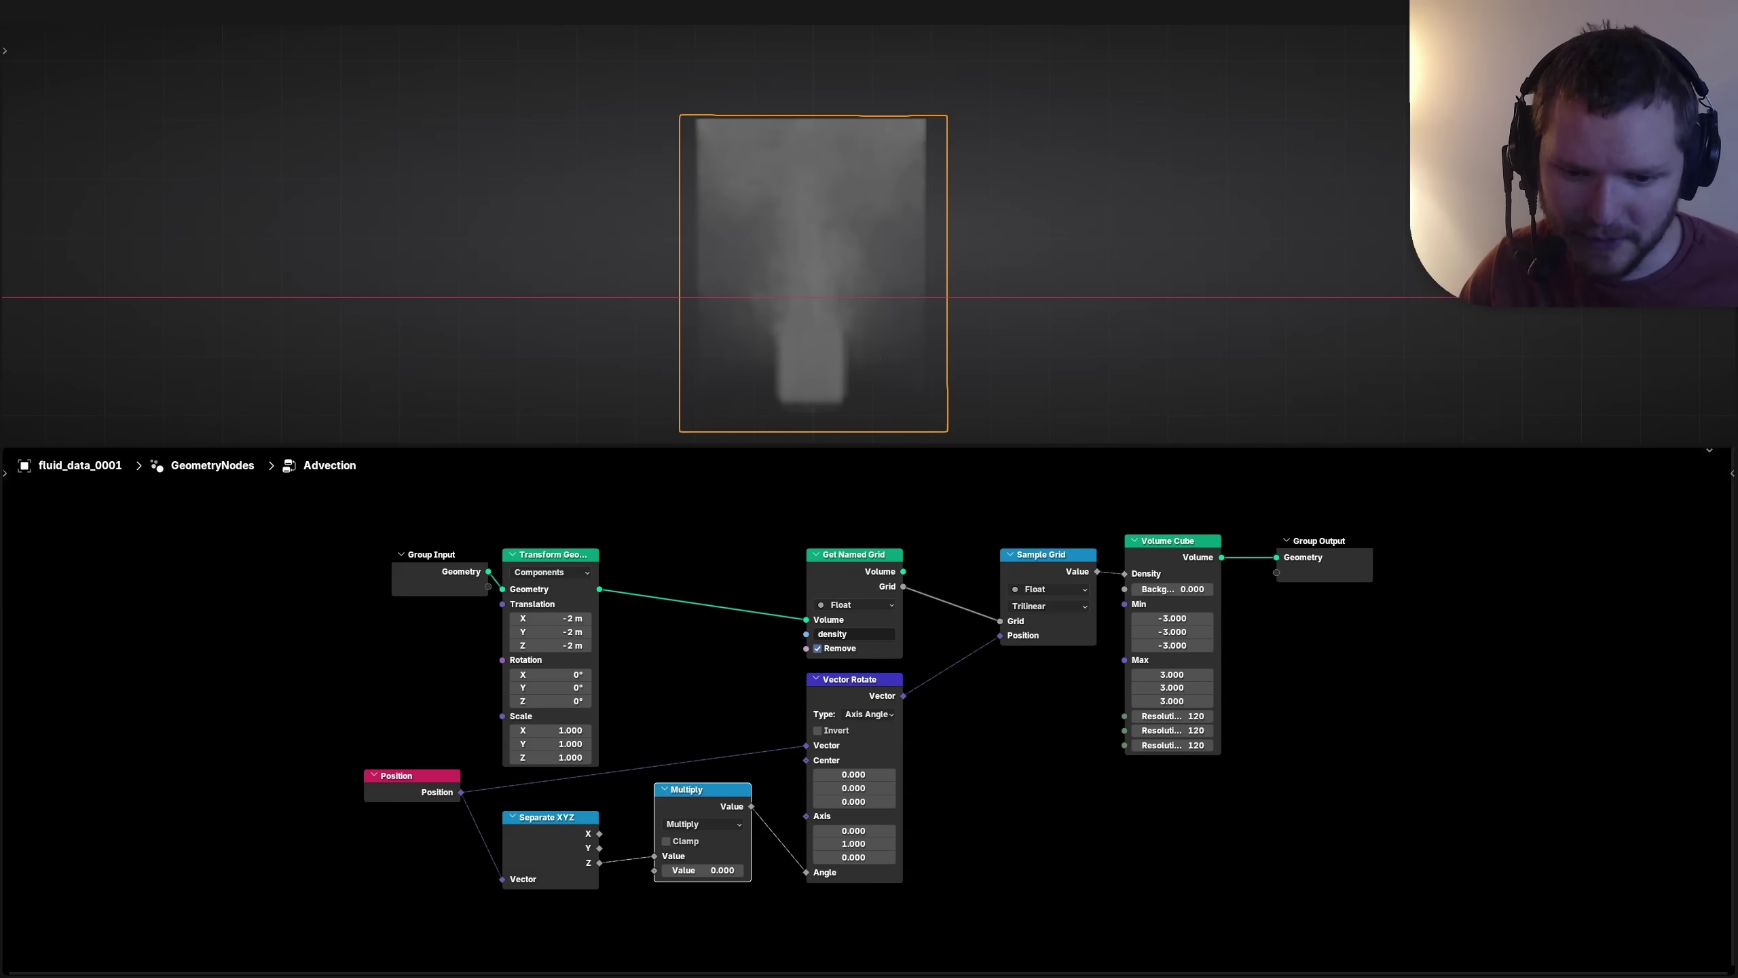
{"action": "mouse_move", "coordinate": [679, 870]}
{"action": "left_mouse_down"}
{"action": "mouse_move", "coordinate": [711, 871]}
{"action": "mouse_move", "coordinate": [697, 870]}
{"action": "left_mouse_up"}
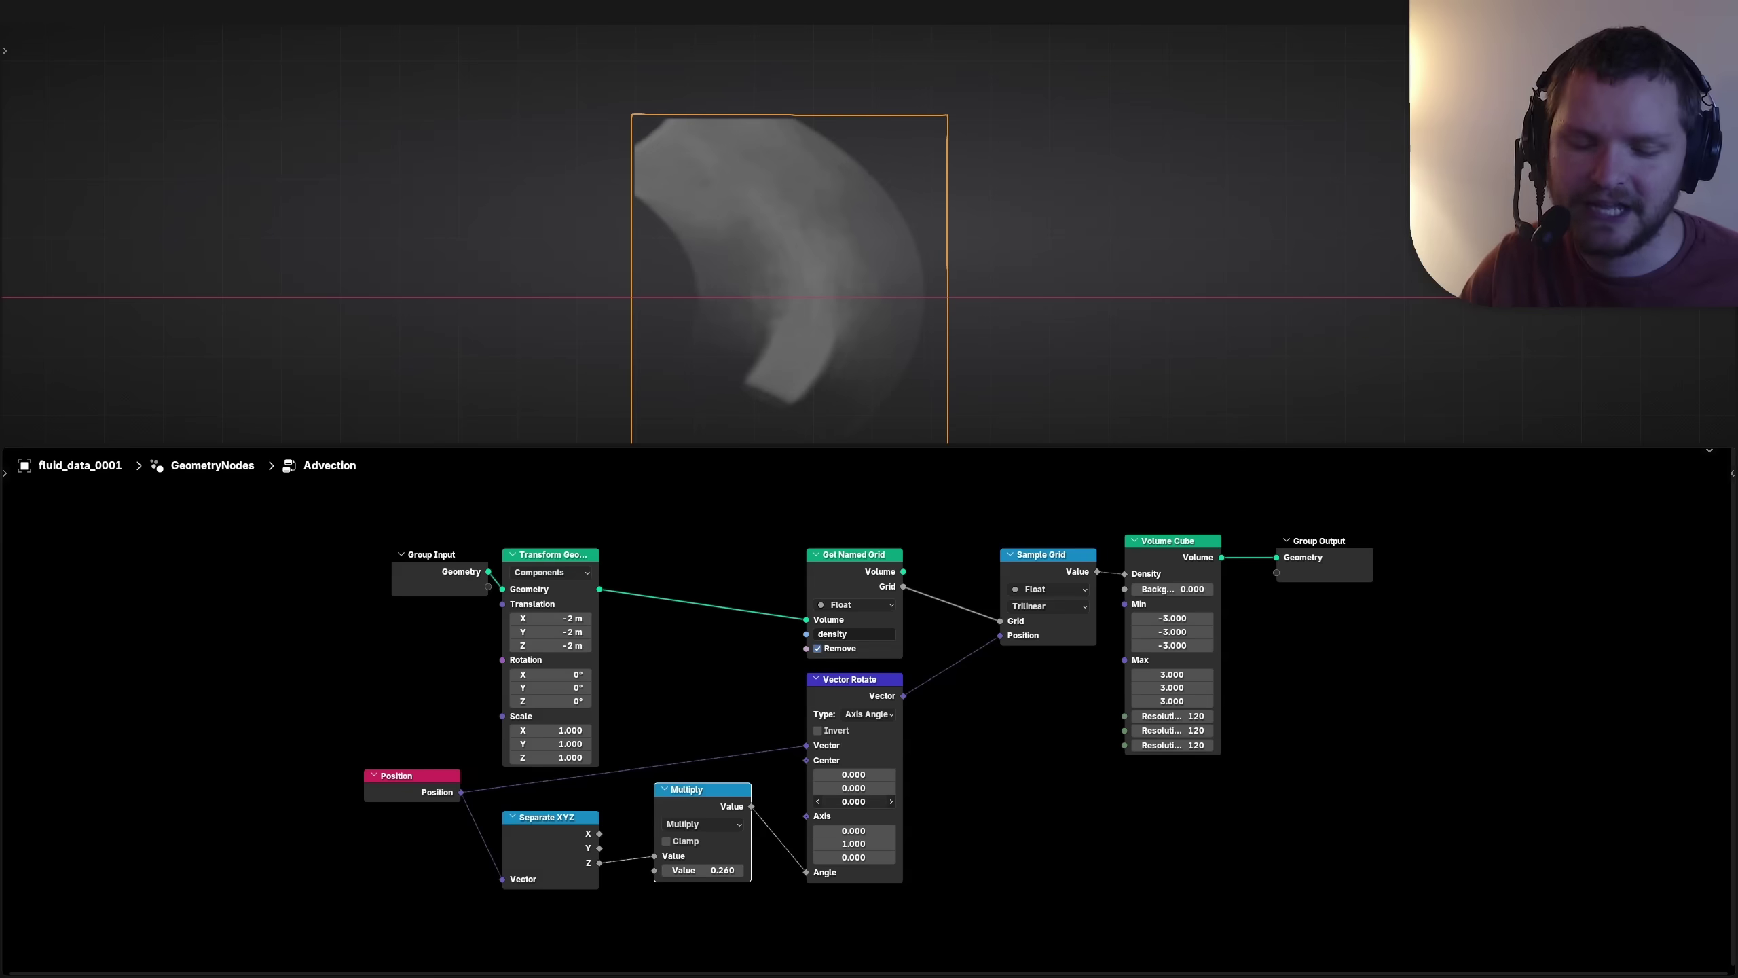
Step: Set the Vector Rotate's center to X 1.620 and Z -2.000, and the Multiply value to 0.150
{"action": "left_click_drag", "start_coordinate": [853, 801], "coordinate": [633, 801]}
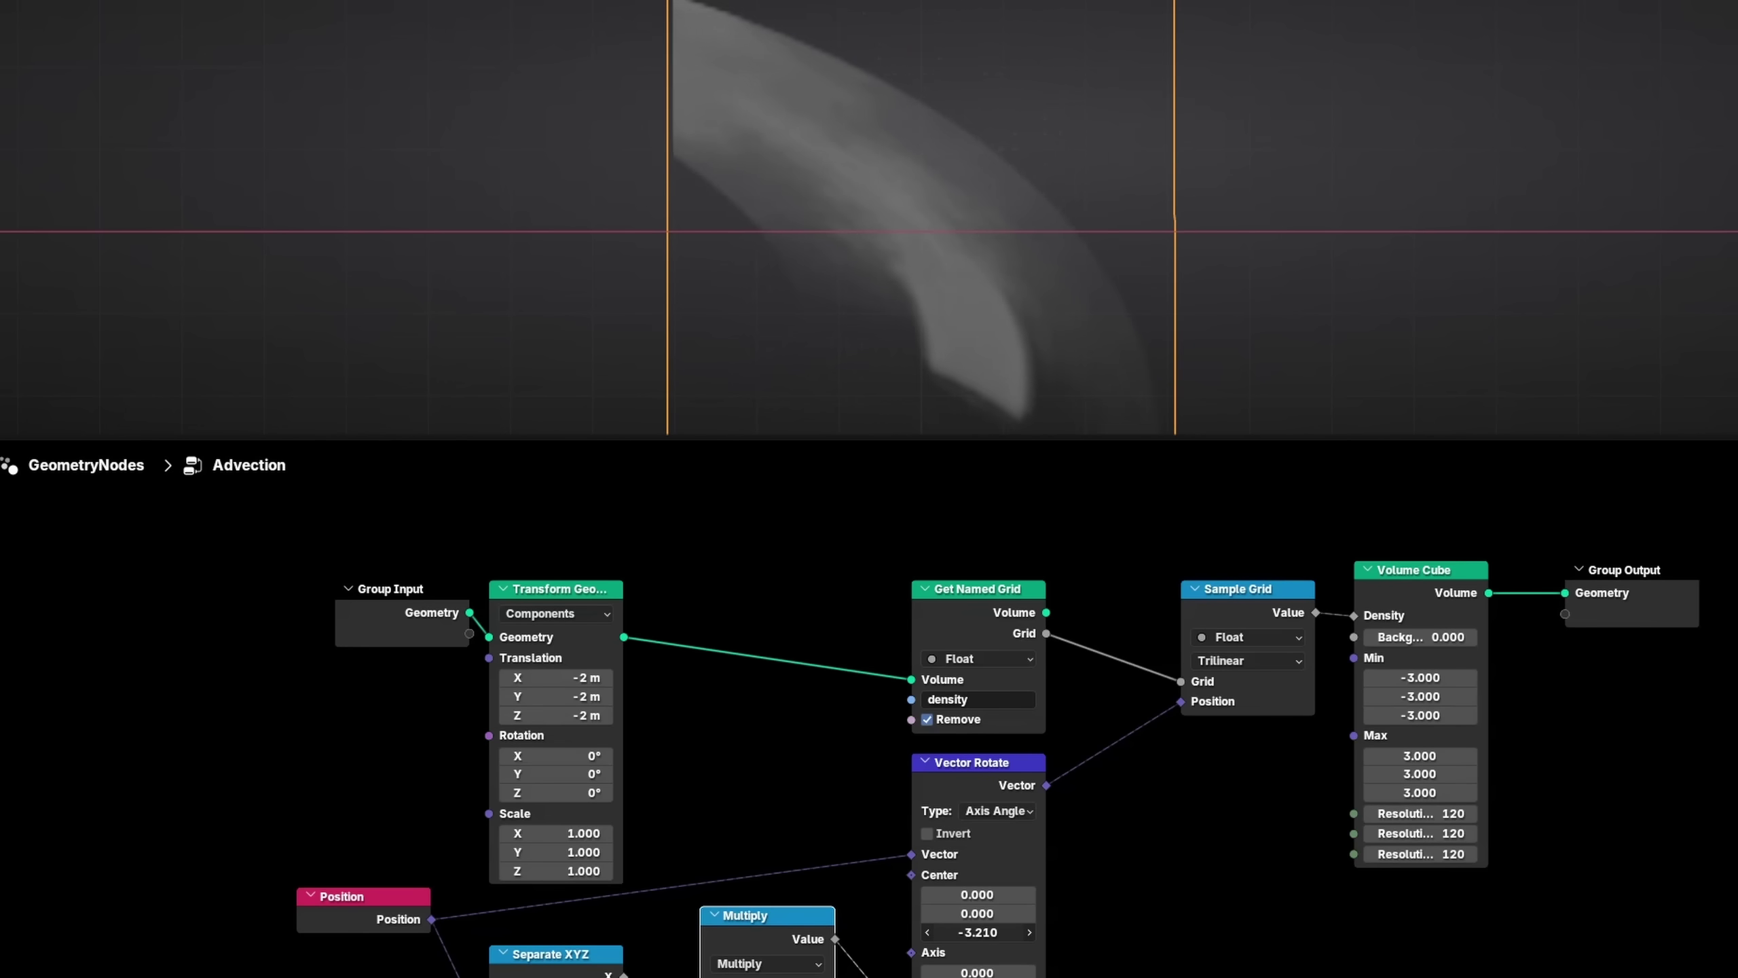
{"action": "left_click_drag", "start_coordinate": [759, 933], "coordinate": [842, 933]}
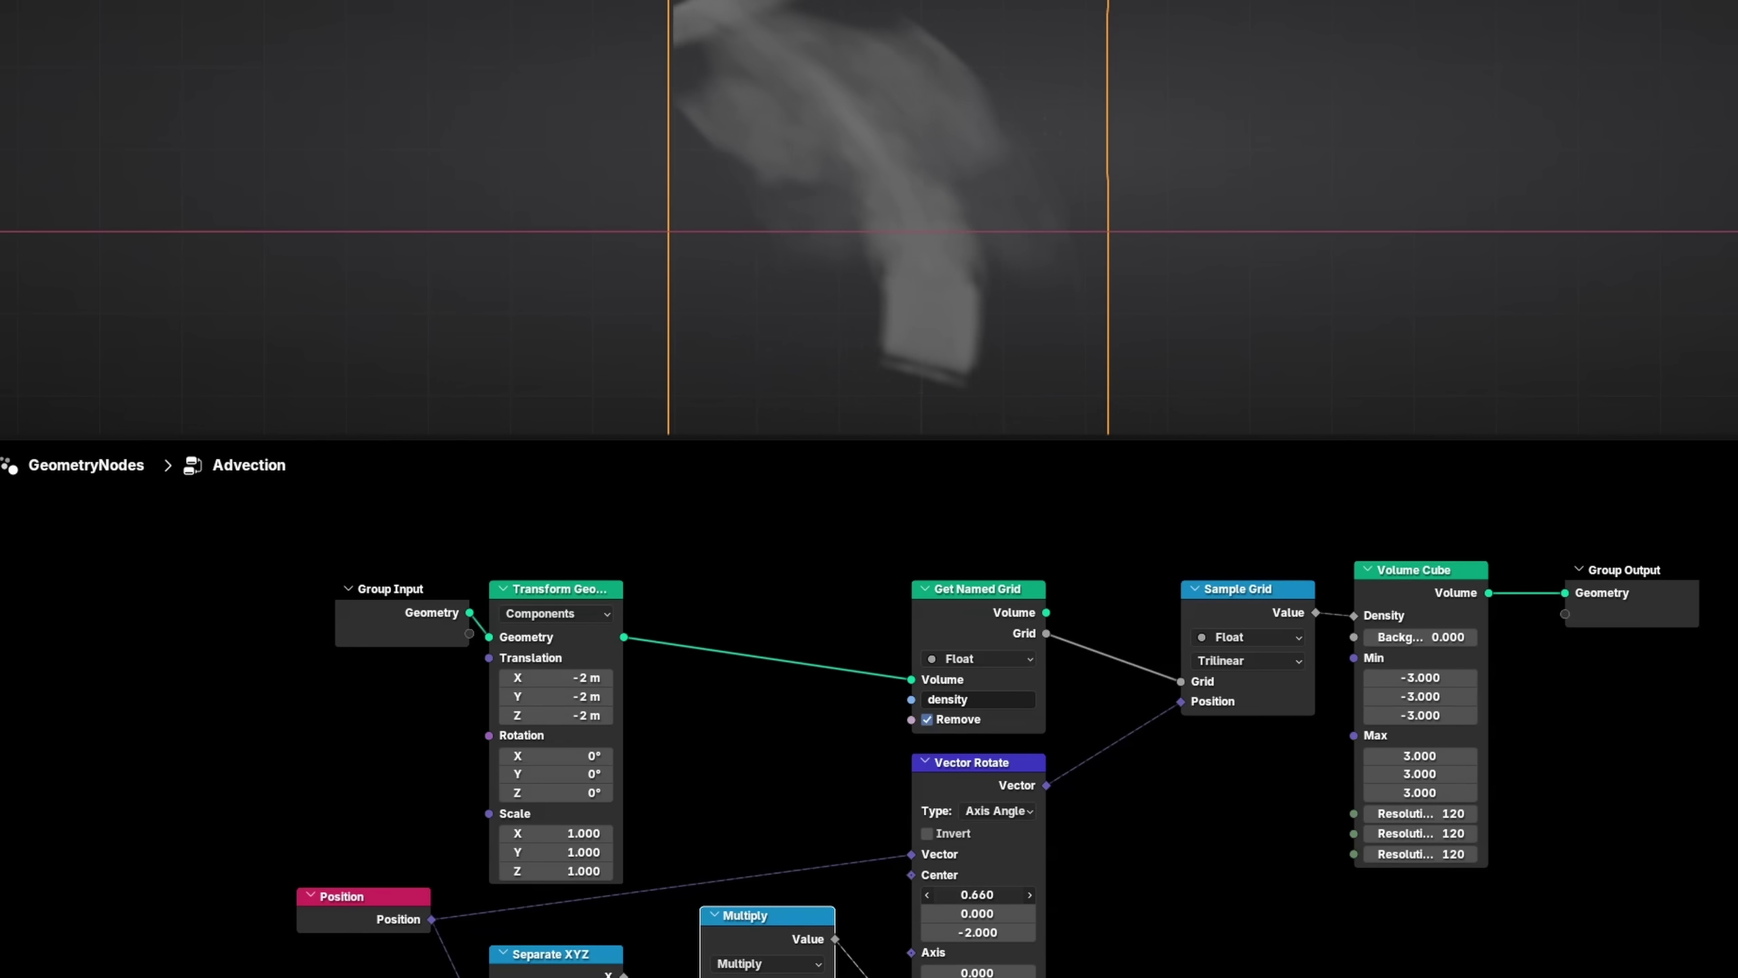
{"action": "left_click_drag", "start_coordinate": [1022, 895], "coordinate": [1087, 895]}
{"action": "mouse_move", "coordinate": [703, 871]}
{"action": "left_mouse_down"}
{"action": "mouse_move", "coordinate": [686, 870]}
{"action": "mouse_move", "coordinate": [702, 870]}
{"action": "left_mouse_up"}
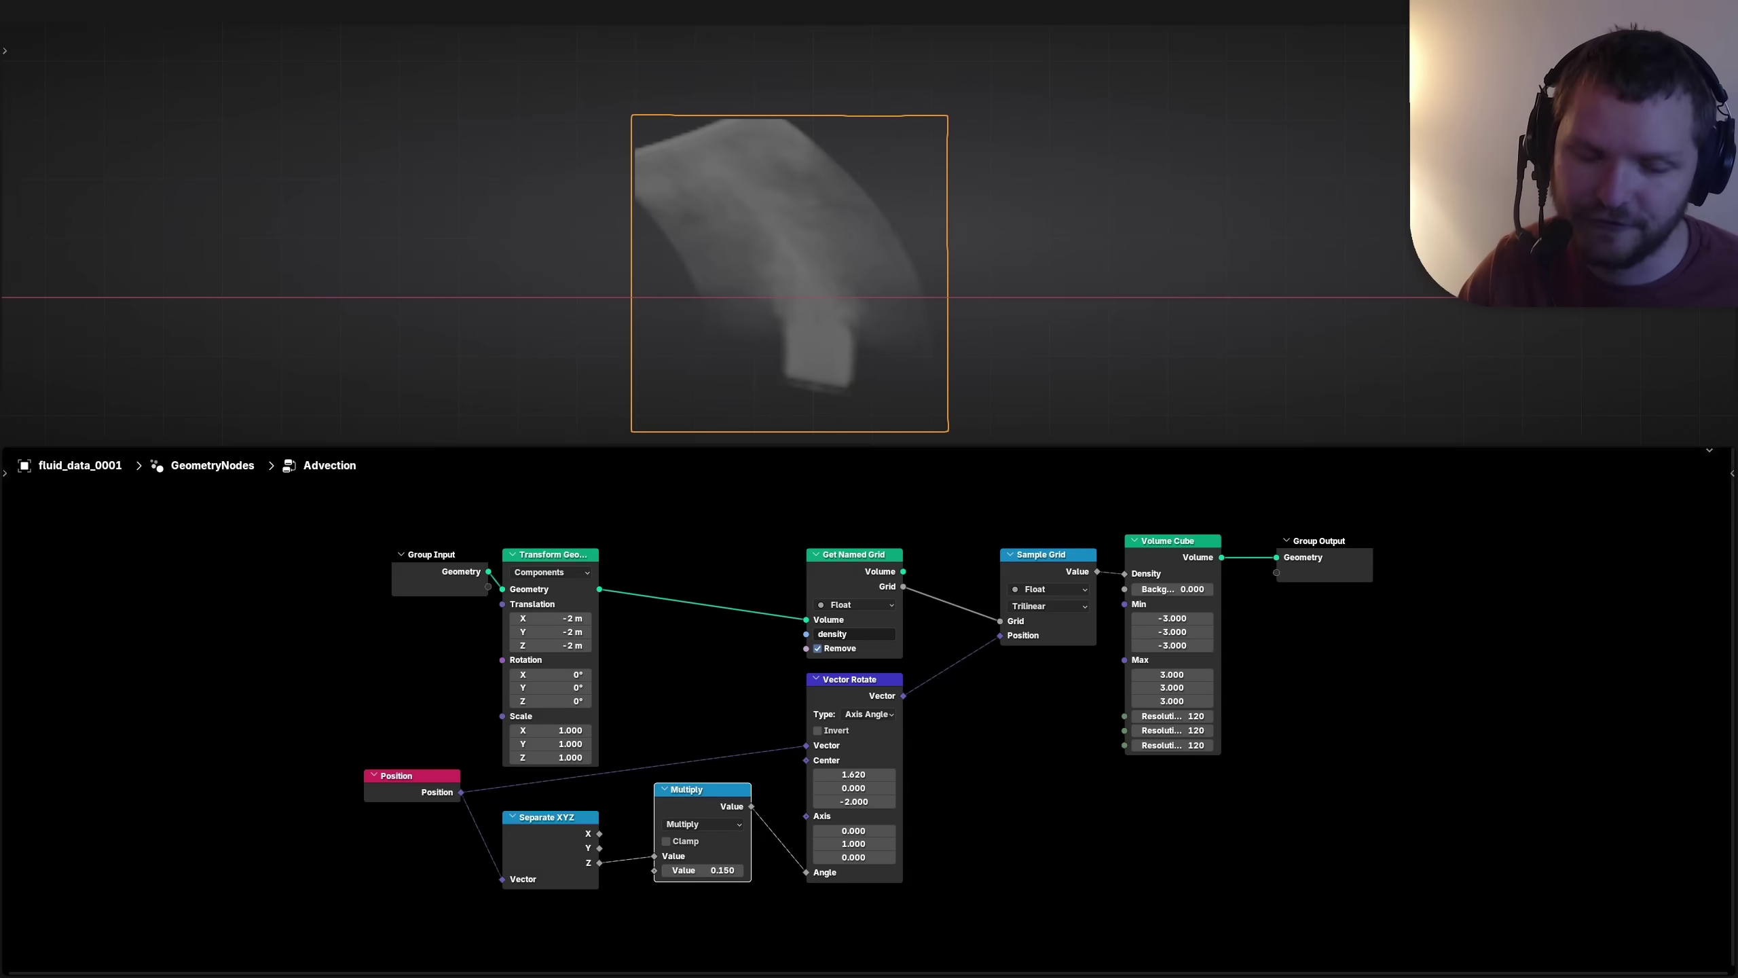
{"action": "key", "text": "KP_3"}
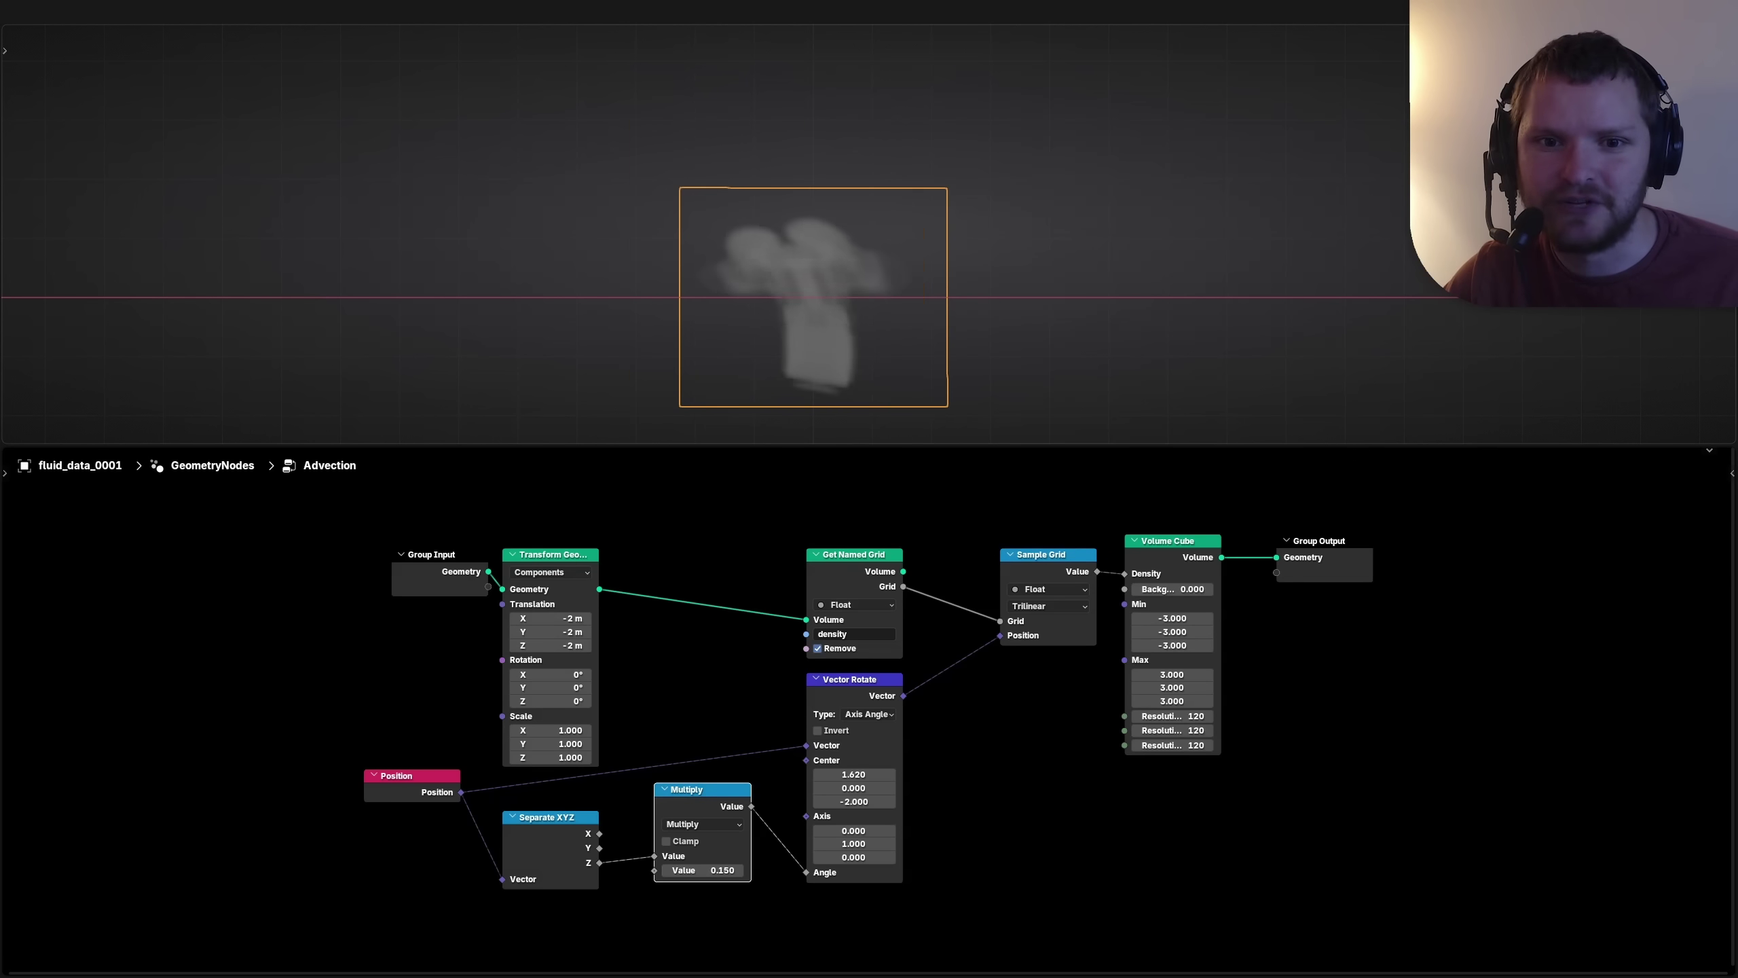
{"action": "scroll", "coordinate": [869, 234], "scroll_direction": "up", "scroll_amount": 1}
{"action": "scroll", "coordinate": [780, 273], "scroll_direction": "up", "scroll_amount": 2}
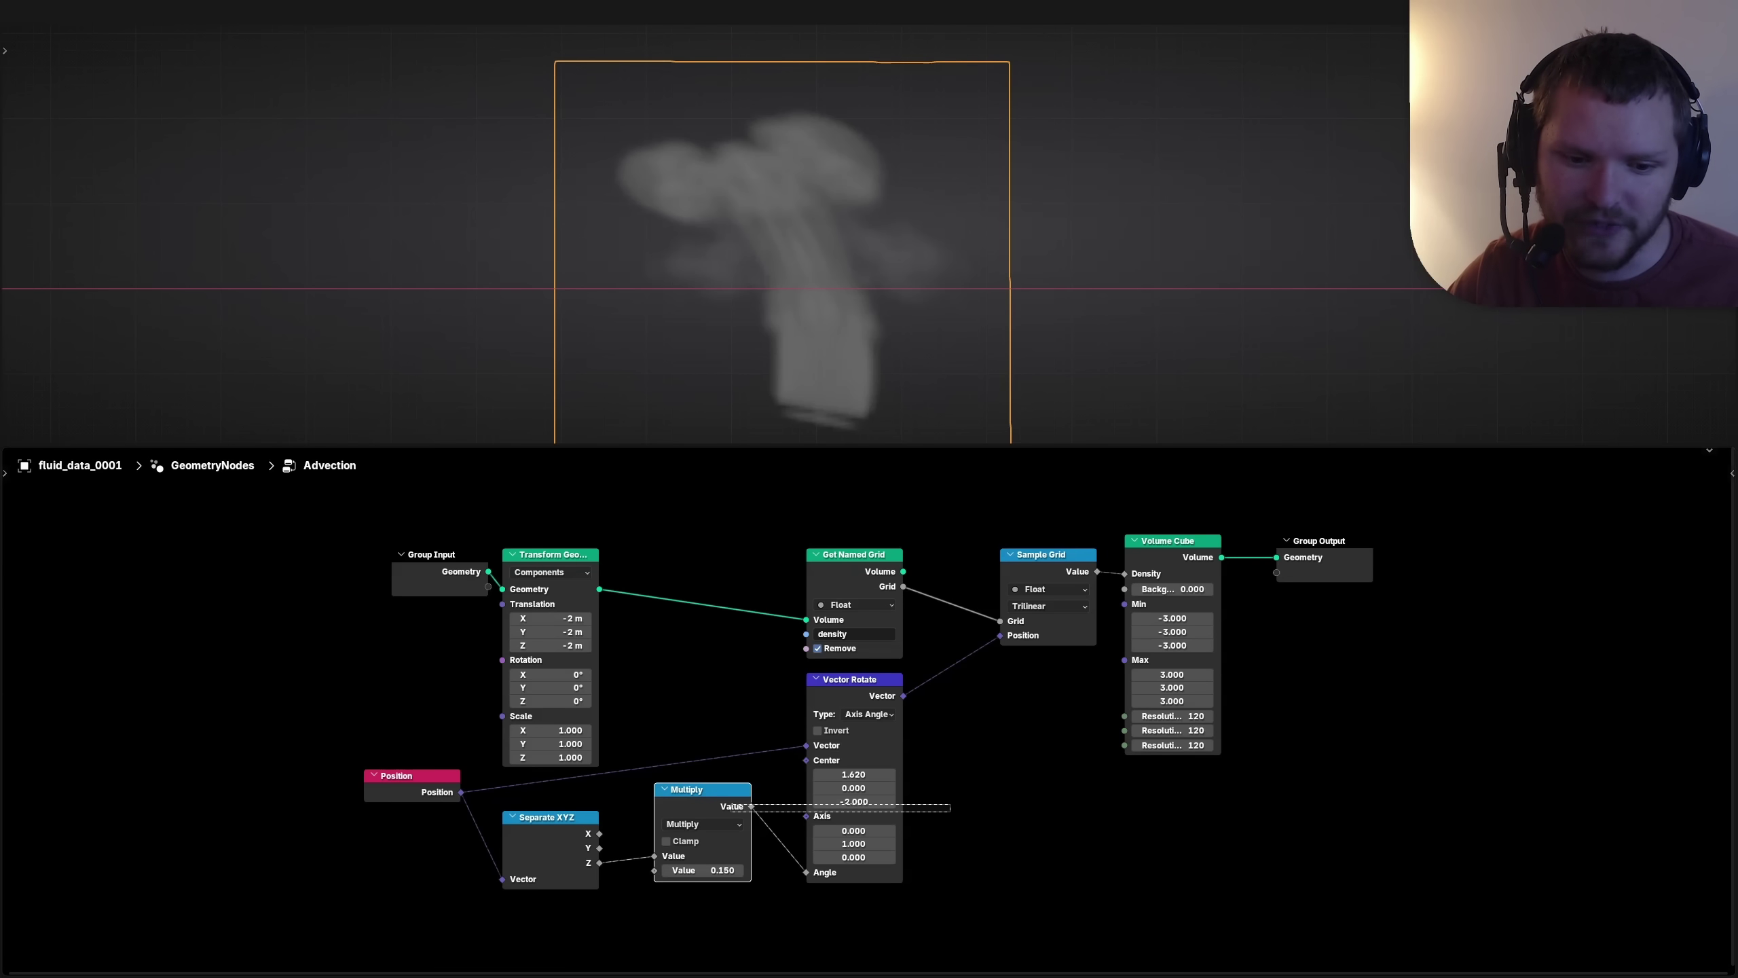
Step: Delete the Separate XYZ, Multiply and Vector Rotate nodes, and link Position into a new Vector Math node set to Add
{"action": "left_click_drag", "start_coordinate": [732, 805], "coordinate": [709, 752]}
{"action": "key", "text": "x"}
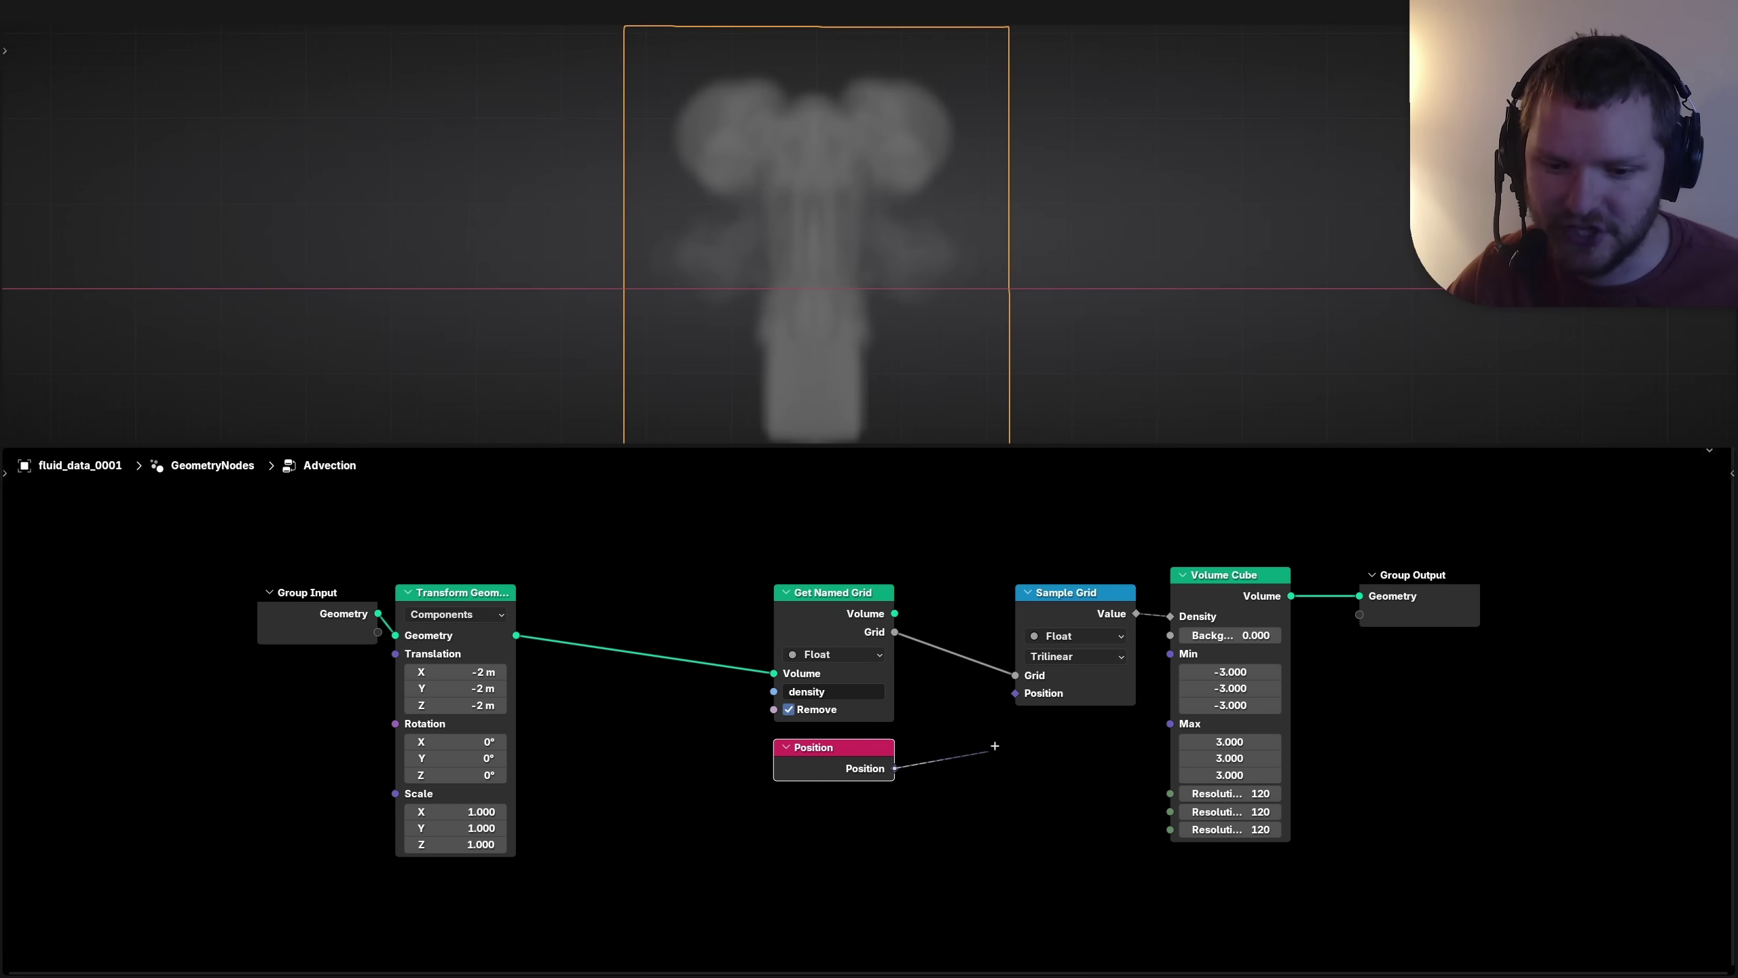
{"action": "left_click_drag", "start_coordinate": [995, 746], "coordinate": [999, 748]}
{"action": "type", "text": "add"}
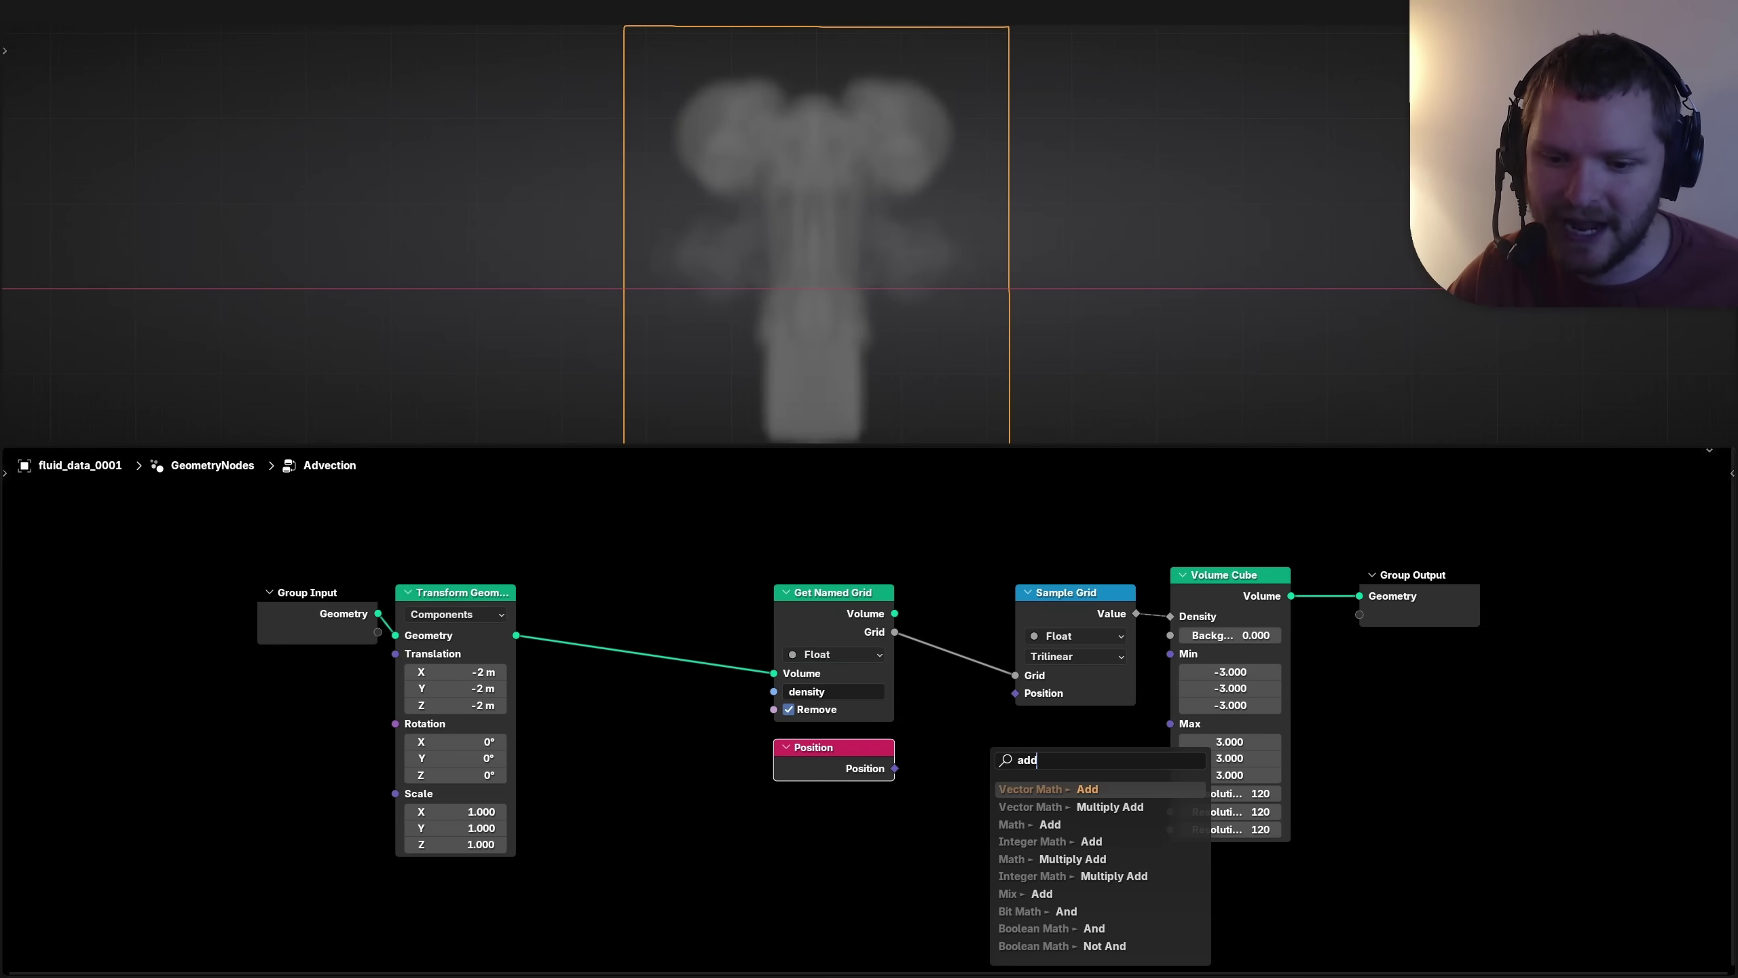
{"action": "key", "text": "Return"}
{"action": "left_click", "coordinate": [921, 755]}
{"action": "key", "text": "Home"}
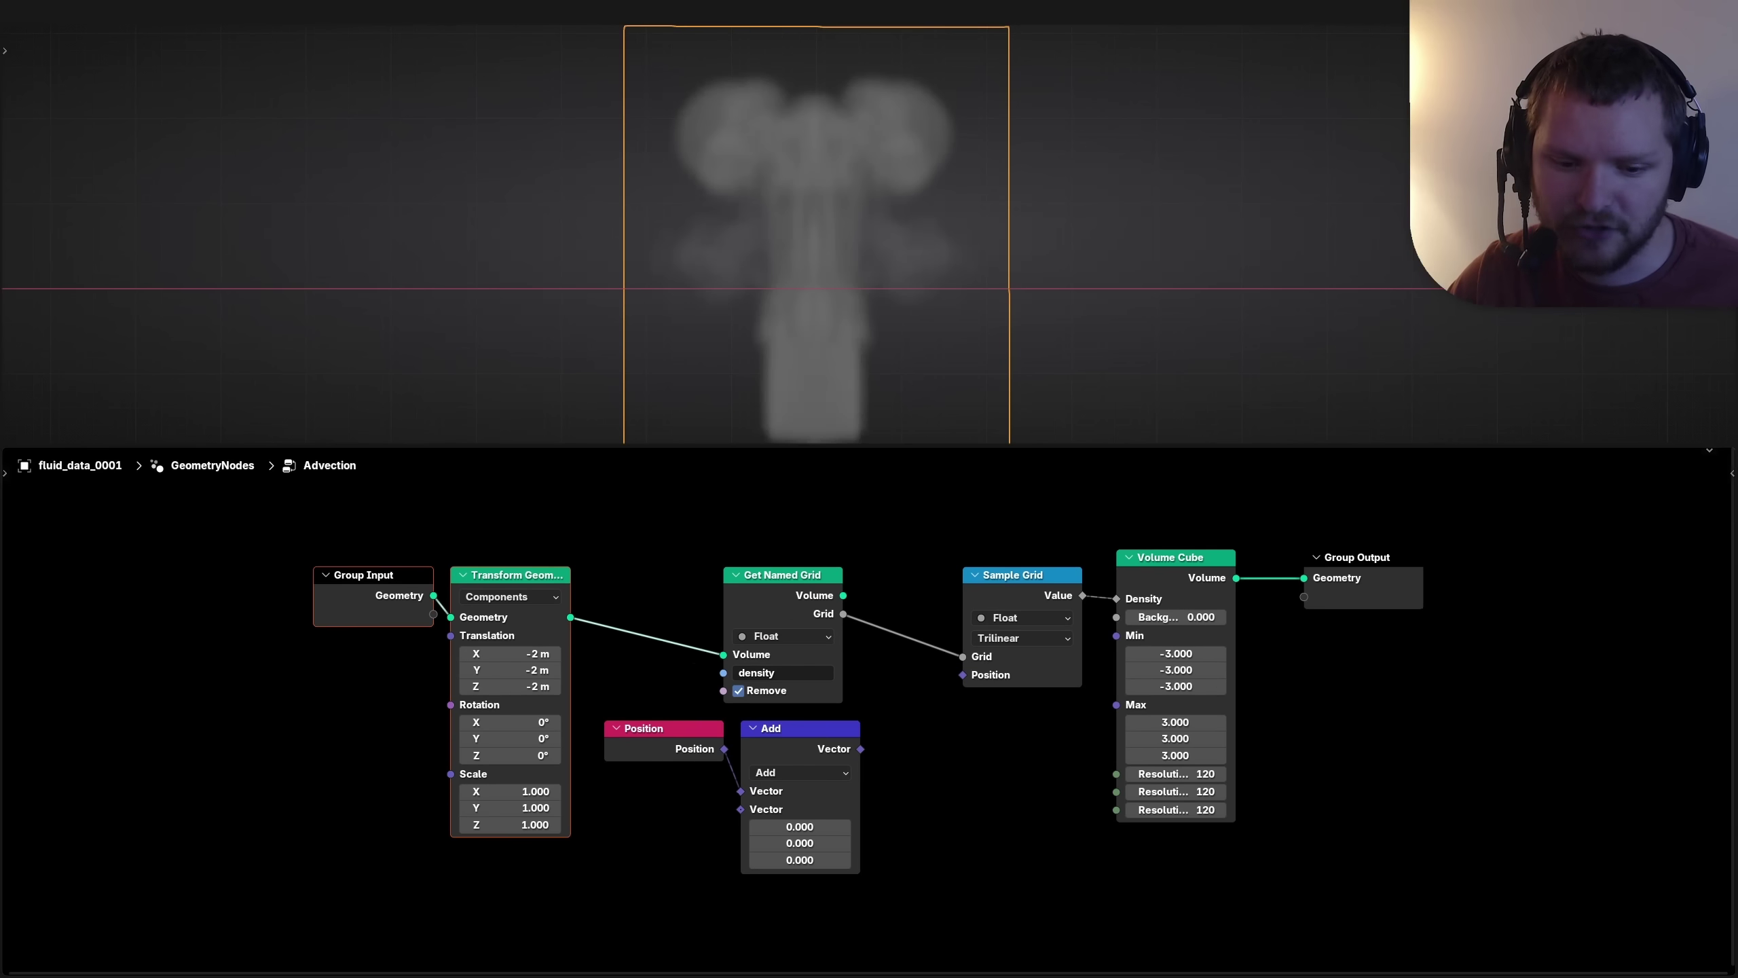
Step: Feed the Add node's second vector from the Color output of a new Noise Texture with Normalize turned off
{"action": "left_click_drag", "start_coordinate": [741, 809], "coordinate": [411, 765]}
{"action": "type", "text": "noise"}
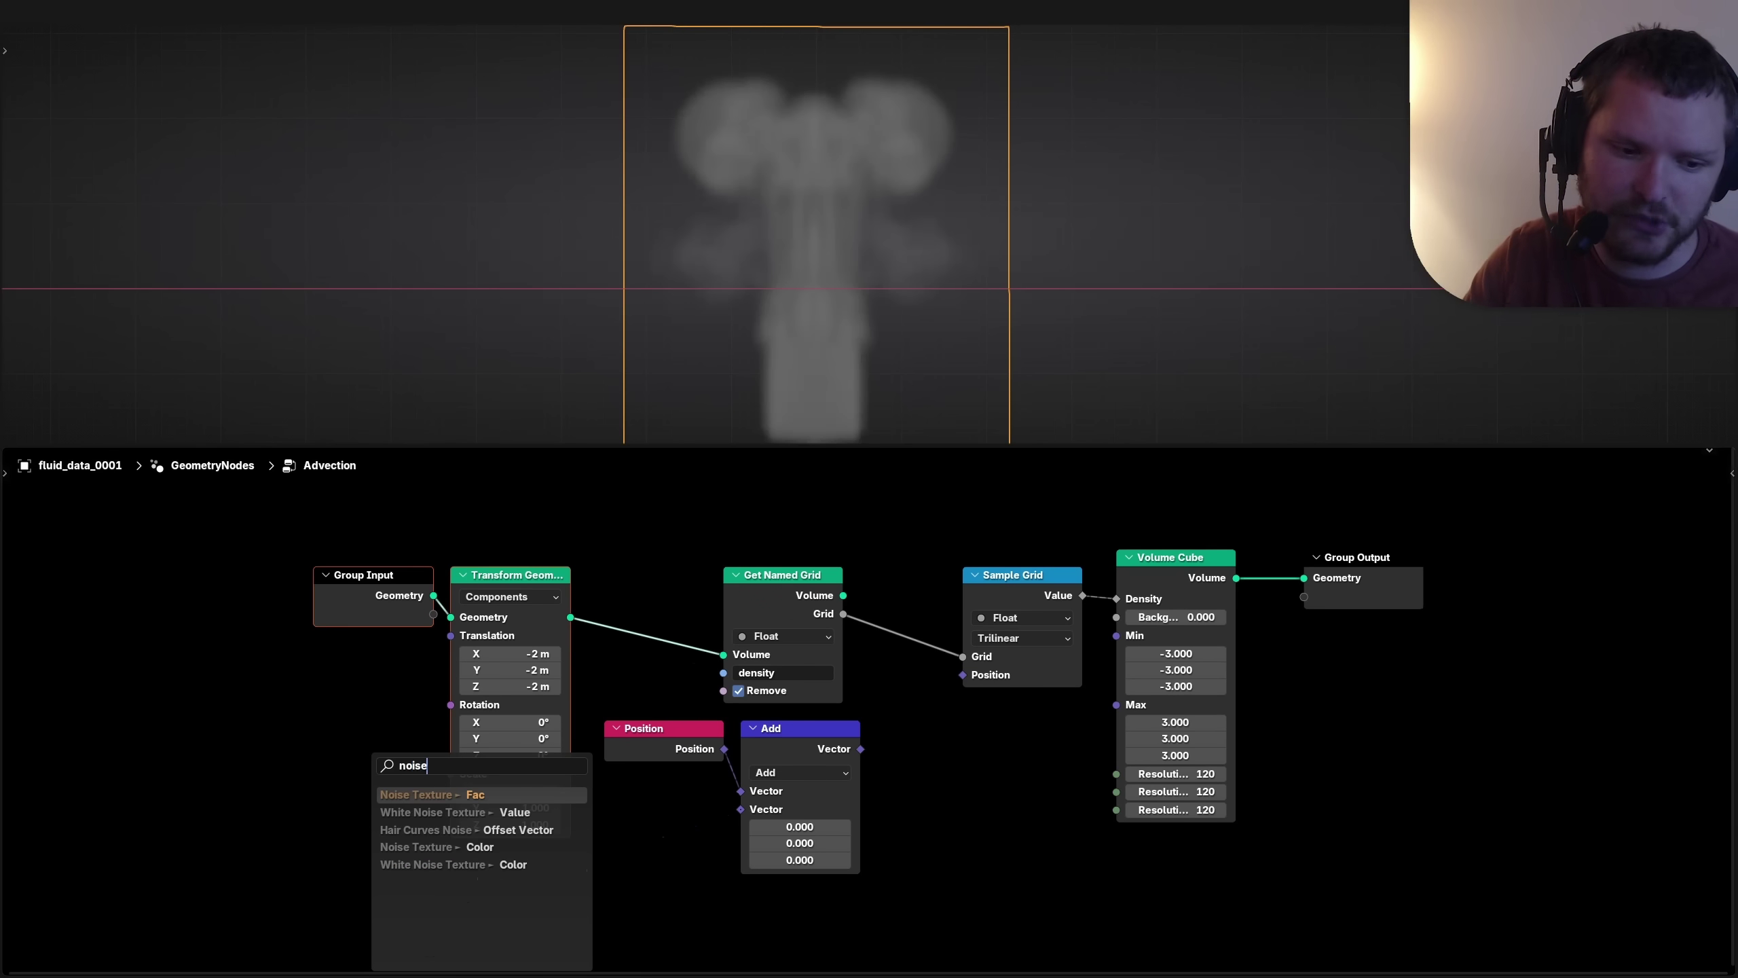
{"action": "key", "text": "Down"}
{"action": "key", "text": "Down"}
{"action": "key", "text": "Down"}
{"action": "key", "text": "Return"}
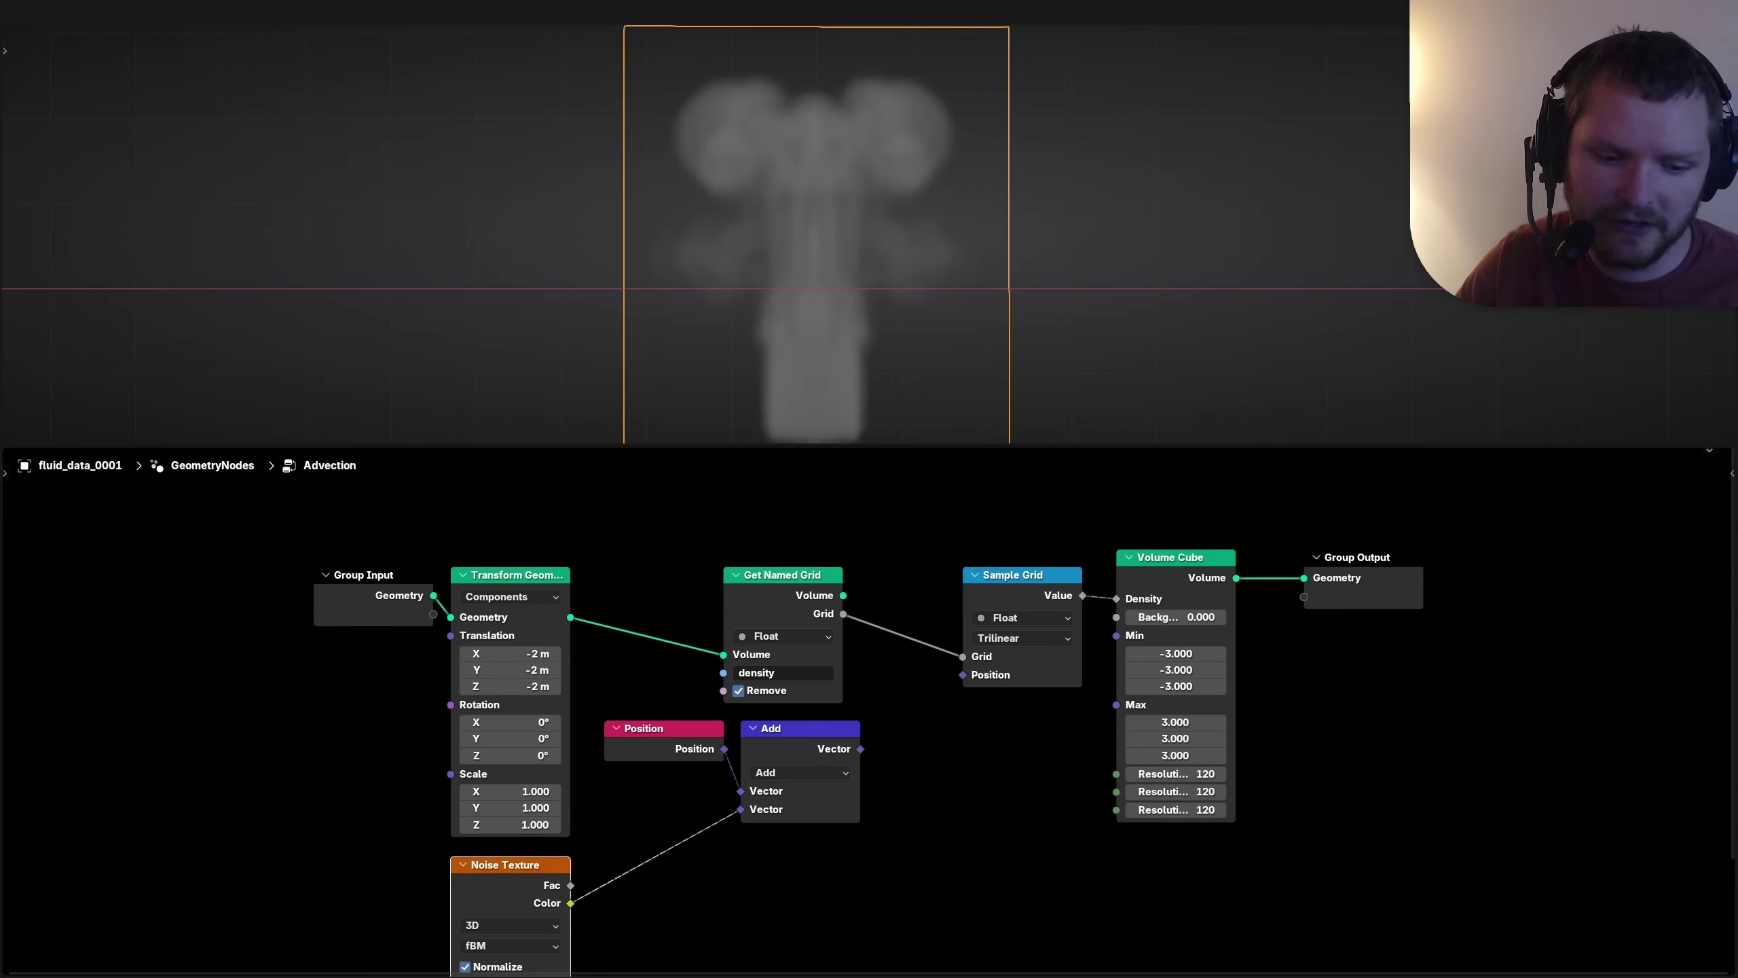
{"action": "key", "text": "Home"}
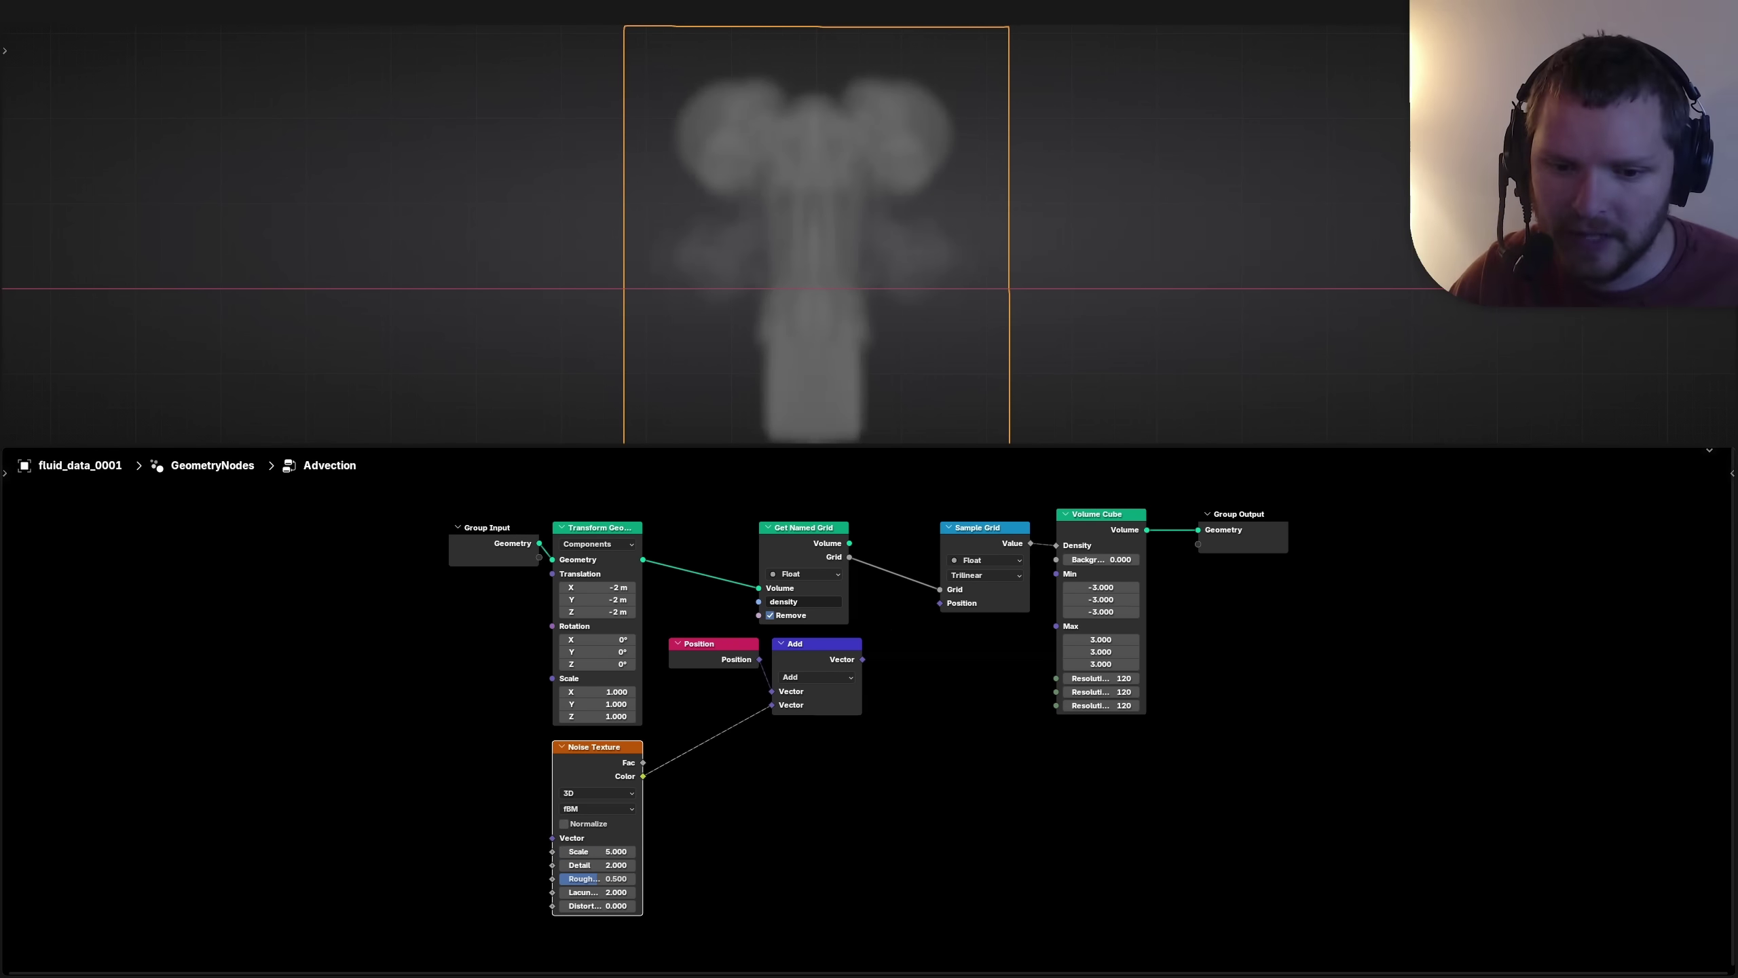
Step: Set the Noise Texture's Scale to 1.270 and Detail to 4, and adjust its Roughness
{"action": "left_click_drag", "start_coordinate": [693, 802], "coordinate": [437, 801]}
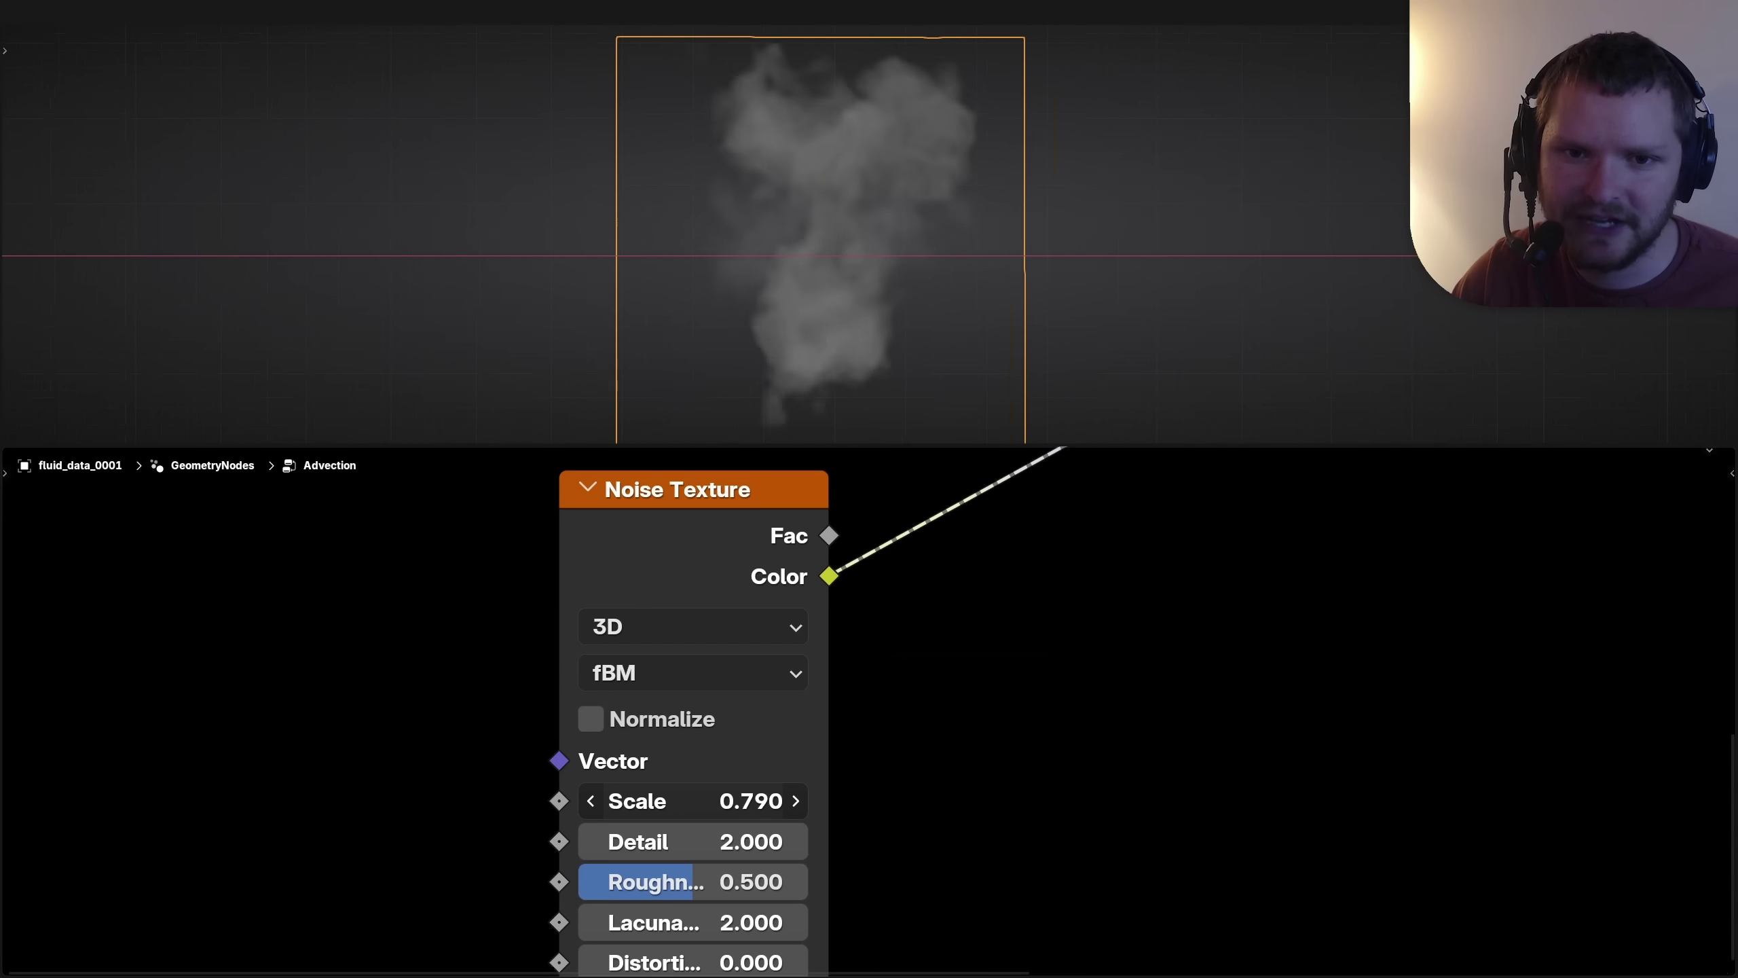
{"action": "left_click", "coordinate": [693, 841]}
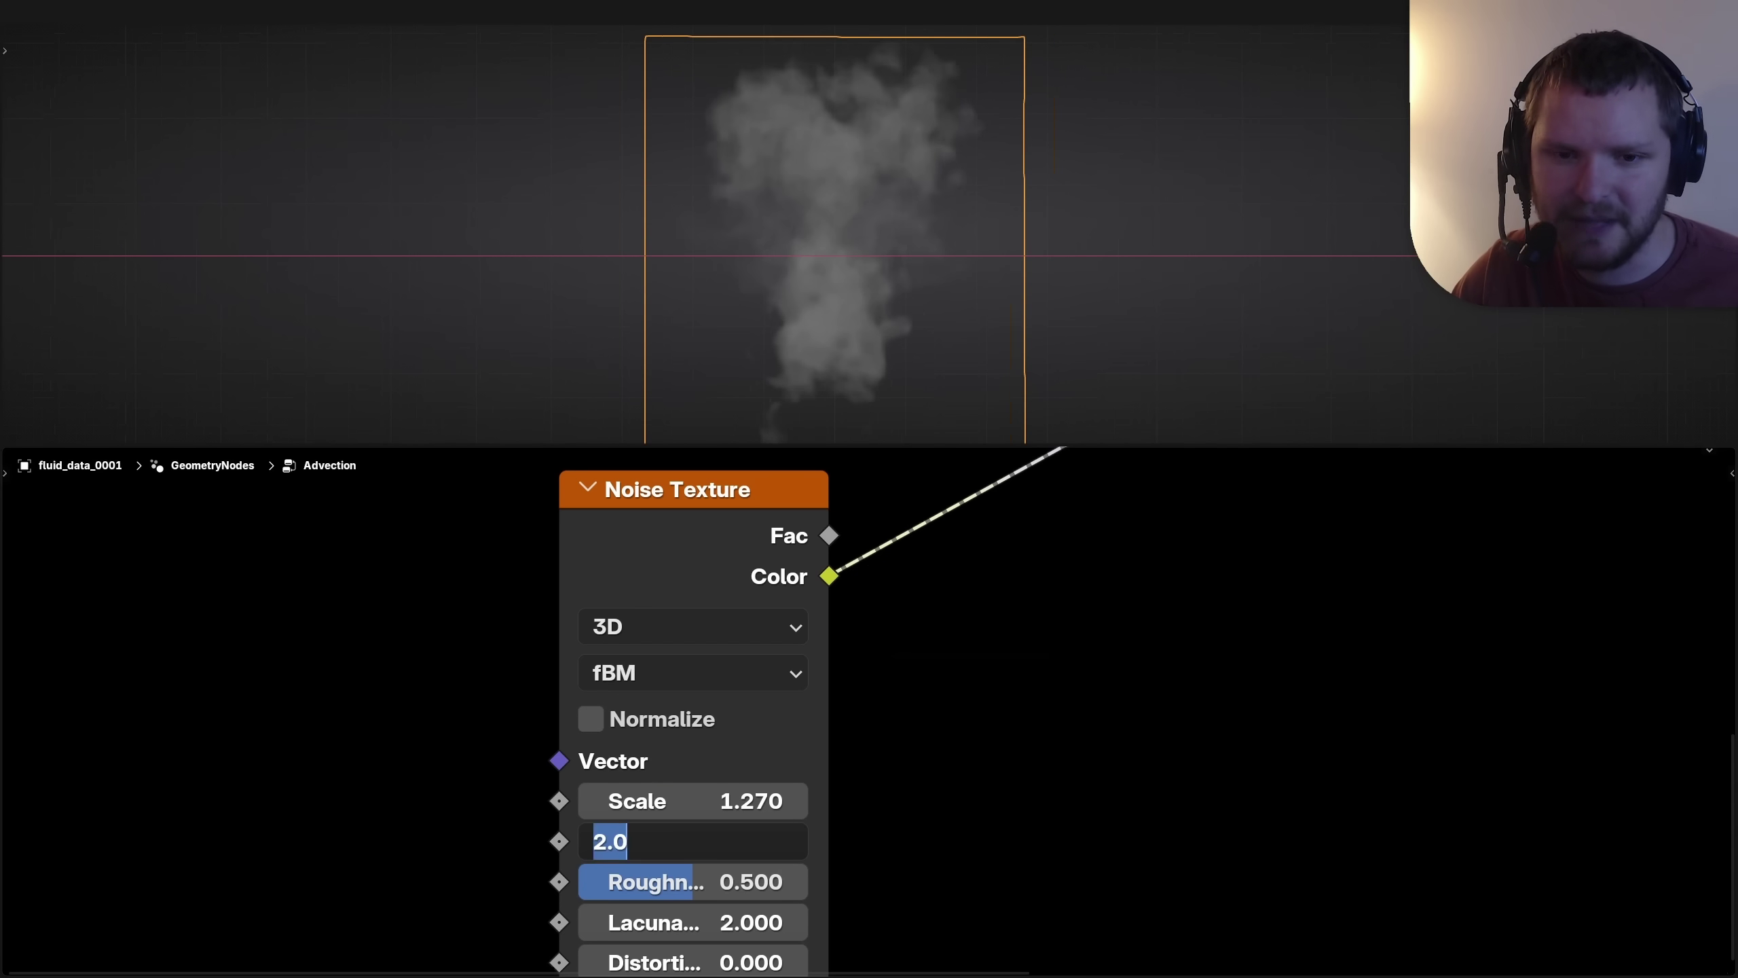
{"action": "type", "text": "4"}
{"action": "key", "text": "Return"}
{"action": "left_click_drag", "start_coordinate": [694, 882], "coordinate": [709, 882]}
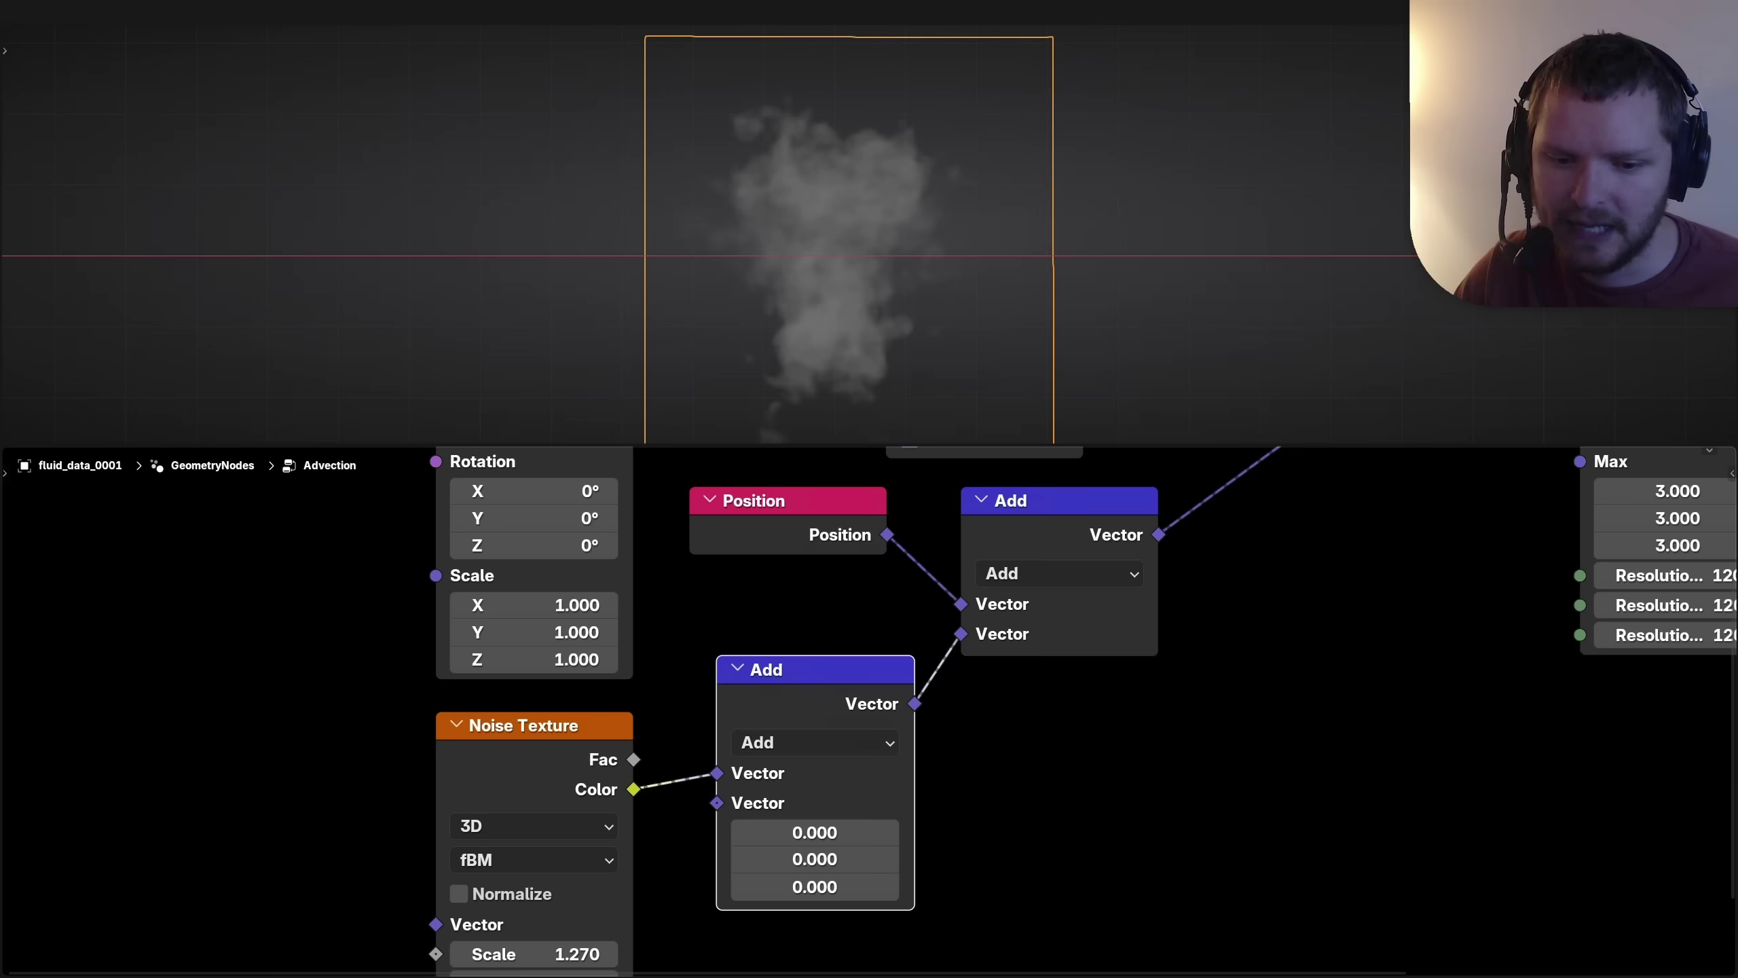
Step: Change the vector math node after the Noise Texture to Scale and set its scale value to 0
{"action": "left_click", "coordinate": [814, 743]}
{"action": "left_click", "coordinate": [787, 680]}
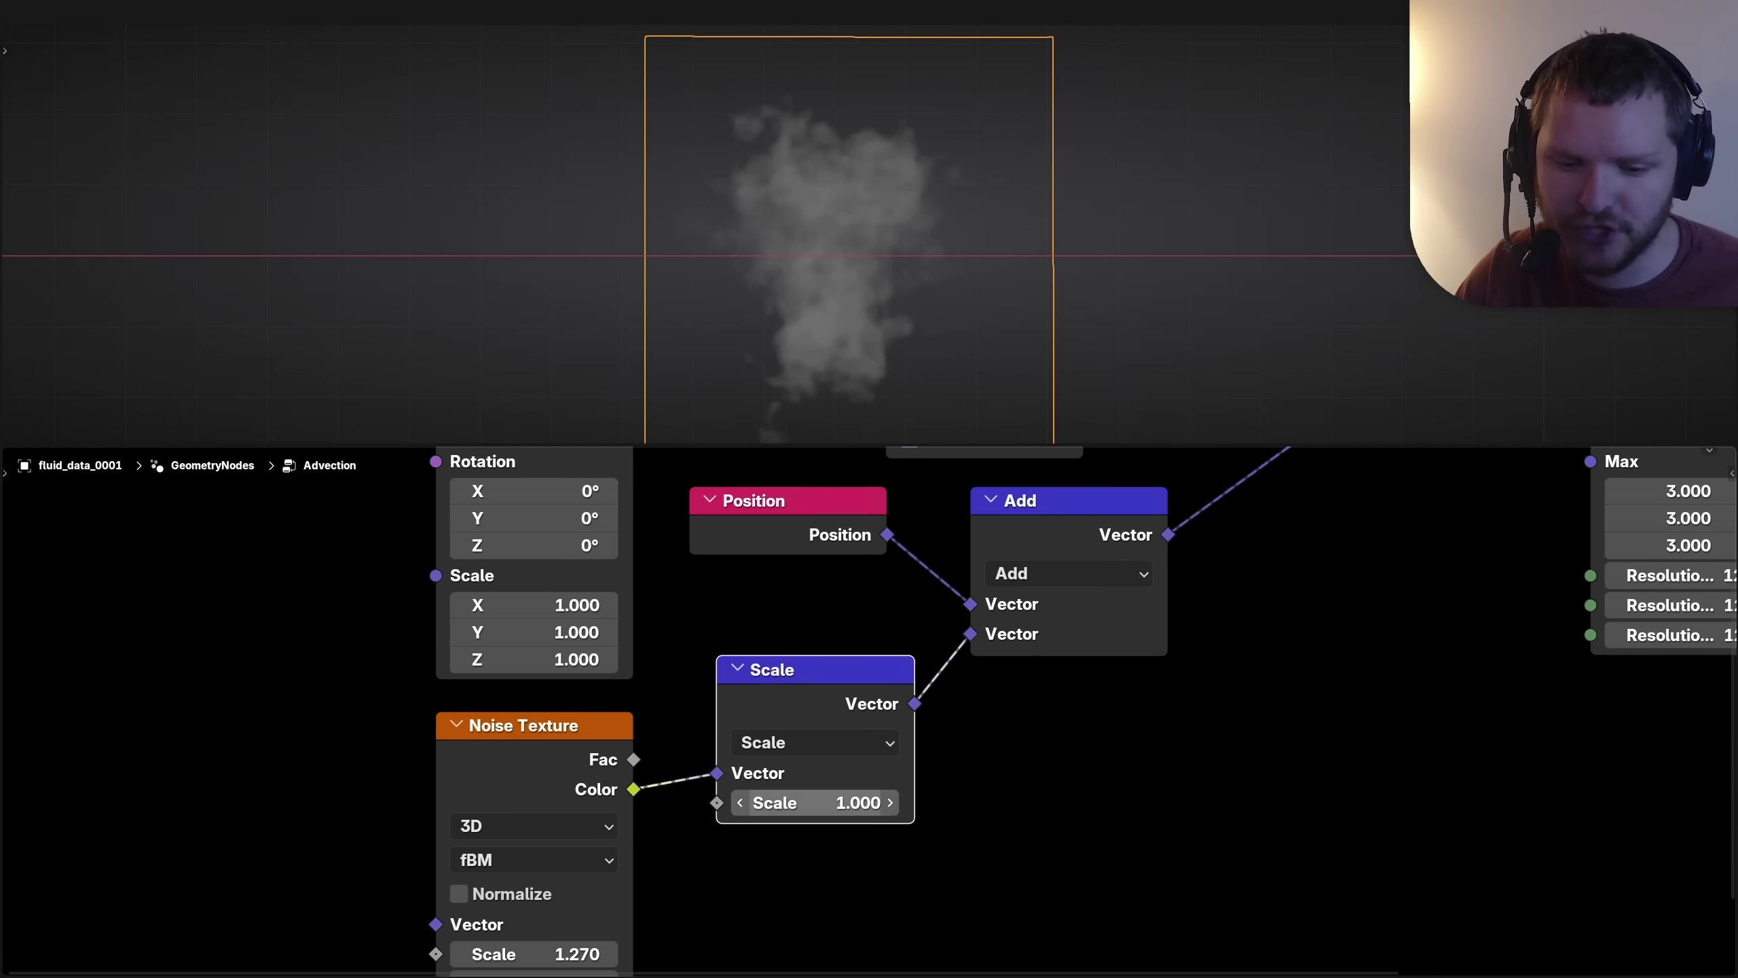
{"action": "type", "text": "0"}
{"action": "key", "text": "Return"}
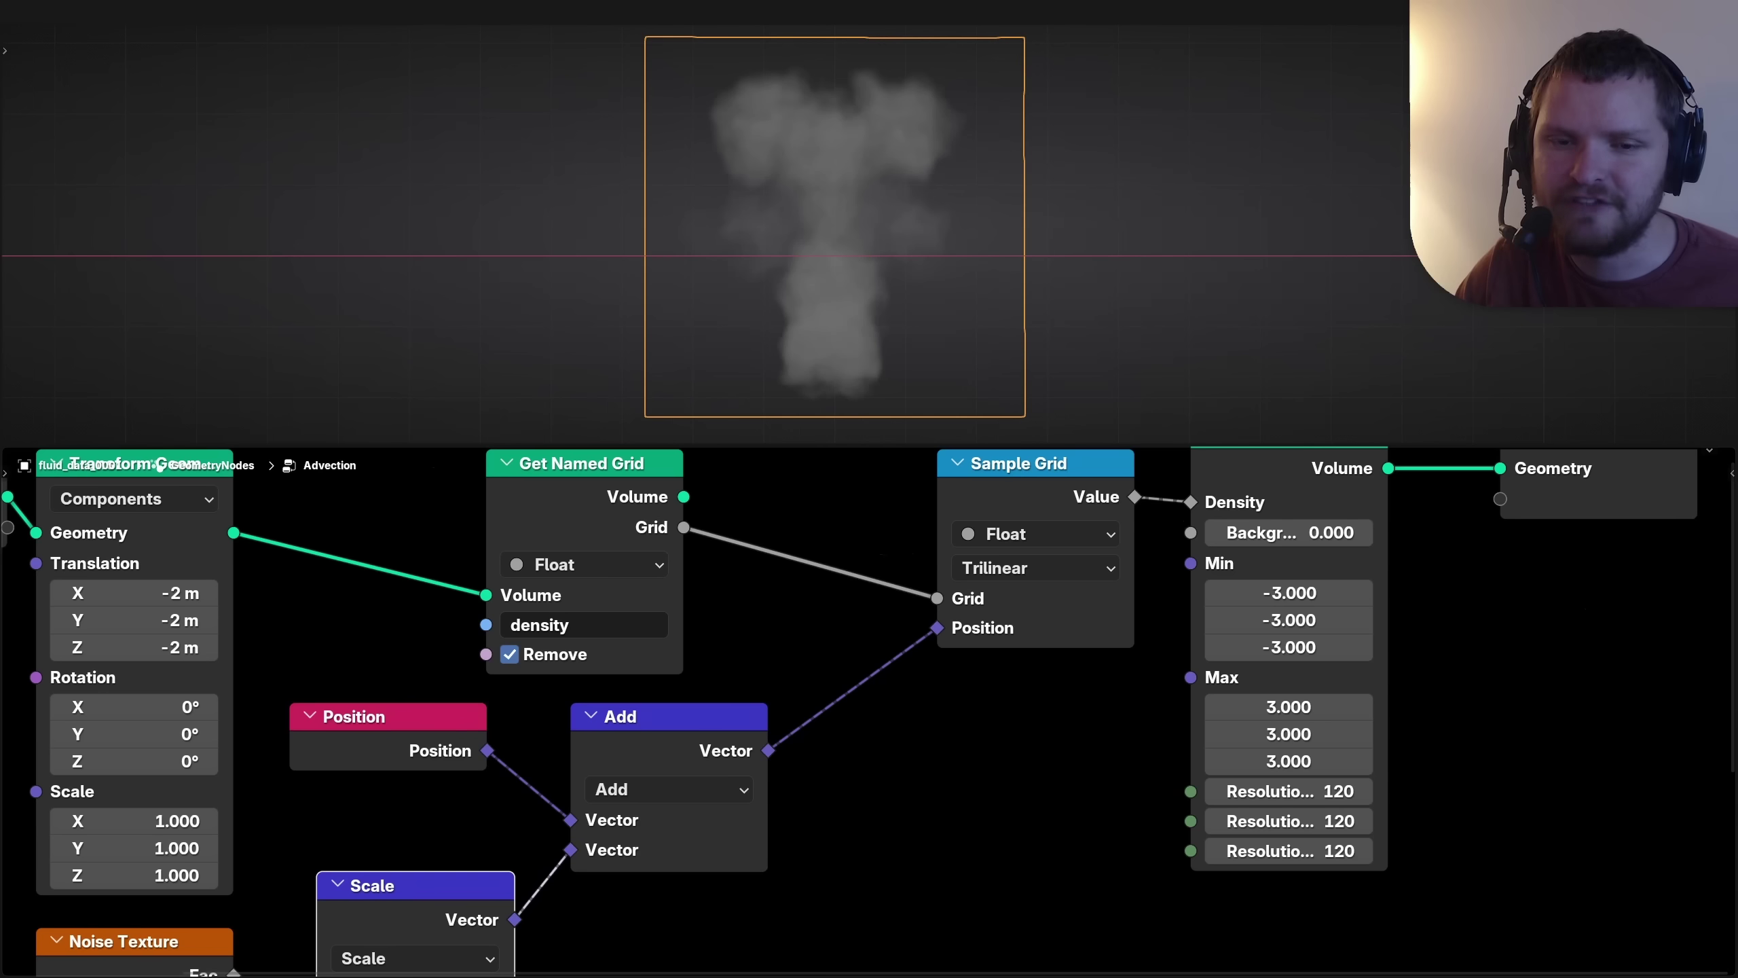
Step: Try cutting the link from the Add node to Sample Grid's Position, and undo the cut
{"action": "mouse_move", "coordinate": [883, 748]}
{"action": "right_mouse_down", "text": "ctrl"}
{"action": "mouse_move", "coordinate": [831, 678]}
{"action": "mouse_move", "coordinate": [843, 691]}
{"action": "right_mouse_up", "text": "ctrl"}
{"action": "key", "text": "ctrl+z"}
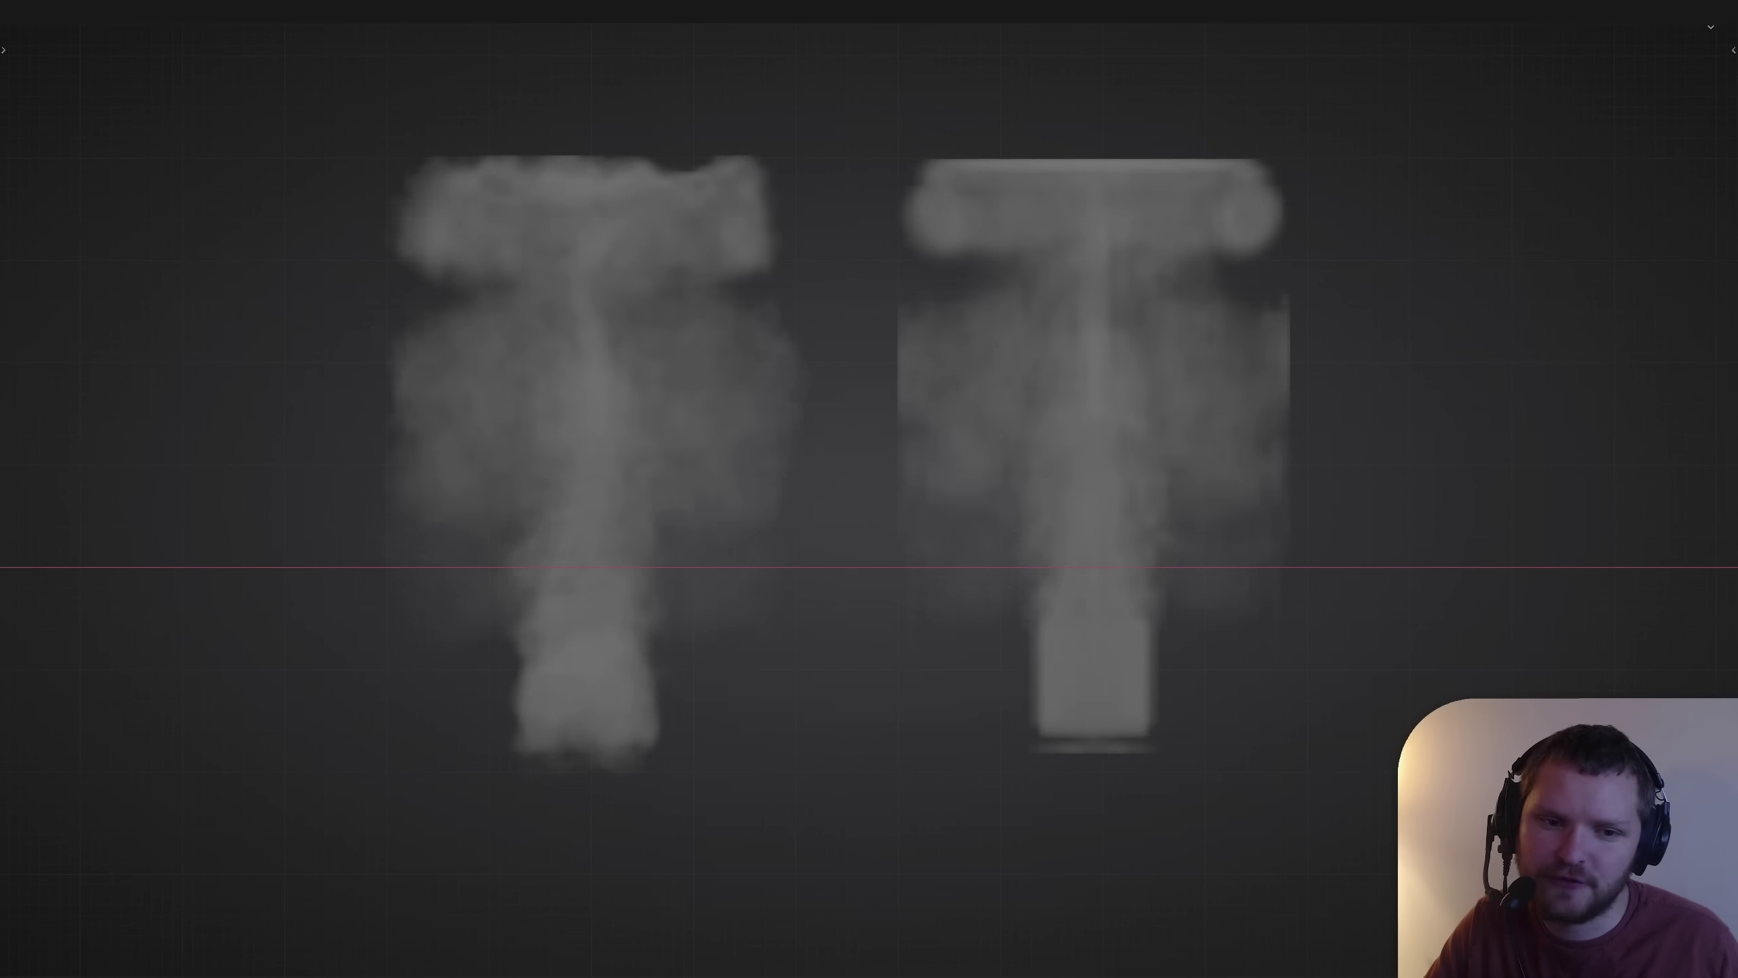
{"action": "mouse_move", "coordinate": [869, 479]}
{"action": "middle_mouse_down"}
{"action": "mouse_move", "coordinate": [835, 514]}
{"action": "mouse_move", "coordinate": [951, 493]}
{"action": "mouse_move", "coordinate": [848, 490]}
{"action": "mouse_move", "coordinate": [883, 507]}
{"action": "middle_mouse_up"}
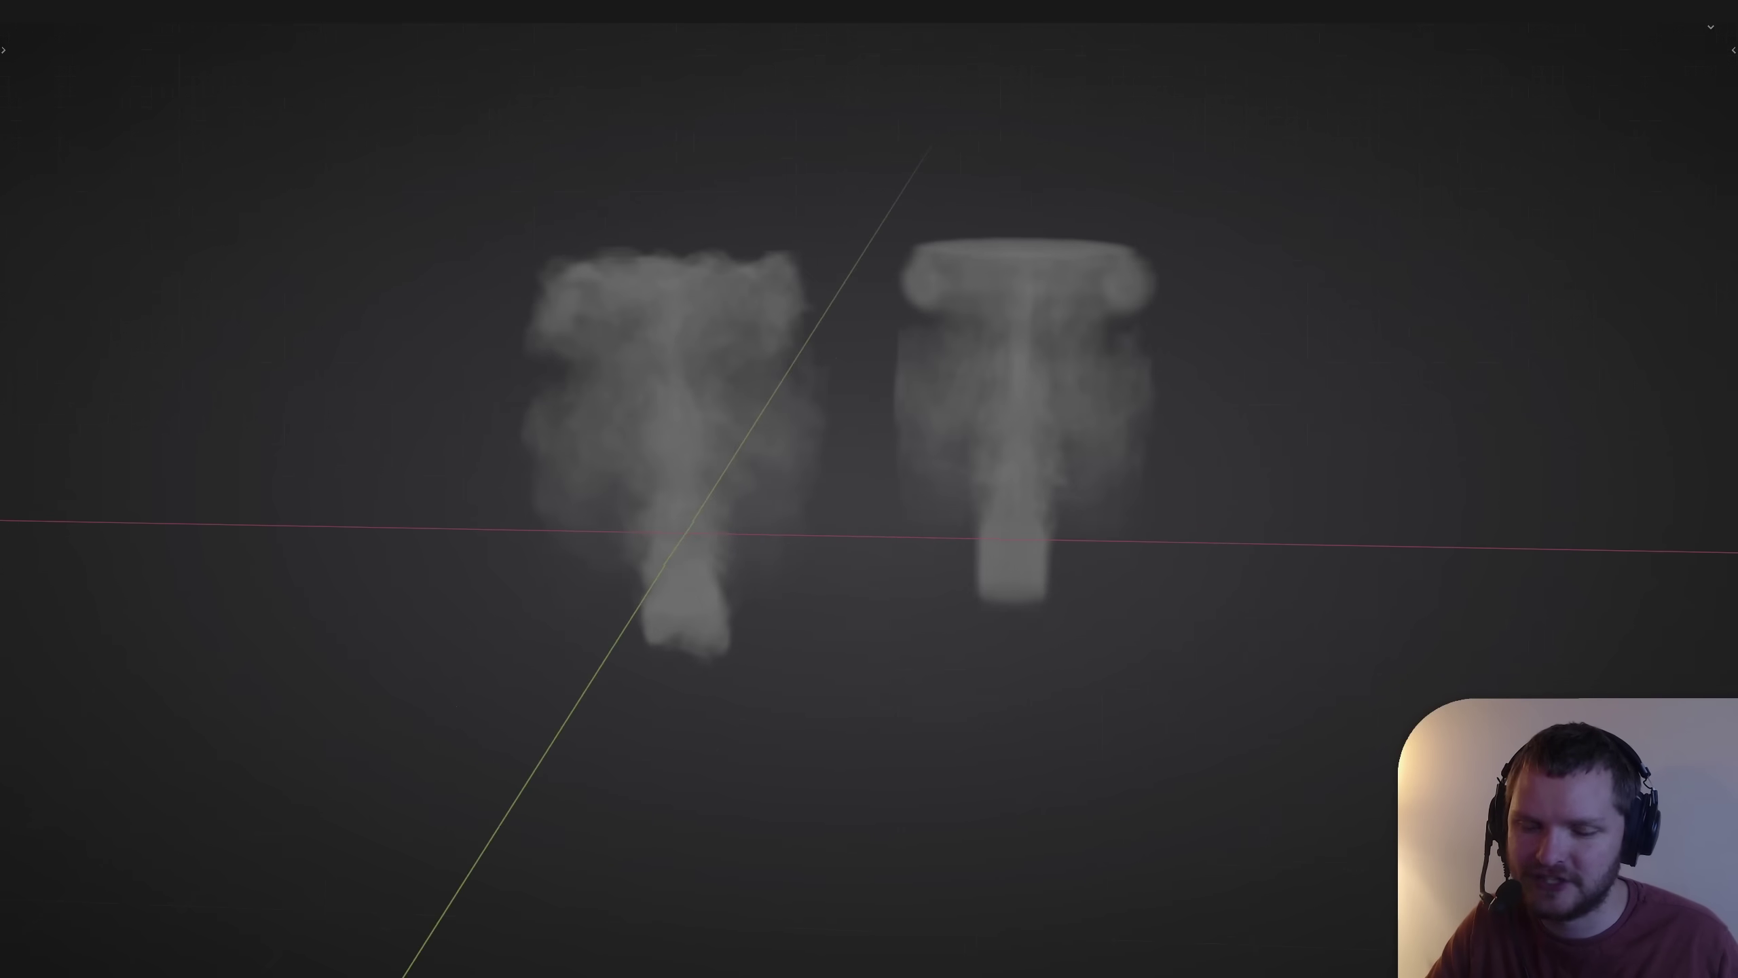
{"action": "scroll", "coordinate": [882, 507], "scroll_direction": "up", "scroll_amount": 2}
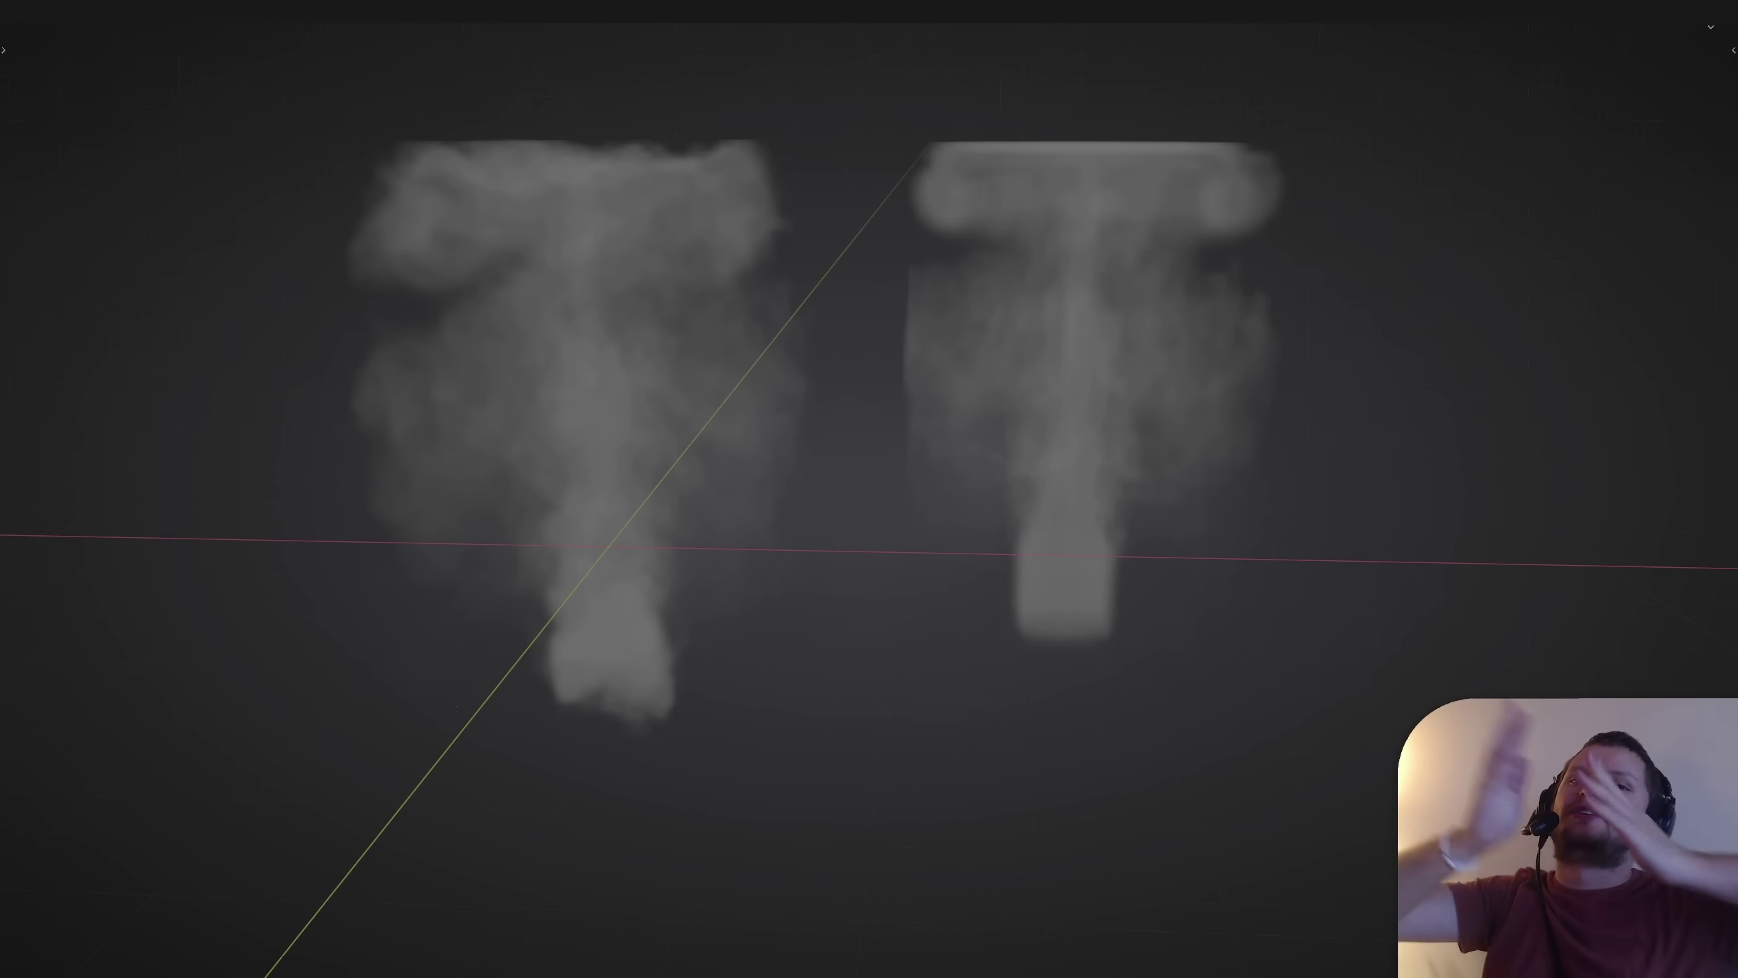